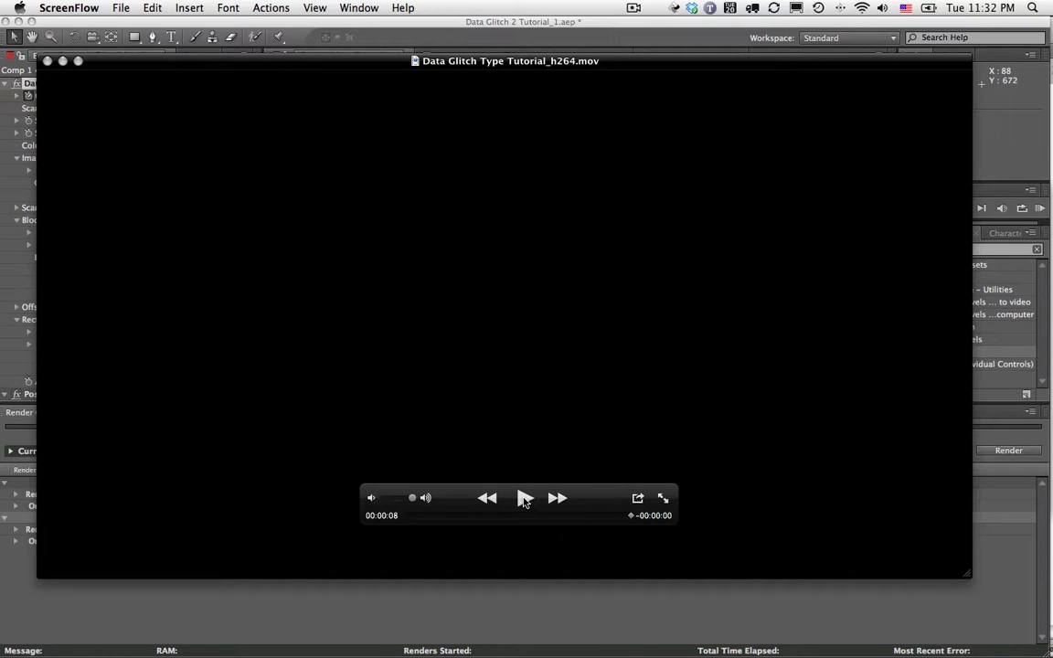
- Play the rendered movie Data Glitch Type Tutorial_h264.mov and review the finished glitch animation
left_click(524, 498)
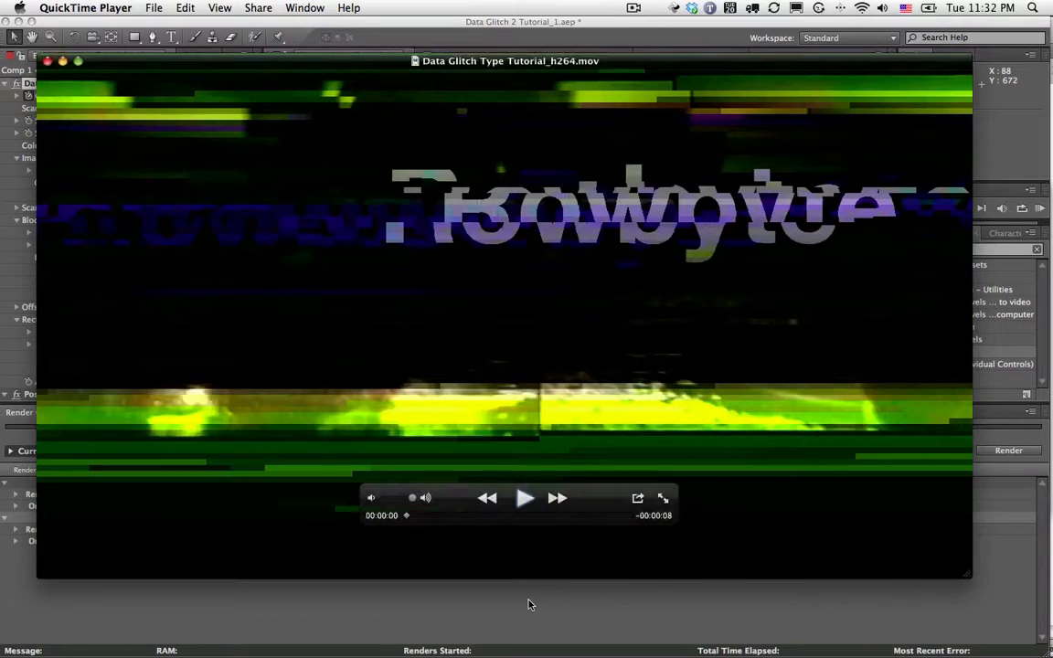
left_click(629, 516)
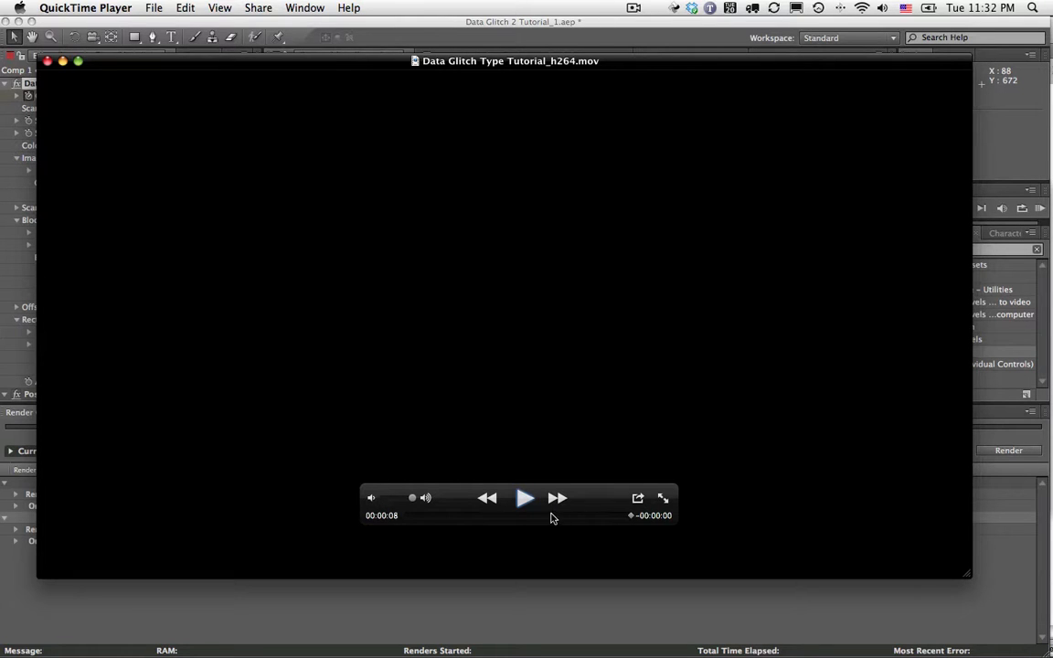
left_click_drag(554, 520, 625, 518)
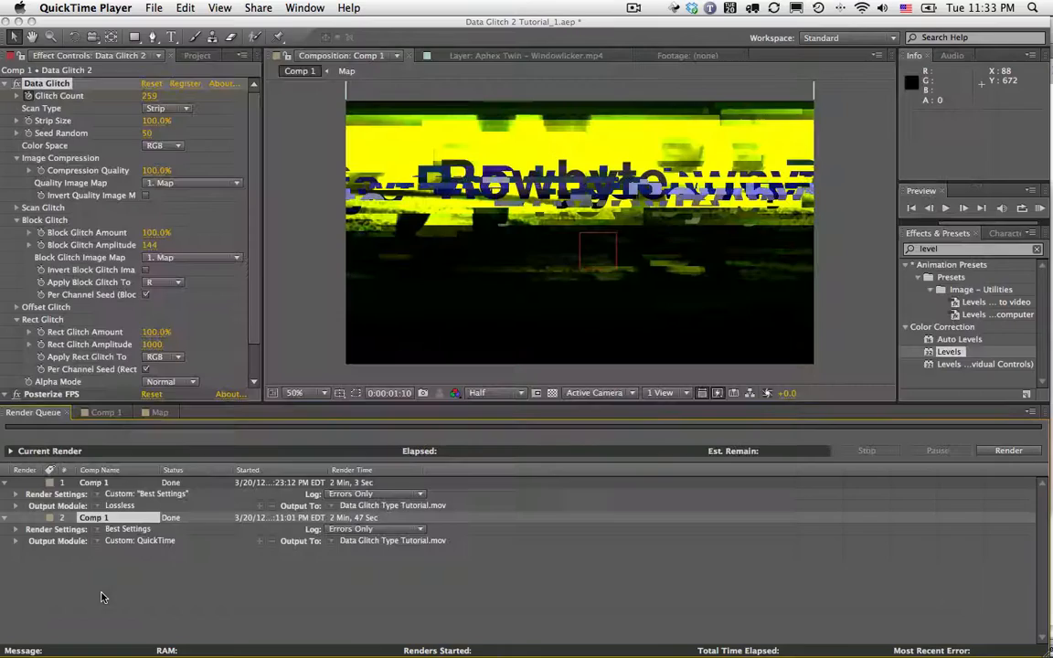
- Switch to After Effects, show the Comp 1 timeline at 0:00:00:19 and collapse the properties of all its layers
left_click(115, 592)
left_click(106, 413)
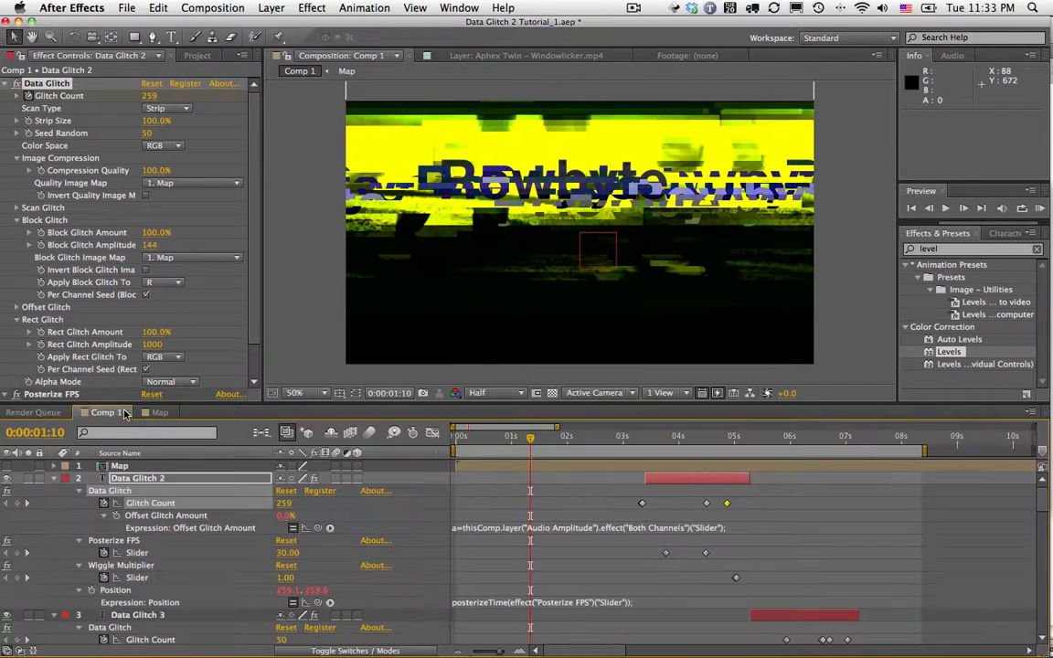
left_click_drag(518, 441, 489, 444)
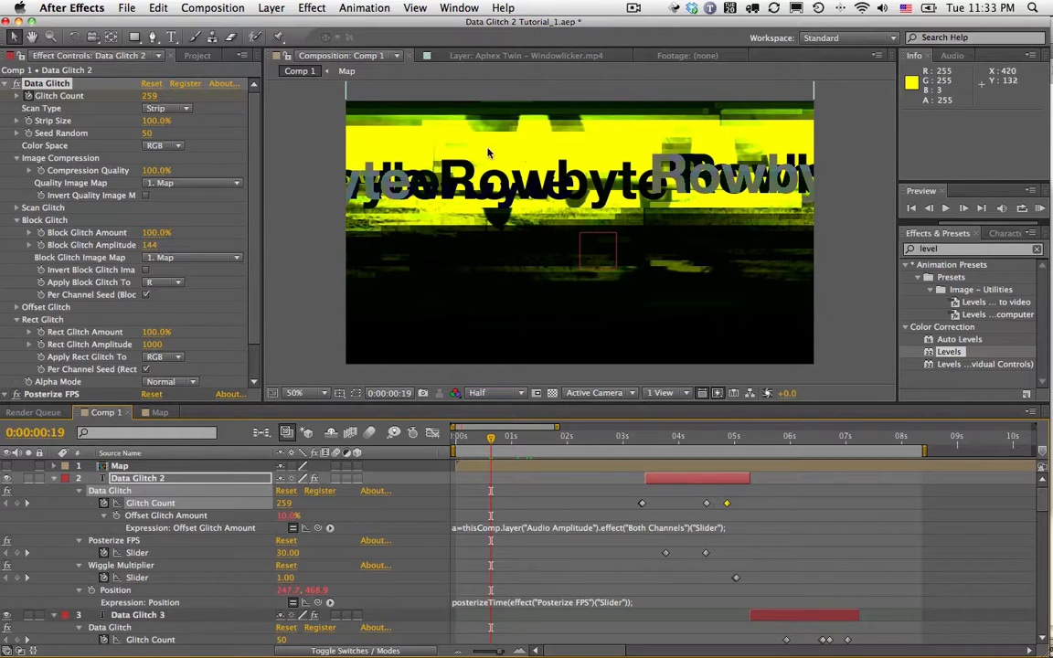
left_click(54, 480)
left_click(54, 492)
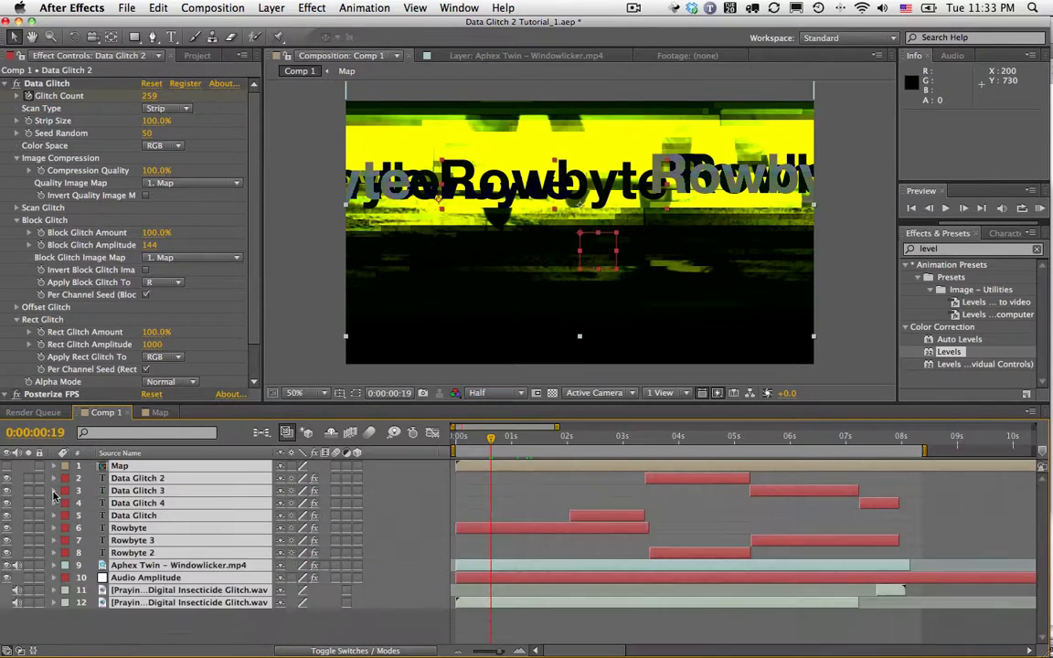
- Solo and RAM-preview the Aphex Twin - Windowlicker.mp4 layer, and review its Data Glitch and Levels effect settings
left_click(165, 567)
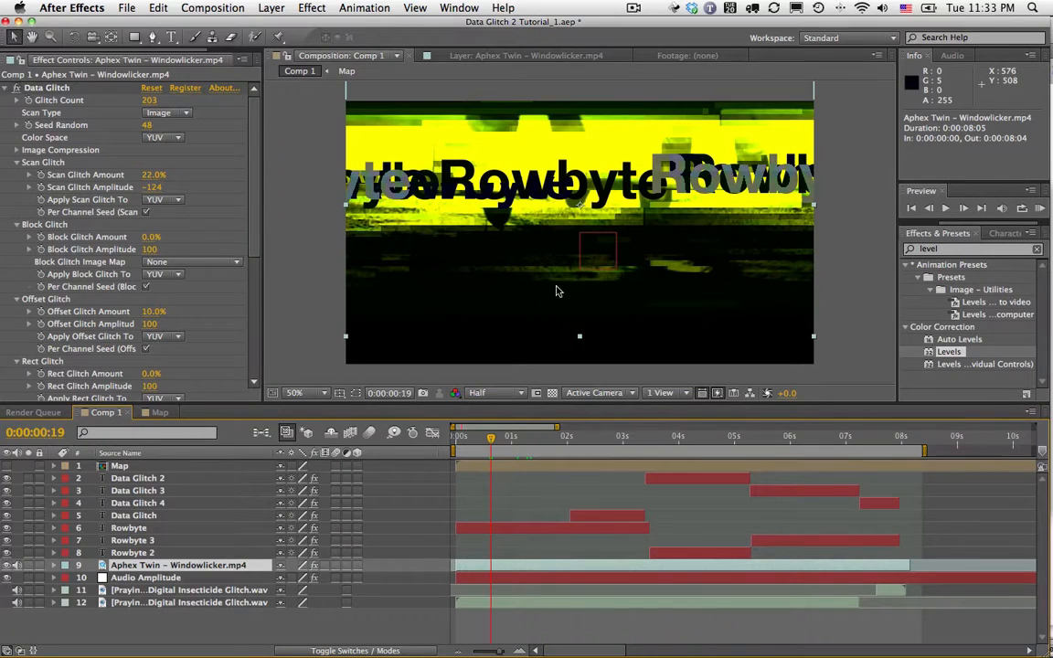
left_click(30, 566)
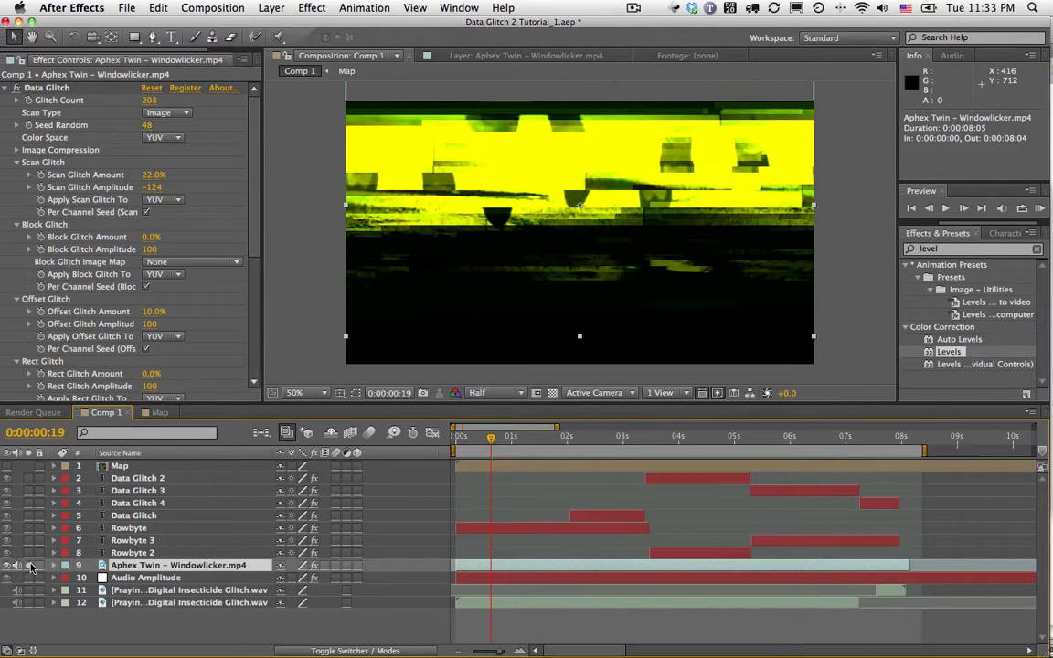
left_click(1040, 209)
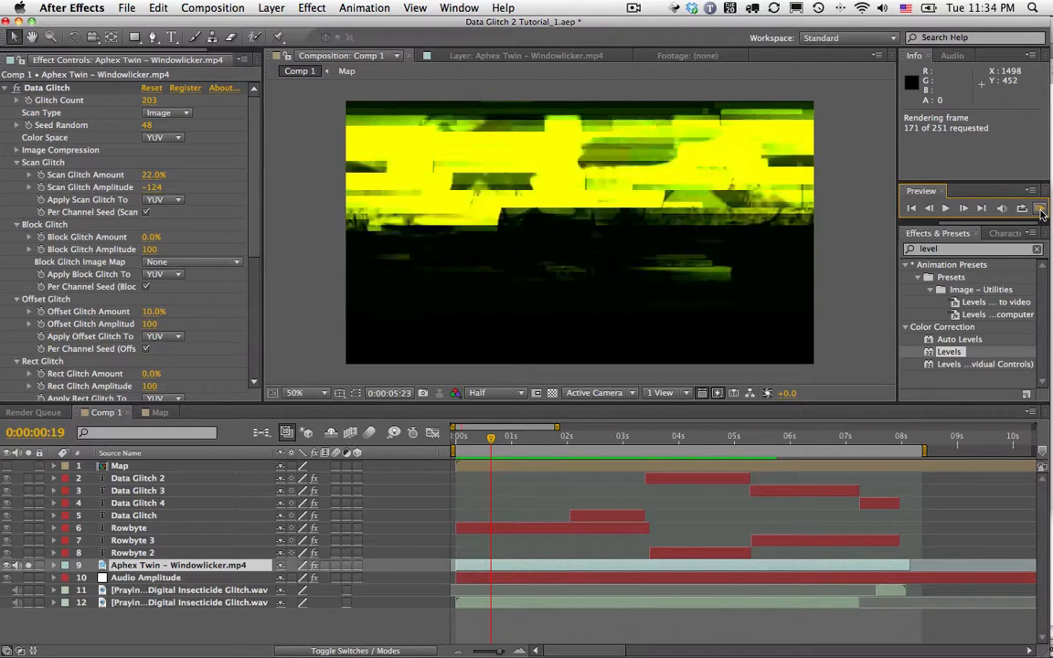
left_click(1042, 214)
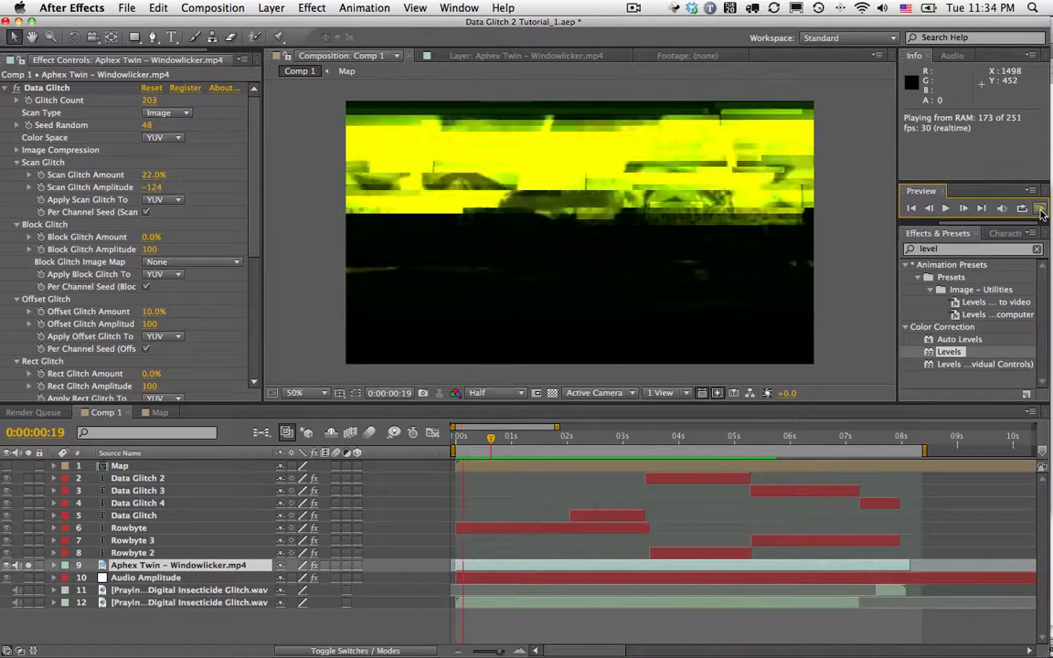
left_click(1042, 212)
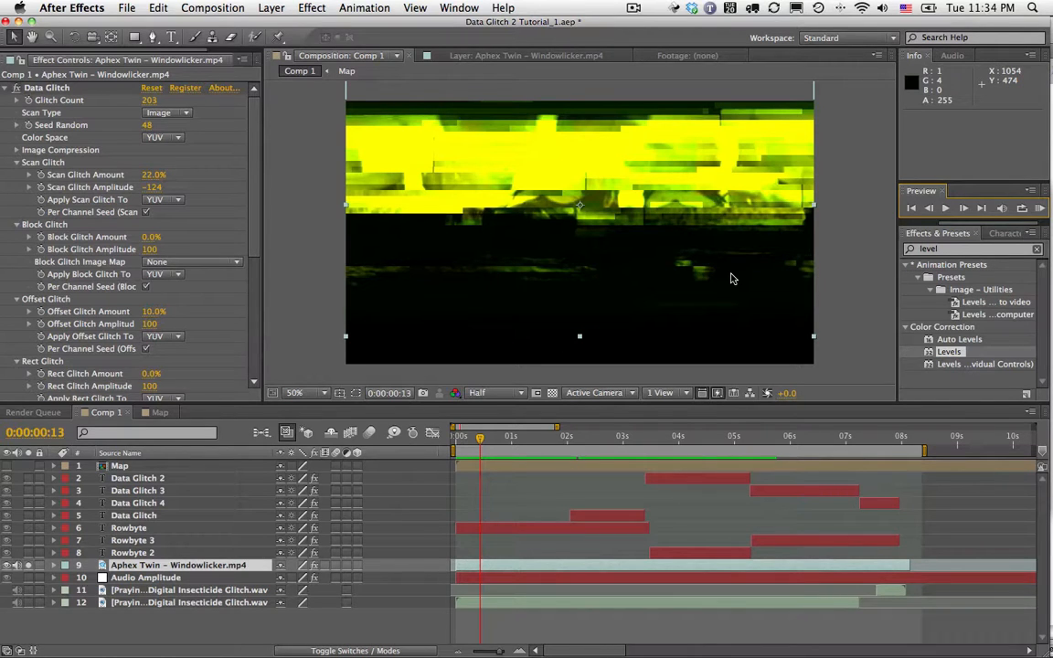
left_click_drag(258, 241, 264, 366)
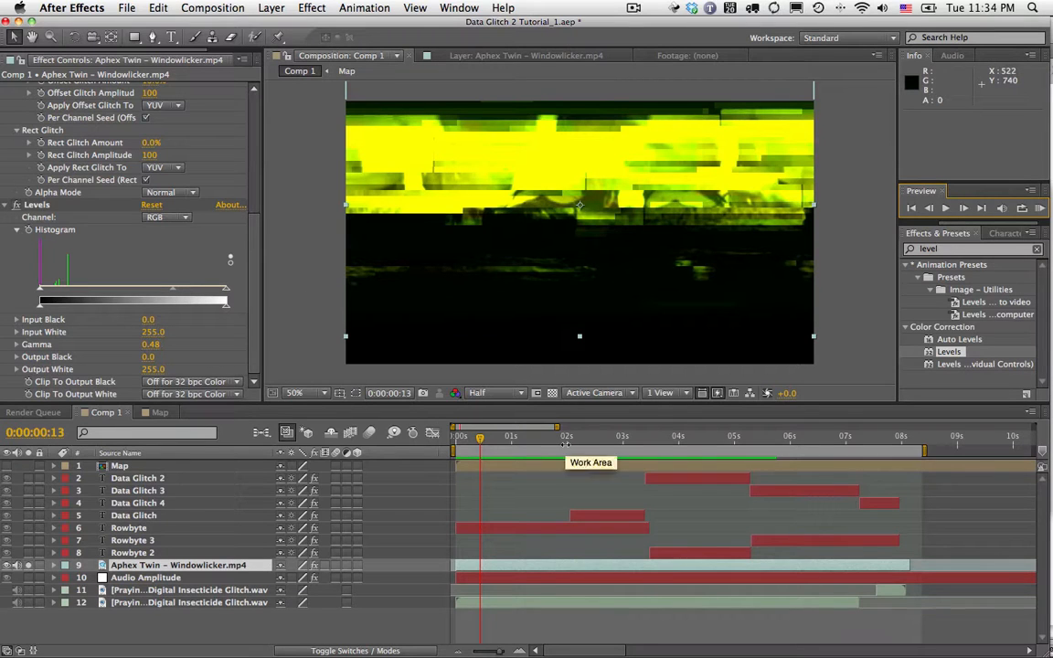
left_click(501, 441)
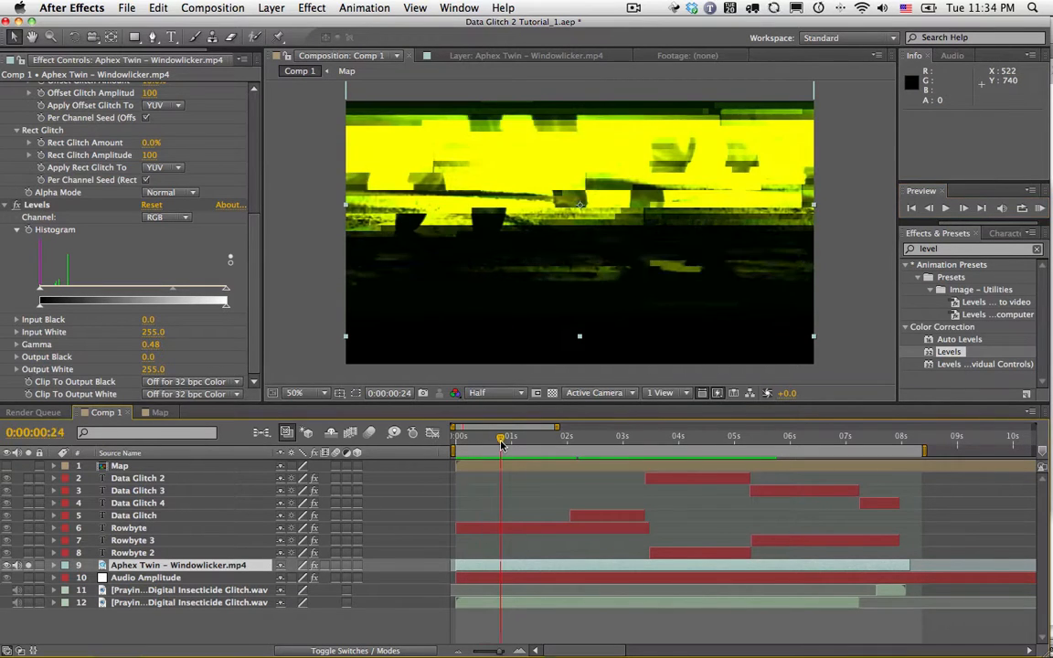
- Turn off the Aphex Twin footage layer's solo and play an audio-only preview of Comp 1 from its start
left_click(156, 604)
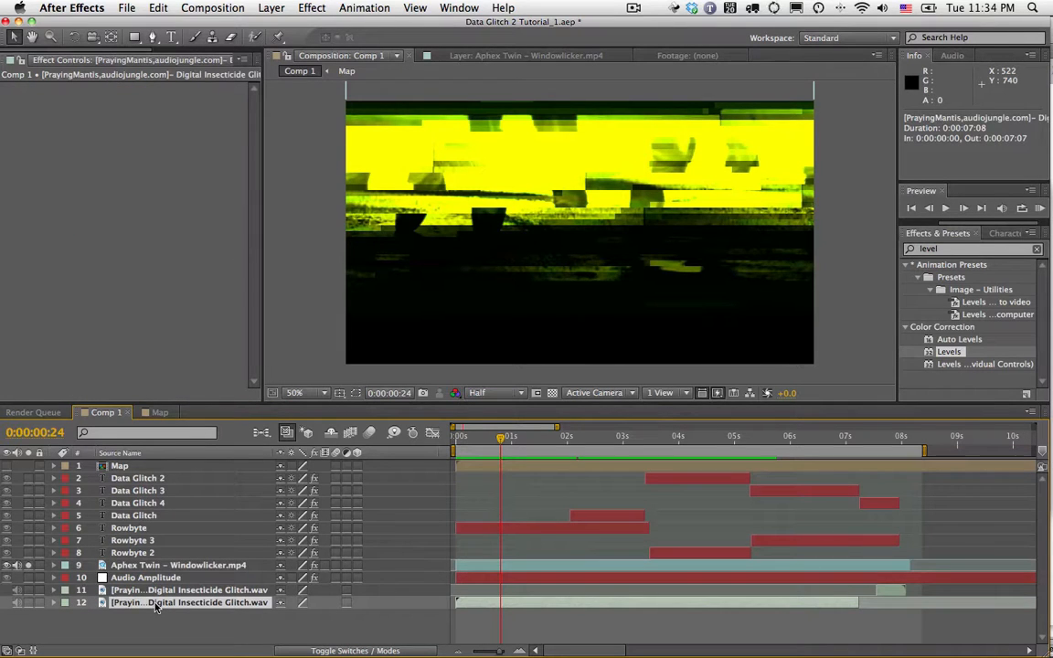
left_click(28, 565)
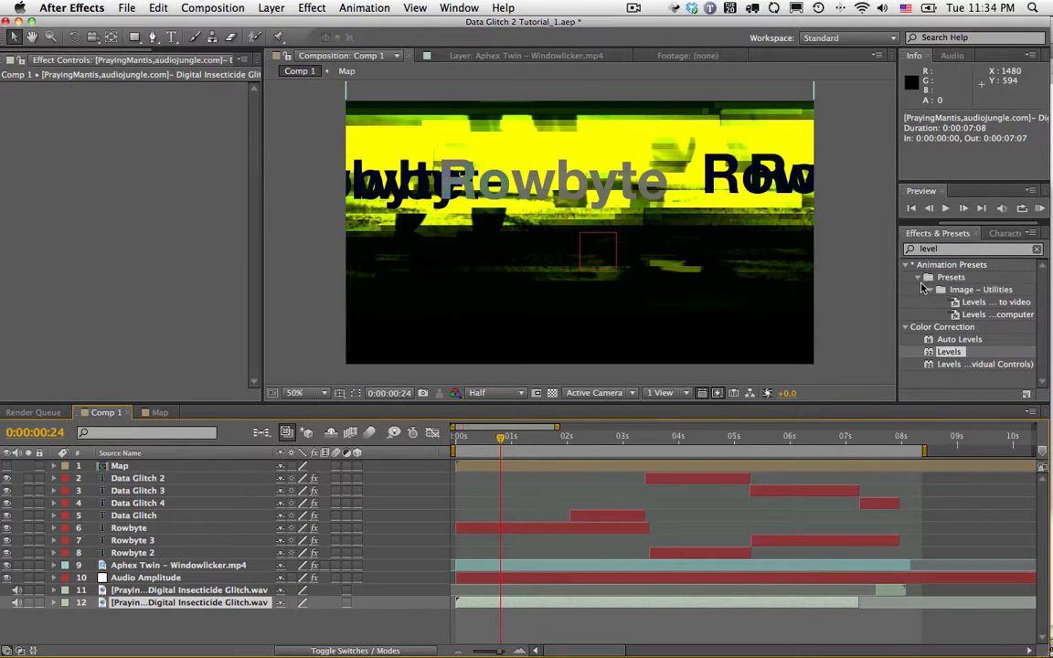
left_click_drag(505, 444, 416, 435)
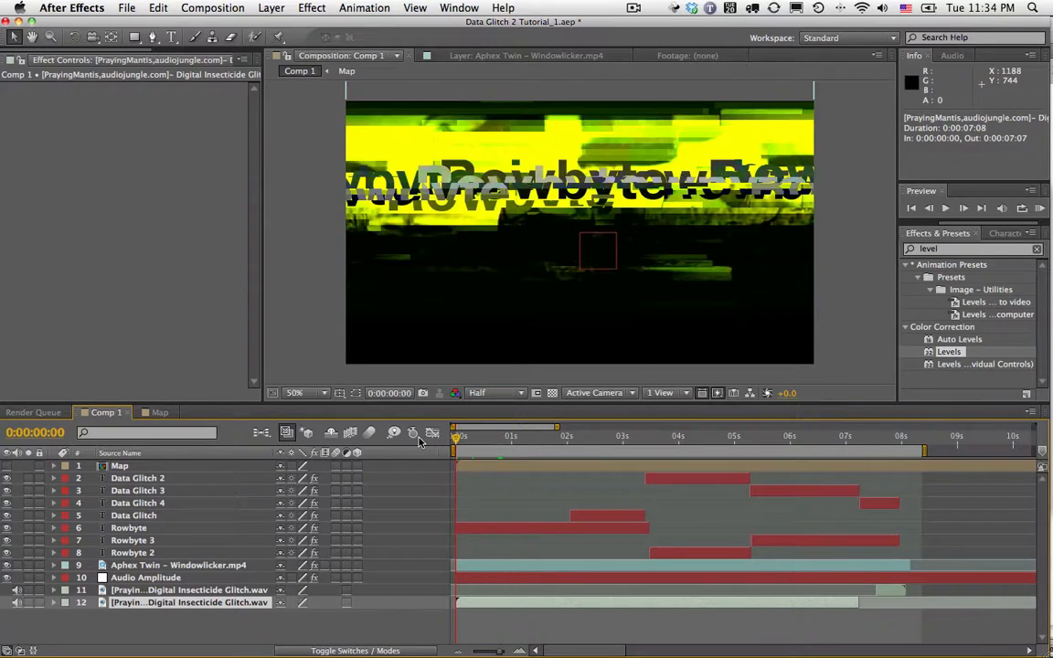
key("KP_Decimal")
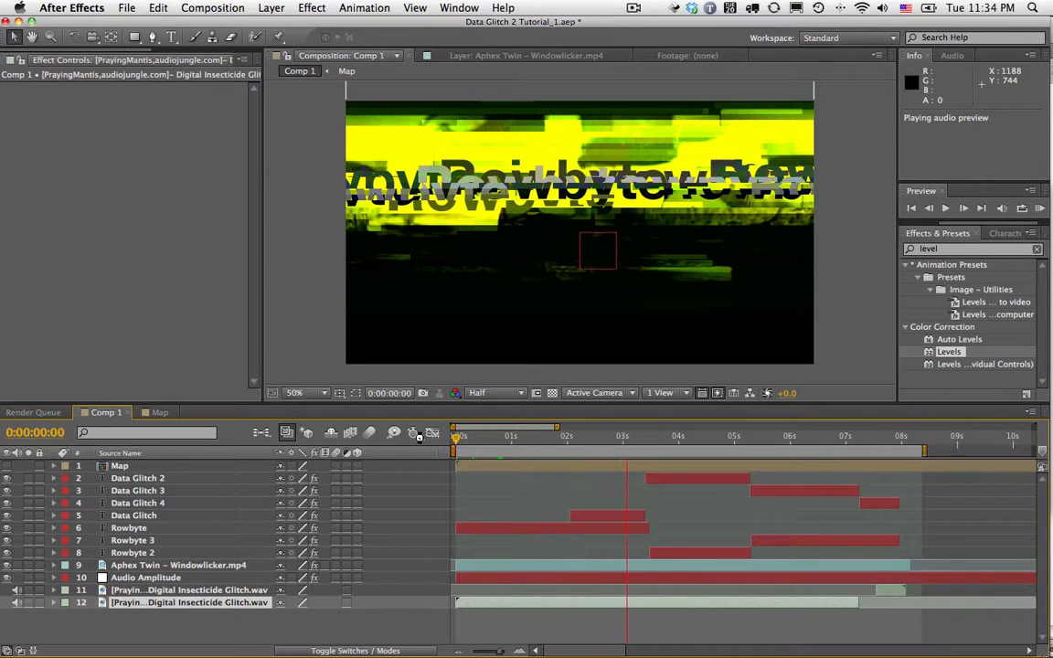
key("space")
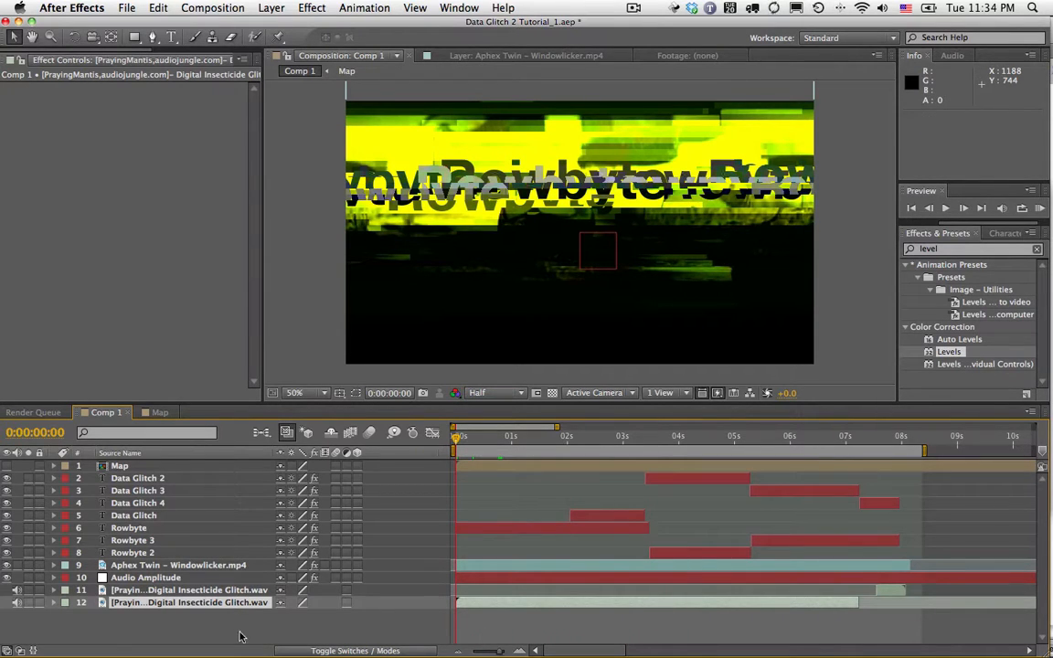
- Locate the Convert Audio to Keyframes command for the layer 12 Digital Insecticide Glitch.wav and select the existing Audio Amplitude layer
left_click(222, 605)
right_click(221, 606)
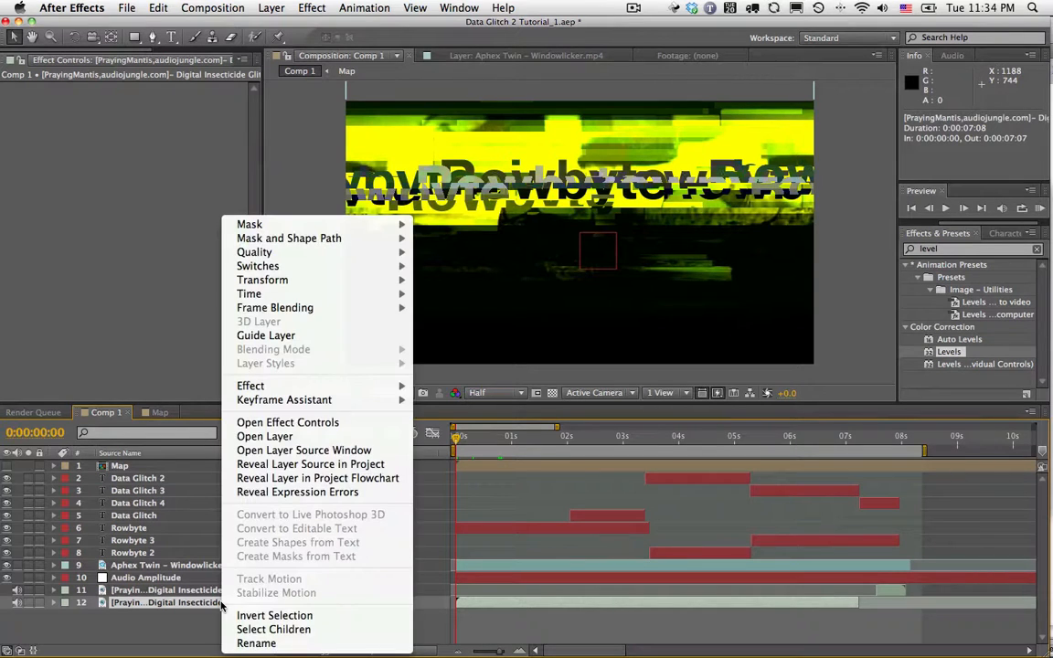
mouse_move(294, 399)
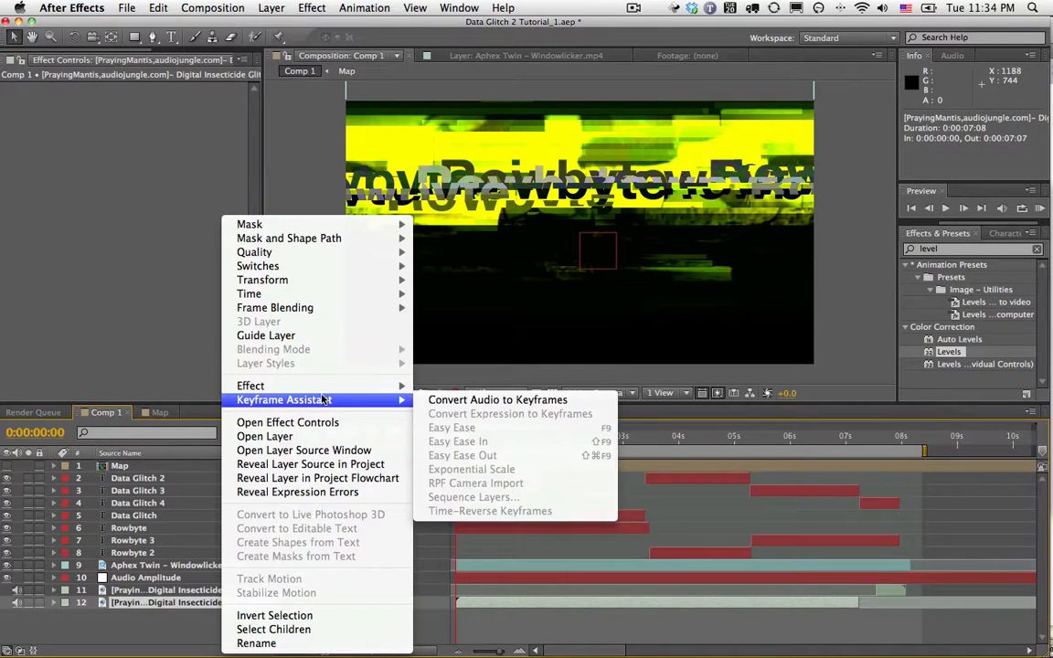
left_click(499, 404)
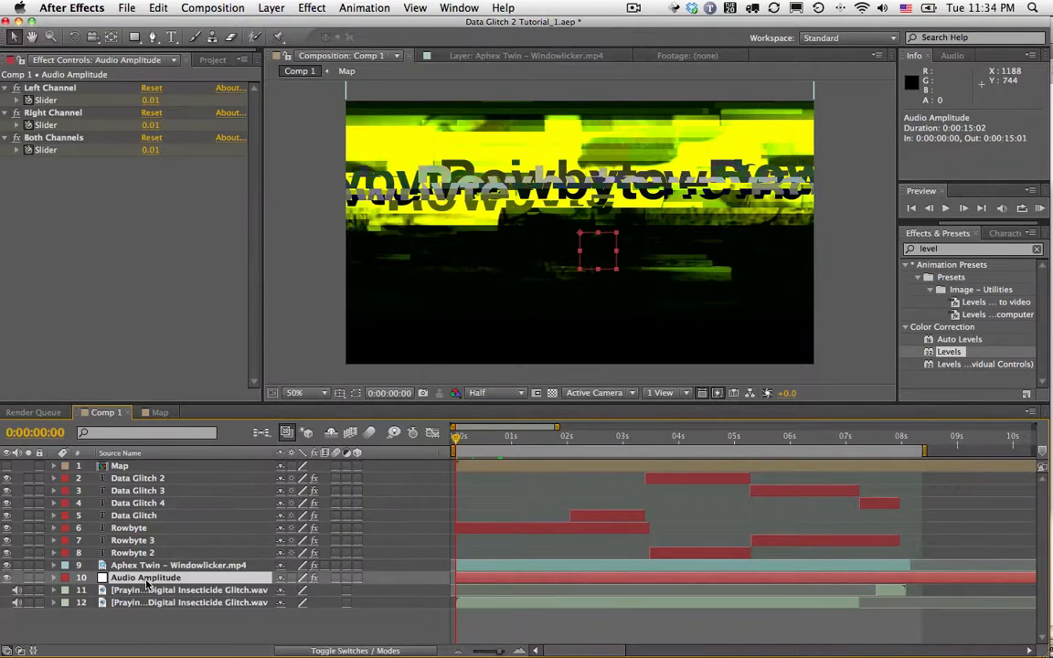
- Examine the Audio Amplitude layer's Both Channels slider keyframes in the Graph Editor, and collapse the layer again
key("u")
scroll(561, 568, "down", 3)
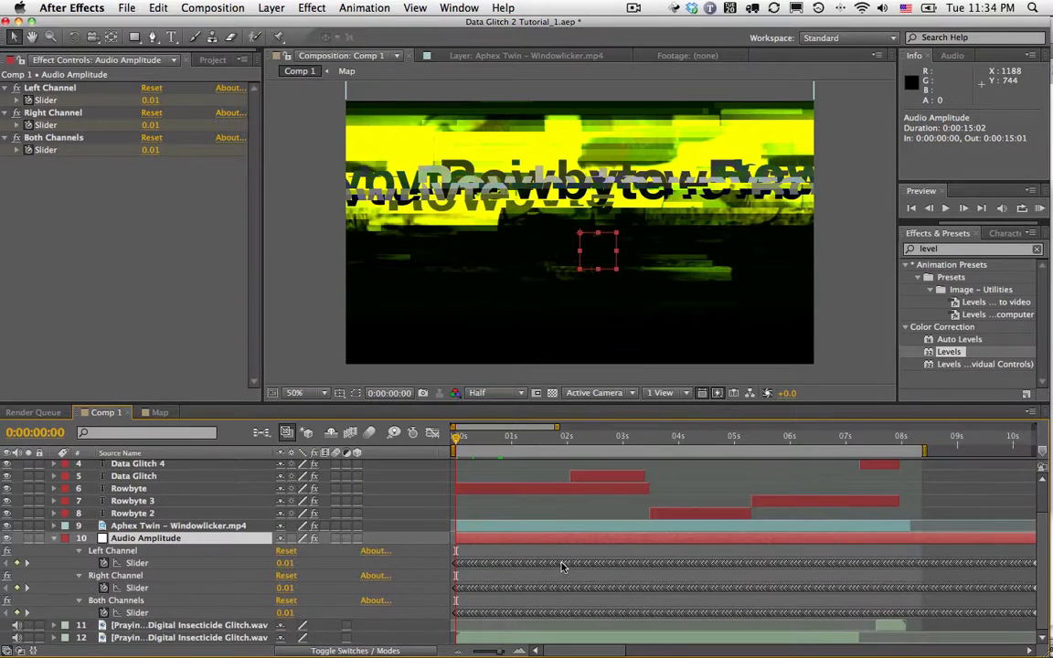
left_click(129, 611)
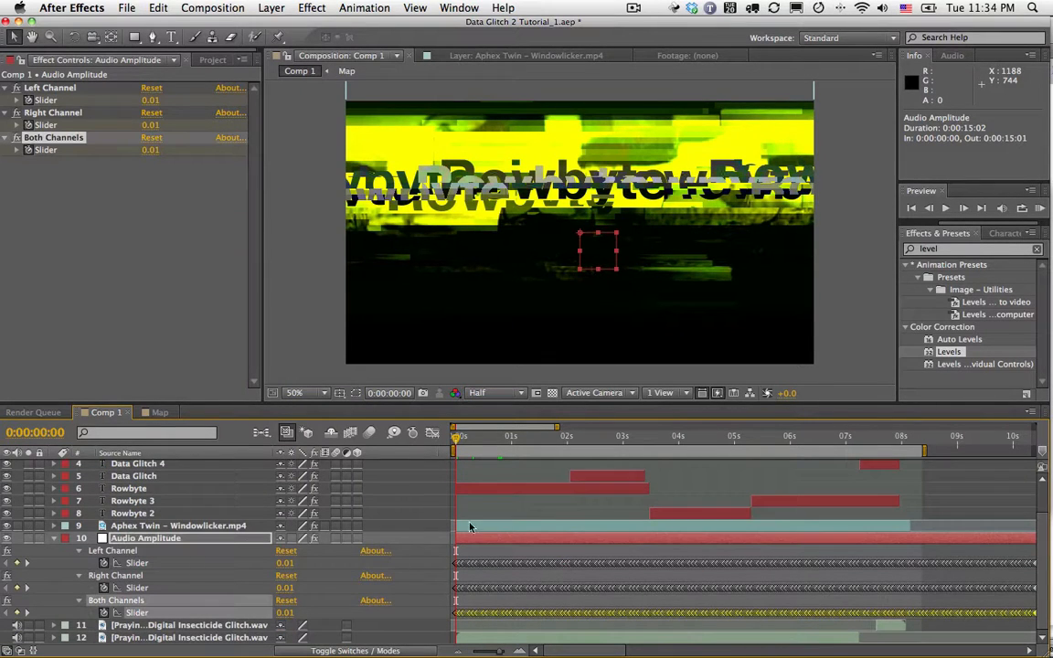
left_click(433, 432)
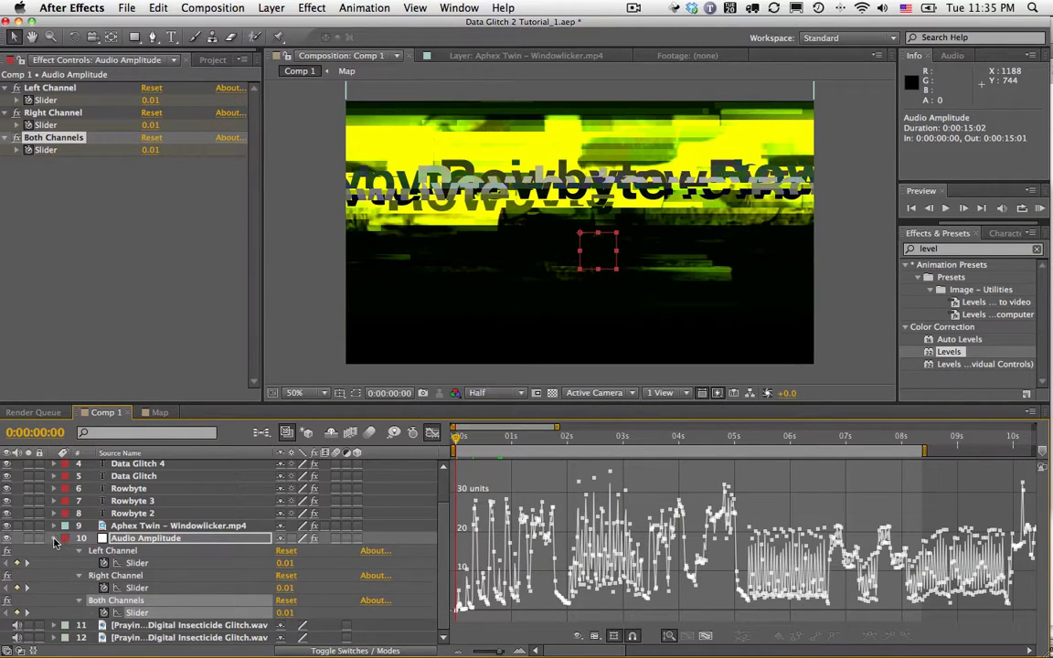
left_click(53, 539)
left_click(433, 433)
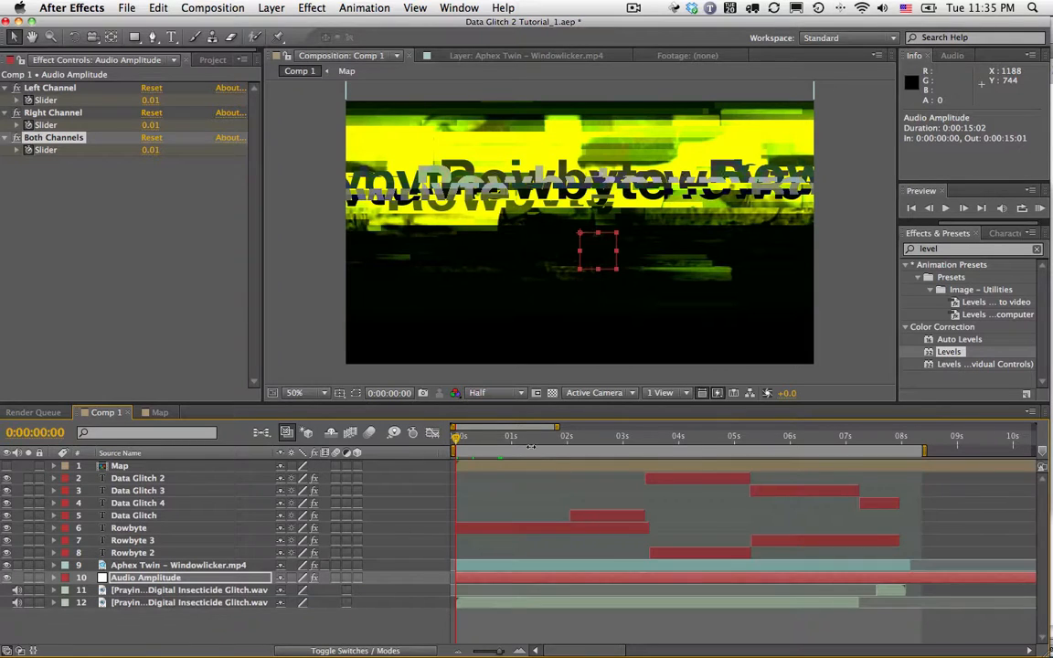
- Reveal the Rowbyte text layer's keyframed properties at 0:00:00:18, with the timeline spanning the first three seconds
key("space")
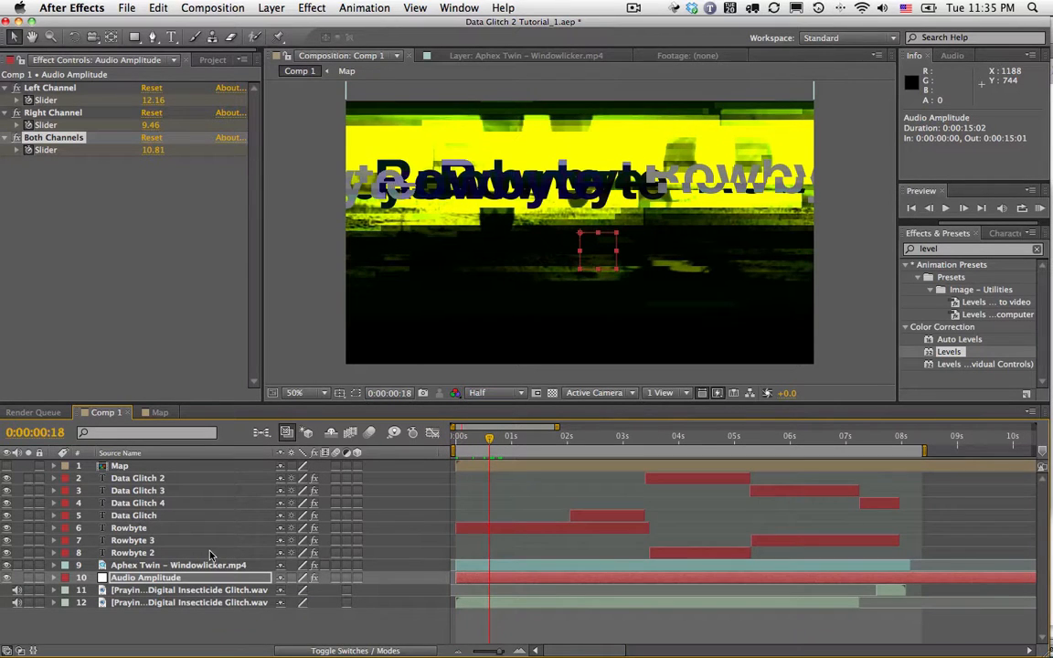
left_click(172, 528)
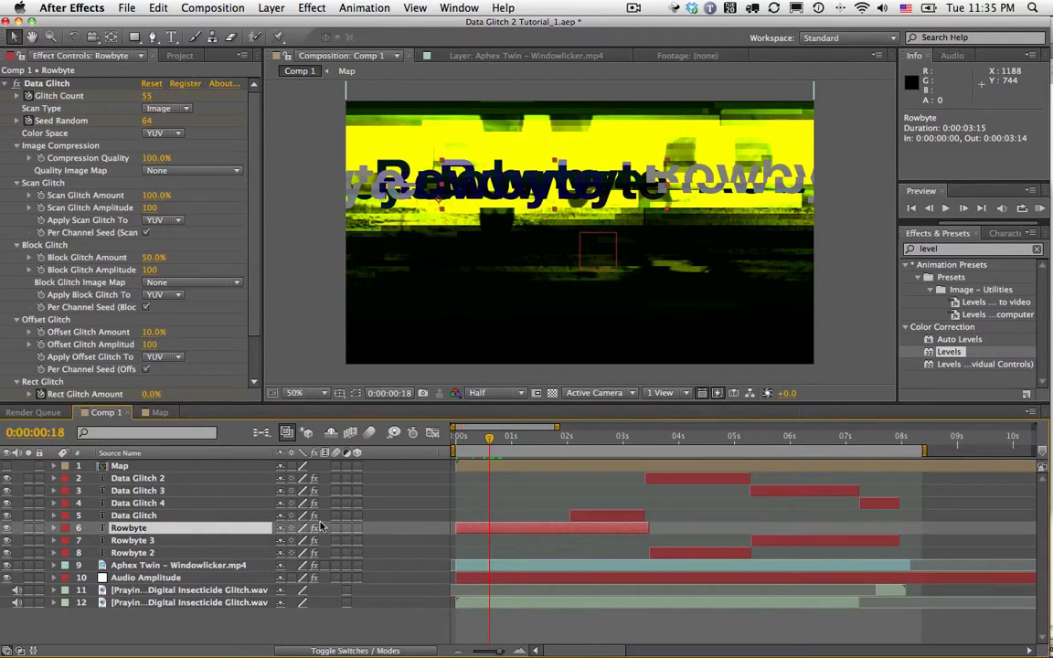
key("u")
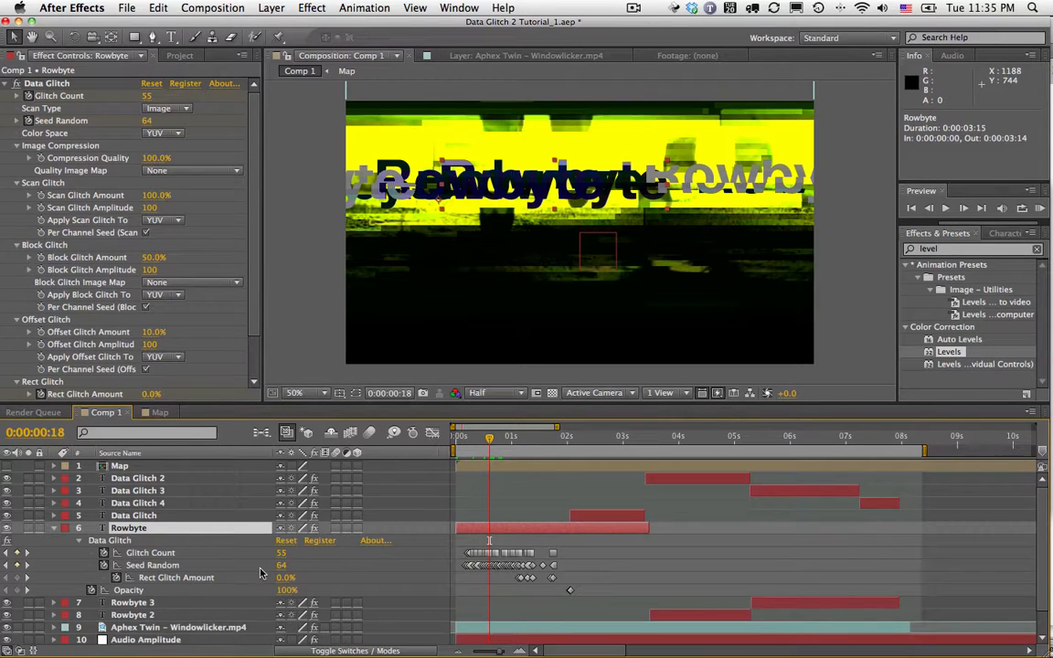
key("equal")
key("equal")
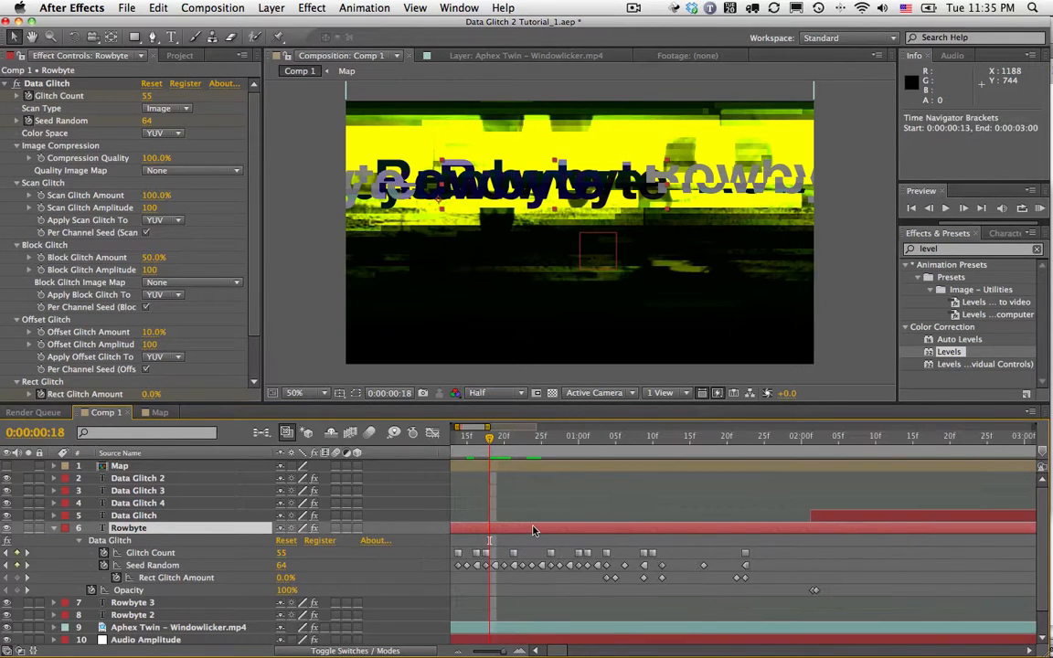
left_click_drag(460, 428, 446, 432)
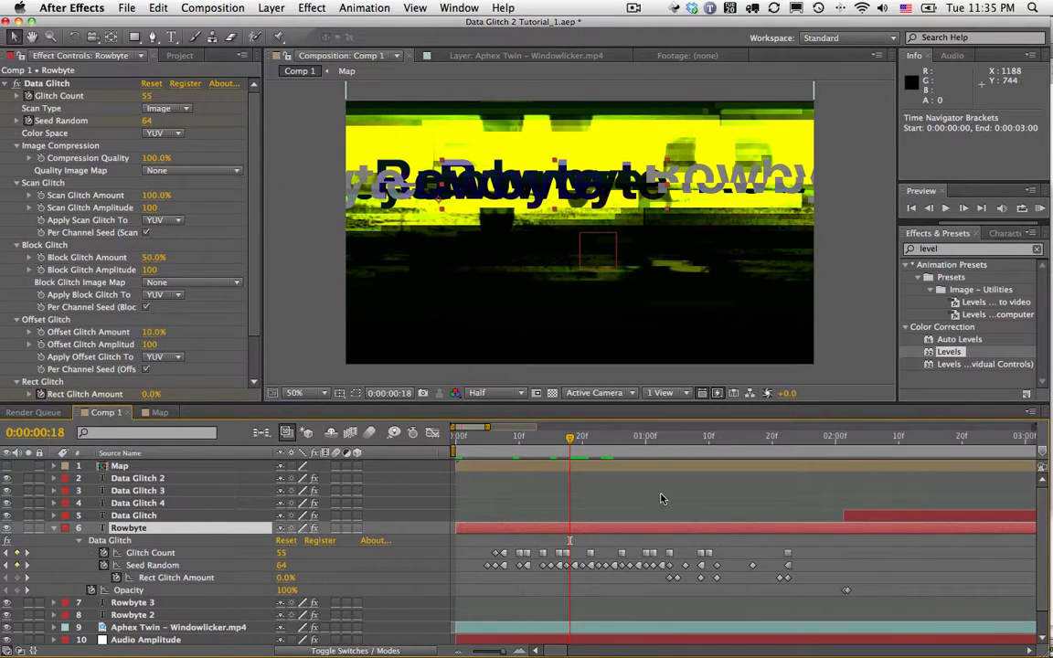
- Reveal the audio waveform of layer 12 and scrub to 0:00:00:21 to compare the Rowbyte layer's glitch keyframes with the sound
scroll(579, 538, "down", 1)
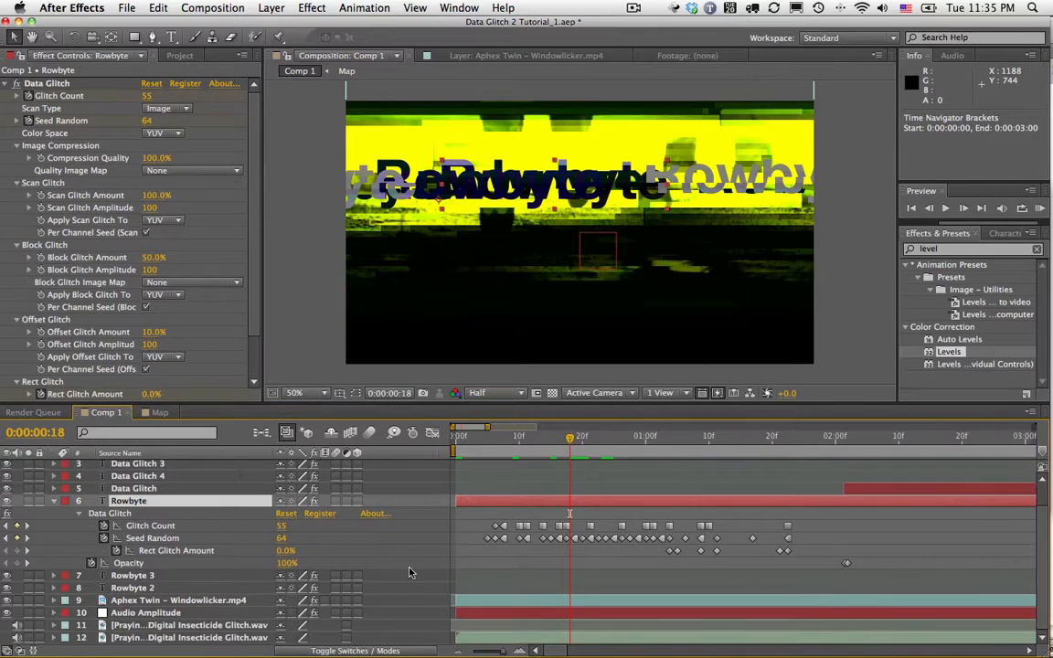
left_click(203, 638)
key("l")
key("l")
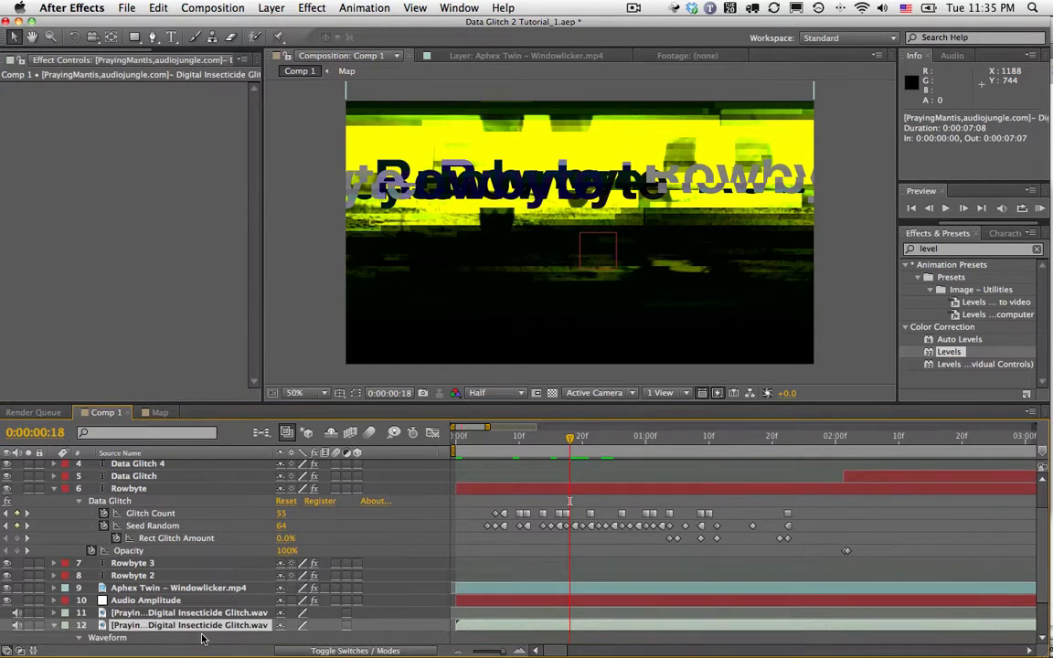
scroll(481, 483, "down", 3)
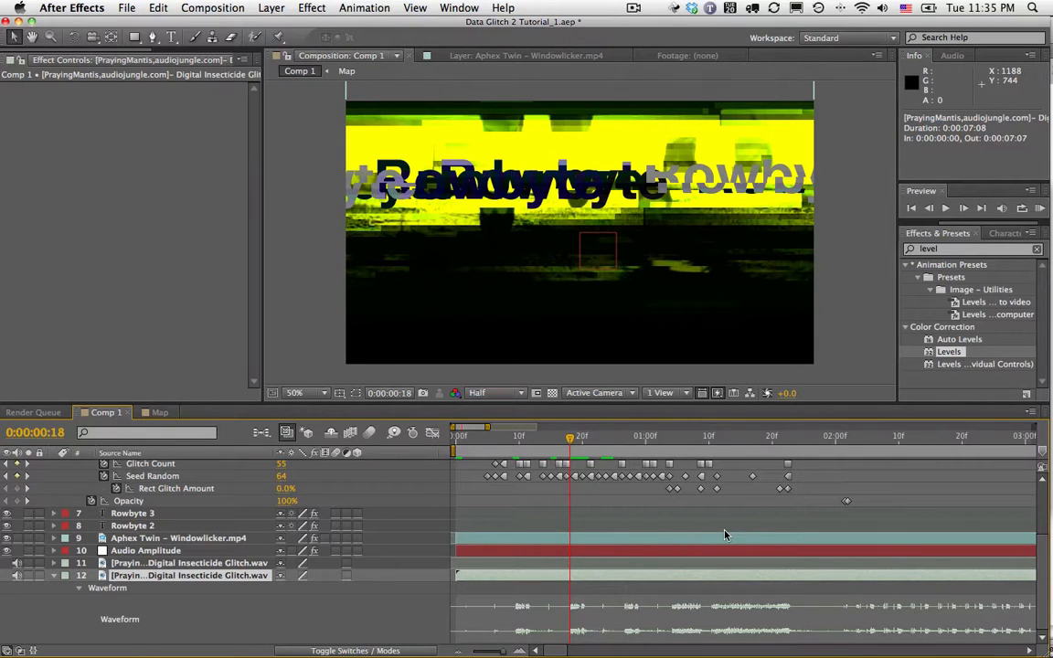
scroll(725, 535, "up", 3)
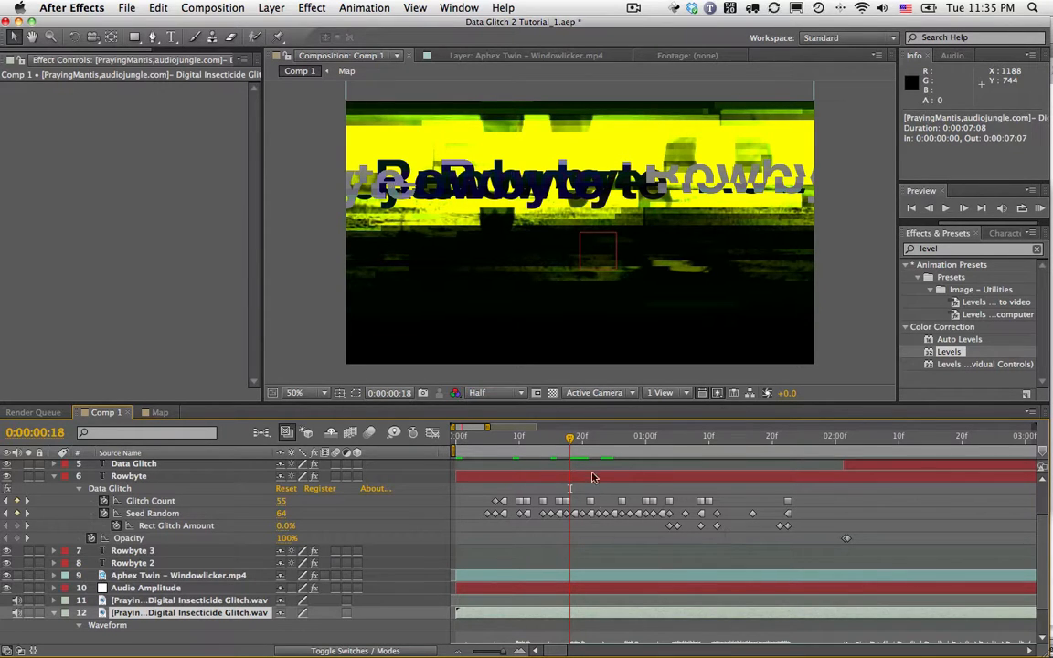
left_click(539, 437)
left_click_drag(538, 437, 589, 437)
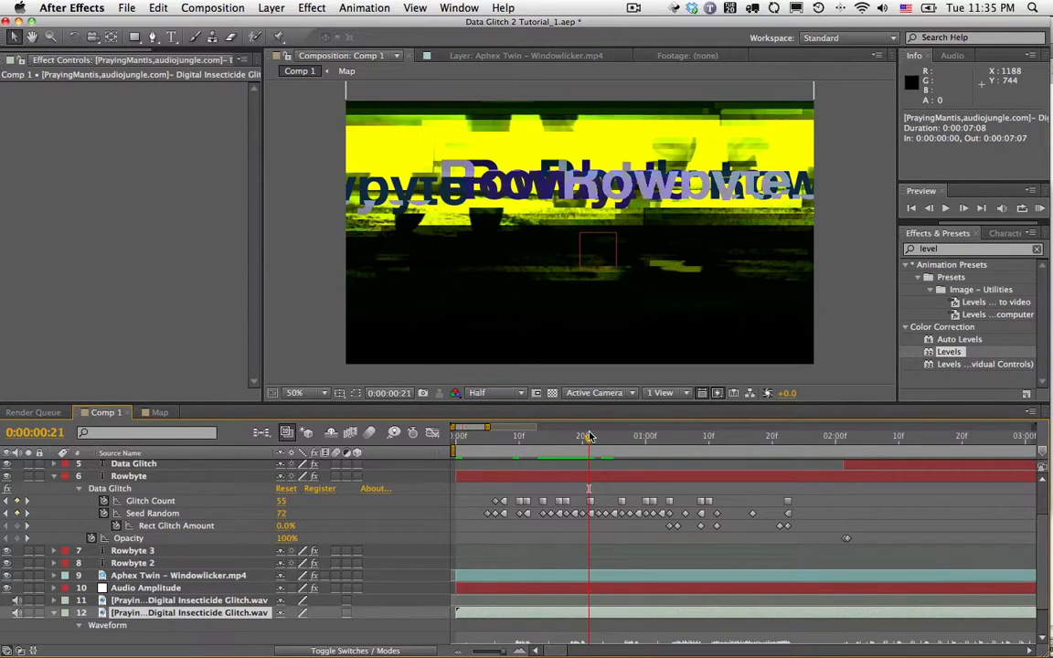
- Scrub the Rowbyte layer's glitch keyframes from 0:00:00:19 to 0:00:01:22 to examine how the text breaks up
left_click_drag(587, 439, 573, 444)
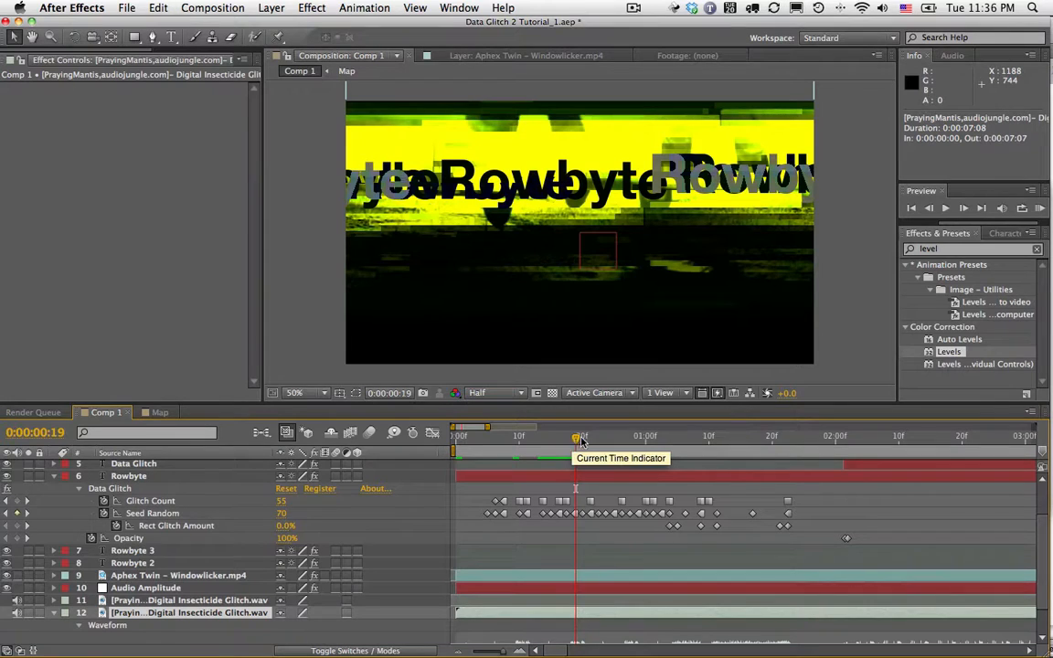
left_click_drag(573, 443, 755, 442)
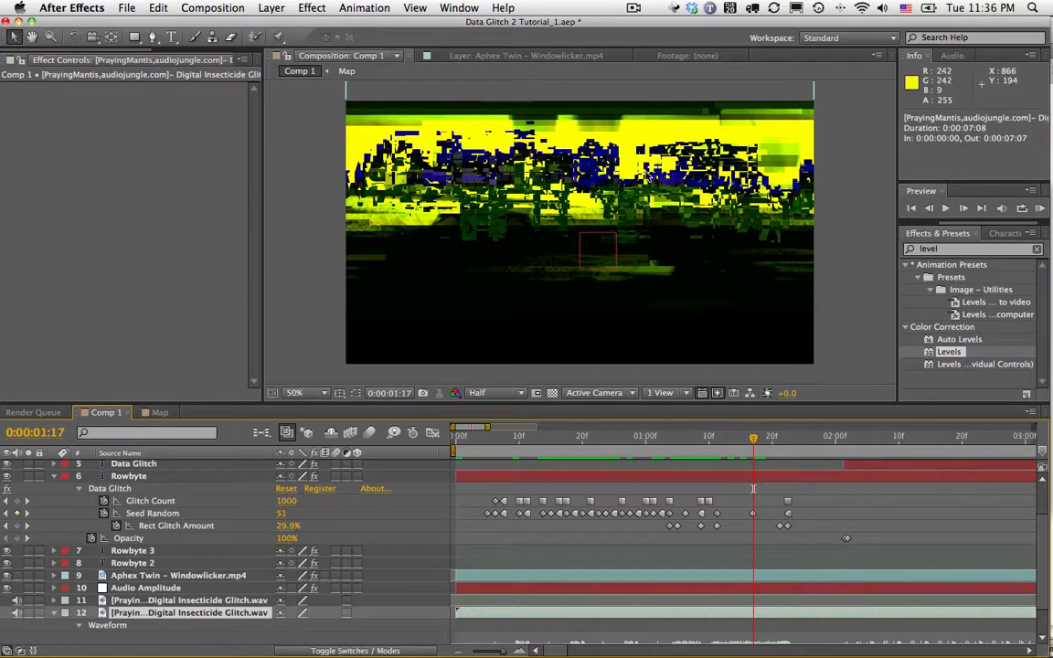
scroll(638, 170, "down", 8)
scroll(630, 200, "up", 8)
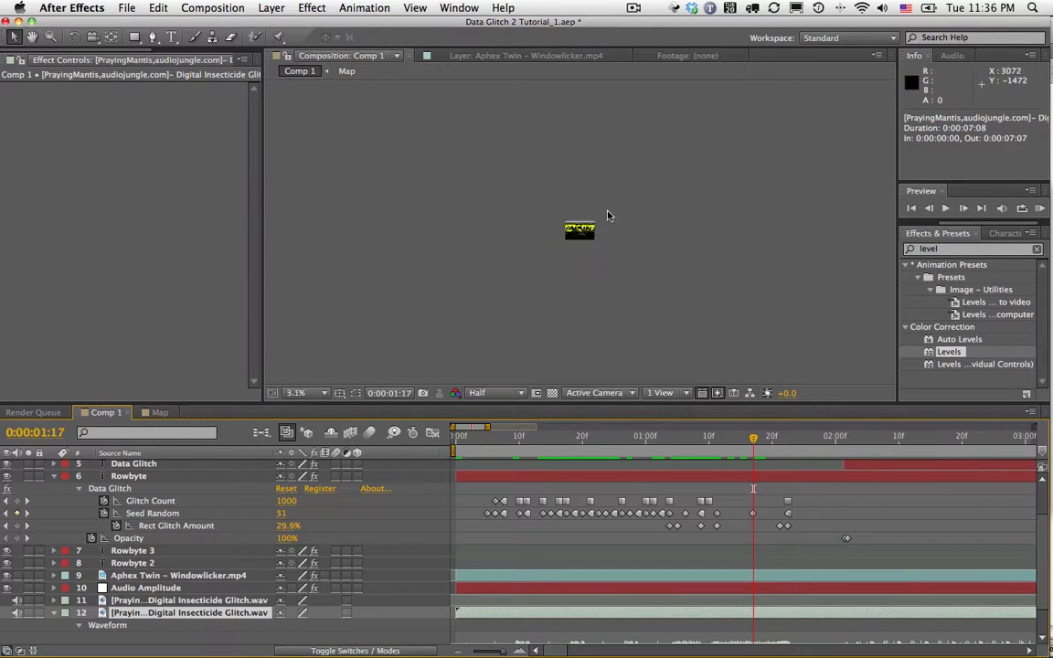
scroll(608, 216, "up", 4)
scroll(607, 214, "down", 4)
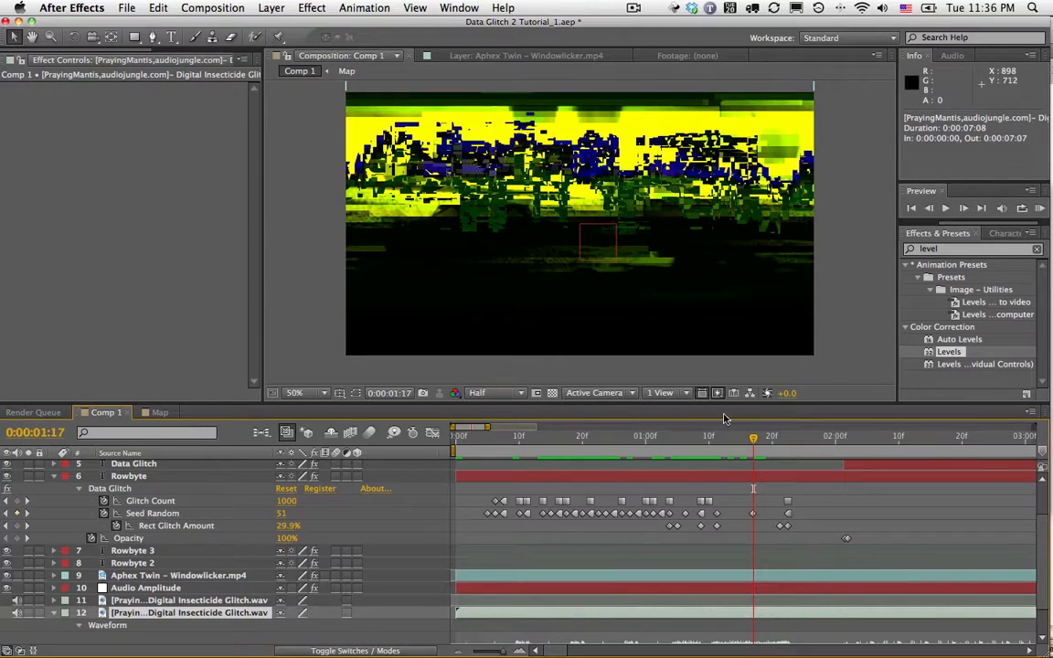
left_click_drag(753, 438, 784, 441)
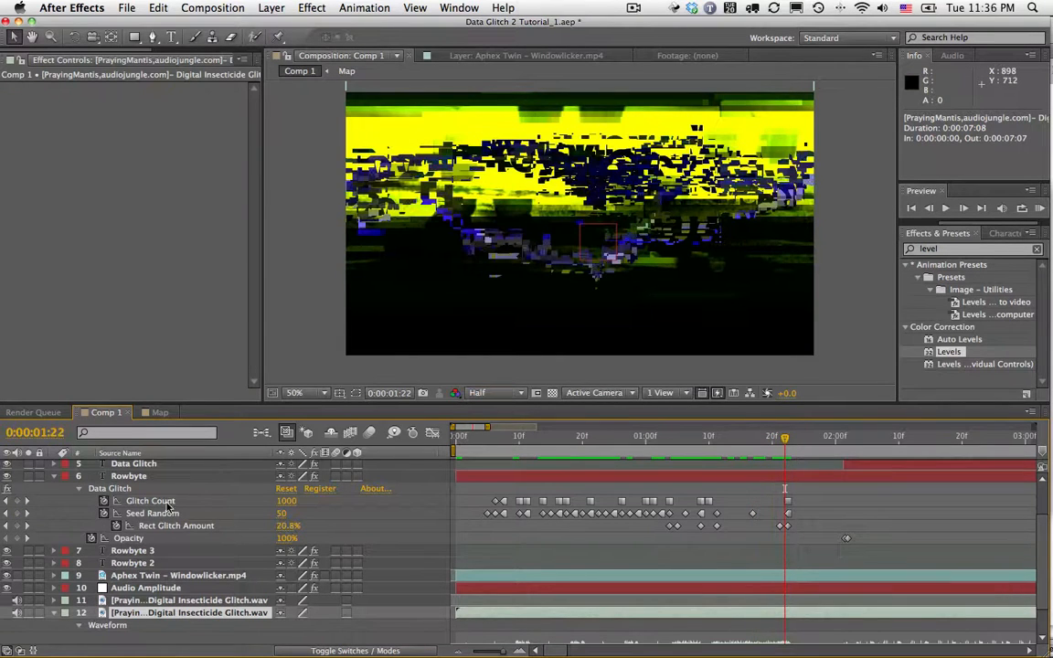
- Try RGB as the Data Glitch Color Space on the Aphex Twin - Windowlicker.mp4 layer, and return it to YUV
left_click(128, 477)
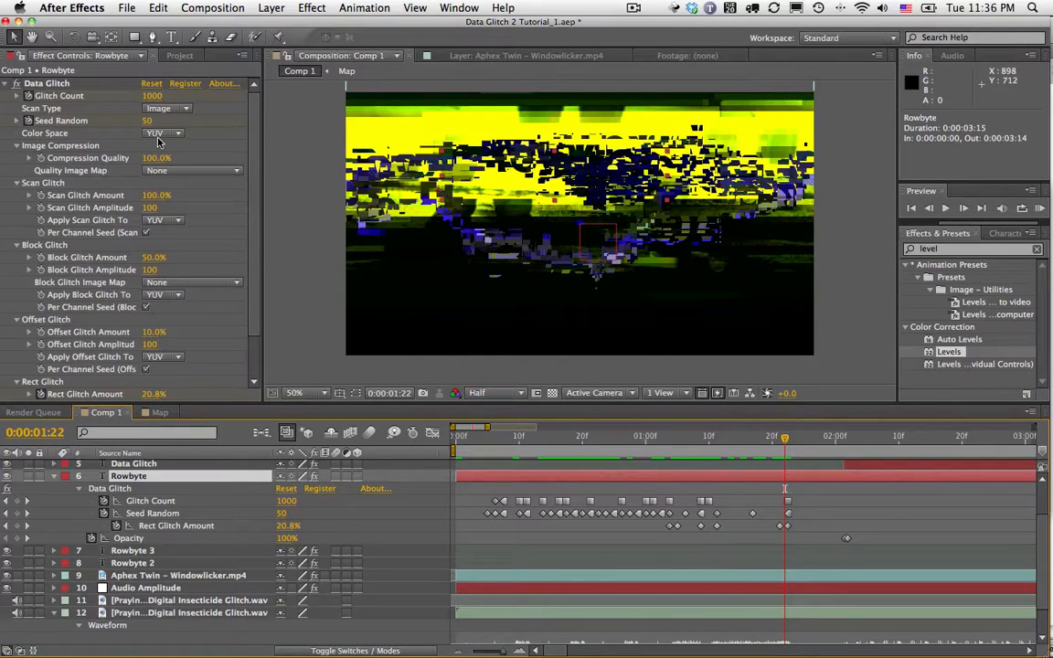
left_click(149, 576)
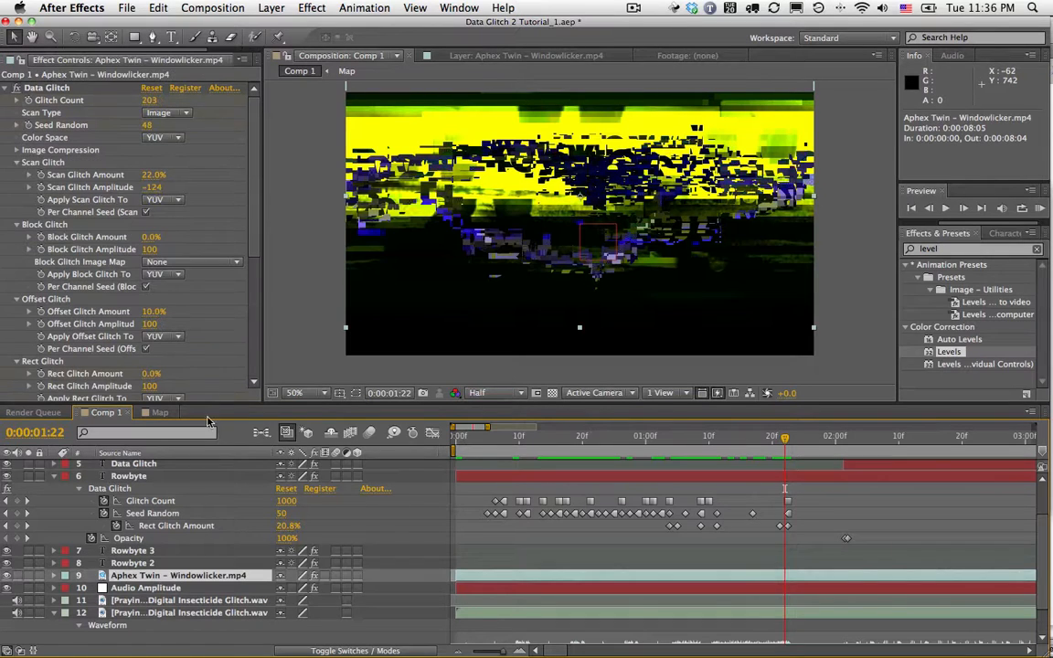
left_click(162, 137)
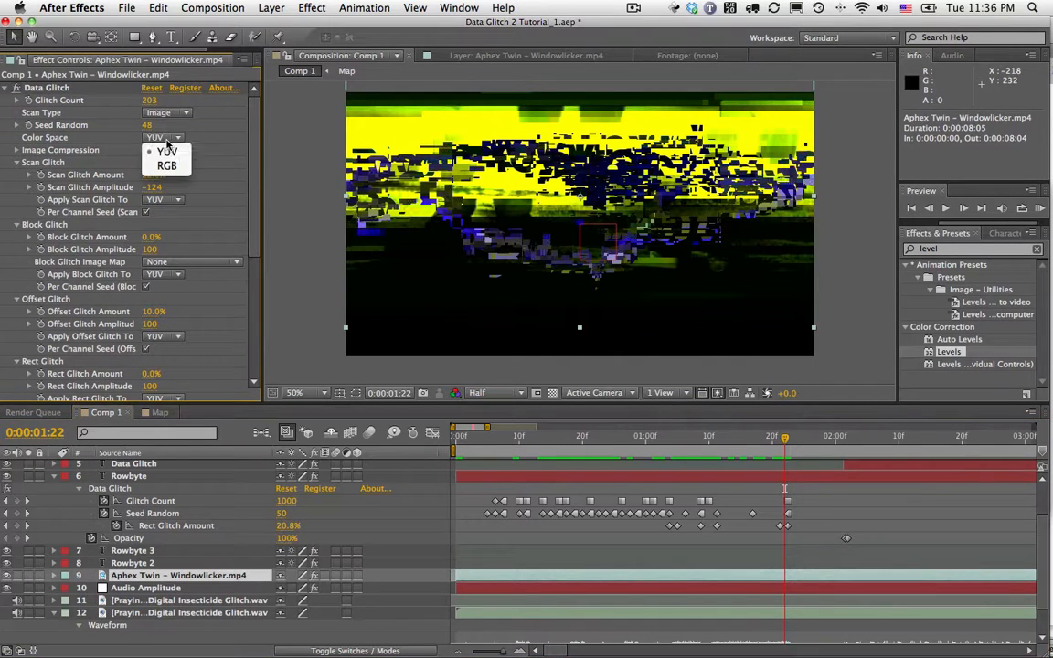
left_click(157, 153)
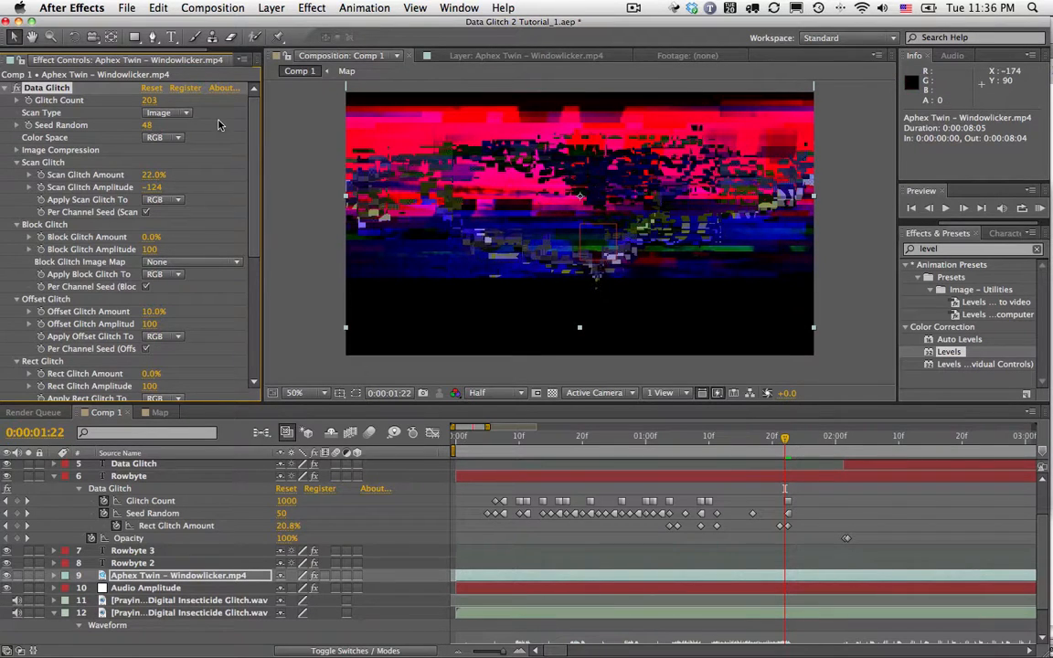
left_click(173, 139)
left_click(166, 152)
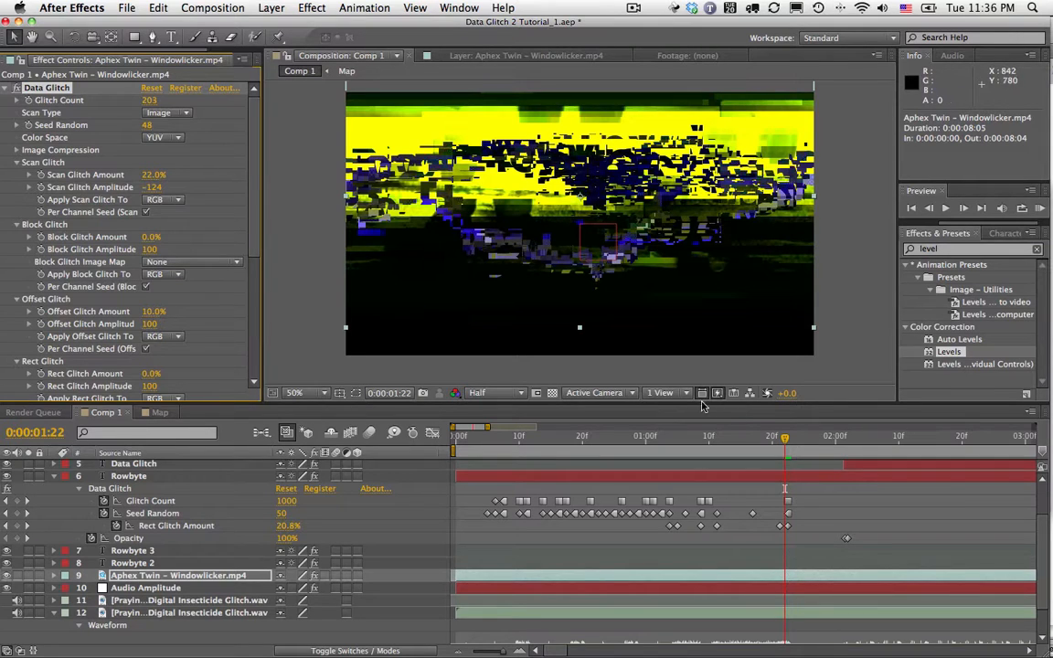
- Scrub from 0:00:02:00 to 0:00:02:12 to view the transition from the Rowbyte text to the Data Glitch text
scroll(821, 506, "right", 5)
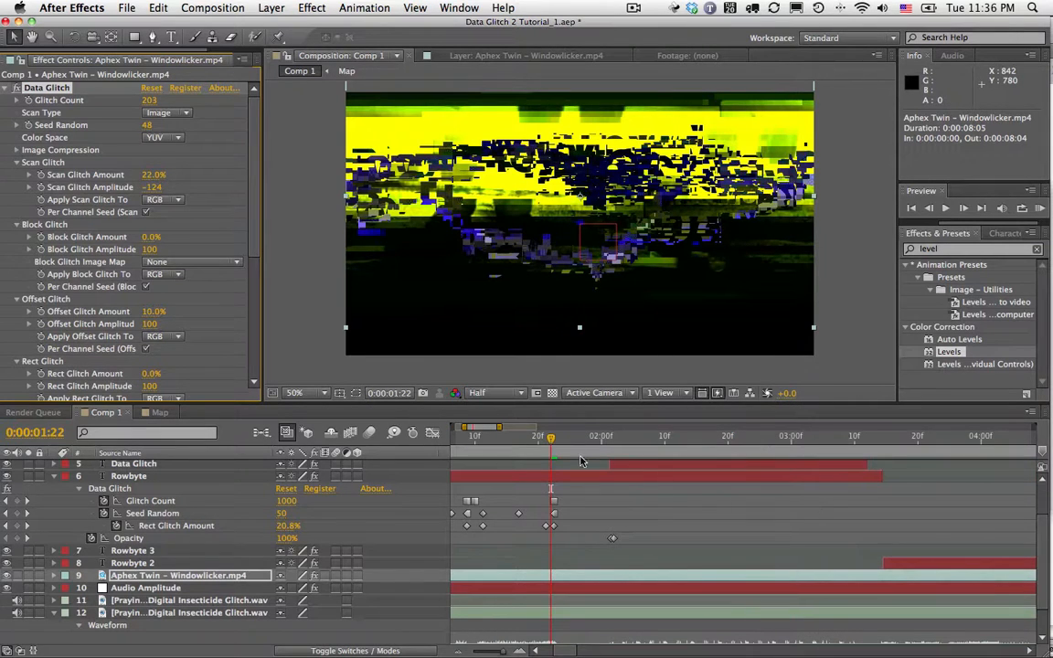
left_click(601, 437)
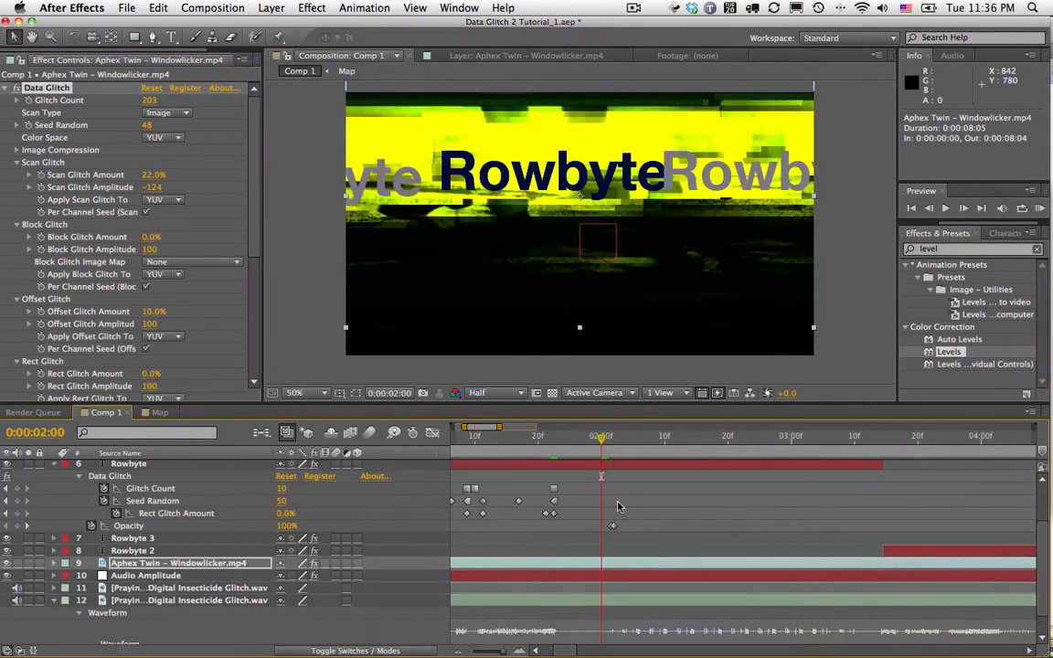
scroll(596, 567, "down", 1)
left_click(614, 437)
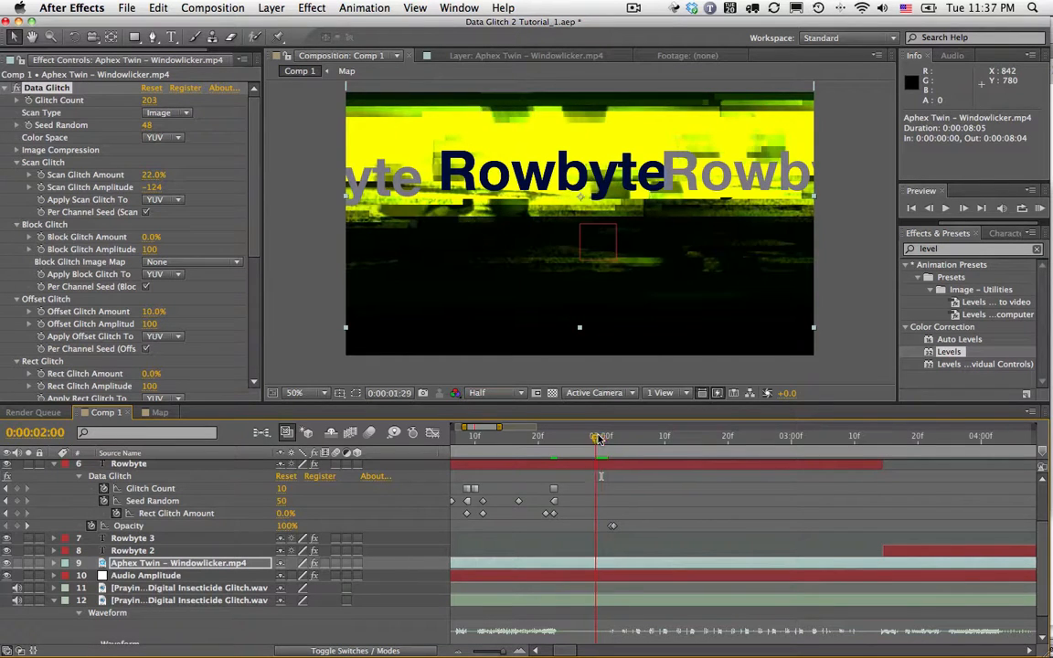
left_click_drag(616, 438, 677, 437)
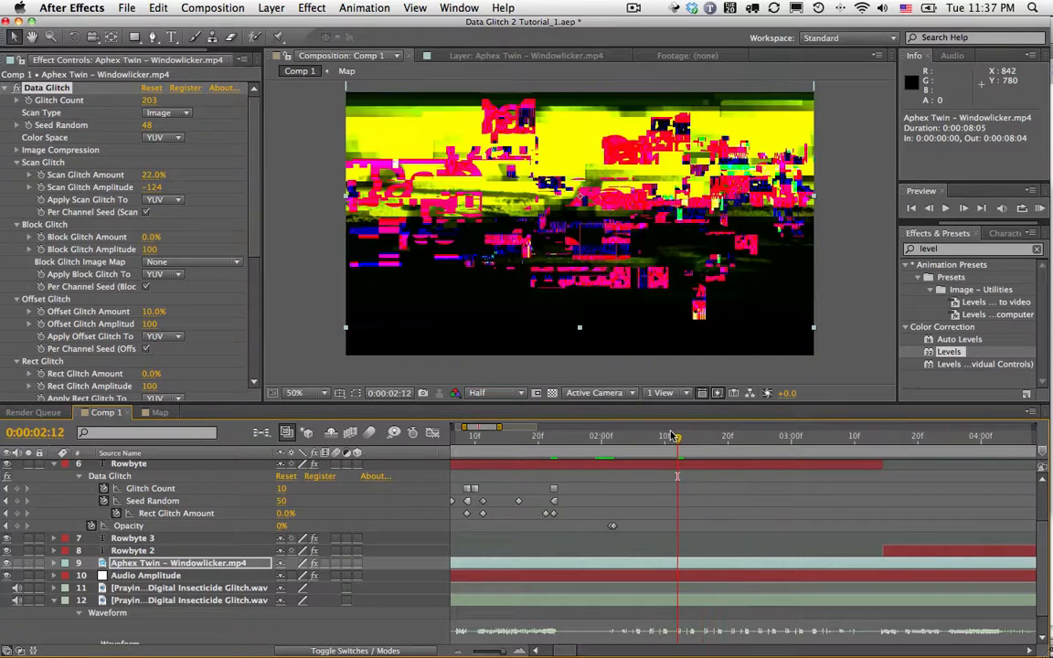
- Continue through the Data Glitch text animation to 0:00:03:04, leaving the fast preview mode as it is
left_click(717, 393)
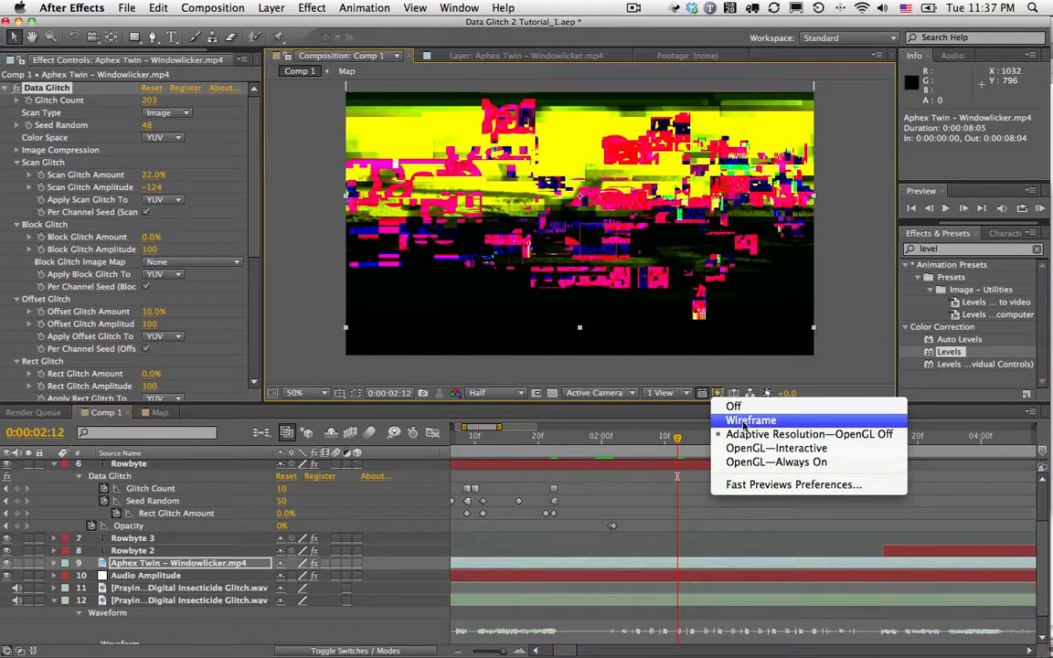
left_click(677, 436)
left_click_drag(679, 437, 728, 438)
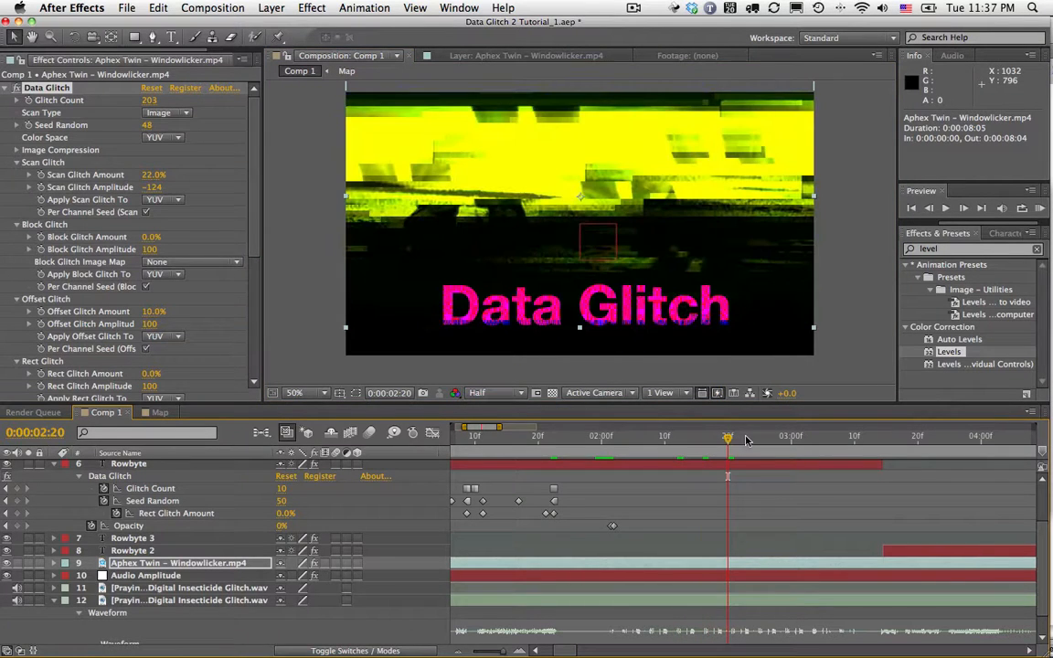
left_click(753, 438)
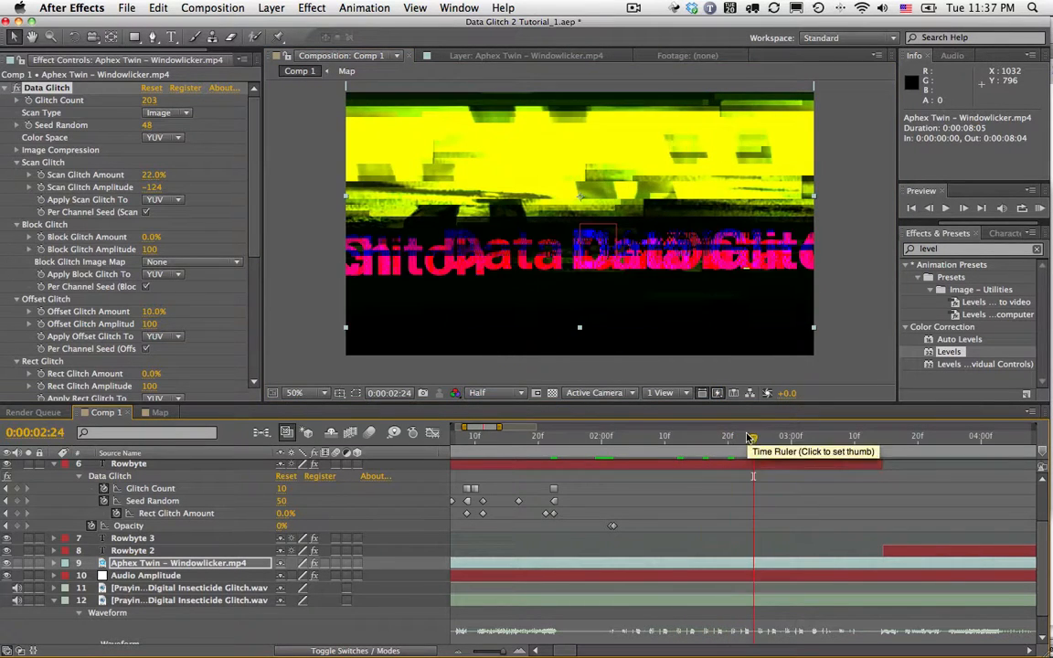
left_click(767, 436)
left_click(816, 437)
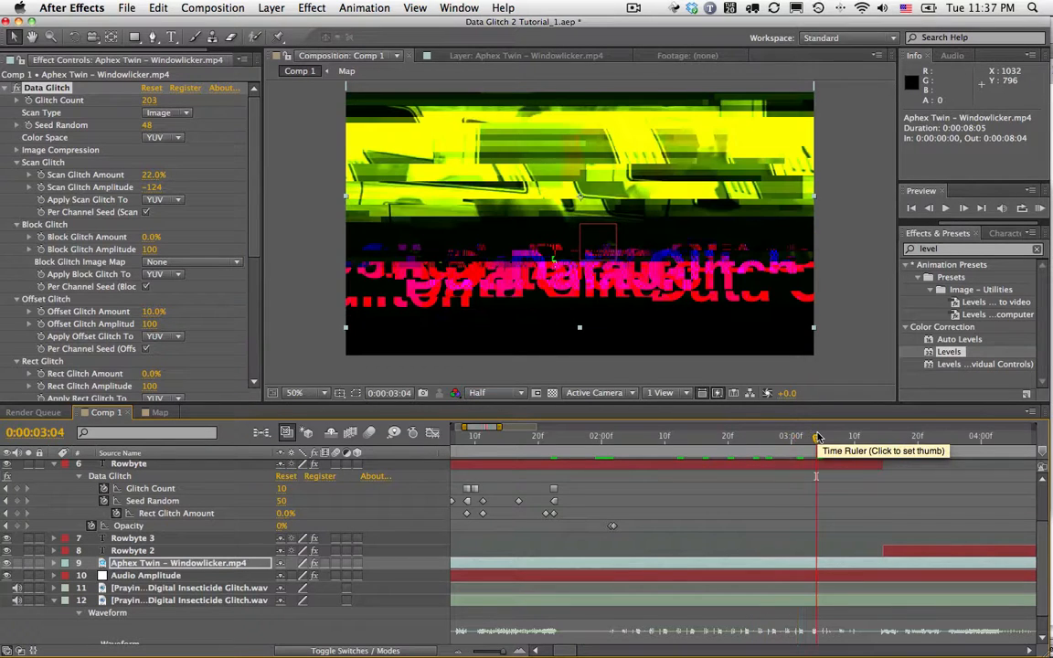
- Reveal the Data Glitch text layer's animated properties and enlarge the Offset Glitch Amount expression to read both of its lines
scroll(443, 469, "up", 2)
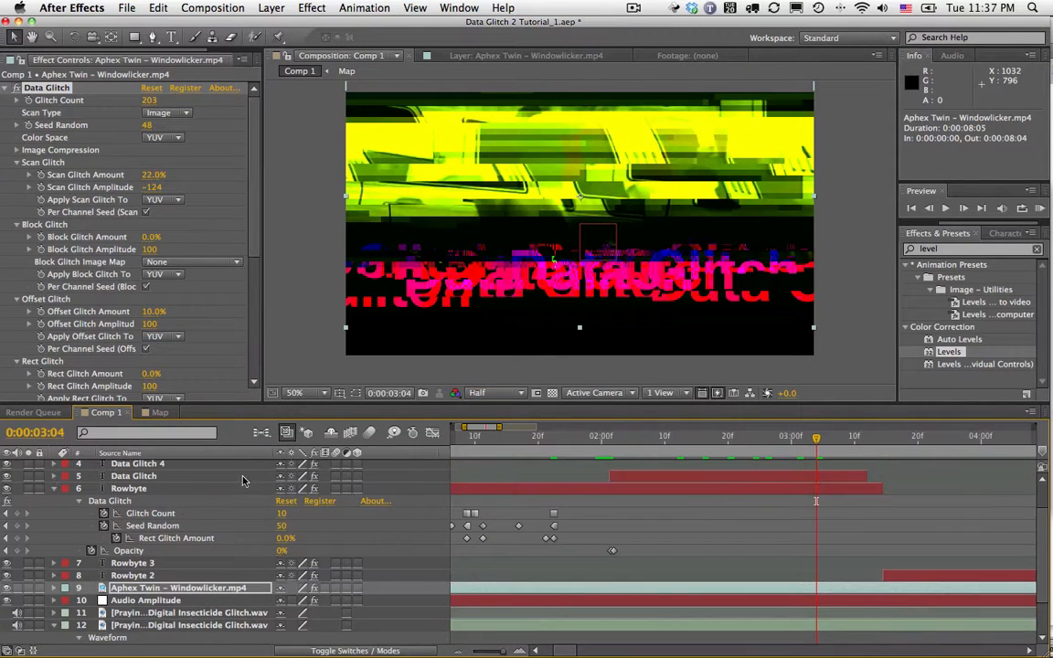
left_click(181, 478)
key("u")
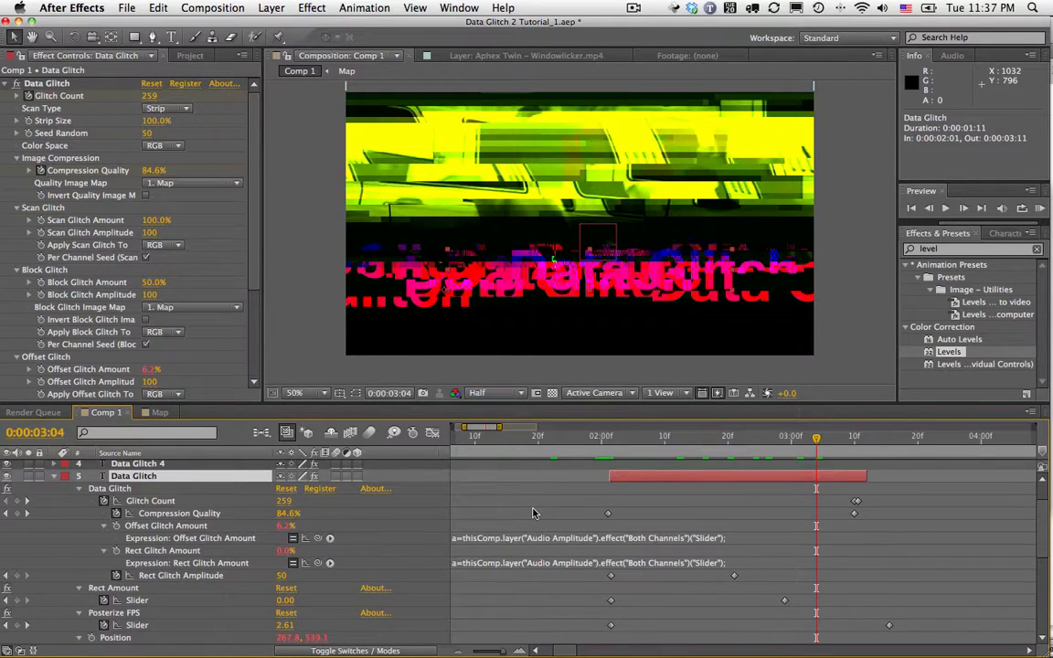
scroll(534, 513, "down", 4)
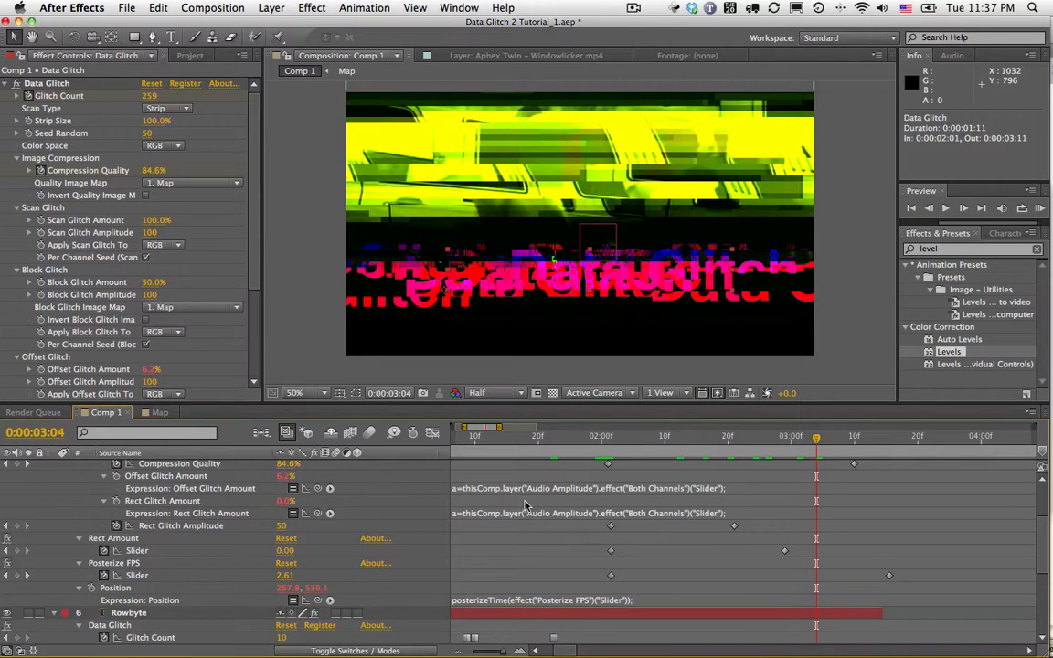
scroll(501, 506, "up", 1)
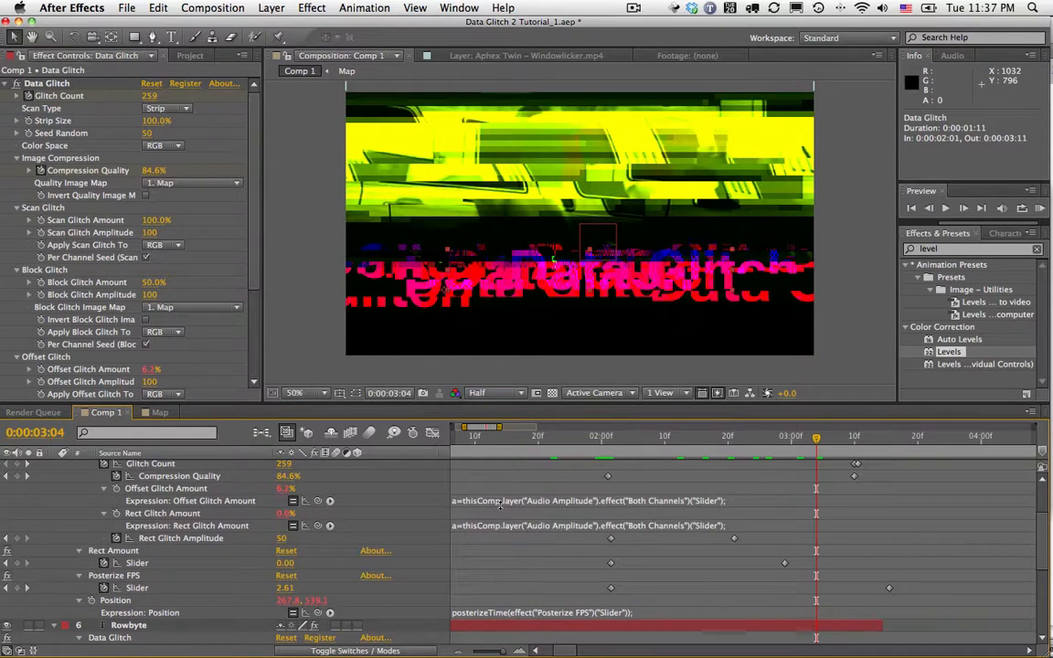
left_click_drag(500, 504, 500, 517)
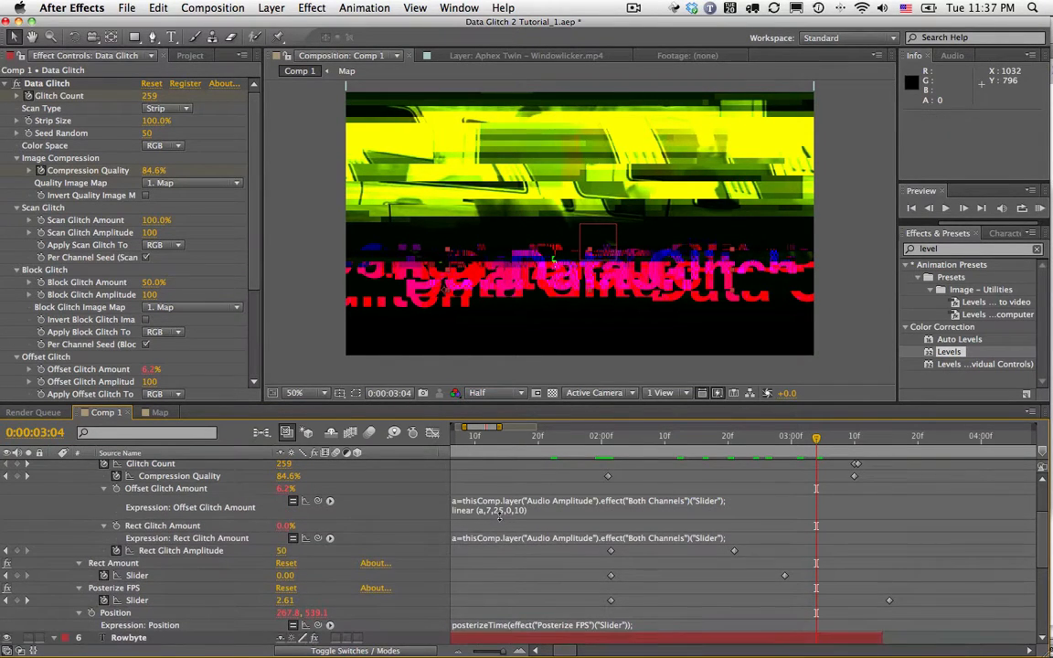
- Reveal the Audio Amplitude layer's channel slider keyframes and move the current time to 0:00:02:14
scroll(220, 605, "down", 12)
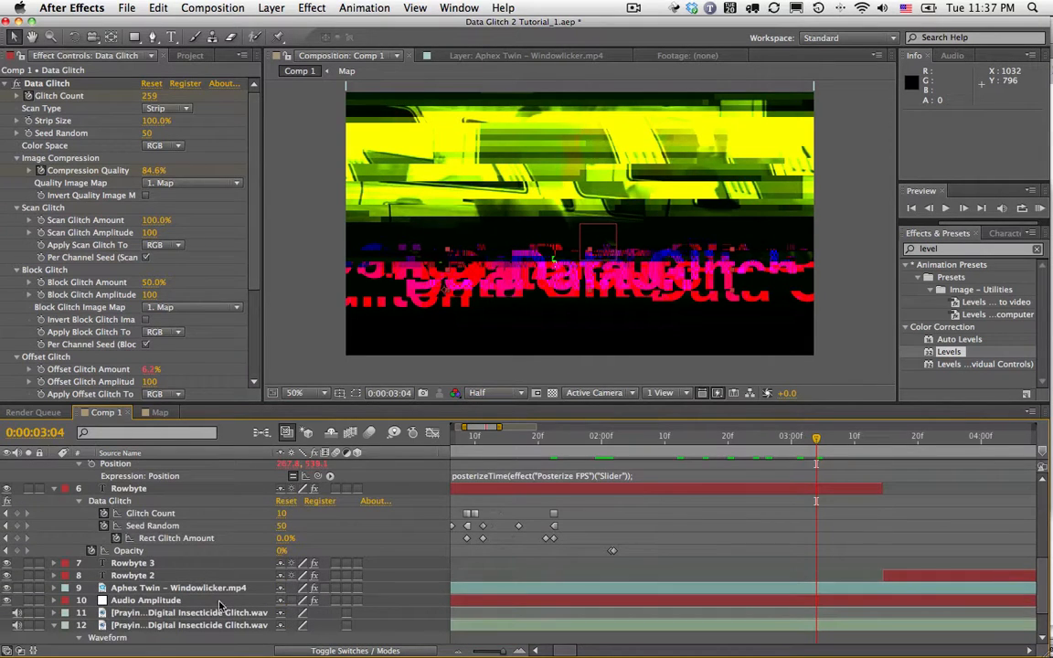
left_click(154, 602)
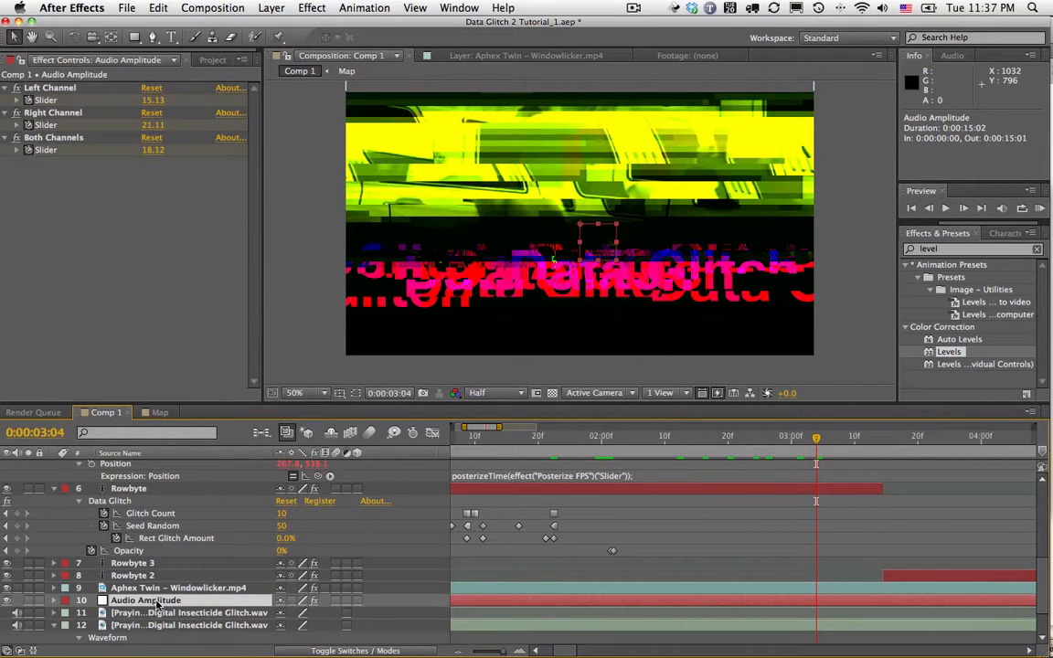
key("u")
scroll(137, 595, "down", 3)
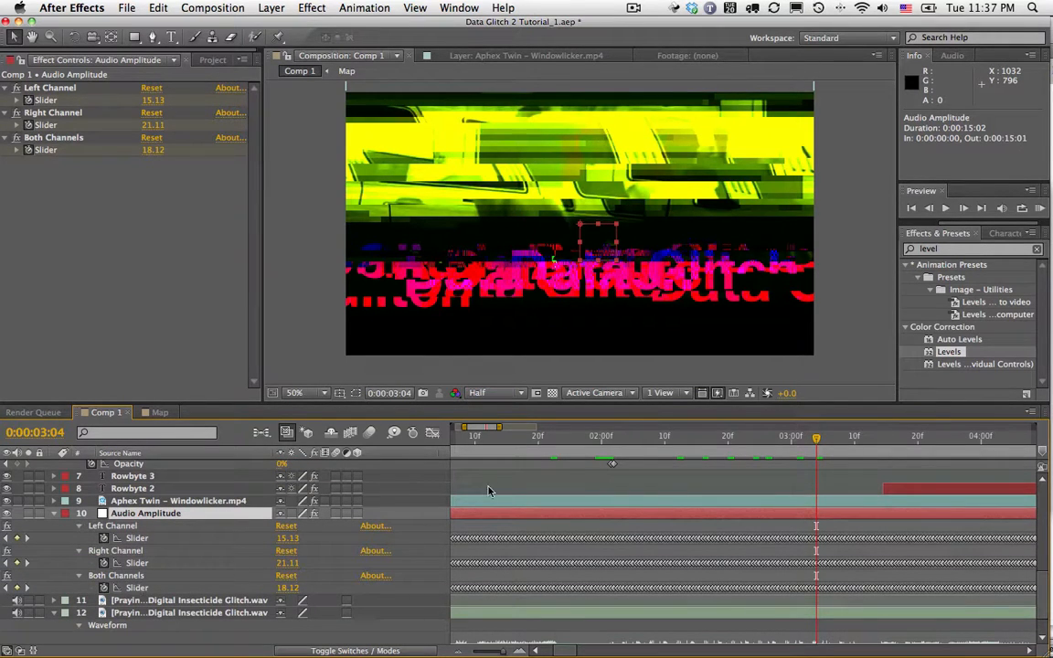
left_click(697, 438)
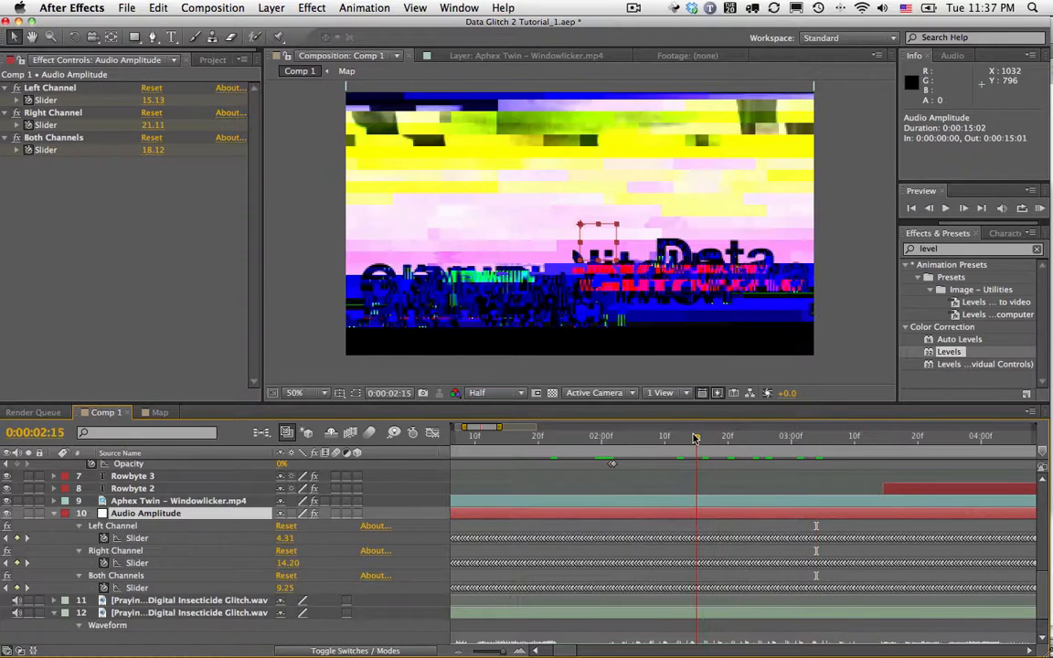
left_click_drag(695, 439, 691, 439)
- Examine the peaks and low points of the Both Channels slider in the Graph Editor, and return to the layer bars
left_click(137, 588)
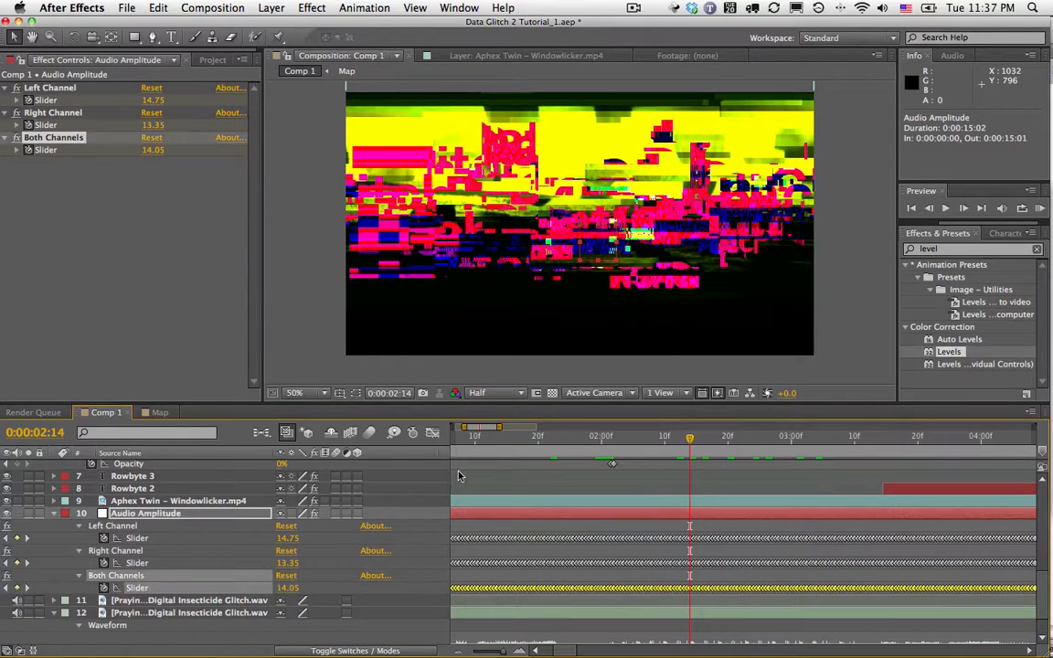
left_click(432, 433)
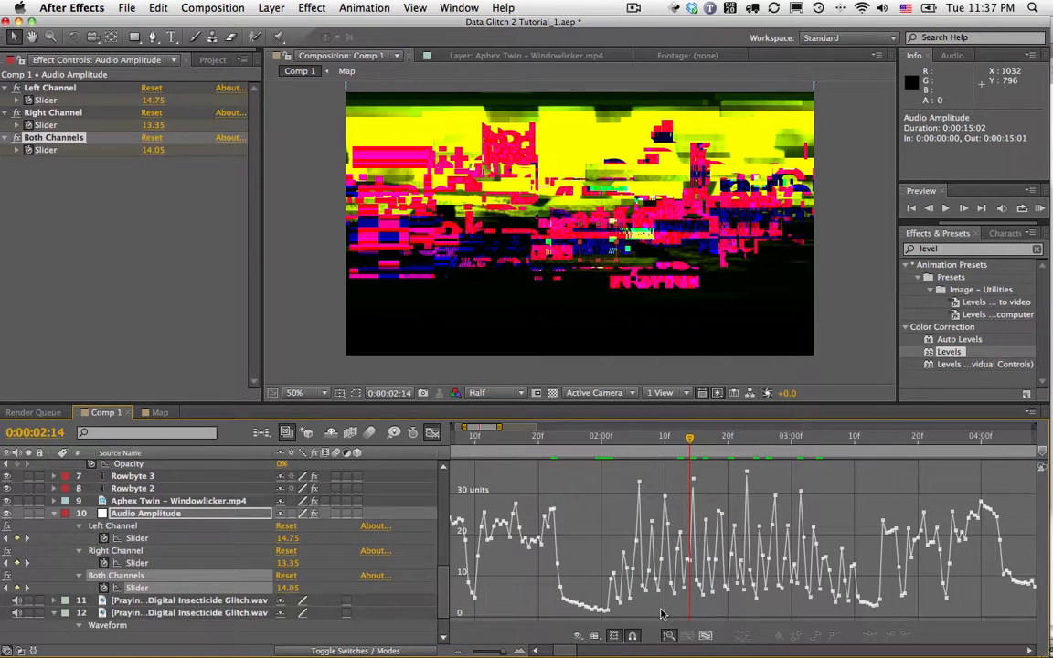
mouse_move(747, 571)
mouse_move(550, 512)
left_click(433, 432)
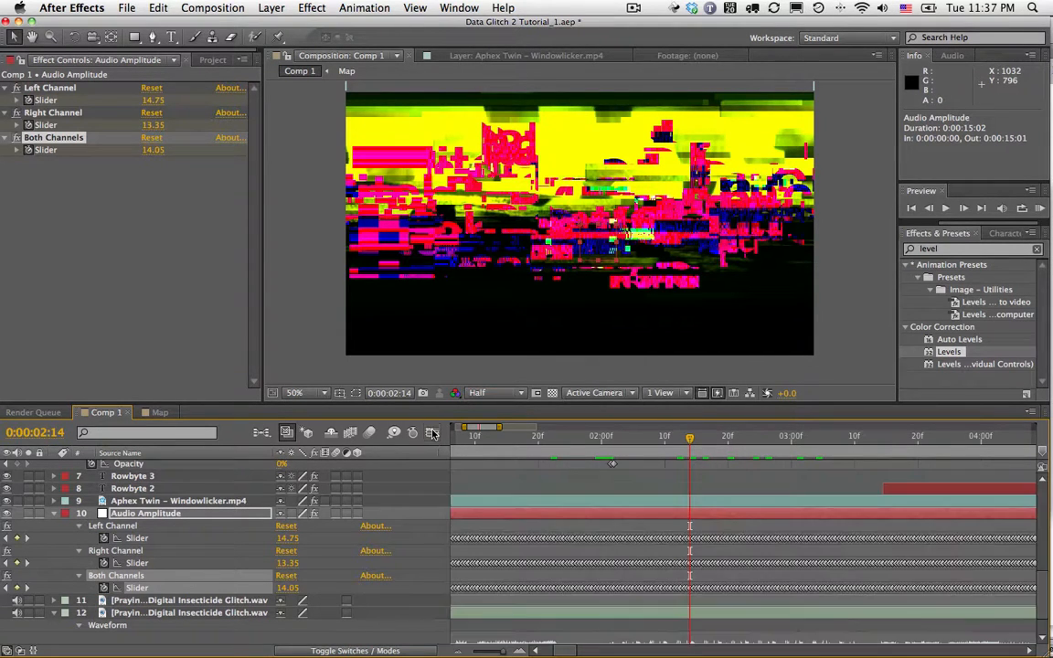
left_click(434, 432)
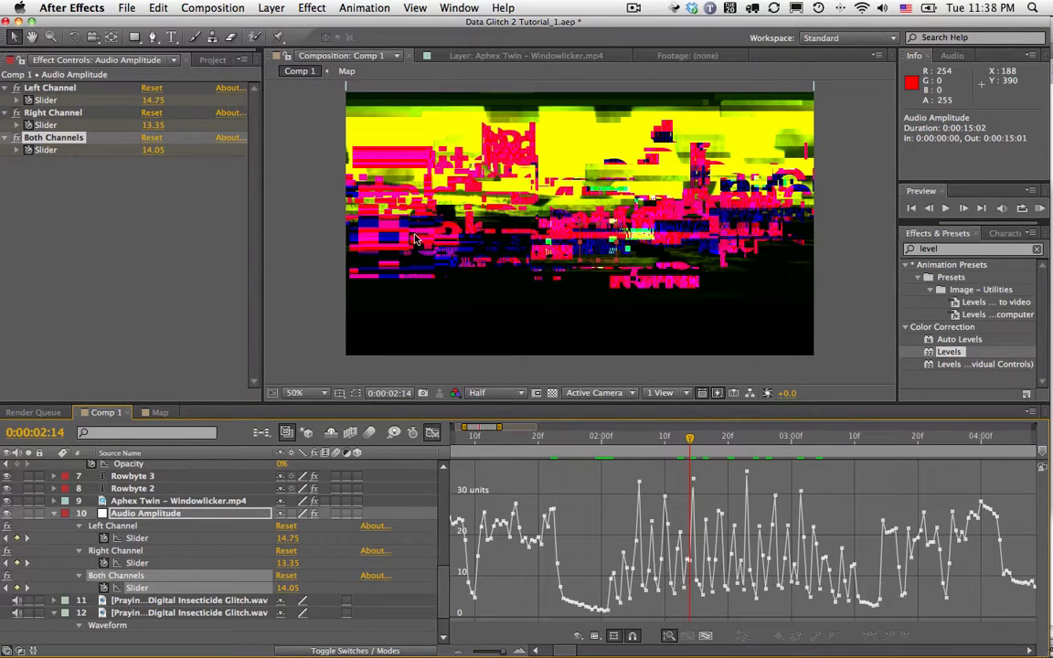
mouse_move(640, 486)
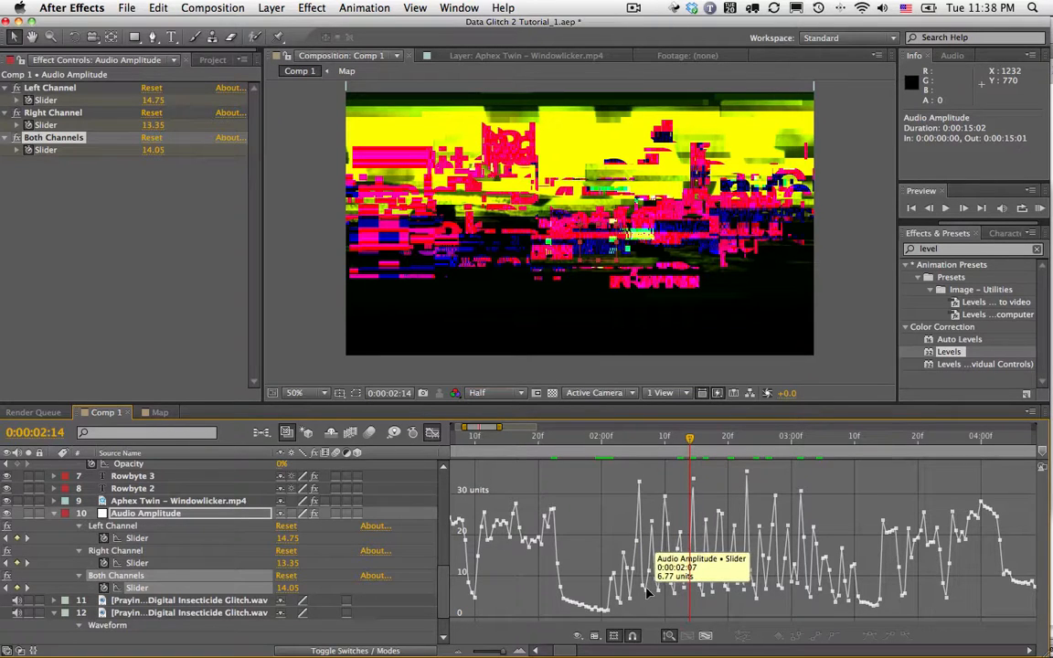
key("shift+F3")
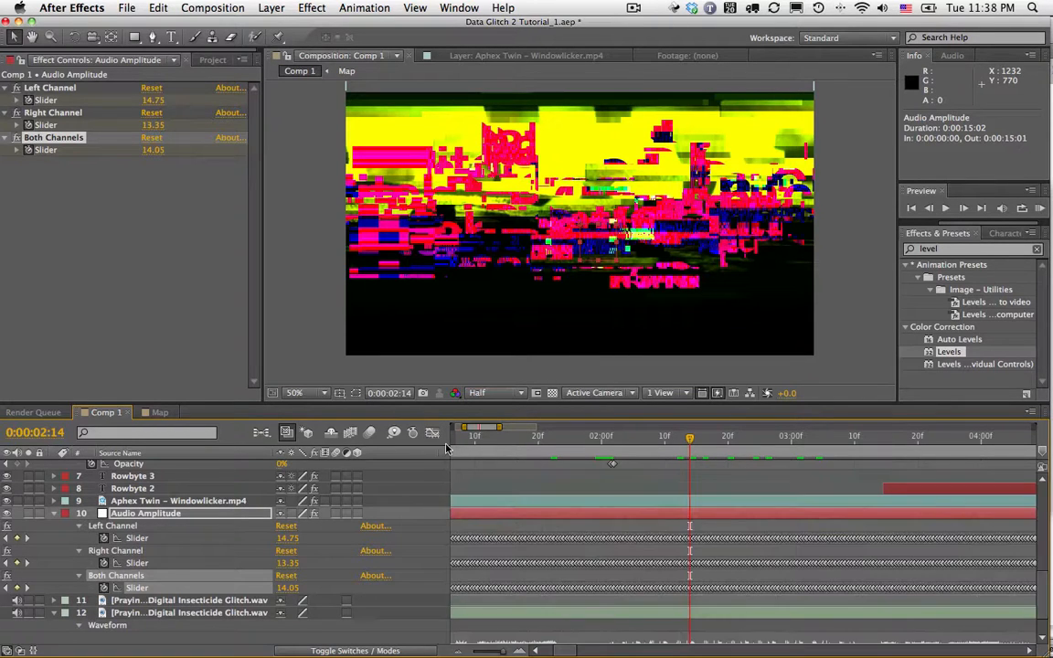
- Remove the expression from the Data Glitch layer's Offset Glitch Amount and set the amount to 11%
scroll(504, 513, "up", 5)
scroll(503, 513, "up", 8)
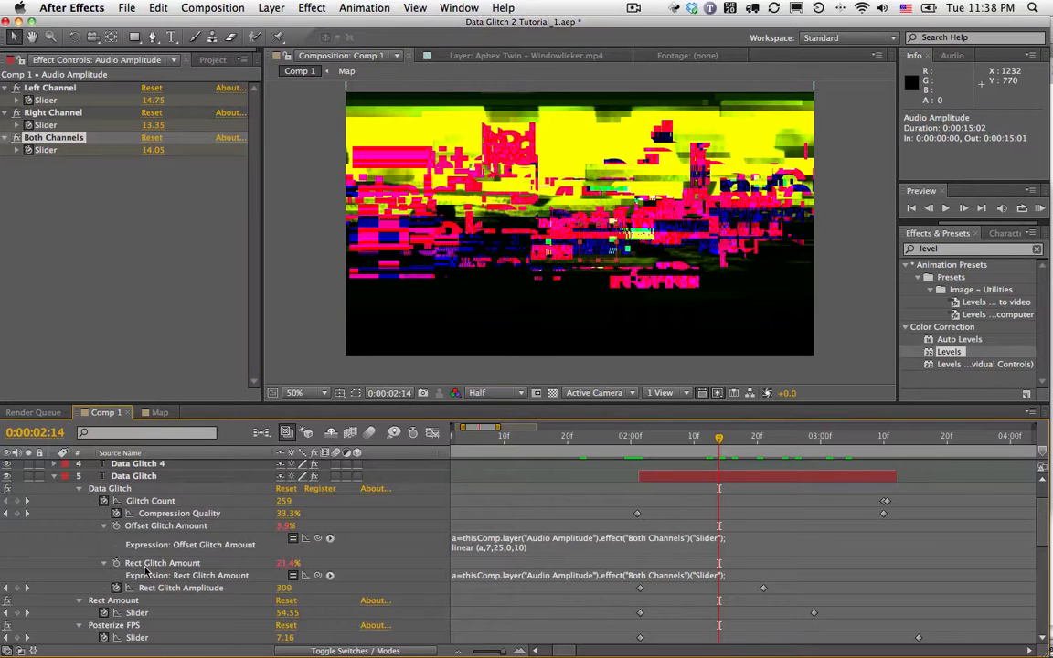
left_click(517, 547)
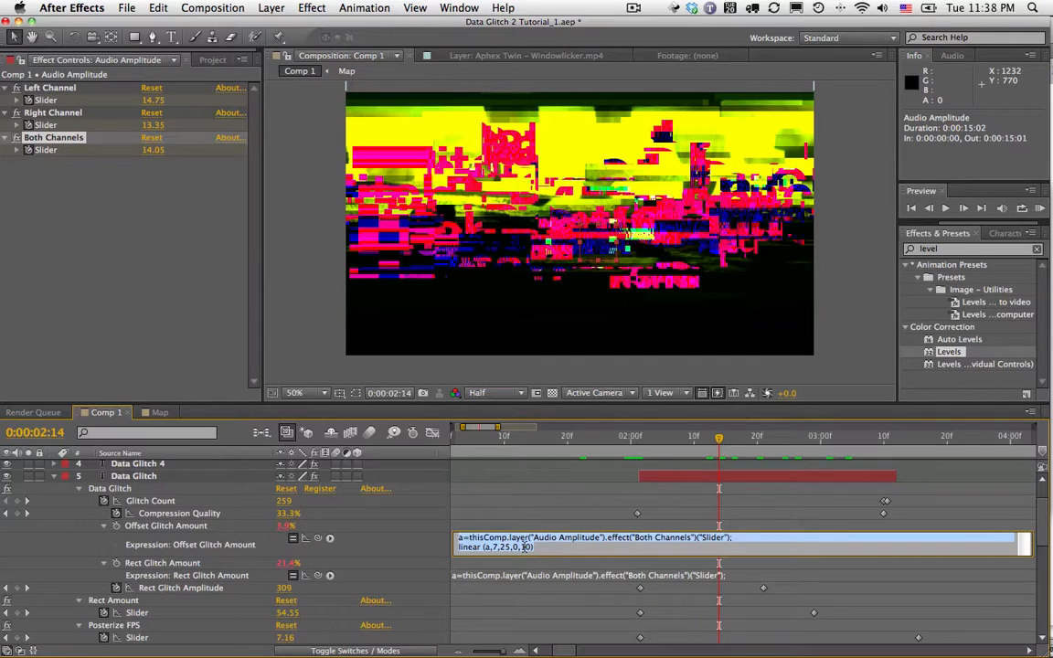
key("BackSpace")
left_click(393, 542)
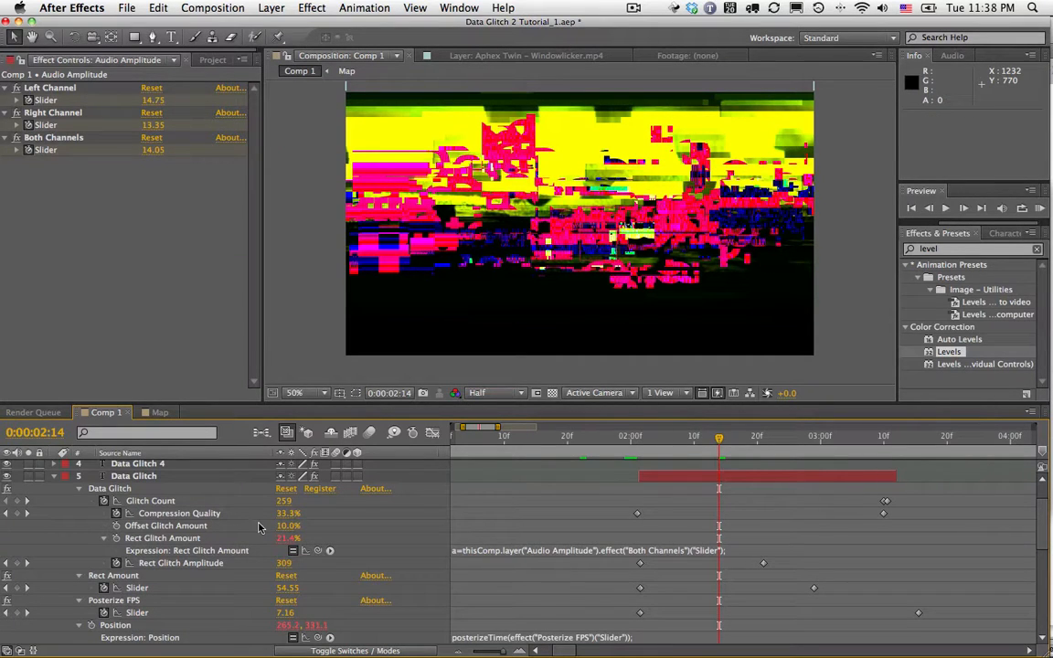
left_click_drag(287, 530, 389, 527)
left_click_drag(477, 525, 305, 534)
- Hide the Left Channel and Right Channel effects of the Audio Amplitude layer from the timeline, leaving only Both Channels
scroll(552, 486, "down", 10)
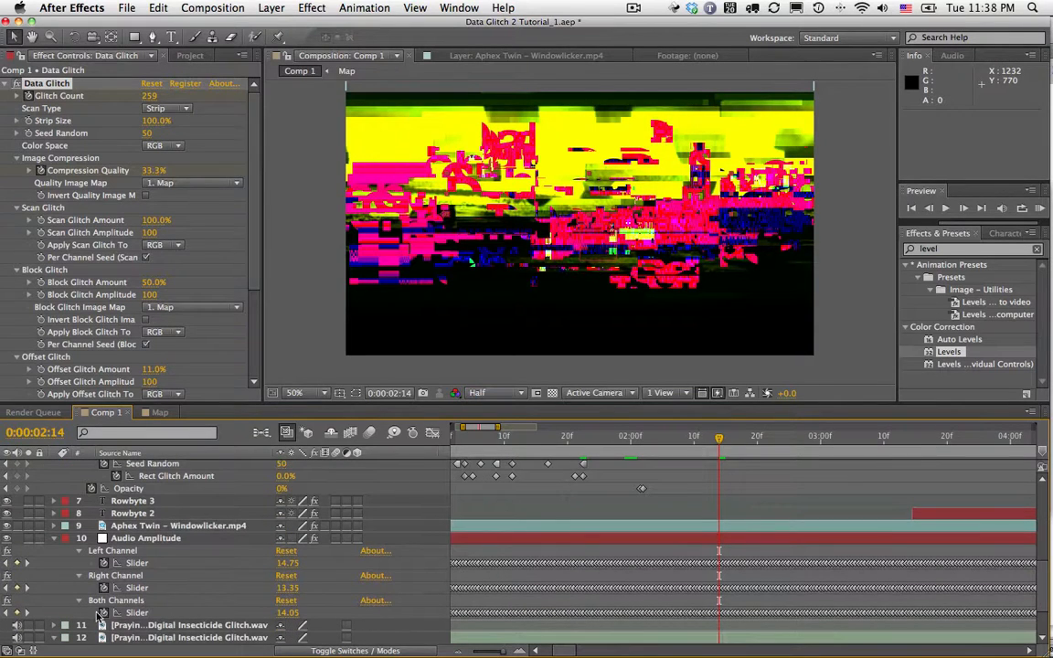
left_click(78, 551)
left_click(80, 563)
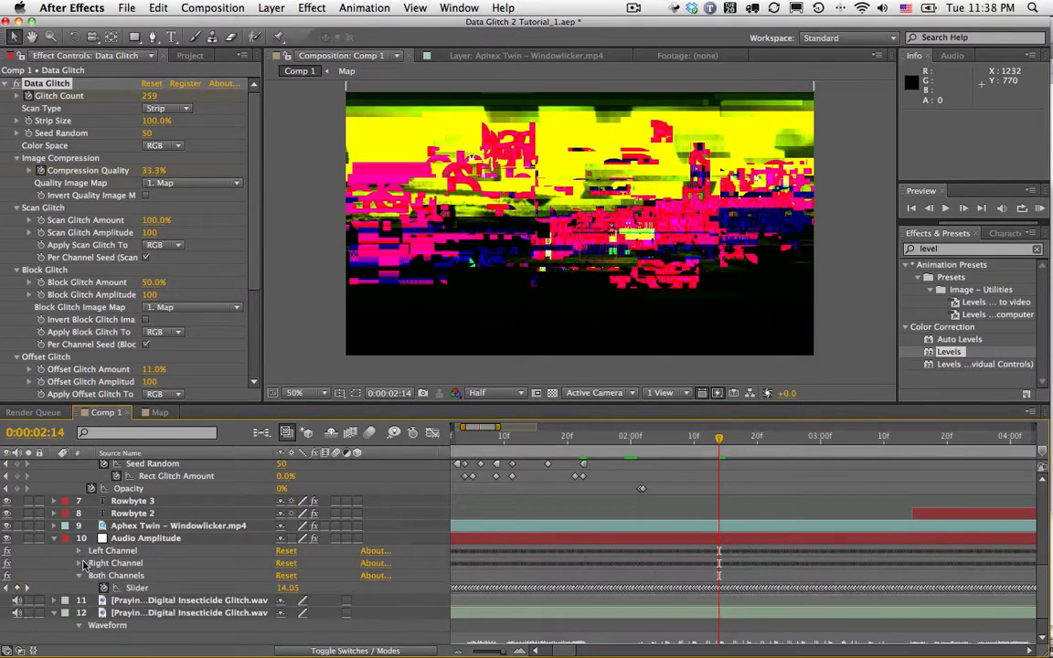
left_click(112, 554)
key("Delete")
left_click(113, 554)
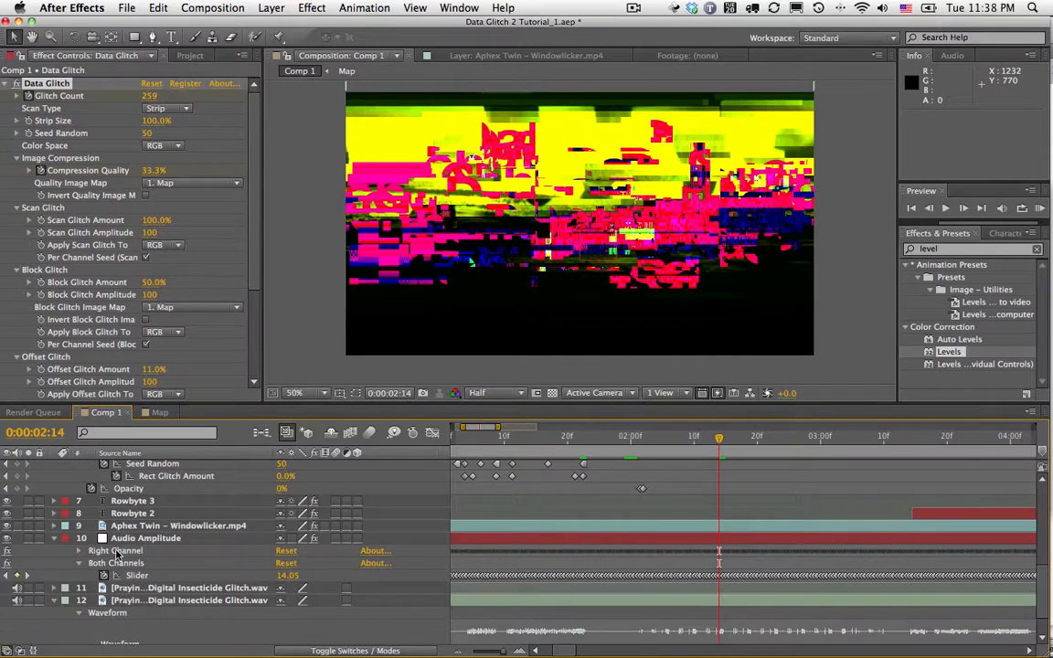
key("Delete")
- Examine the Both Channels slider's graph frame by frame from 0:00:02:04 to 0:00:02:07, and return to the layer bars
left_click_drag(782, 429, 713, 440)
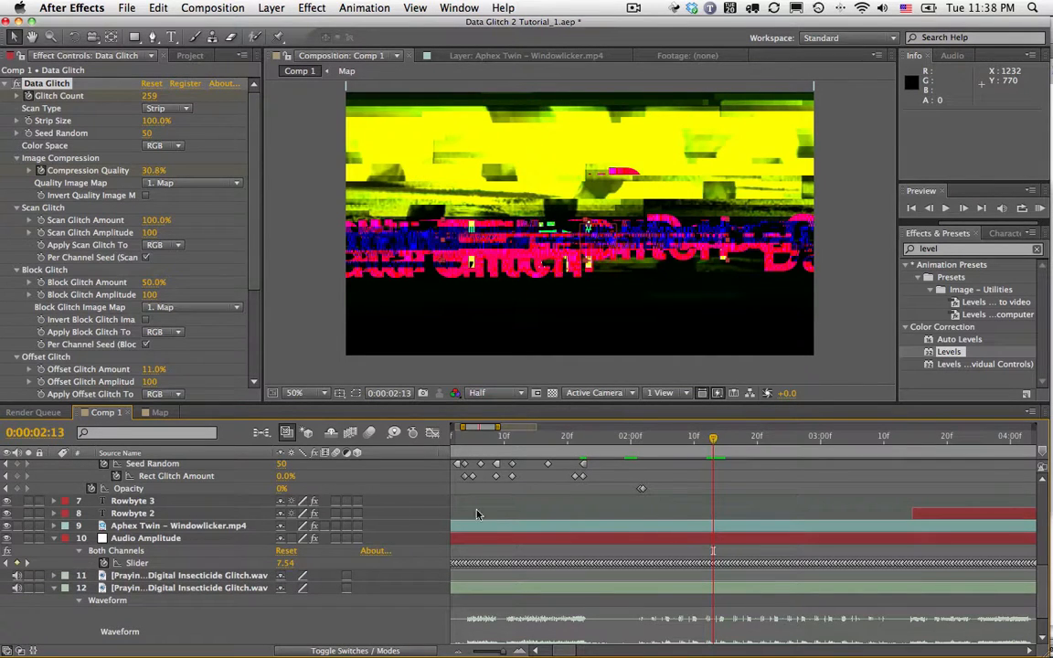
left_click_drag(712, 440, 656, 440)
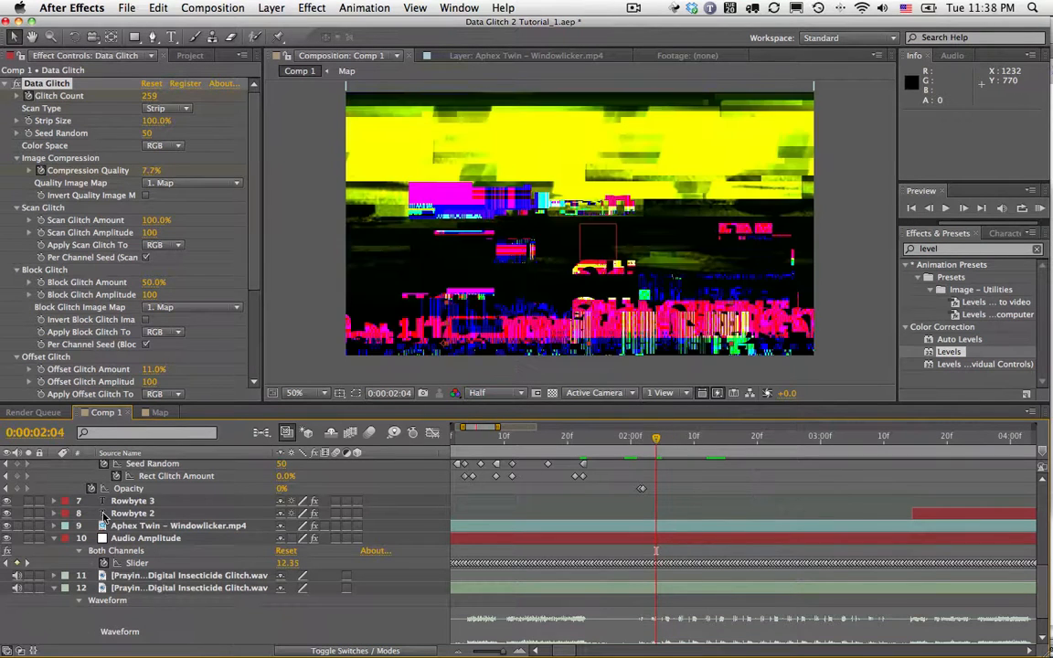
left_click(145, 537)
left_click(433, 432)
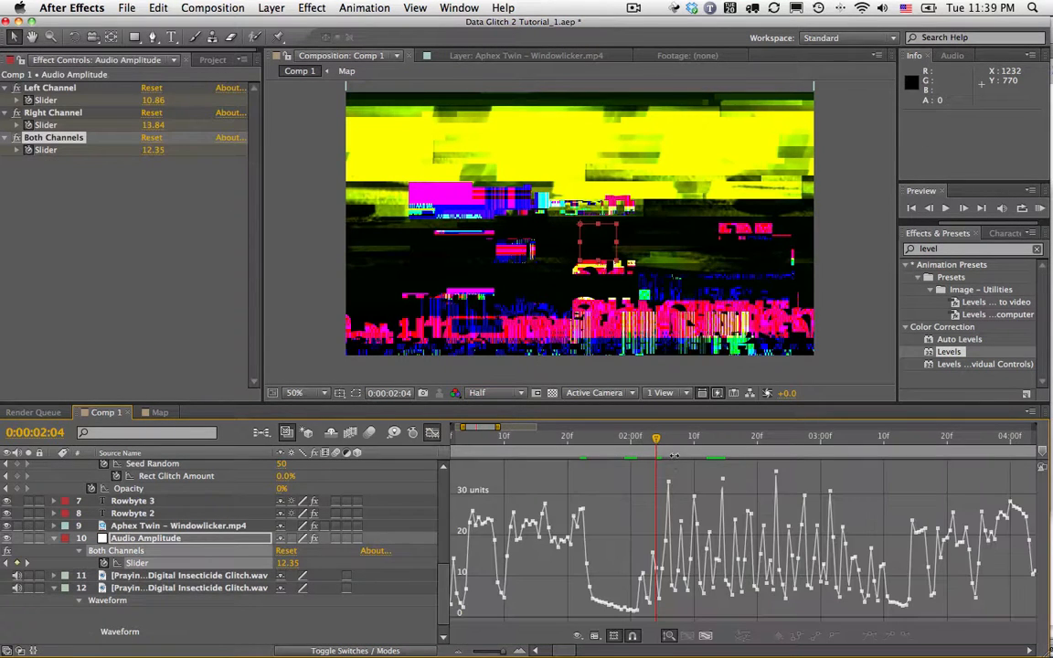
left_click_drag(662, 444, 669, 442)
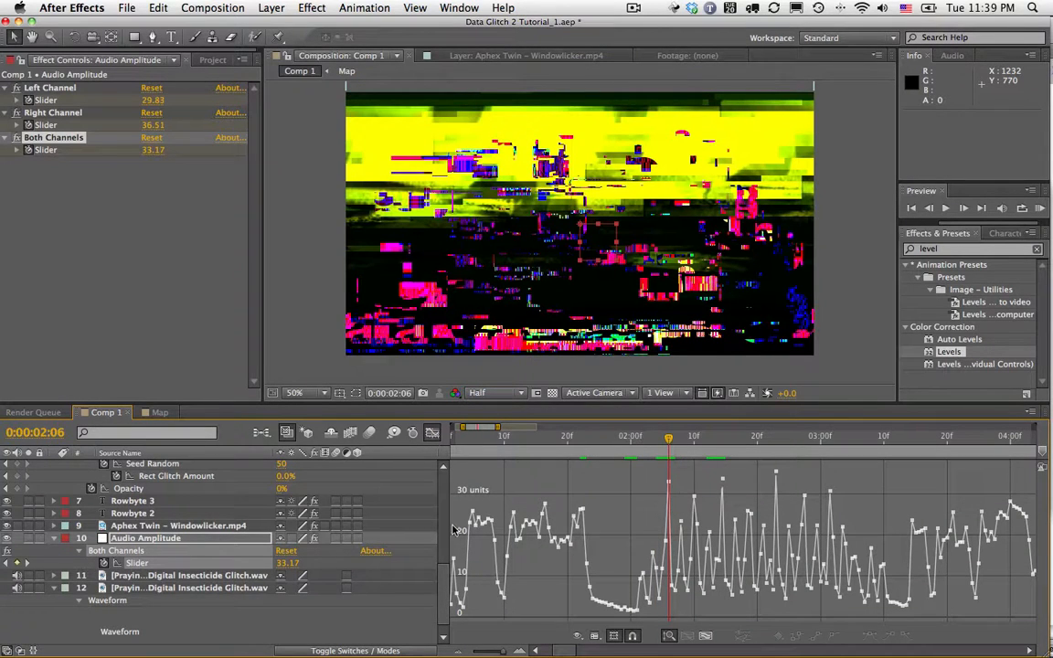
left_click(662, 440)
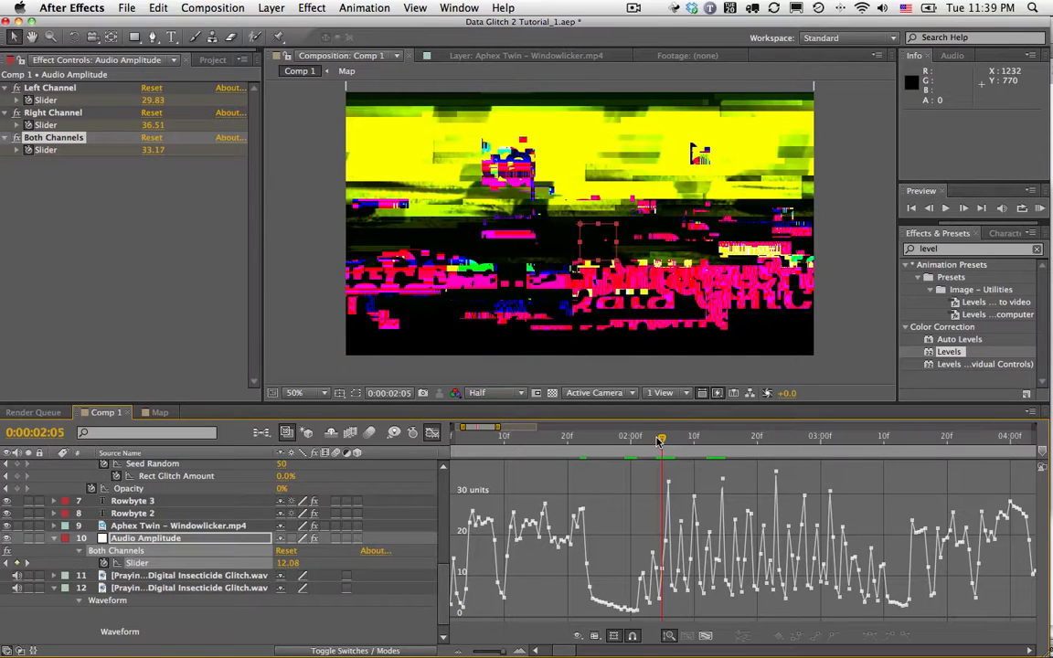
left_click_drag(661, 441, 675, 441)
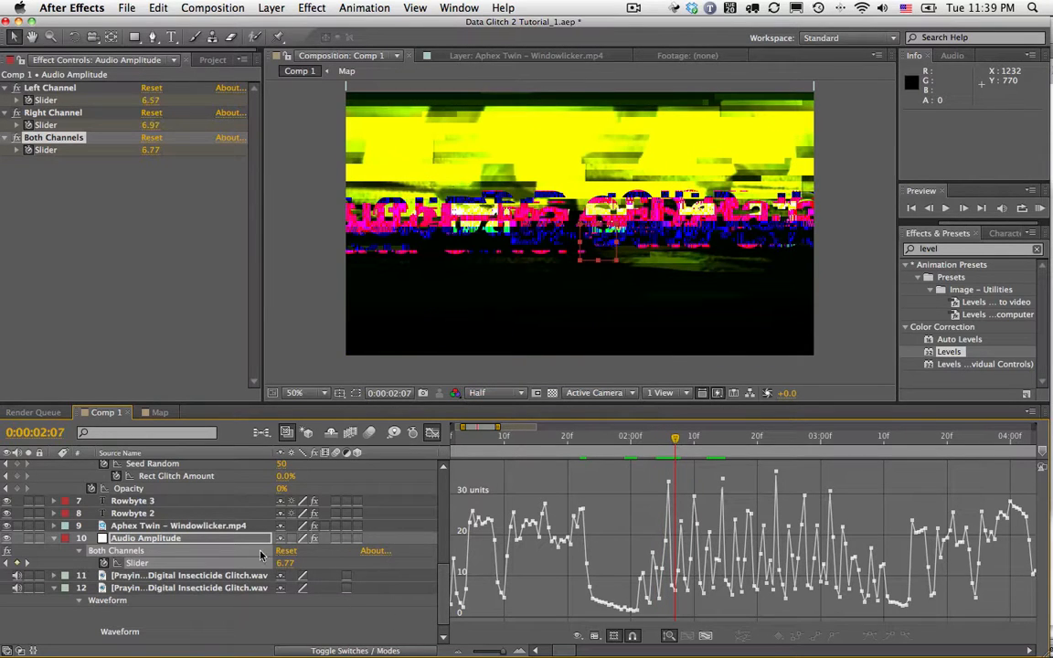
left_click(433, 432)
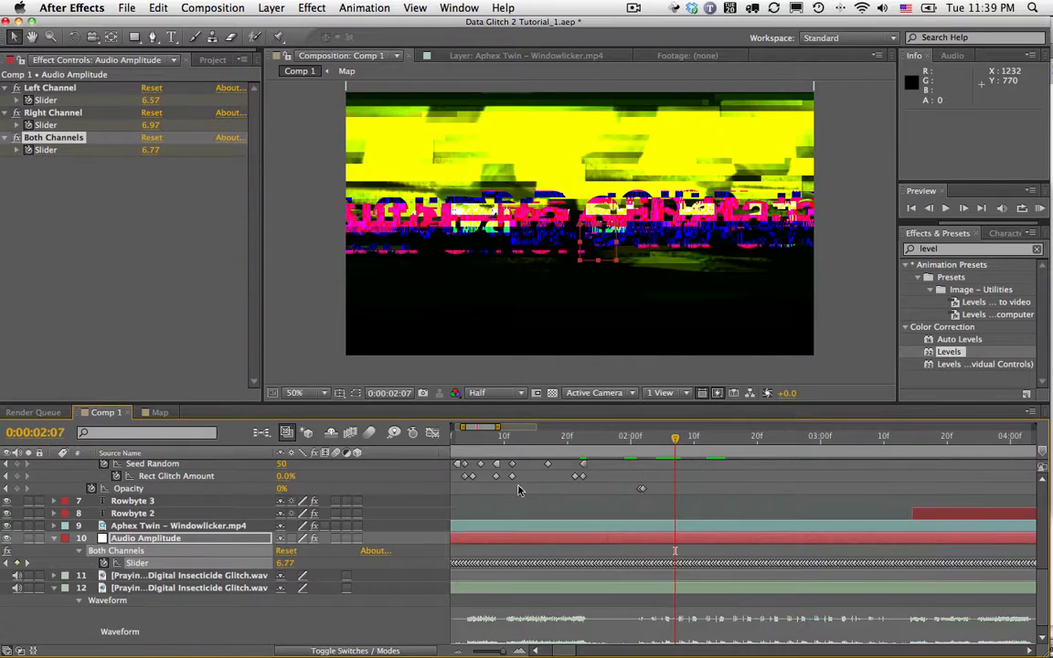
scroll(610, 538, "up", 8)
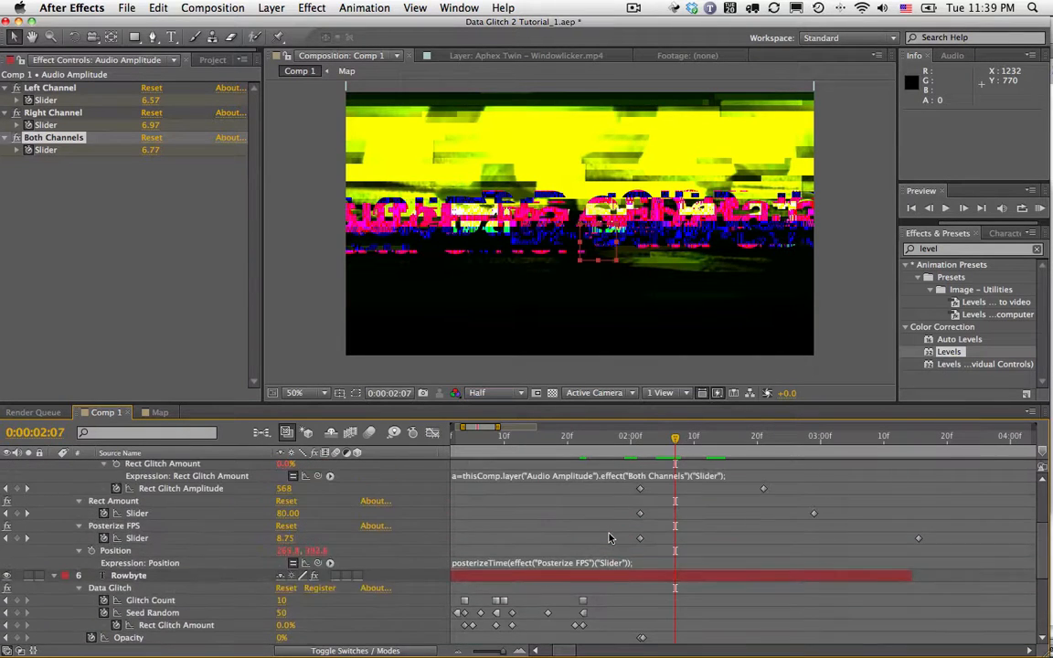
scroll(610, 537, "up", 1)
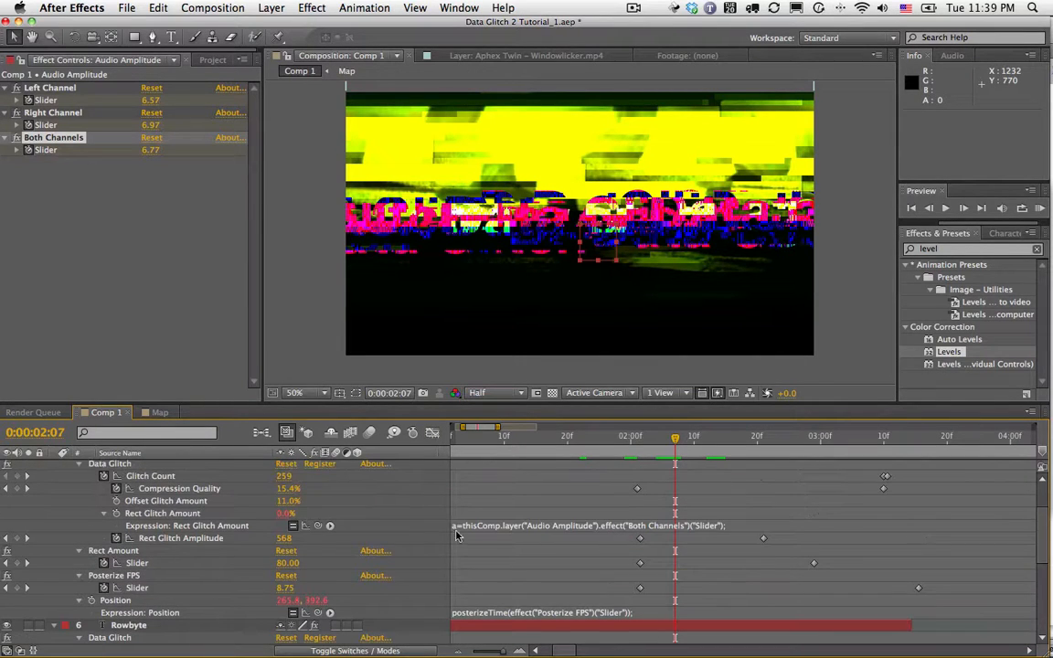
left_click(117, 501, "alt")
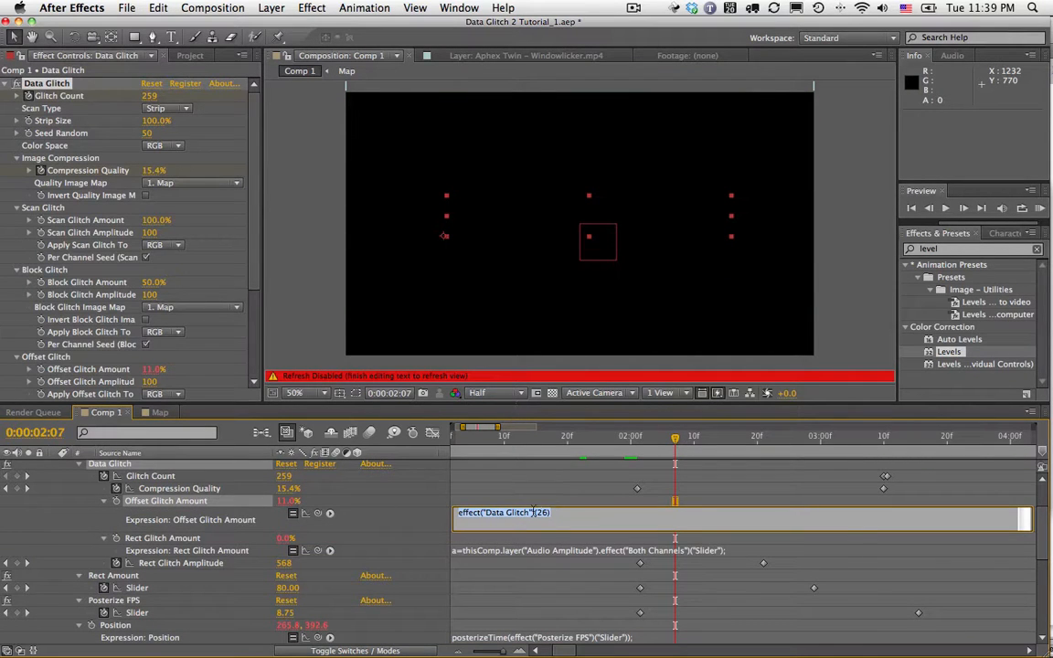
left_click_drag(318, 516, 417, 524)
type("a=")
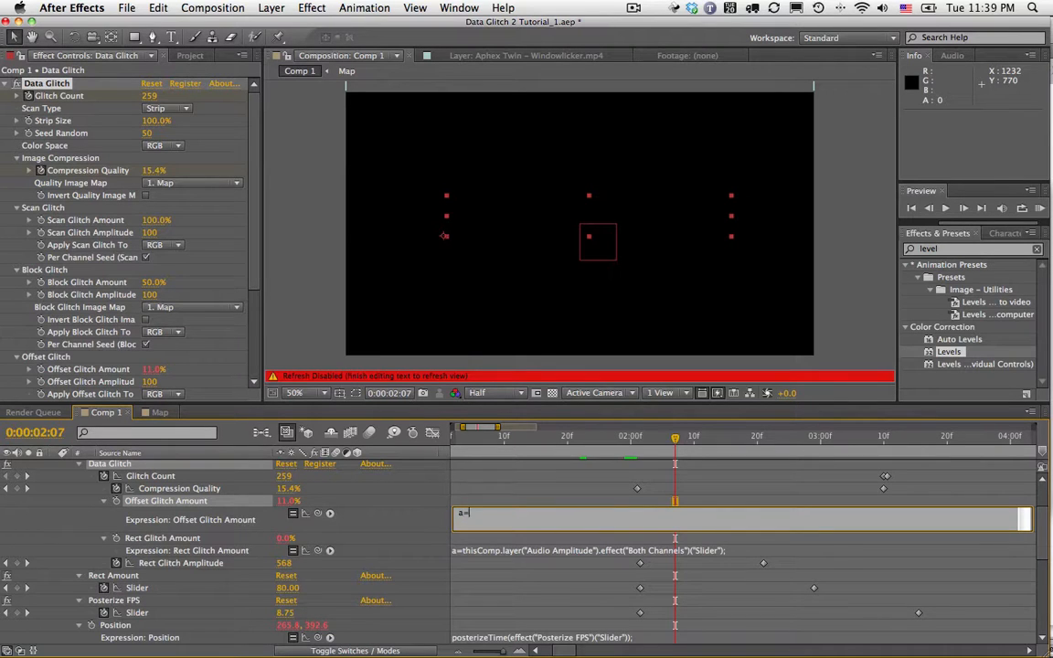
left_click_drag(318, 513, 217, 639)
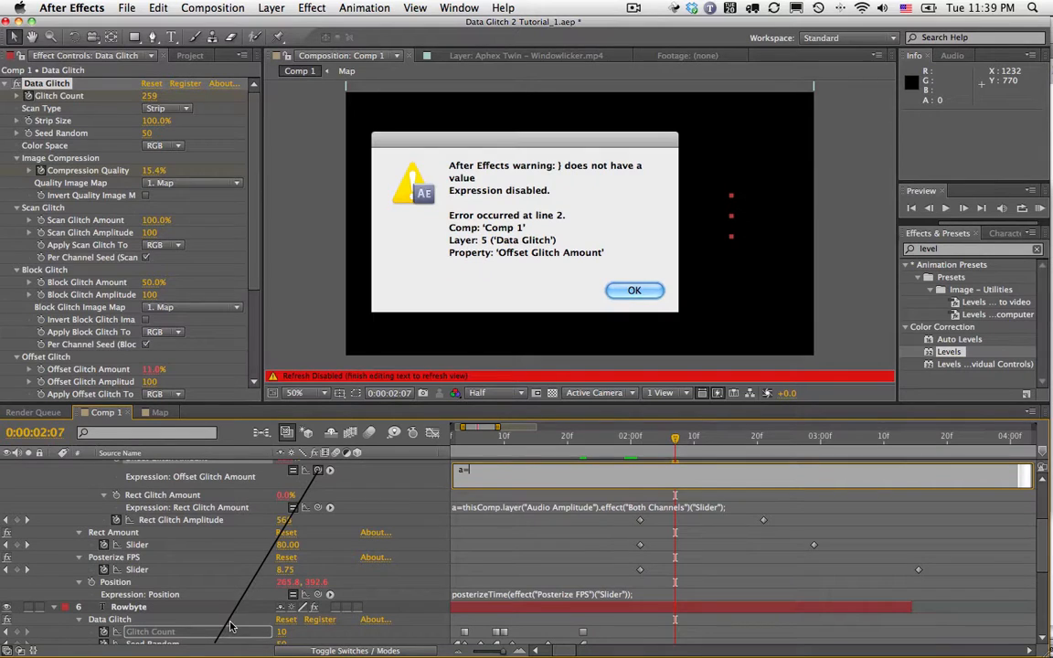
left_click(635, 291)
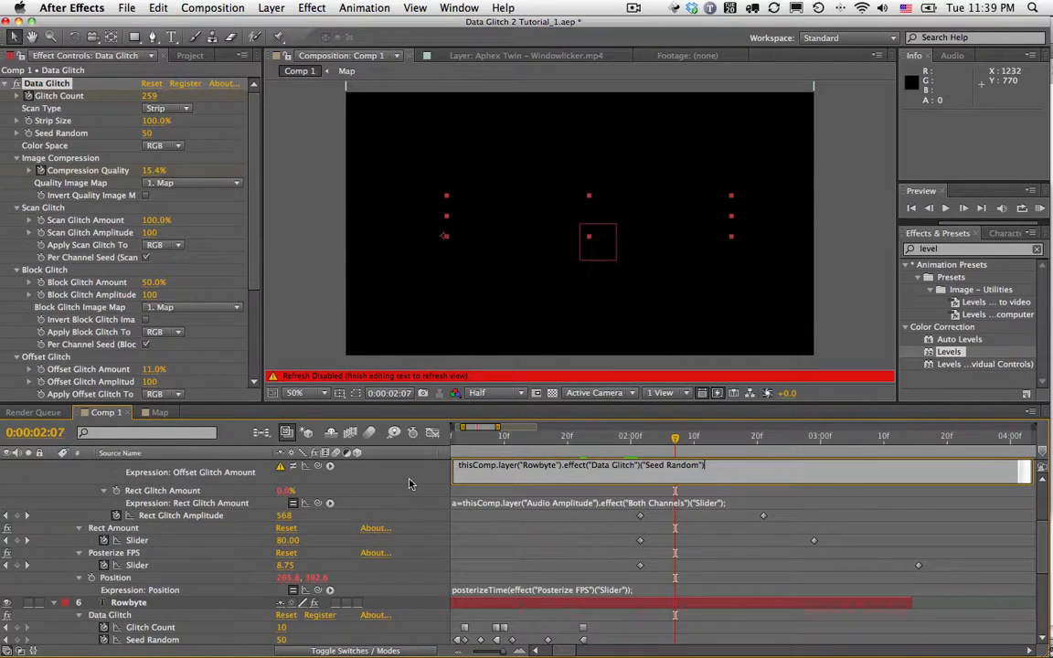
left_click(580, 495)
left_click(643, 468)
key("BackSpace")
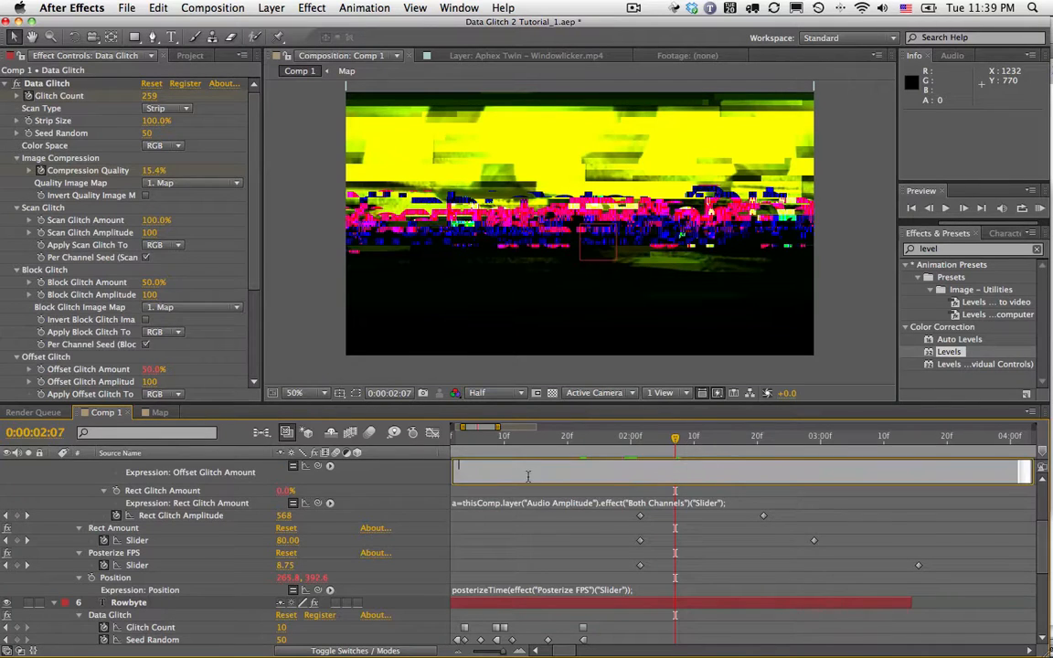
left_click(432, 490)
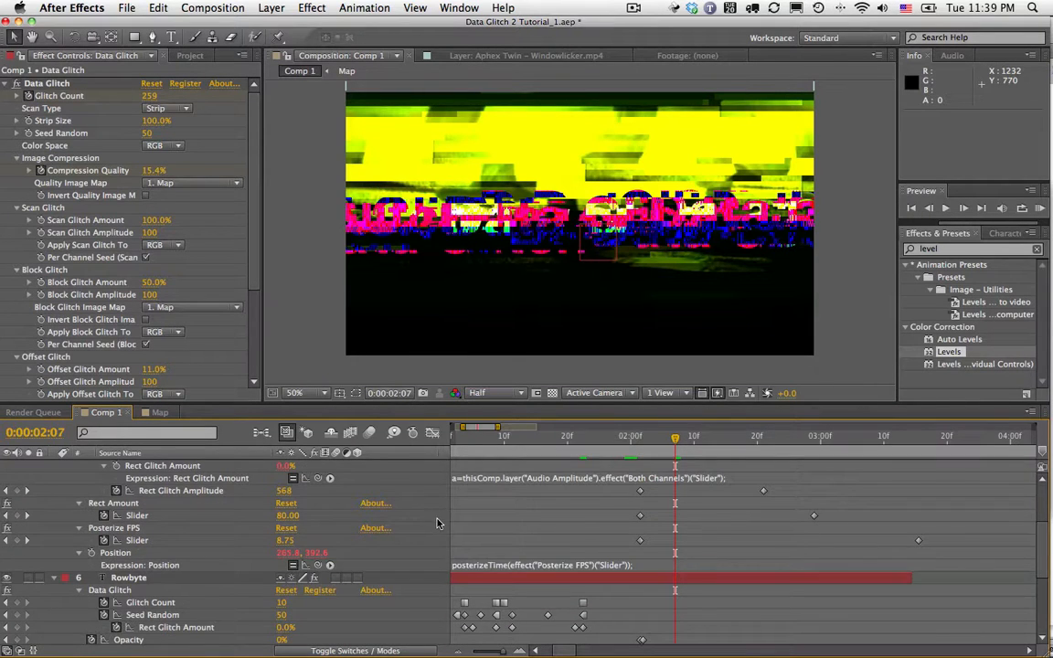
- Enlarge the timeline and give the Data Glitch layer's Offset Glitch Amount an expression assigning Audio Amplitude's Both Channels slider to a
key("grave")
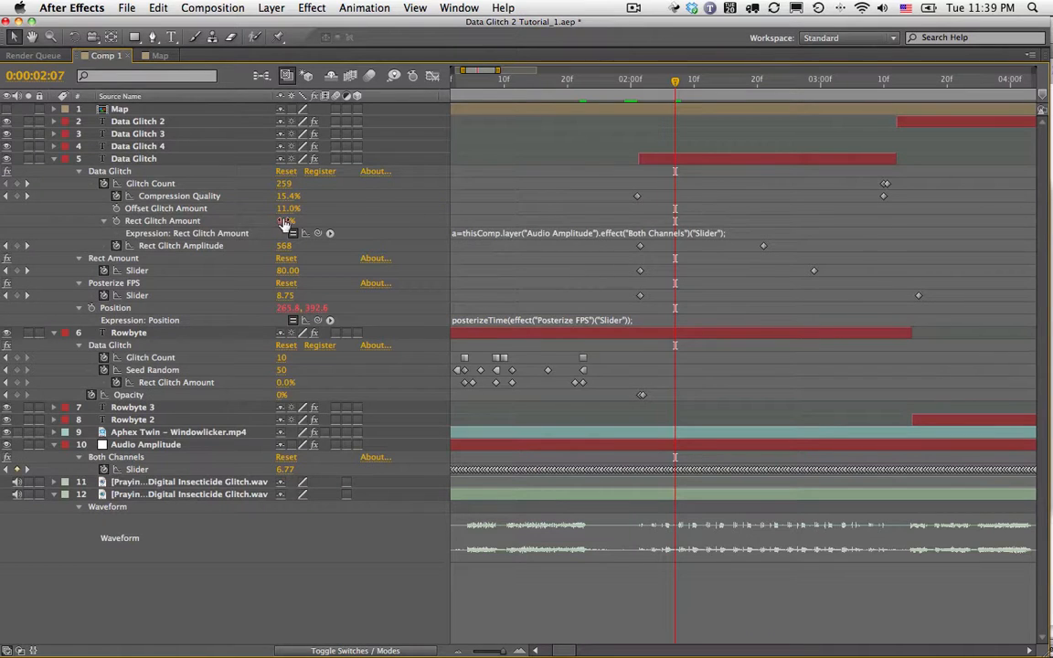
left_click(116, 209, "alt")
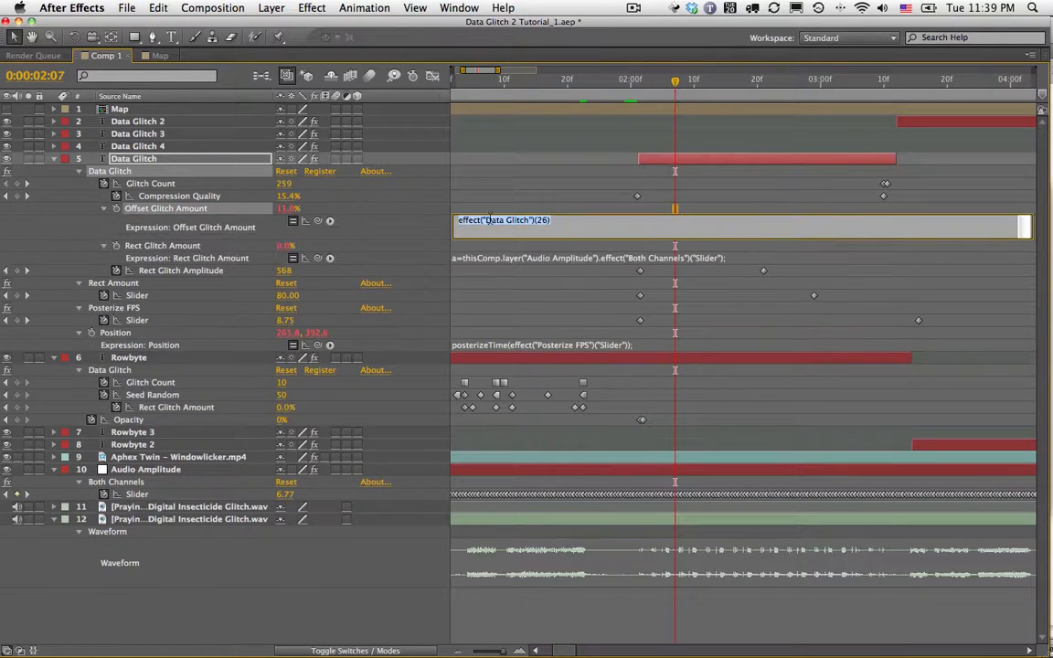
type("a=")
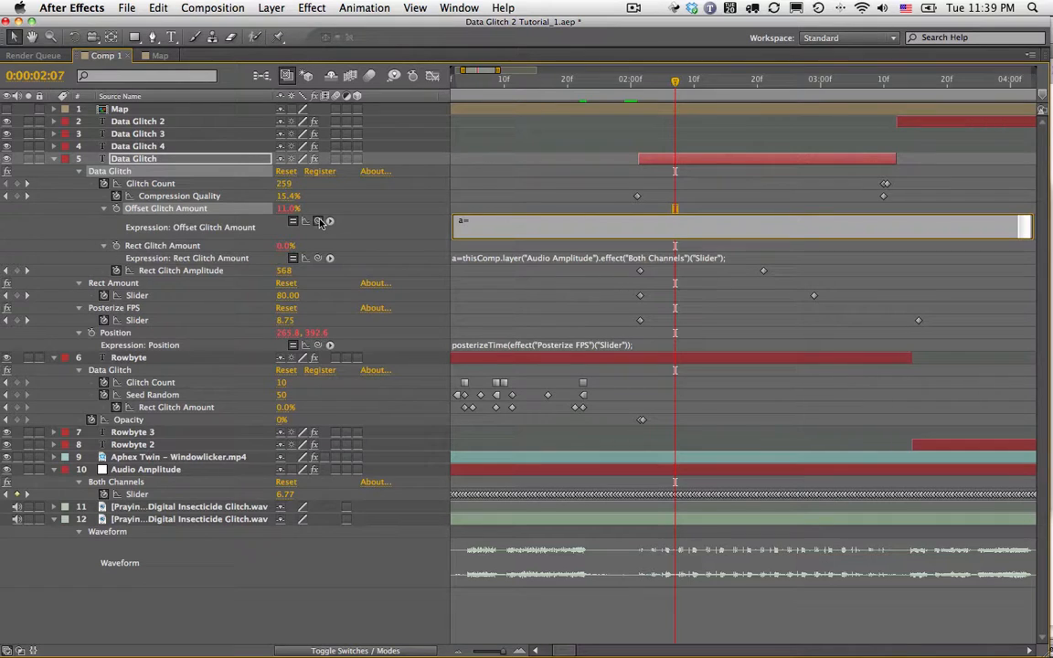
left_click_drag(319, 221, 139, 494)
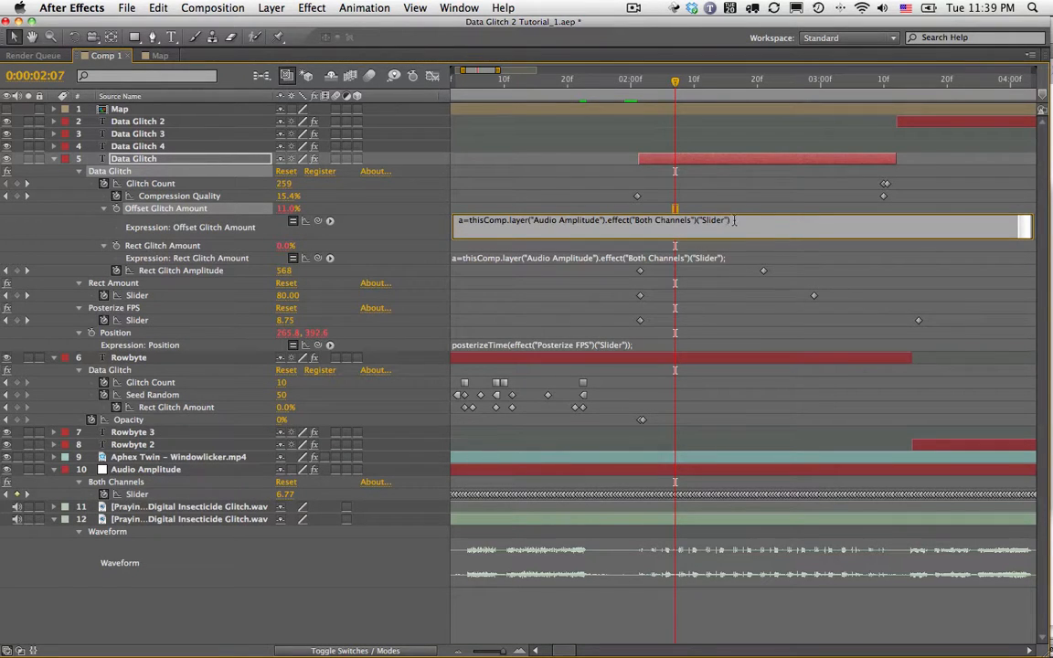
type(";")
- Add the second line linear(a,6,30,0,10) to the Offset Glitch Amount expression and apply it
key("Return")
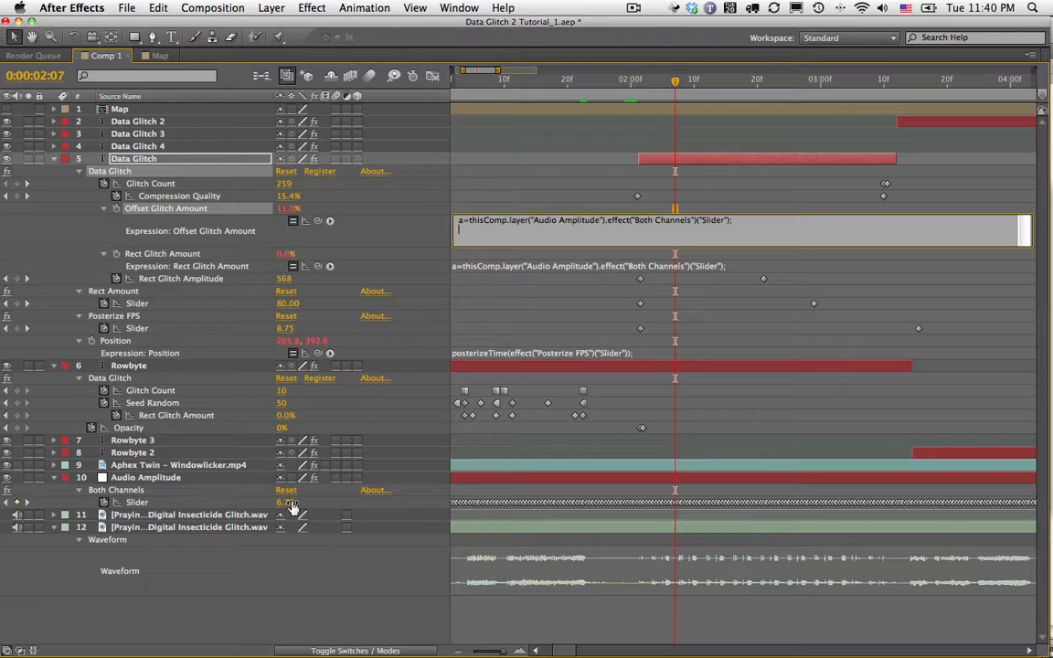
key("Return")
type("l")
type("0,0,10)")
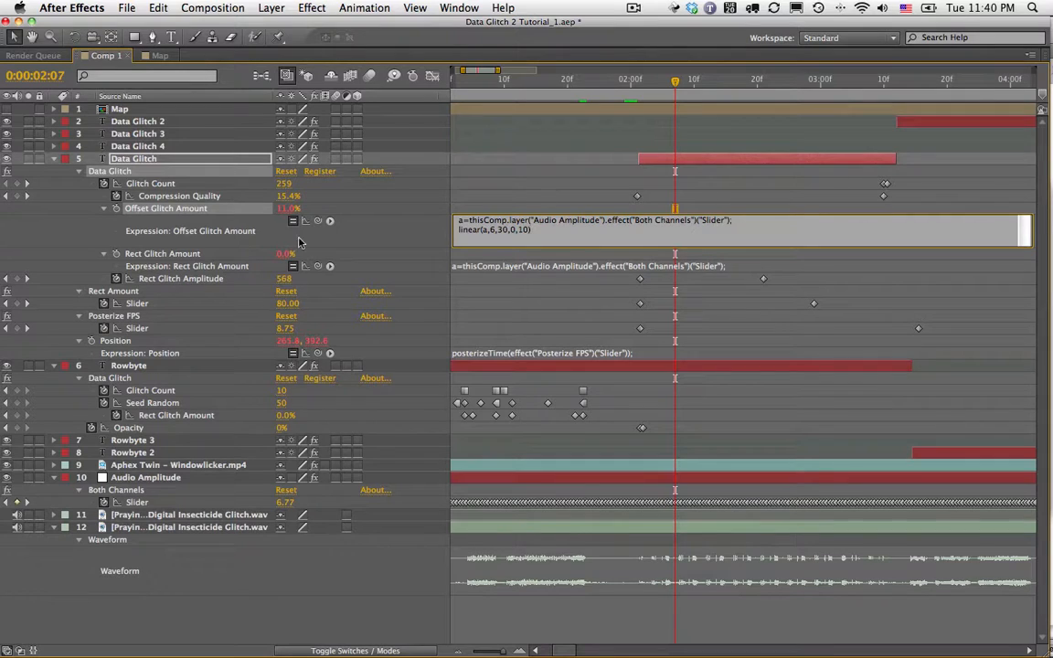
left_click(409, 239)
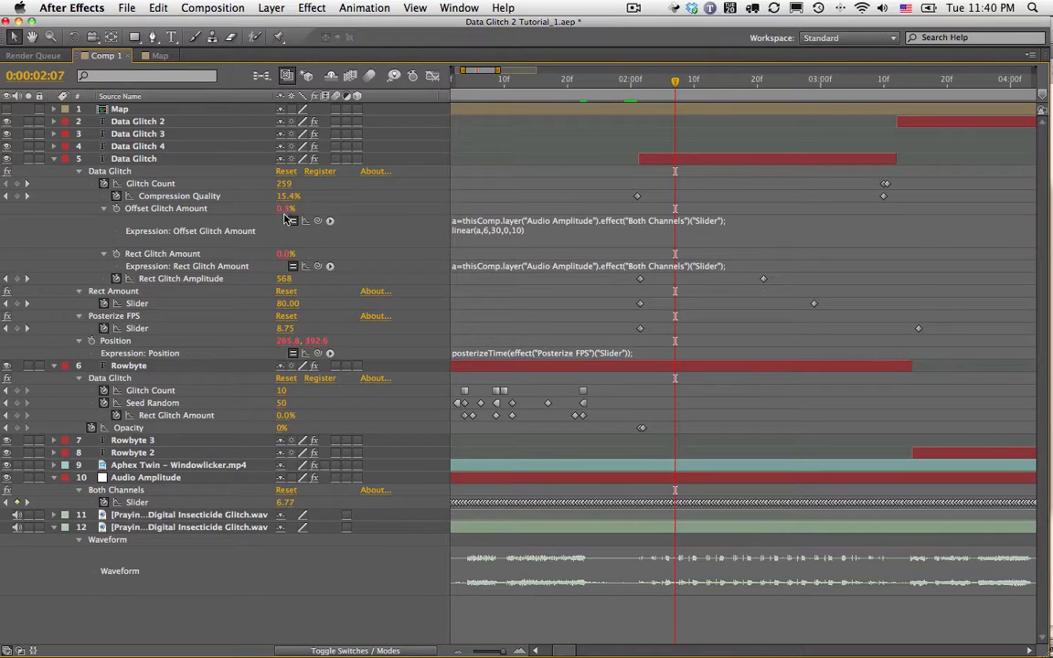
- Check Offset Glitch Amount at the Both Channels slider's peak at 0:00:02:06, and restore the full workspace
left_click(137, 503)
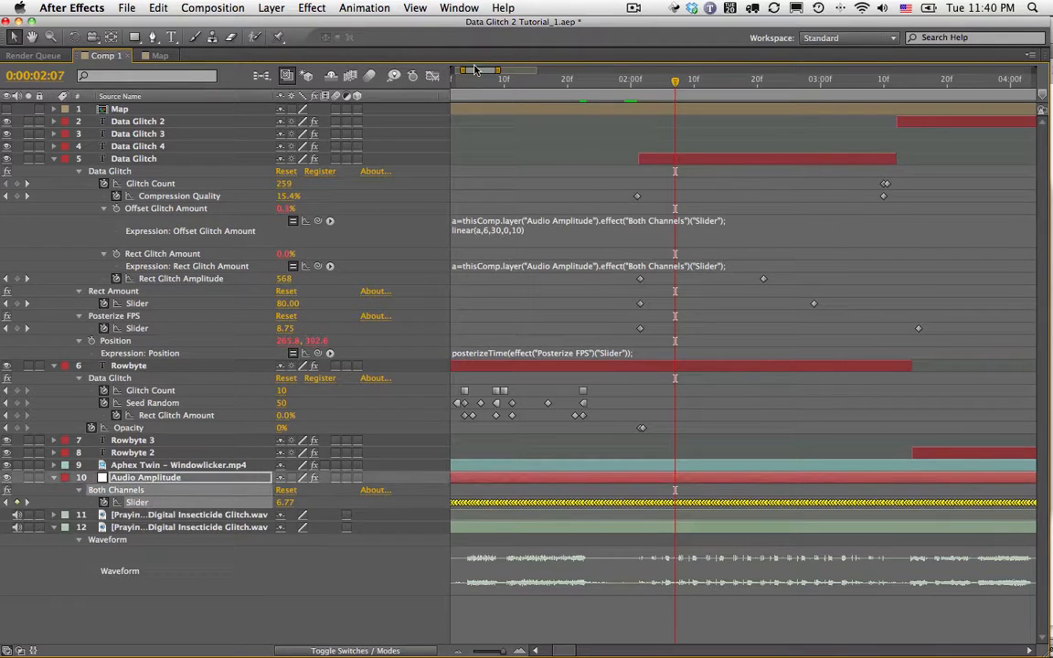
left_click(433, 75)
key("Page_Up")
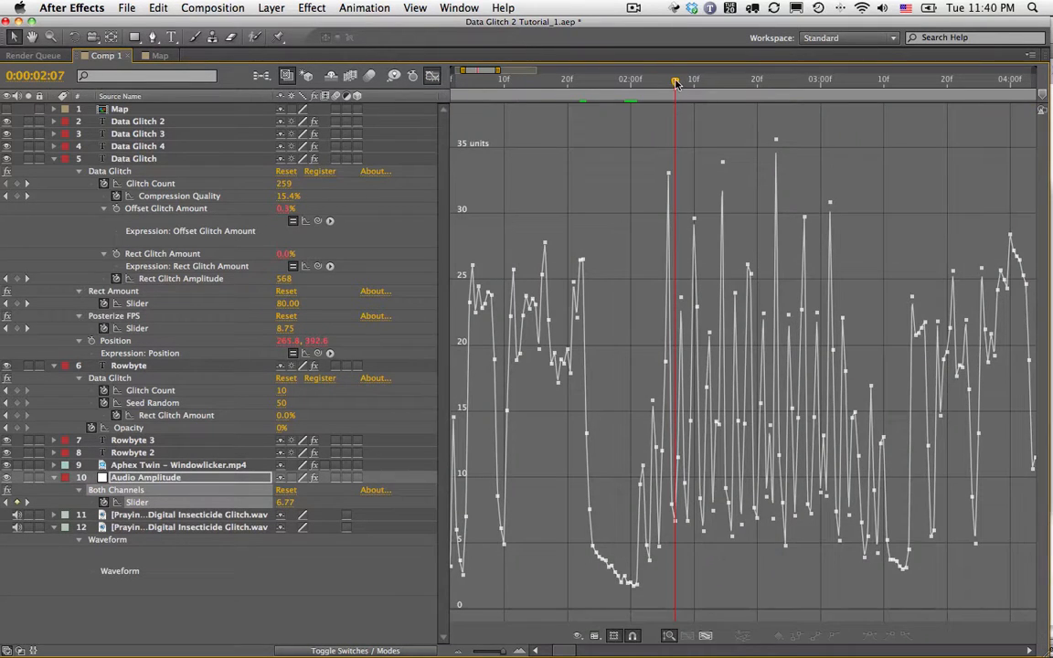
left_click(432, 75)
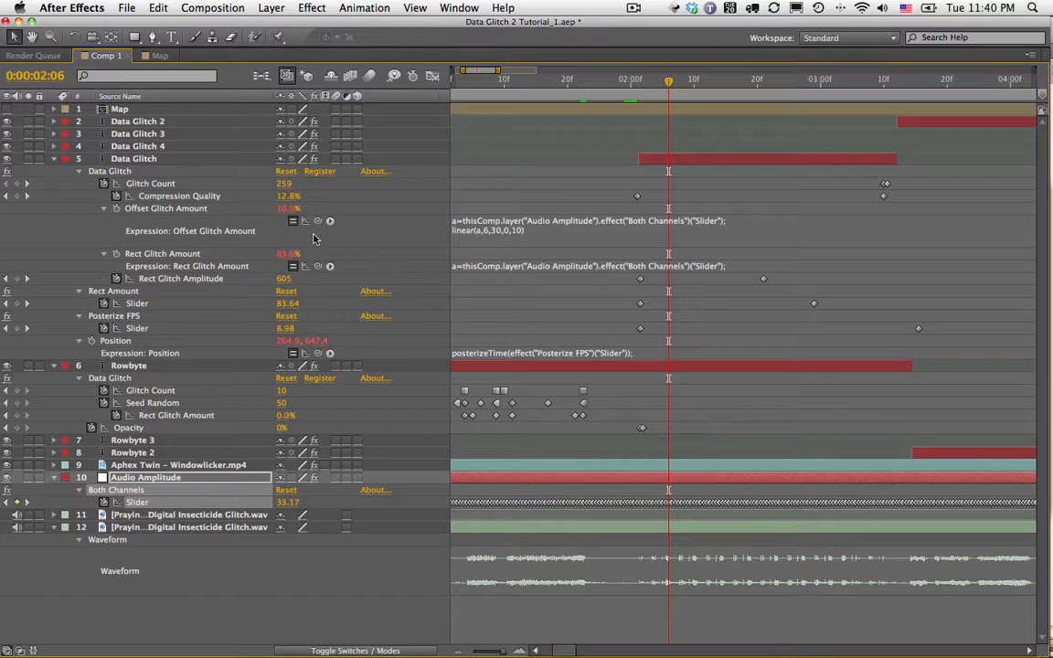
key("grave")
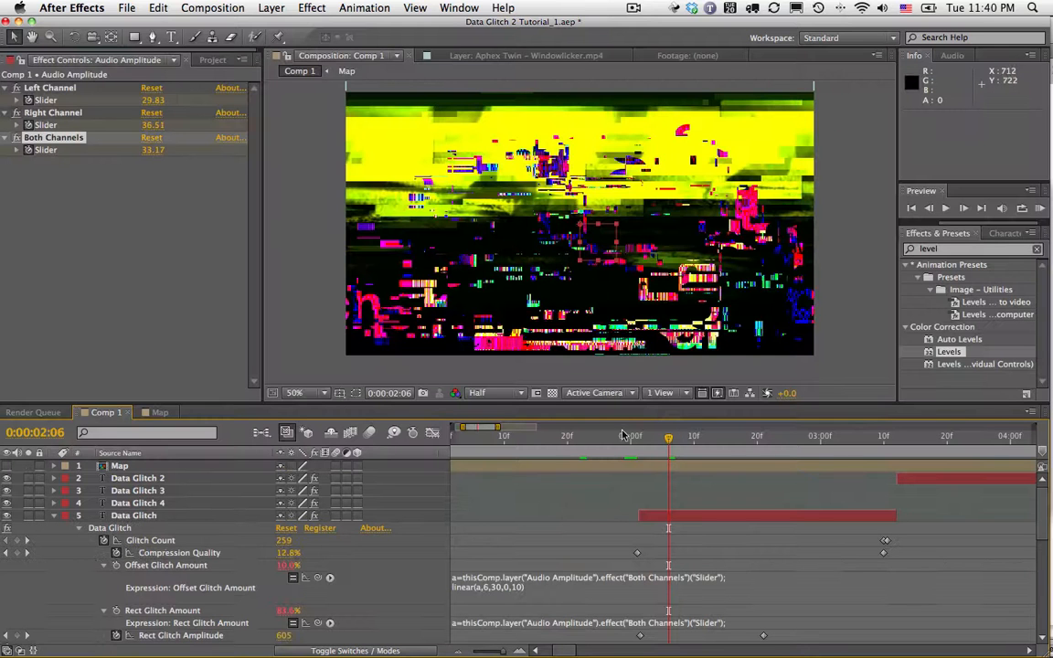
- Start the work area at 0:00:02:01 for a RAM preview of the animation, and show the Data Glitch layer's effect controls
left_click_drag(669, 438, 639, 445)
key("b")
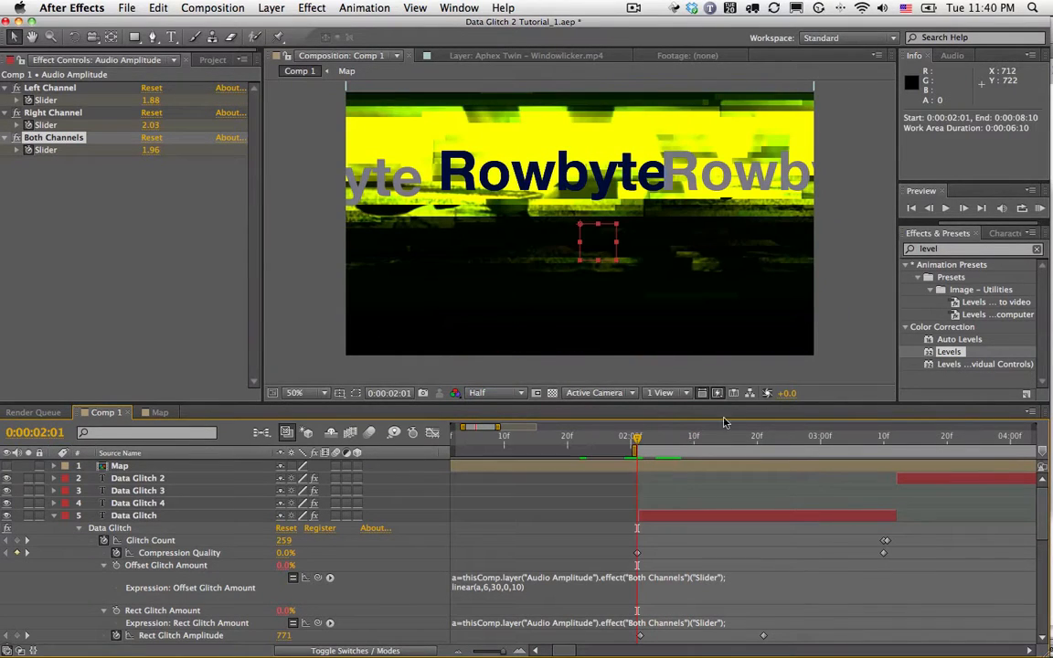
left_click(1041, 210)
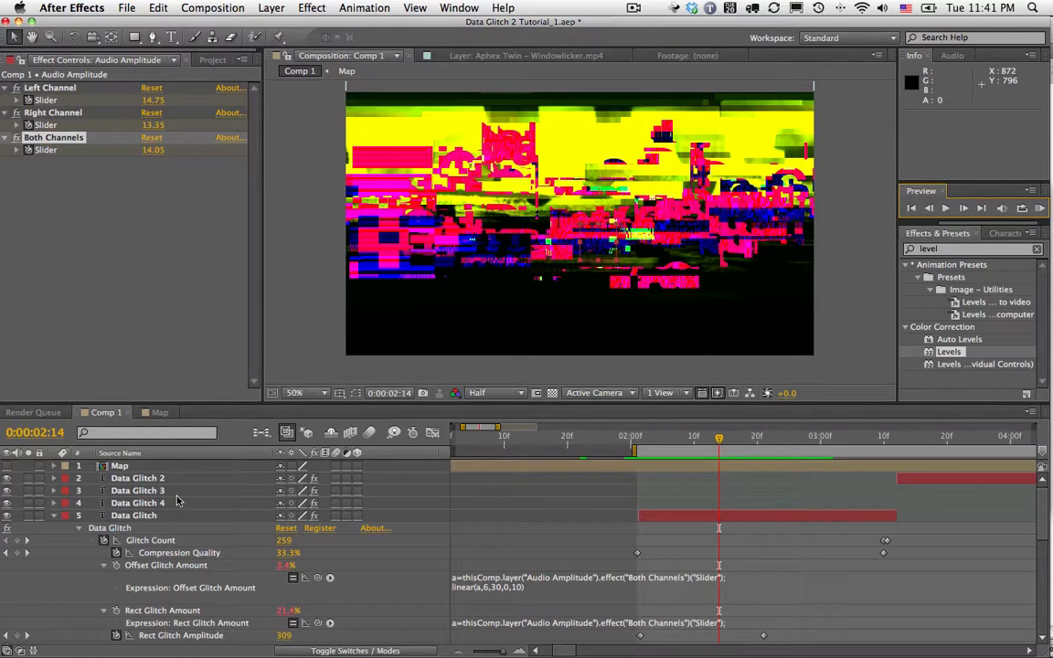
left_click(128, 528)
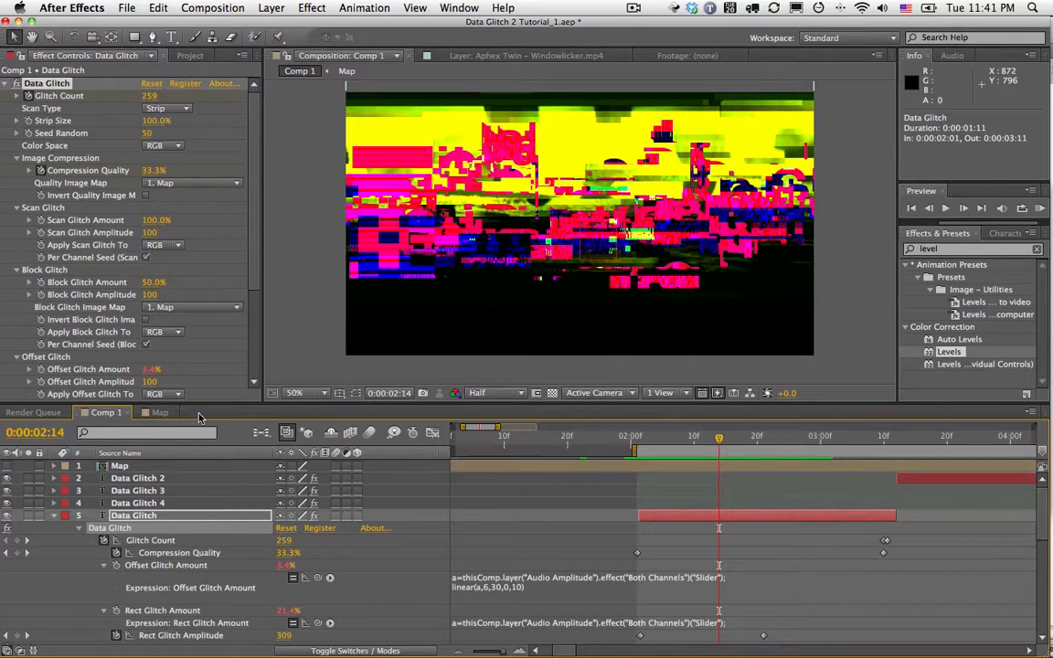
- Solo the Data Glitch text layer, display it over the transparency grid, and go to 0:00:02:13
left_click(28, 515)
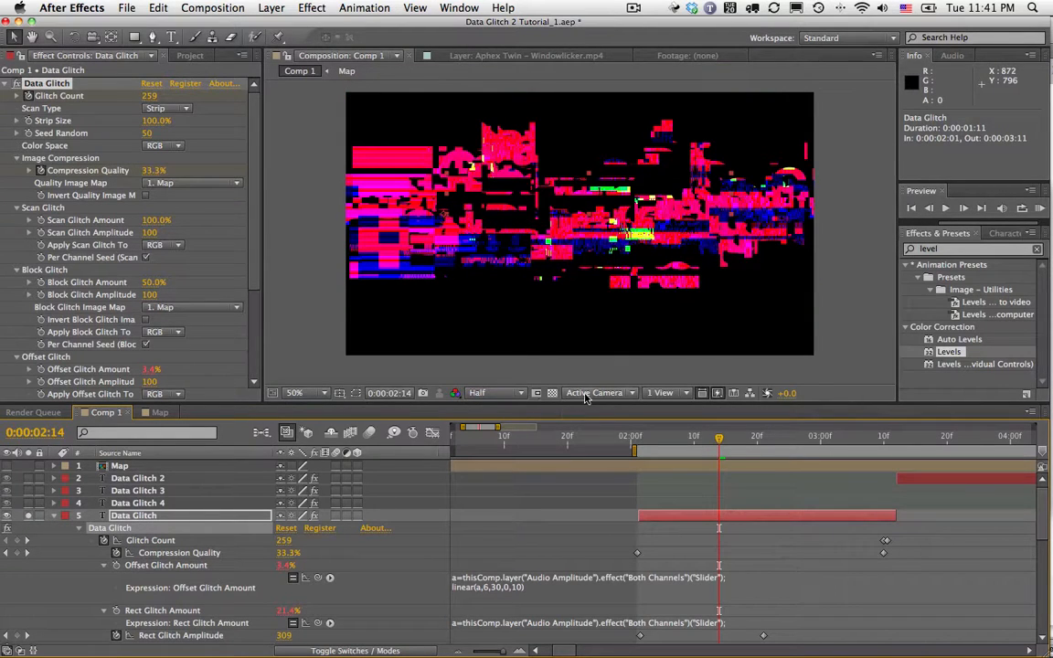
left_click(553, 393)
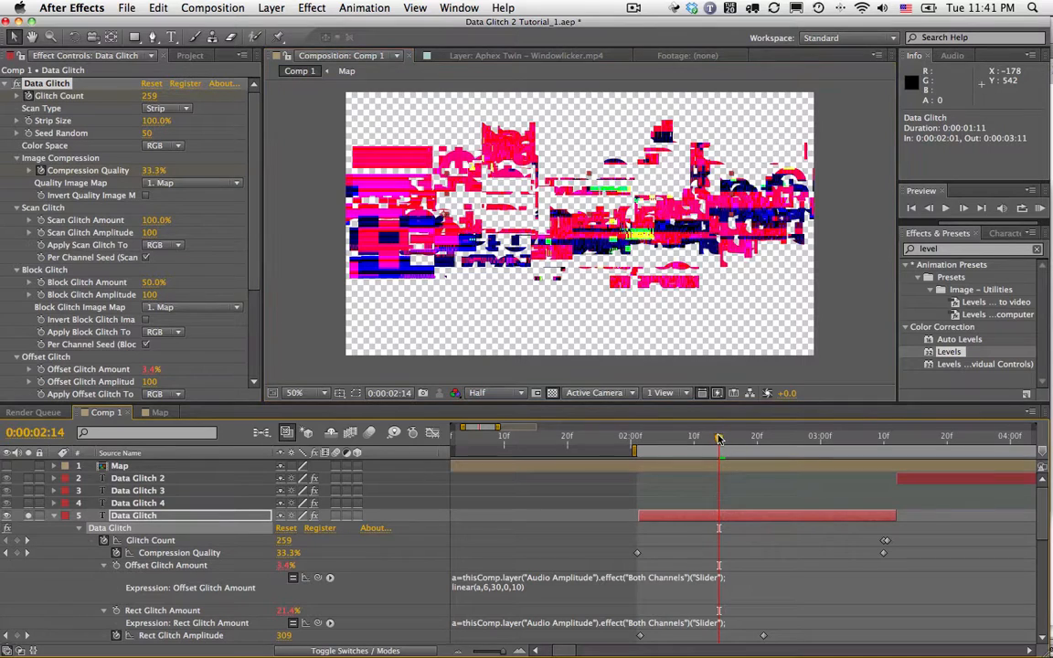
left_click_drag(722, 439, 712, 439)
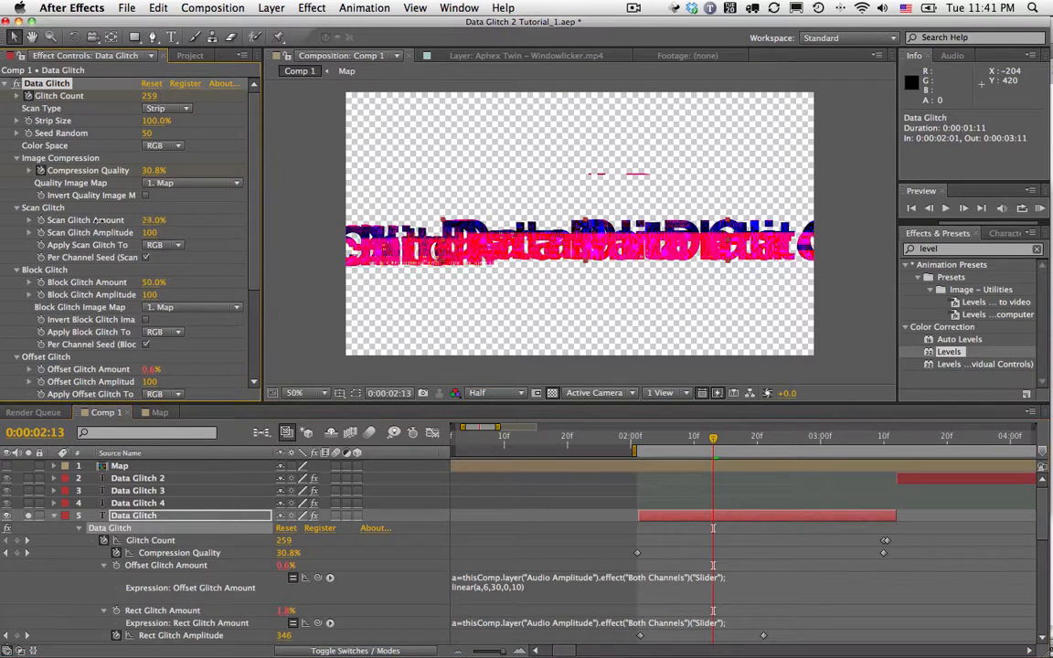
- Set the layer's Scan Glitch Amount and Block Glitch Amount to 0% and its Compression Quality to 100%
left_click_drag(157, 223, 100, 223)
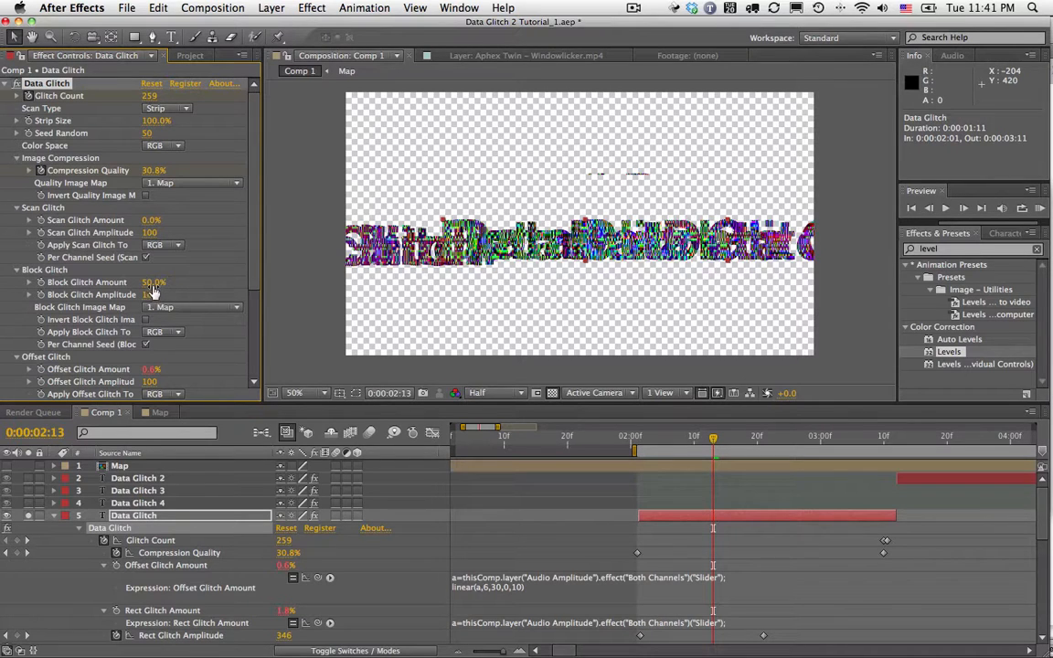
left_click_drag(154, 283, 105, 283)
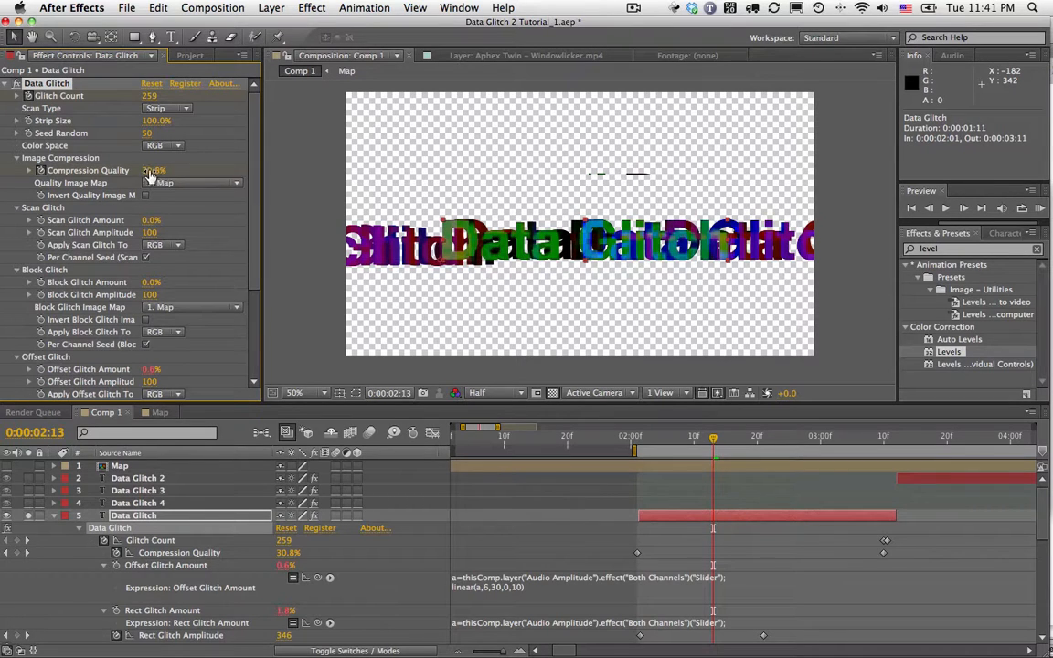
left_click_drag(147, 171, 248, 168)
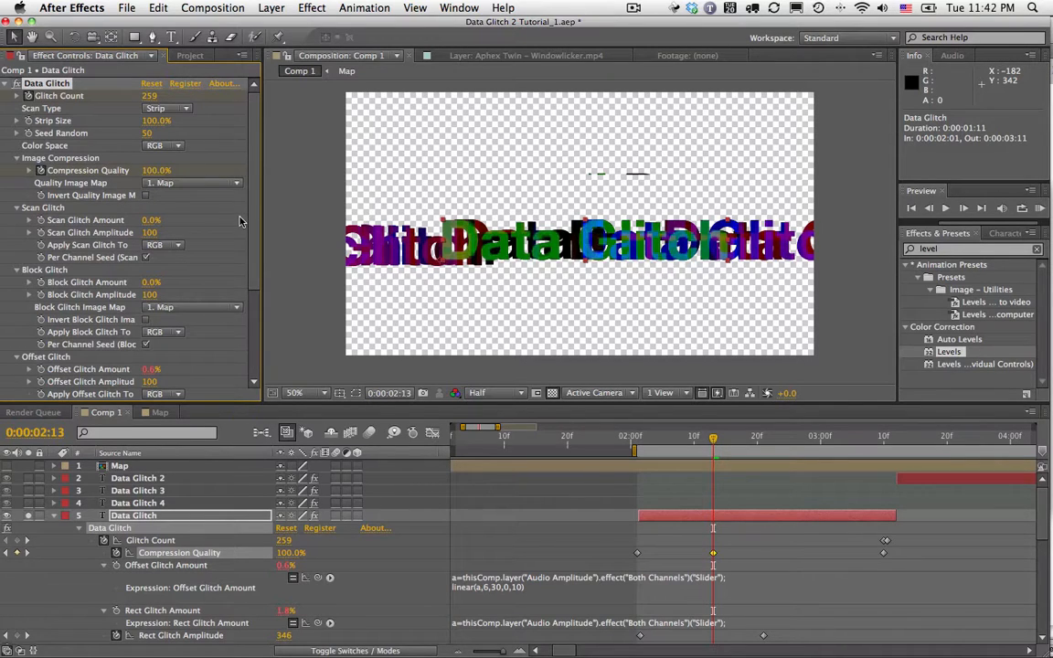
- In the Map composition, hide the existing solid and create a new dark gray solid 1280 px wide and 1 px high
left_click(160, 413)
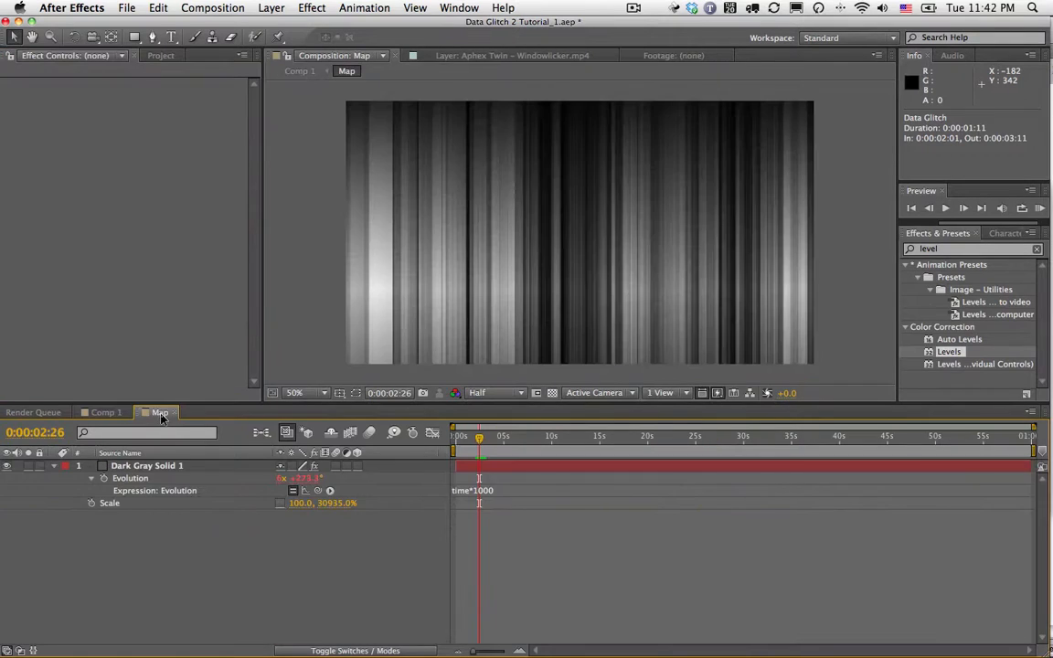
left_click(8, 466)
key("super+y")
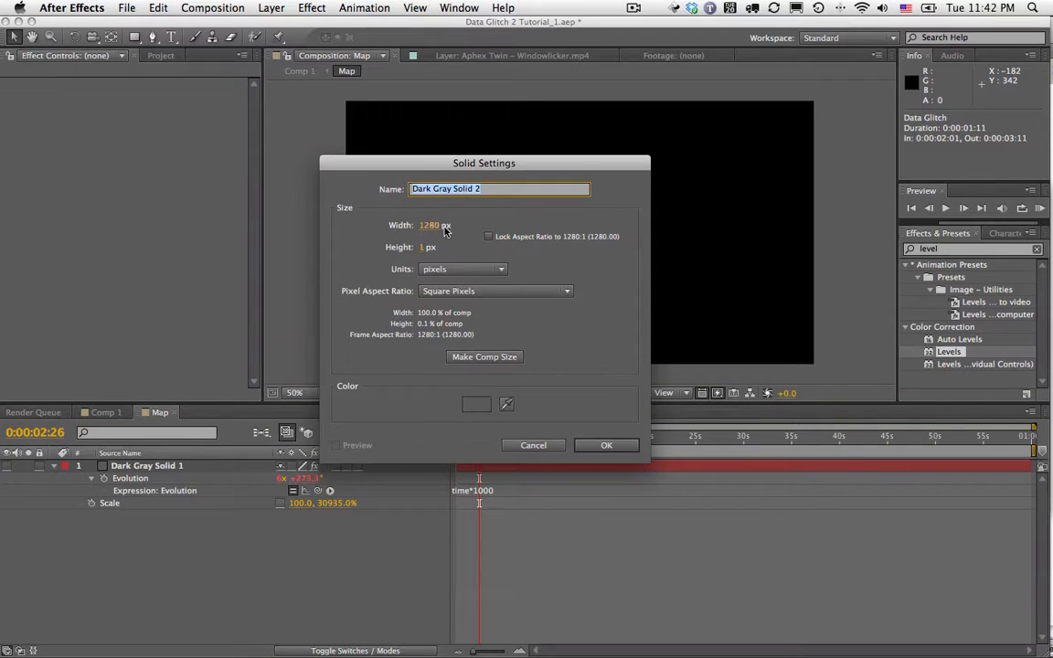
left_click(489, 358)
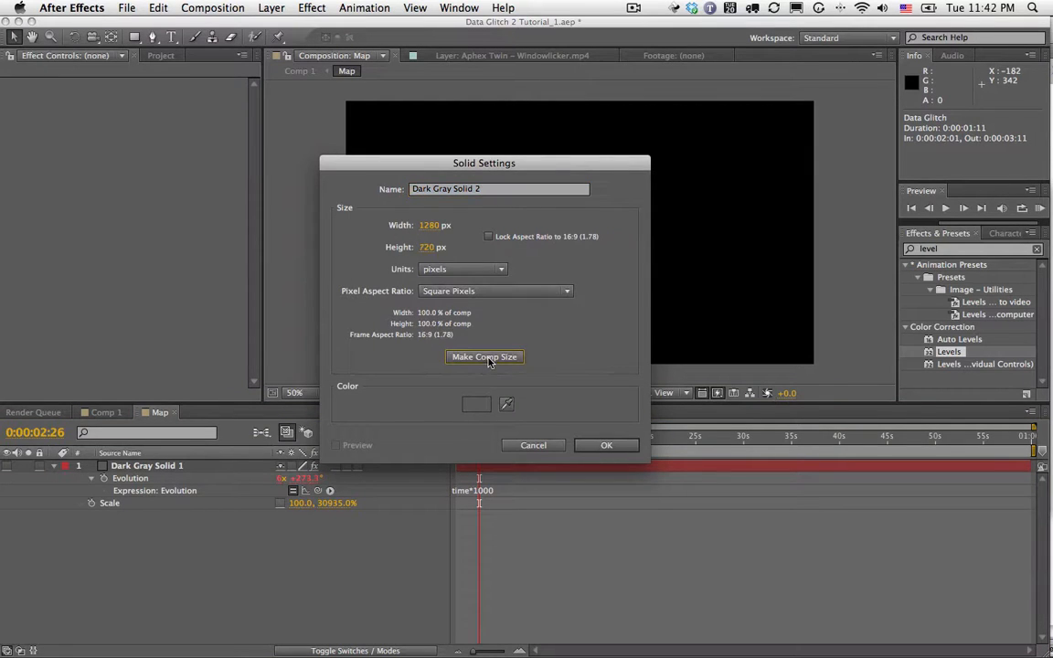
left_click(431, 249)
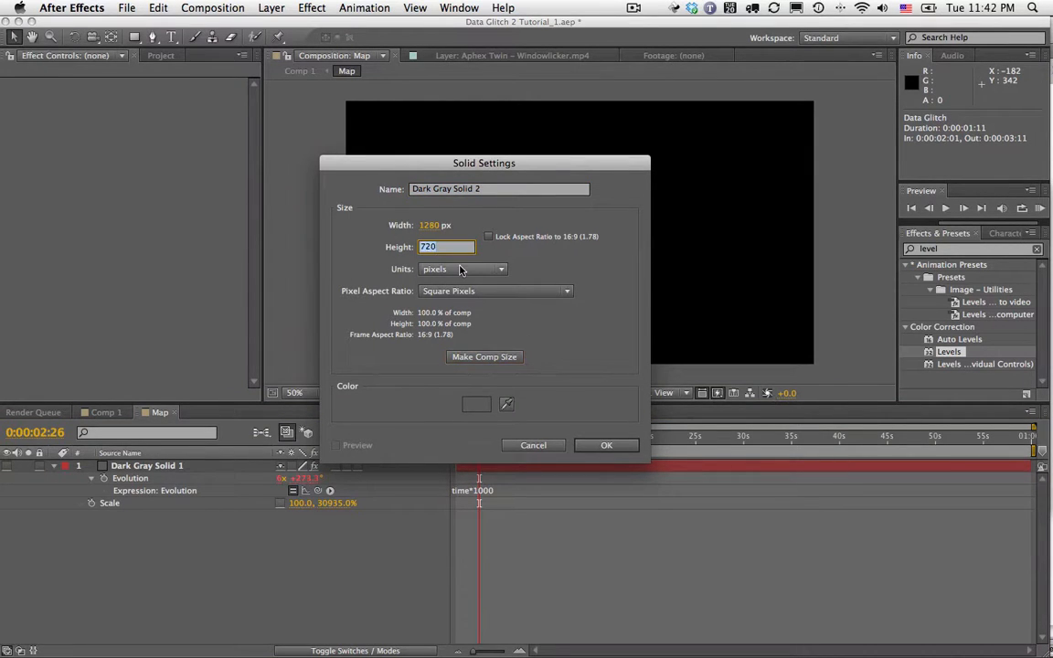
left_click(589, 444)
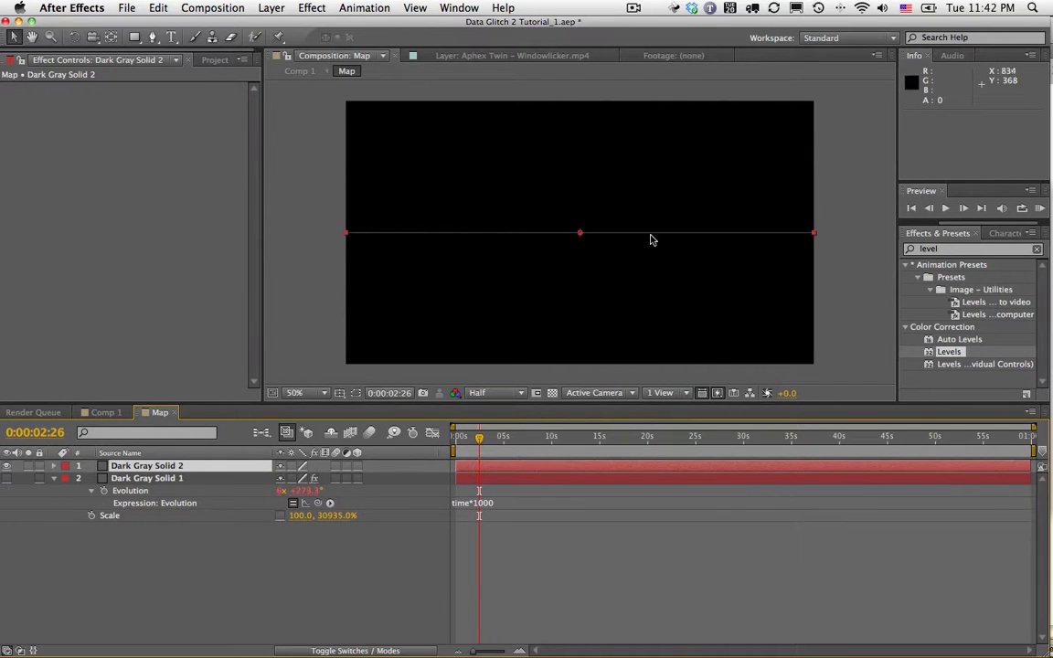
- Find the Fractal Noise effect and apply it to the new one-pixel-high solid
left_click(903, 253)
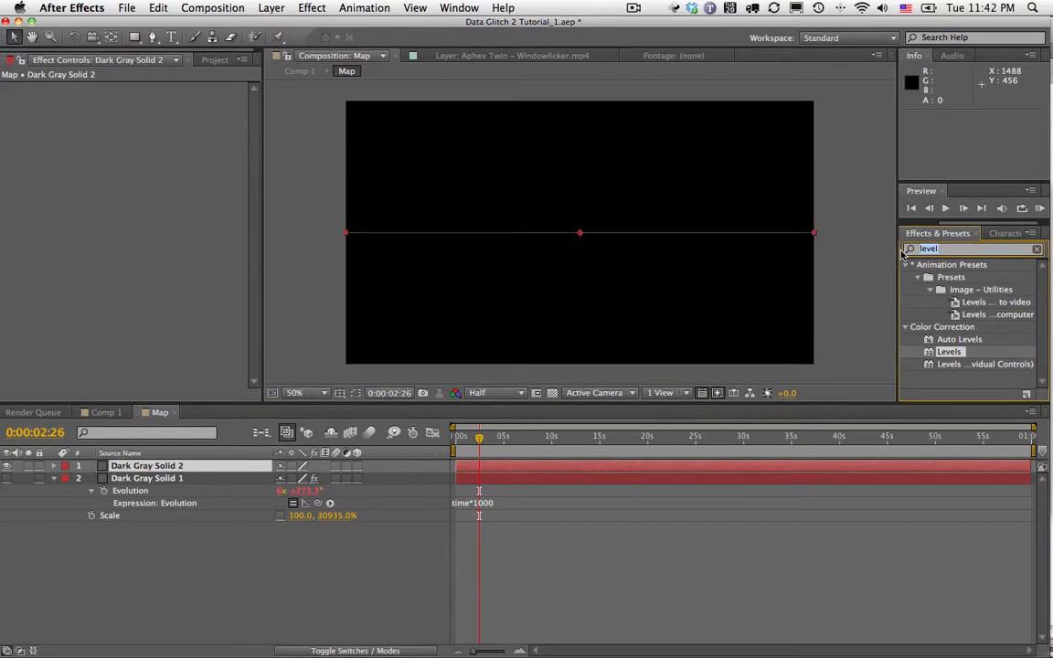
type("fractal")
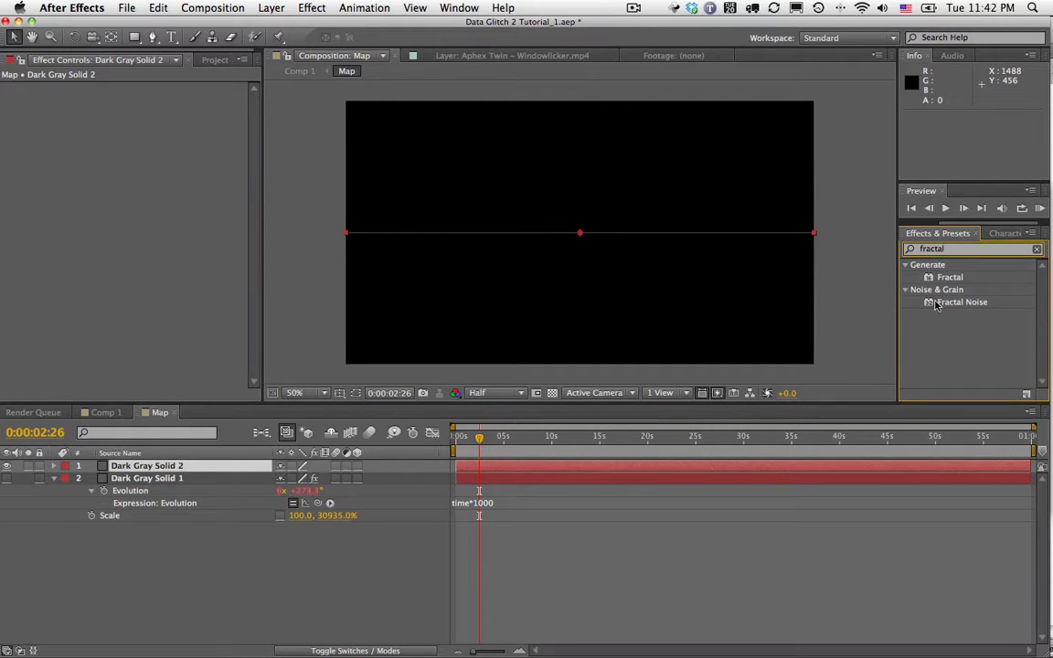
left_click_drag(936, 306, 186, 468)
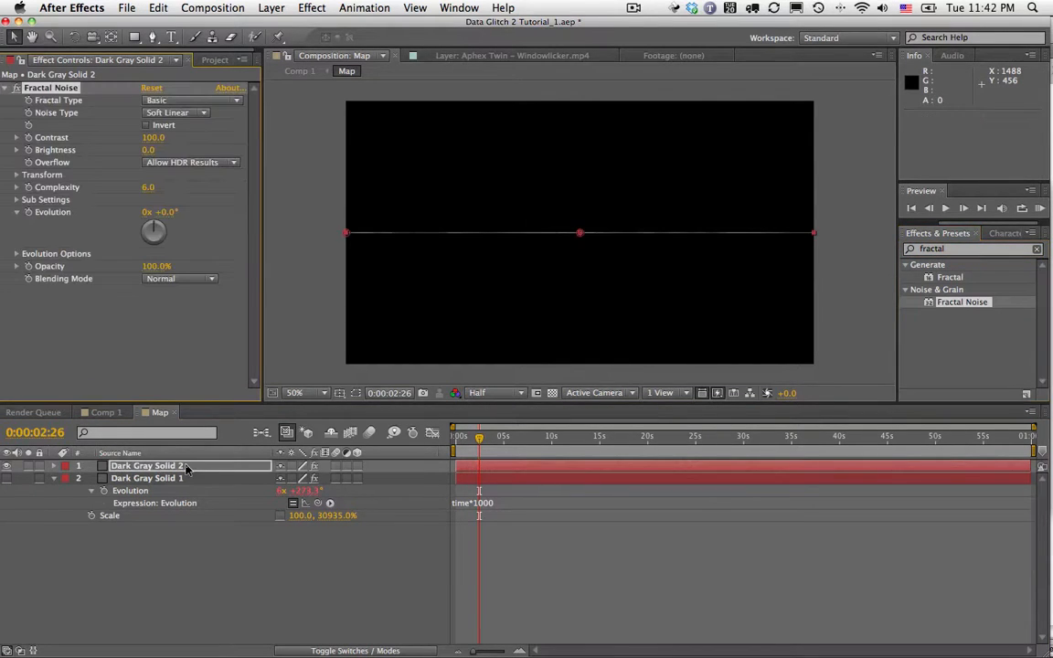
- Unlink the new solid's scale proportions and stretch it vertically to about 63582% so the noise fills the frame
key("s")
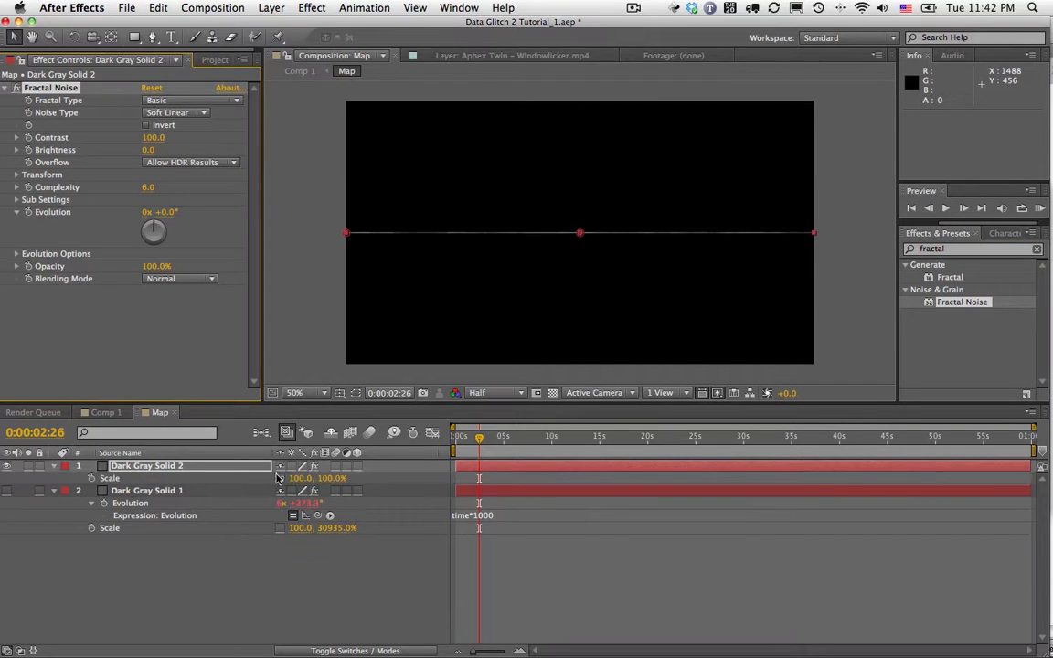
left_click(281, 479)
left_click_drag(329, 480, 814, 468)
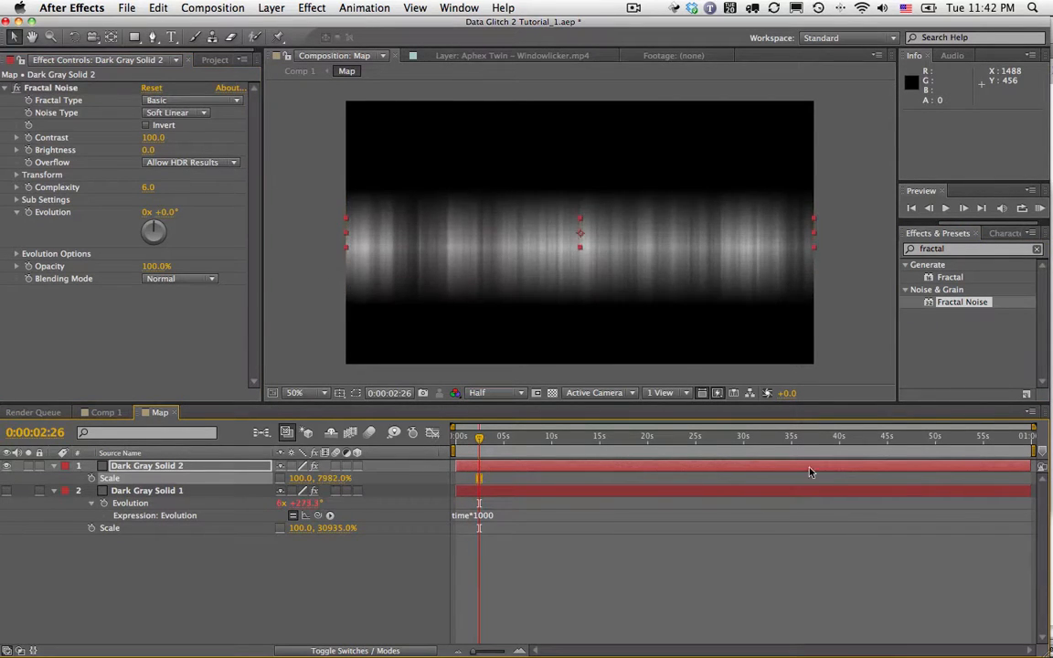
left_click_drag(580, 247, 581, 347)
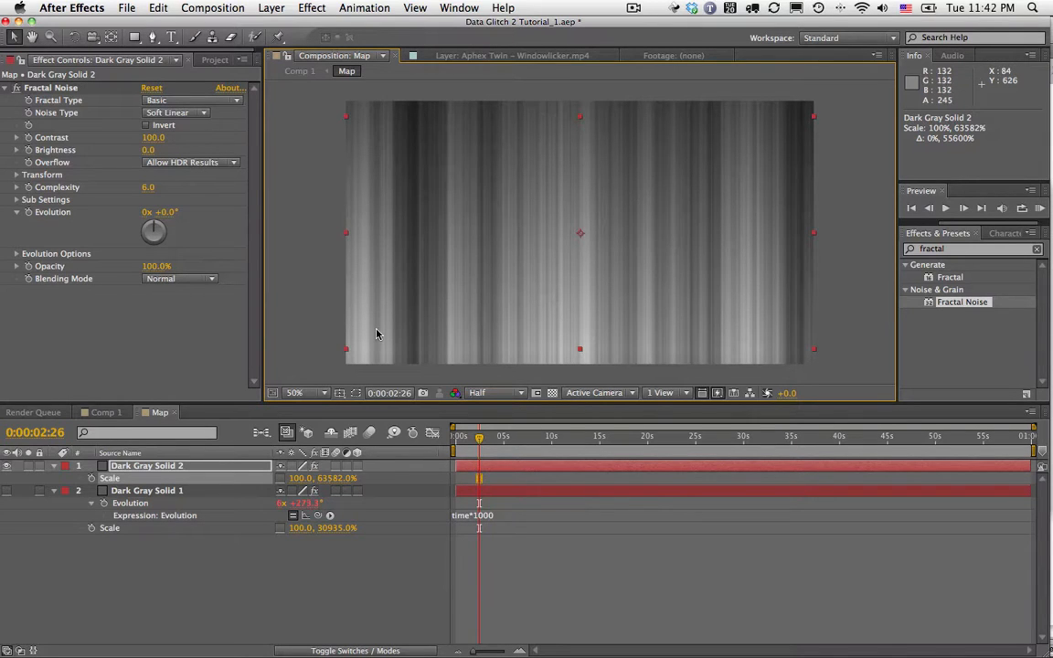
- Give the new solid's Fractal Noise Evolution the expression time*1000 and preview the moving noise
mouse_move(526, 438)
left_mouse_down()
mouse_move(494, 444)
mouse_move(546, 440)
mouse_move(534, 440)
left_mouse_up()
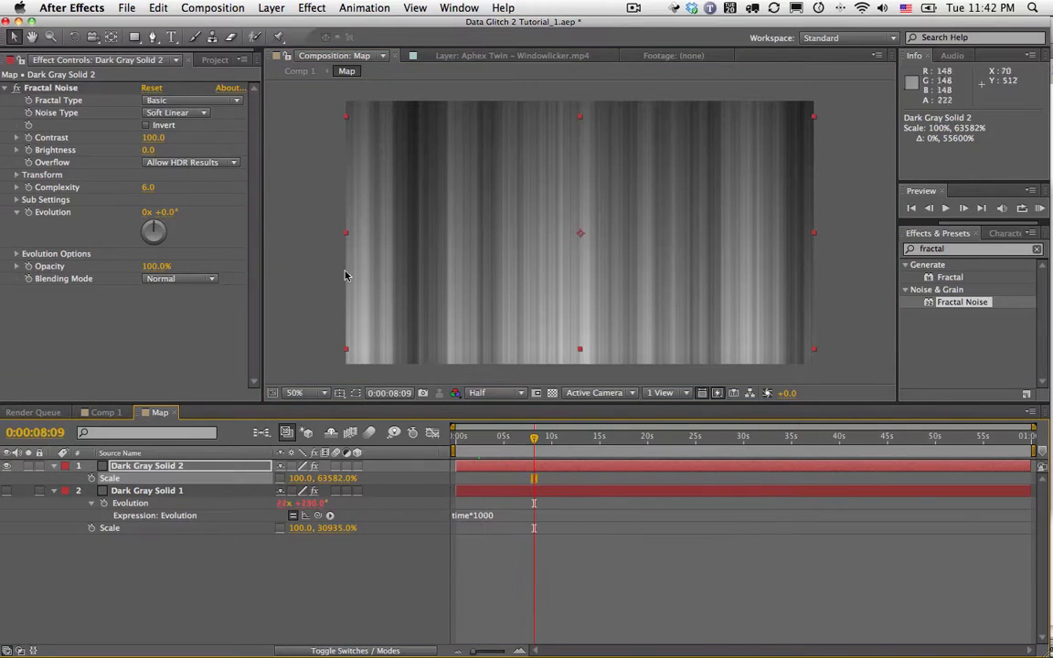
left_click(28, 212, "alt")
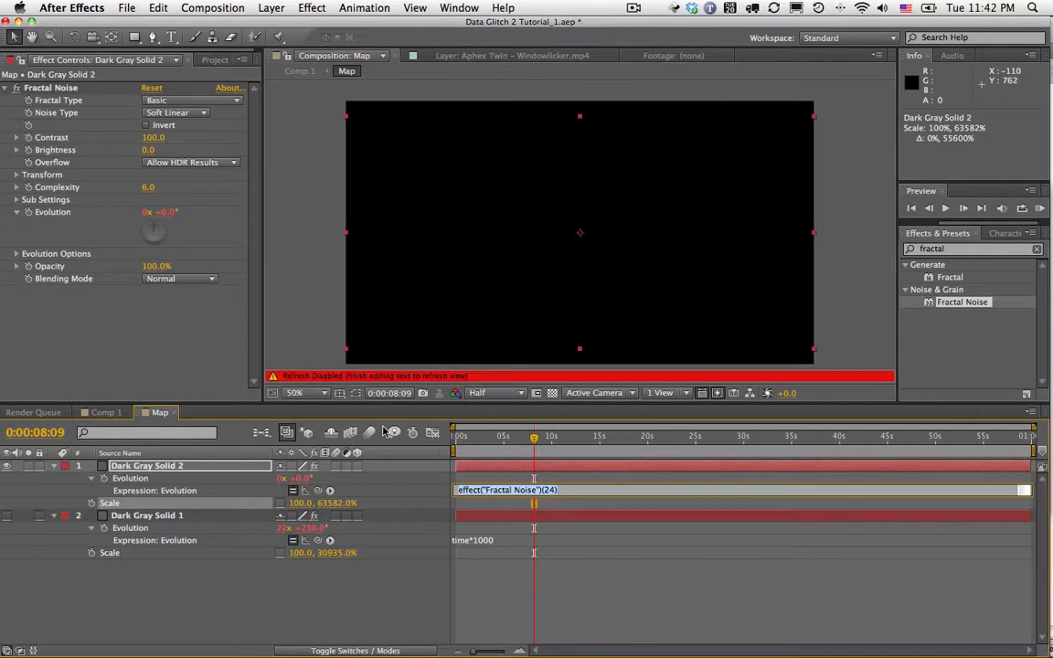
type("time*1000")
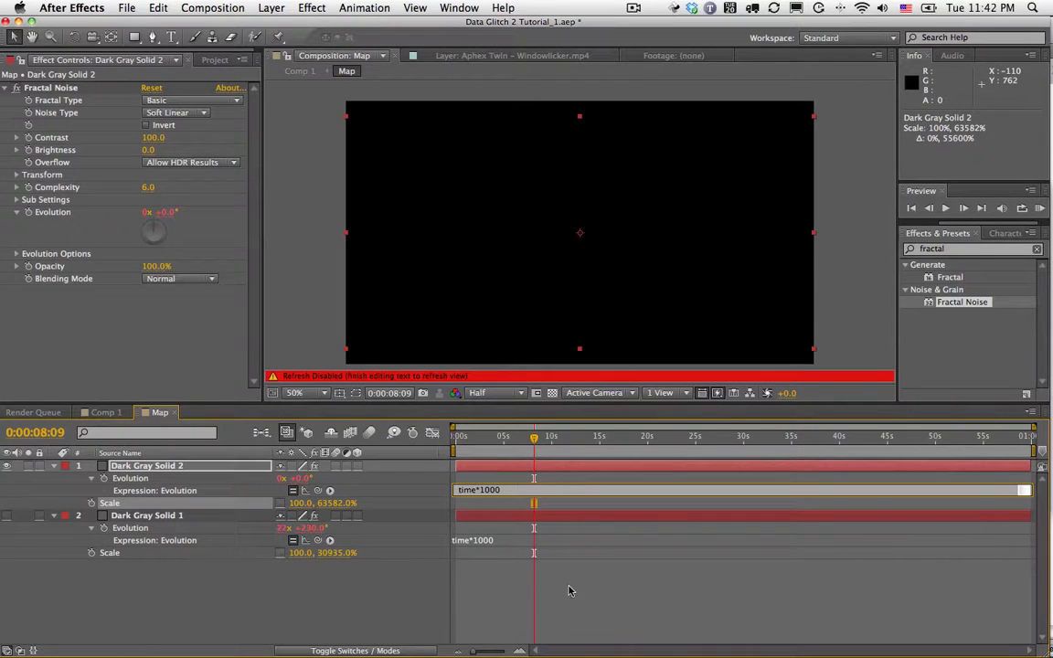
left_click(567, 590)
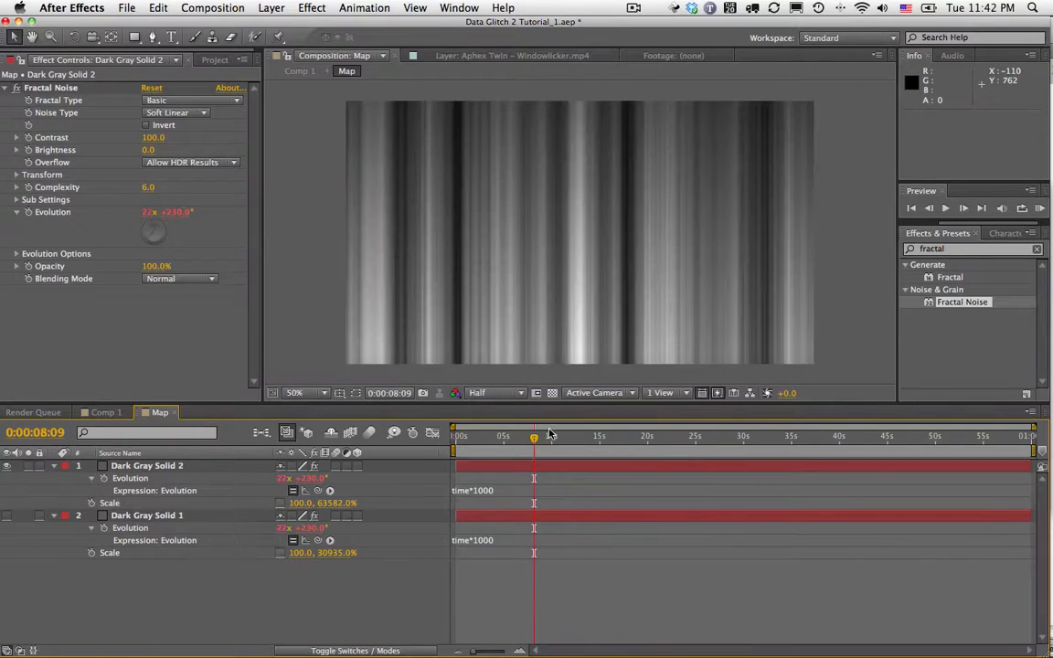
left_click_drag(550, 436, 491, 443)
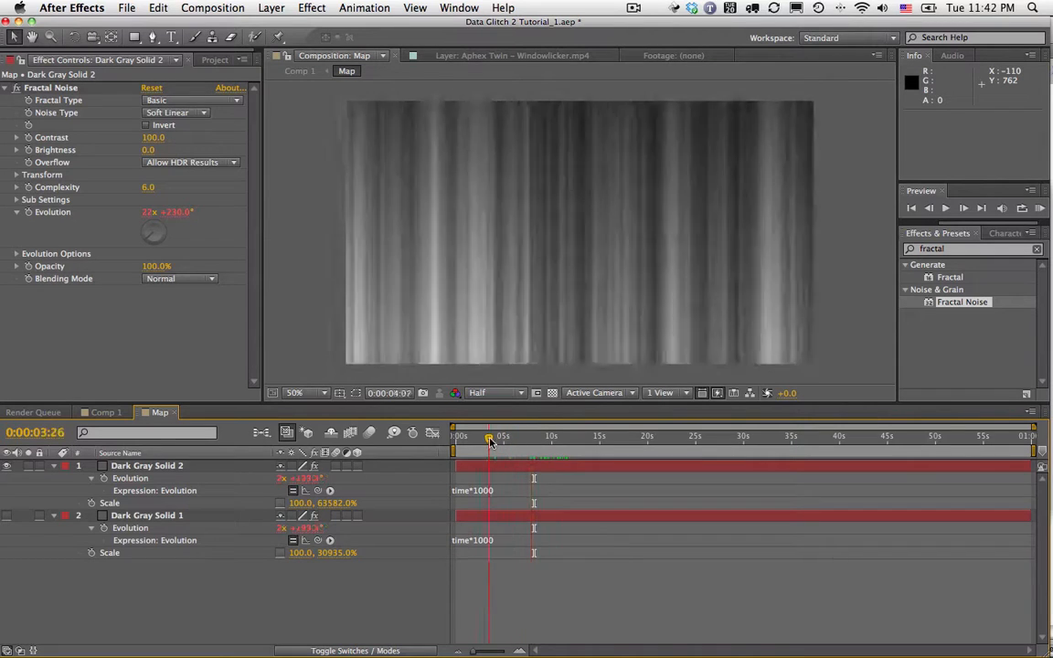
key("space")
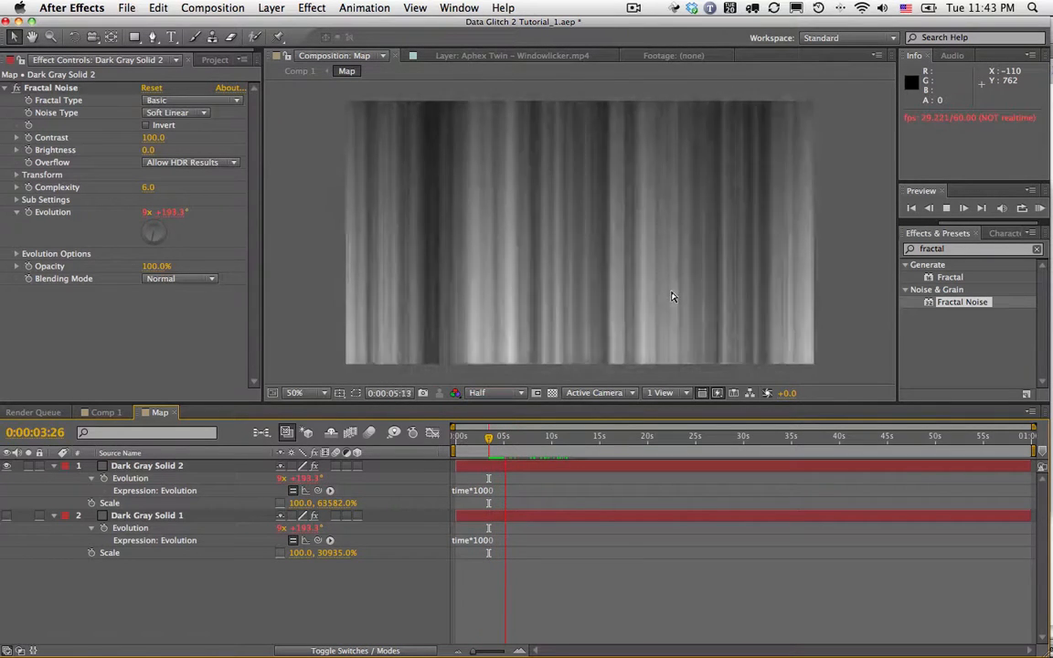
key("space")
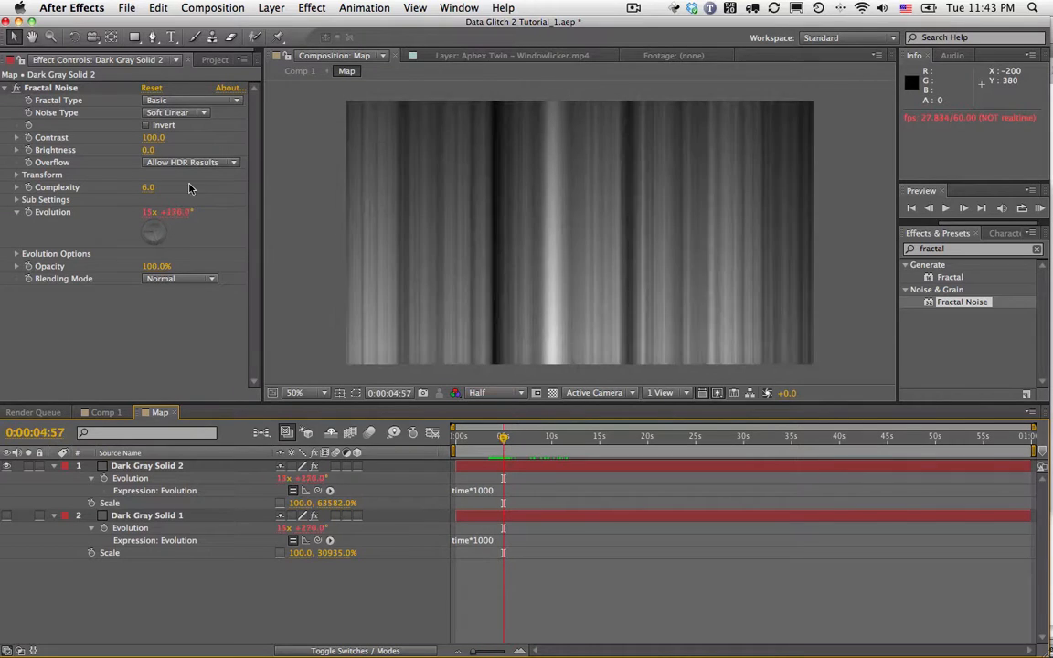
- Keep the Fractal Type at Basic, set the Noise Type to Block, and check the noise around 0:00:04:34
left_click(198, 100)
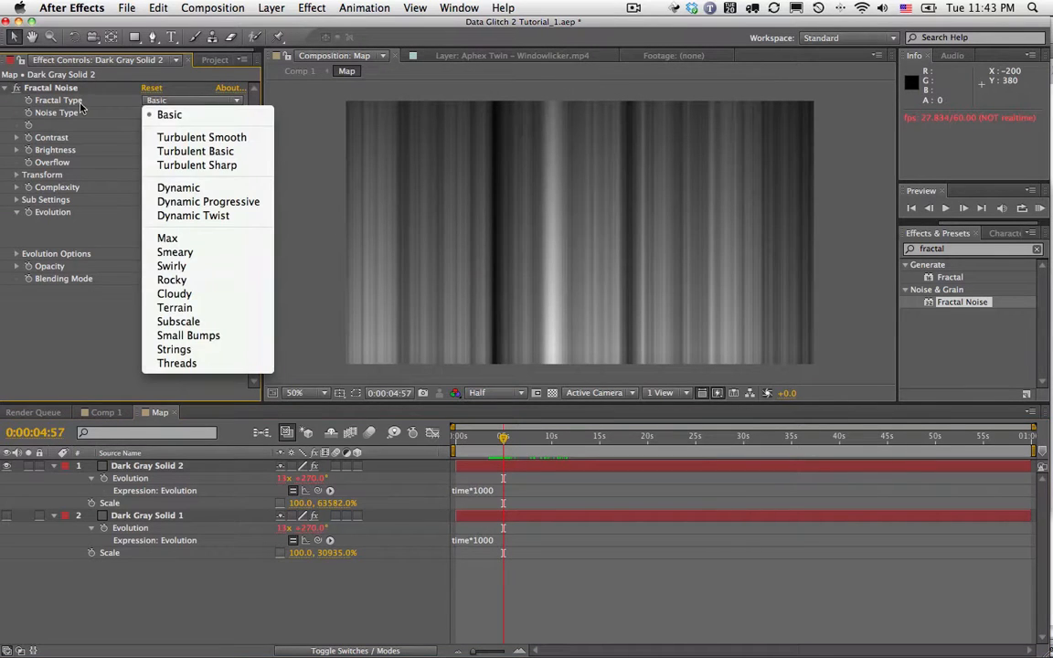
left_click(166, 114)
left_click(150, 112)
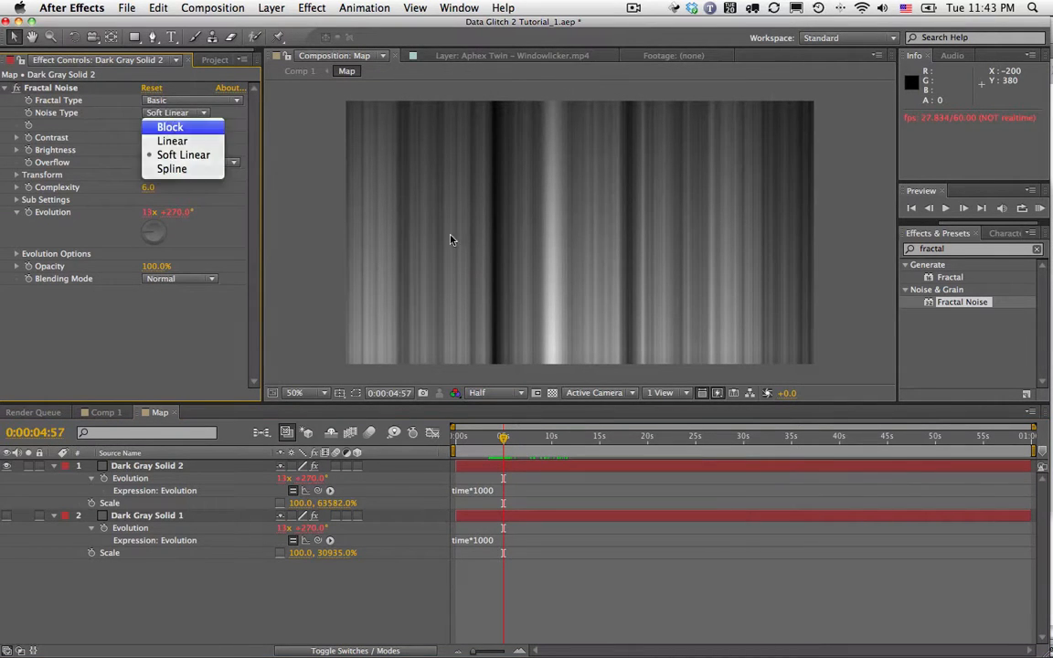
left_click(160, 124)
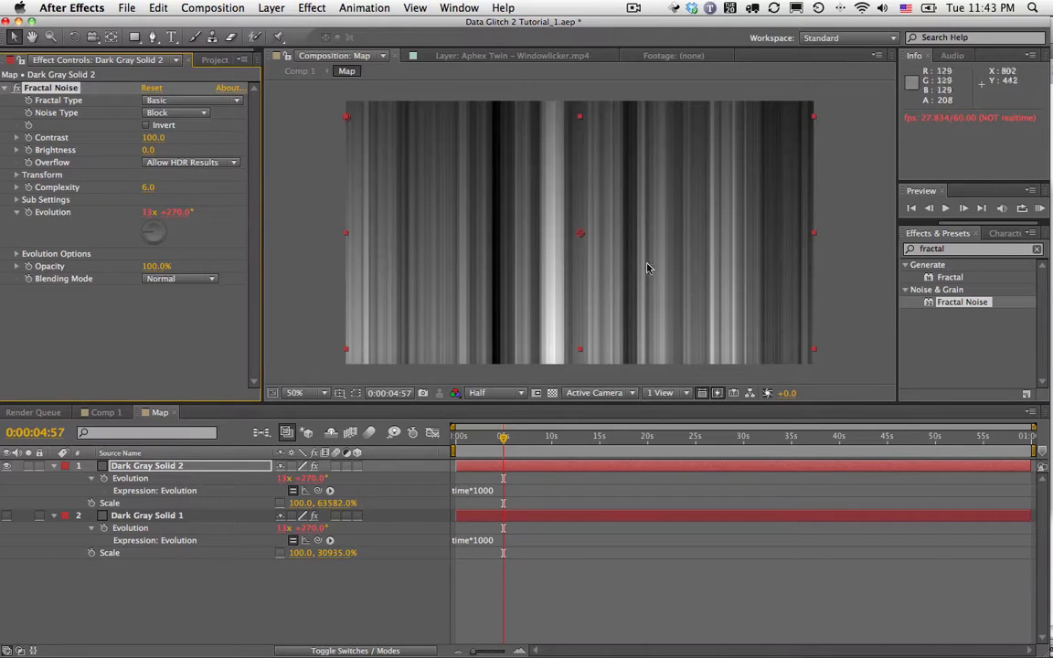
mouse_move(503, 437)
left_mouse_down()
mouse_move(479, 439)
mouse_move(501, 443)
left_mouse_up()
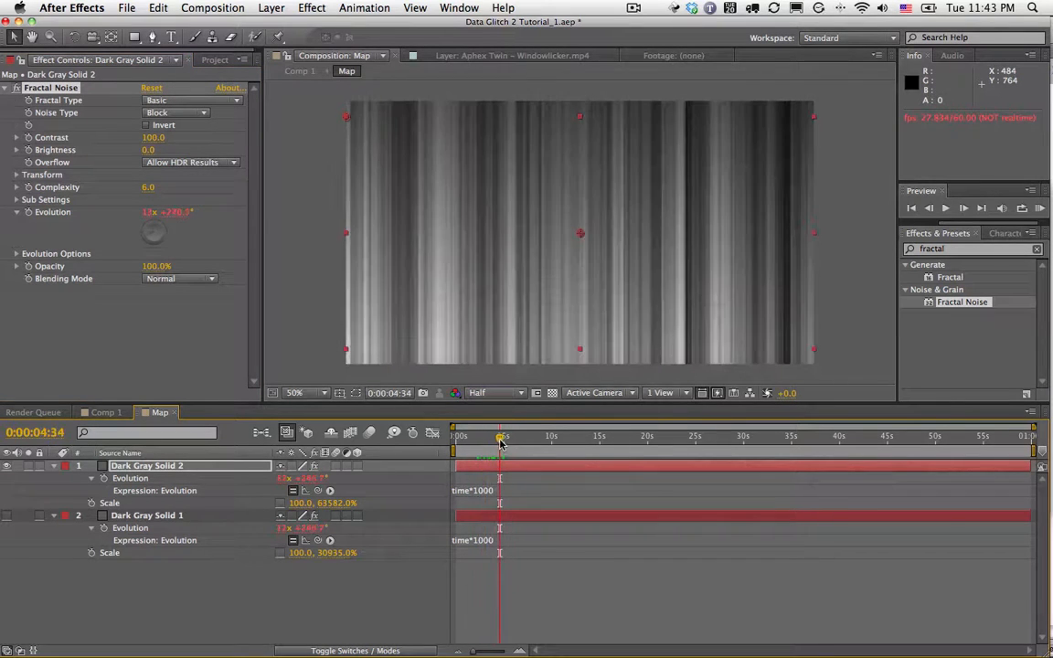
- Try the Turbulent Smooth, Turbulent Basic, Dynamic and Max fractal types on the new solid's noise
left_click(177, 99)
left_click(195, 139)
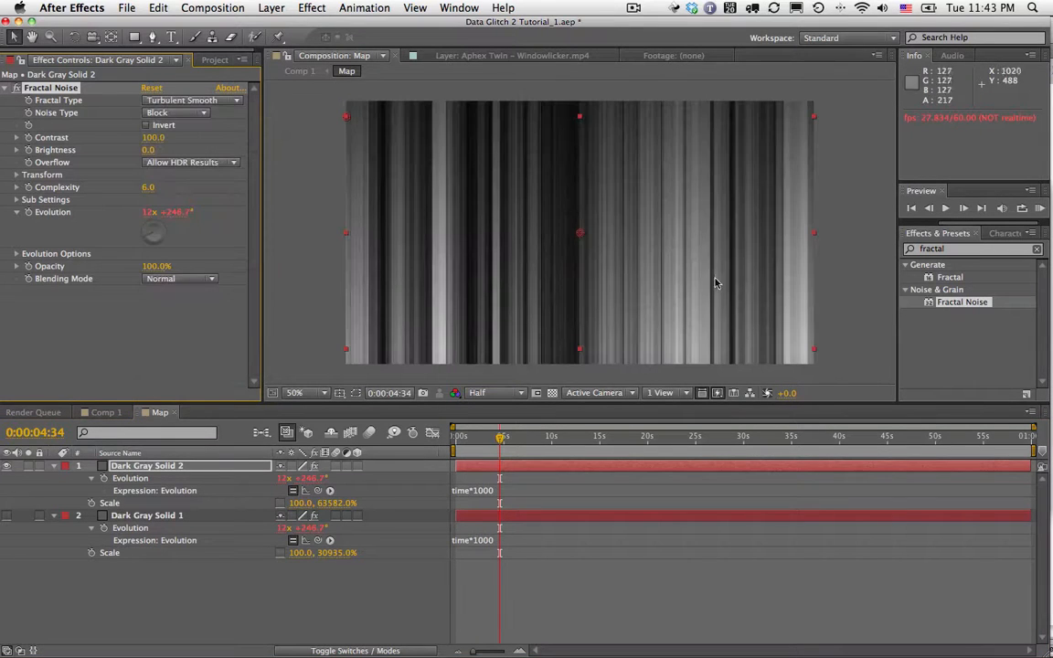
left_click(196, 100)
left_click(196, 151)
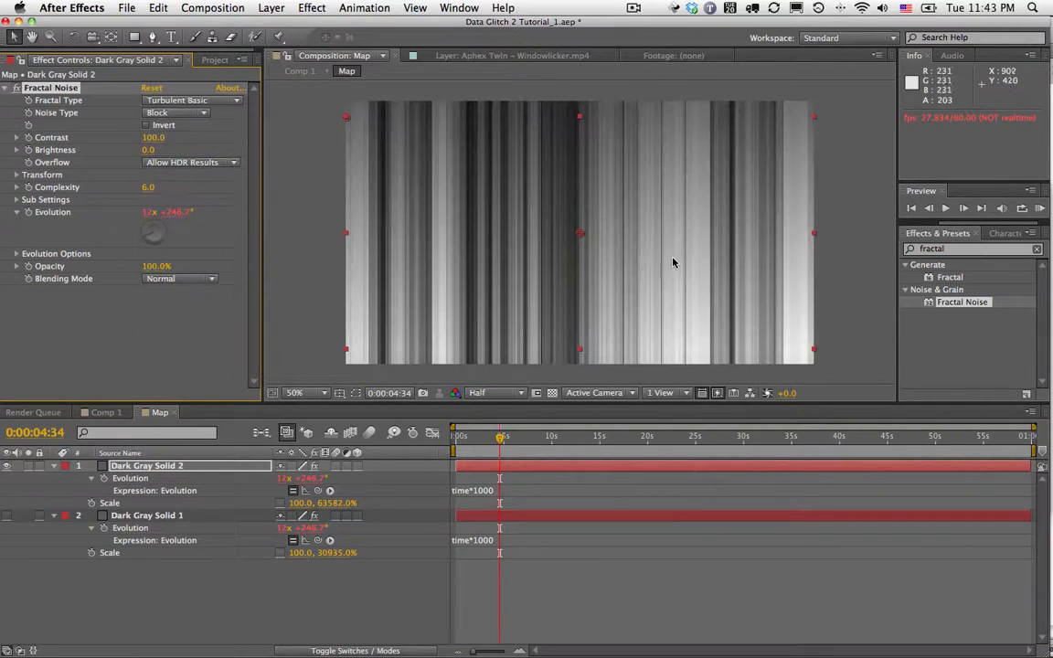
left_click(213, 99)
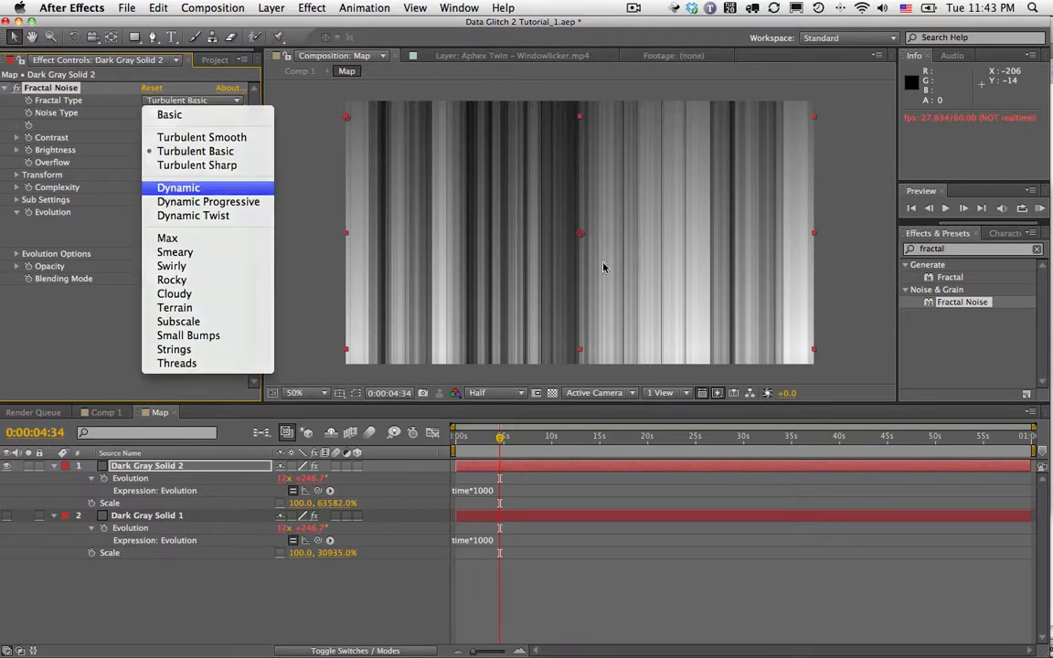
left_click(197, 187)
left_click(189, 99)
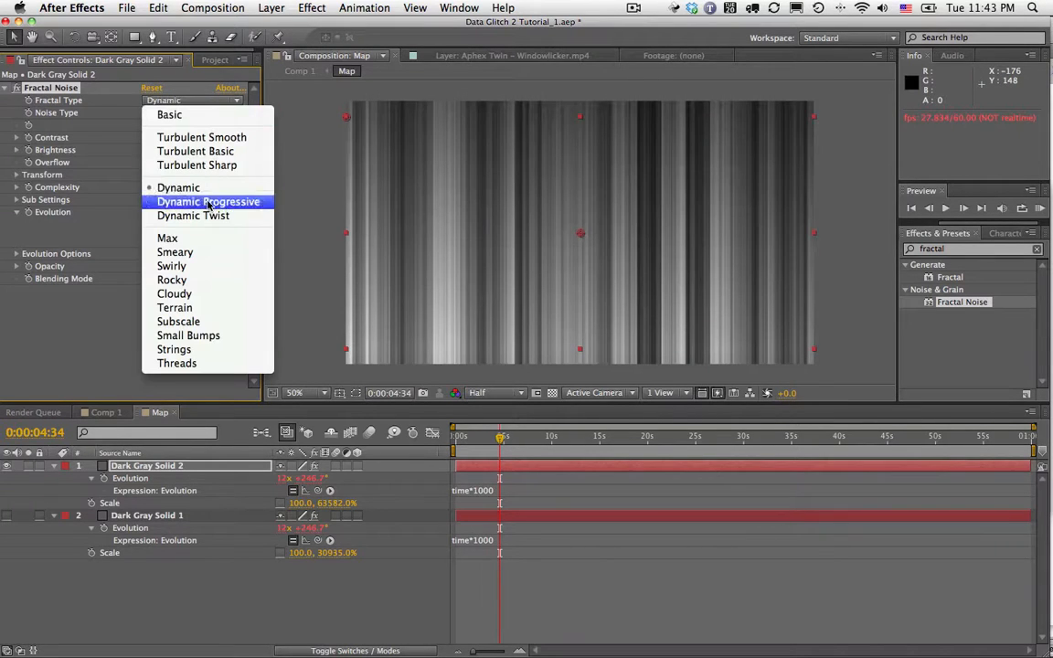
left_click(195, 236)
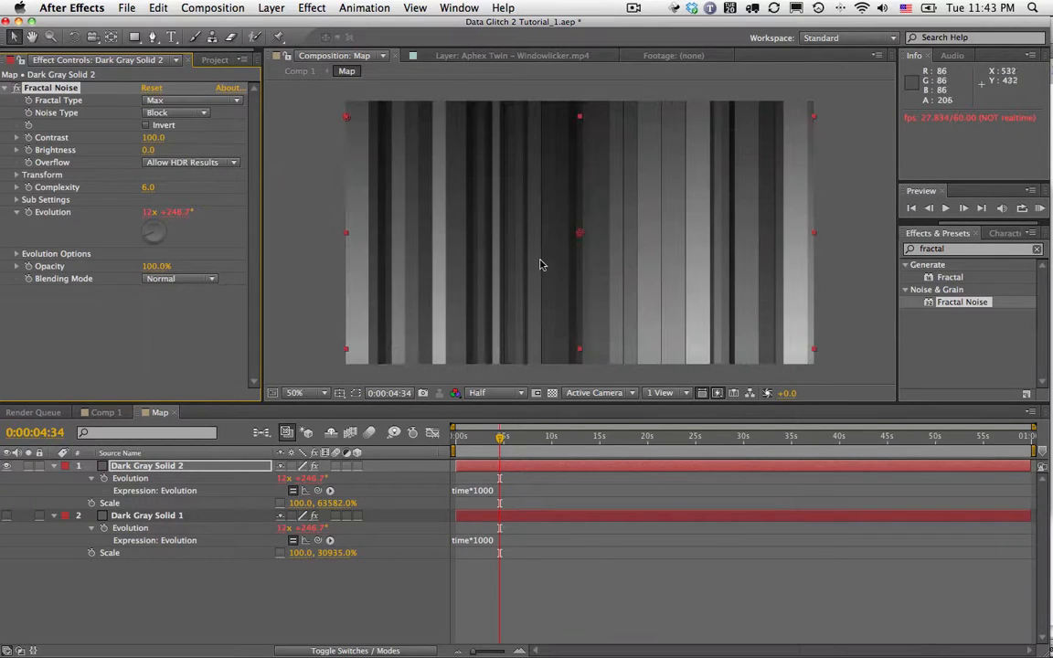
- Set the Fractal Type to Turbulent Smooth and preview the animated bars
left_click(187, 101)
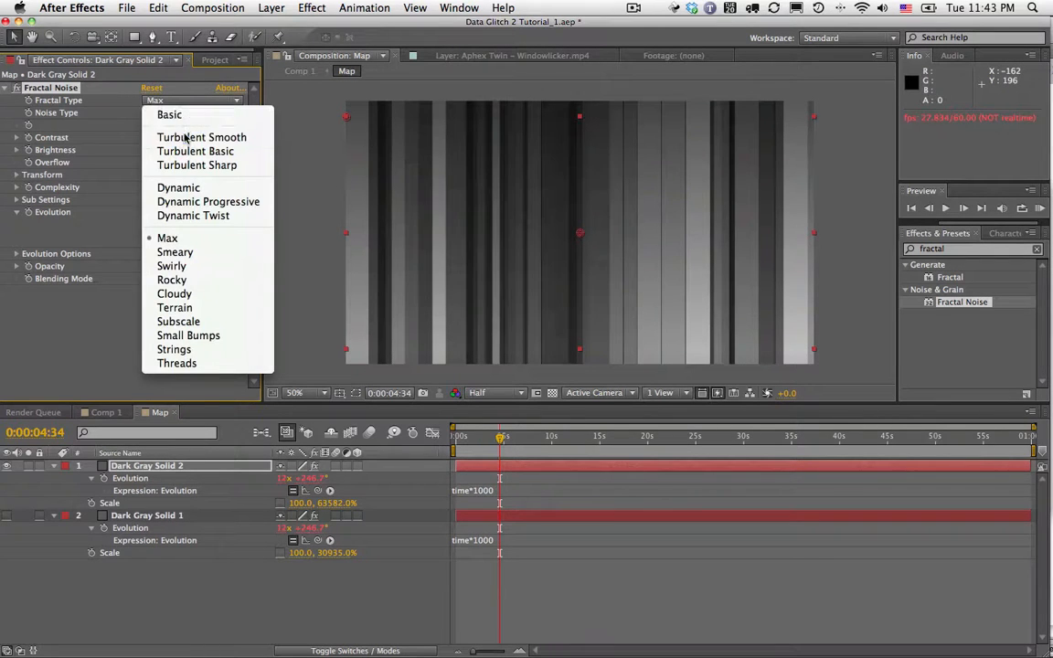
left_click(178, 137)
key("space")
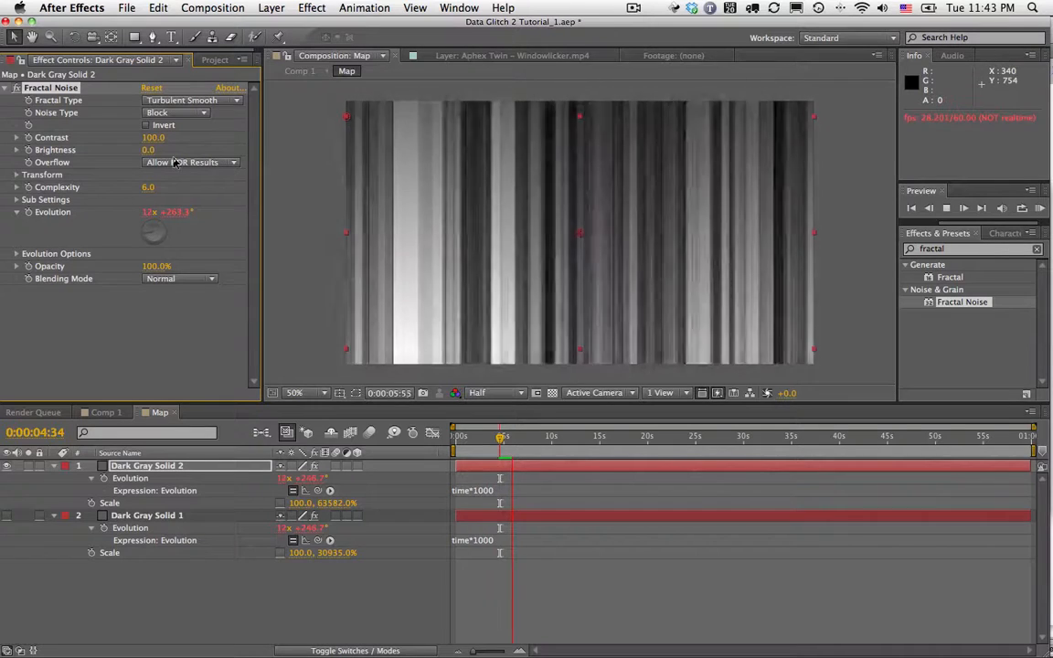
- Try lowering the Fractal Noise Contrast to 66, undo it, and preview the moving bars
key("space")
left_click_drag(149, 140, 72, 145)
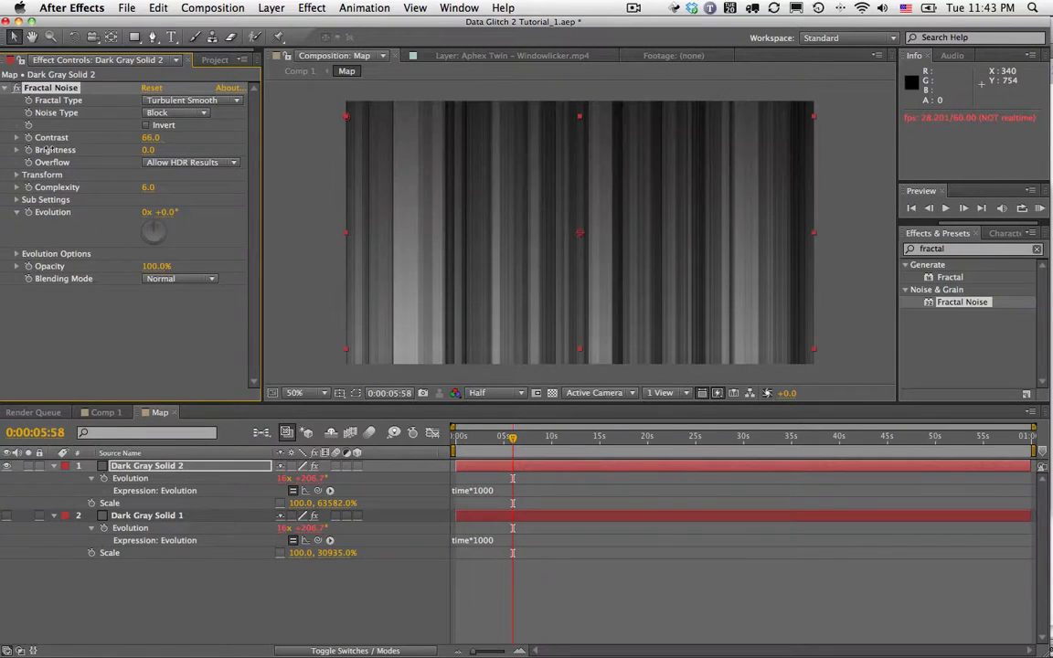
key("super+z")
key("space")
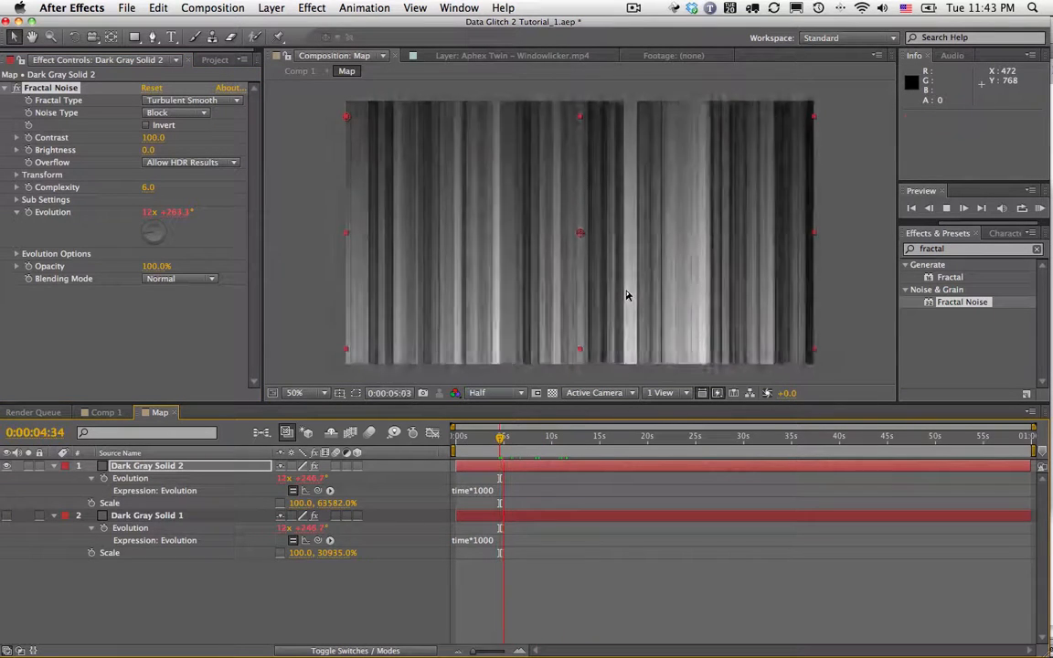
key("space")
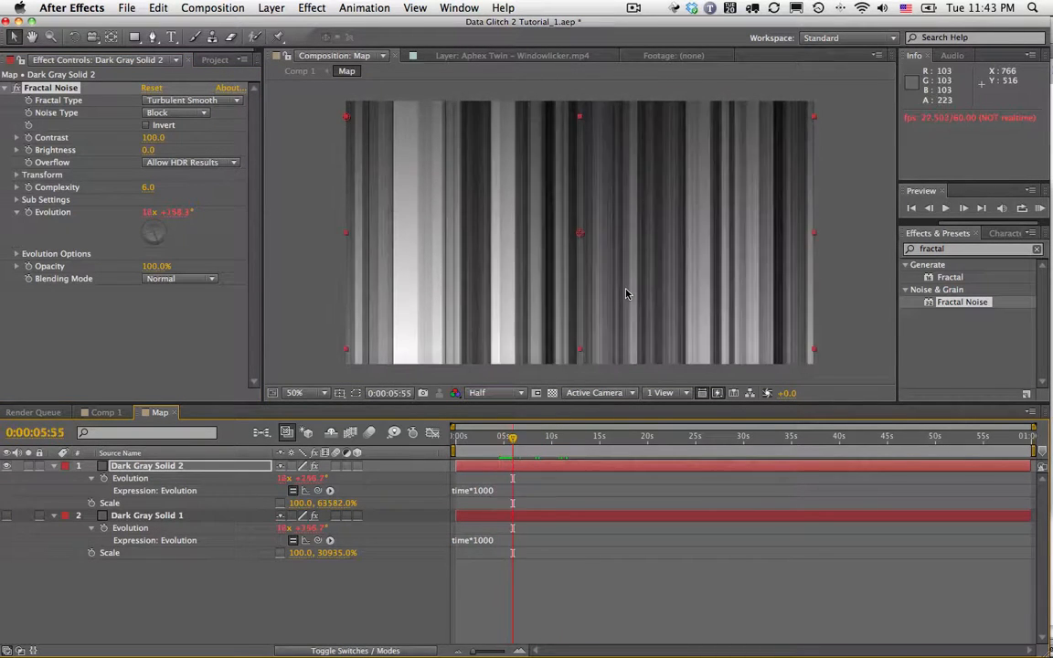
- Examine the Data Glitch effect's image map and glitch settings in Comp 1 alongside the noise in the Map composition
left_click(105, 413)
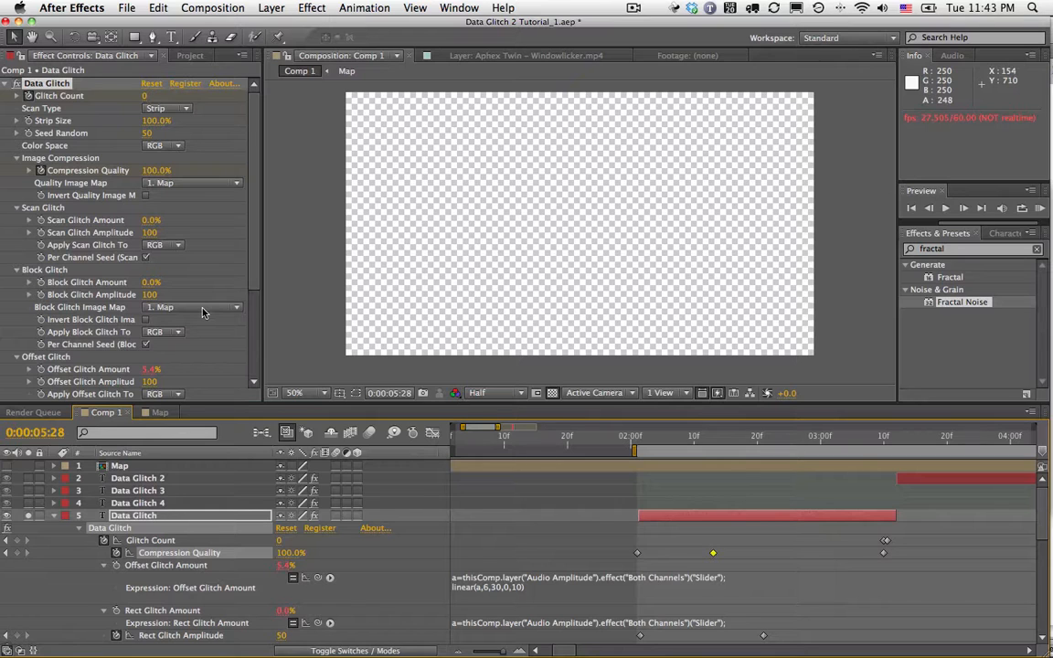
scroll(203, 313, "down", 5)
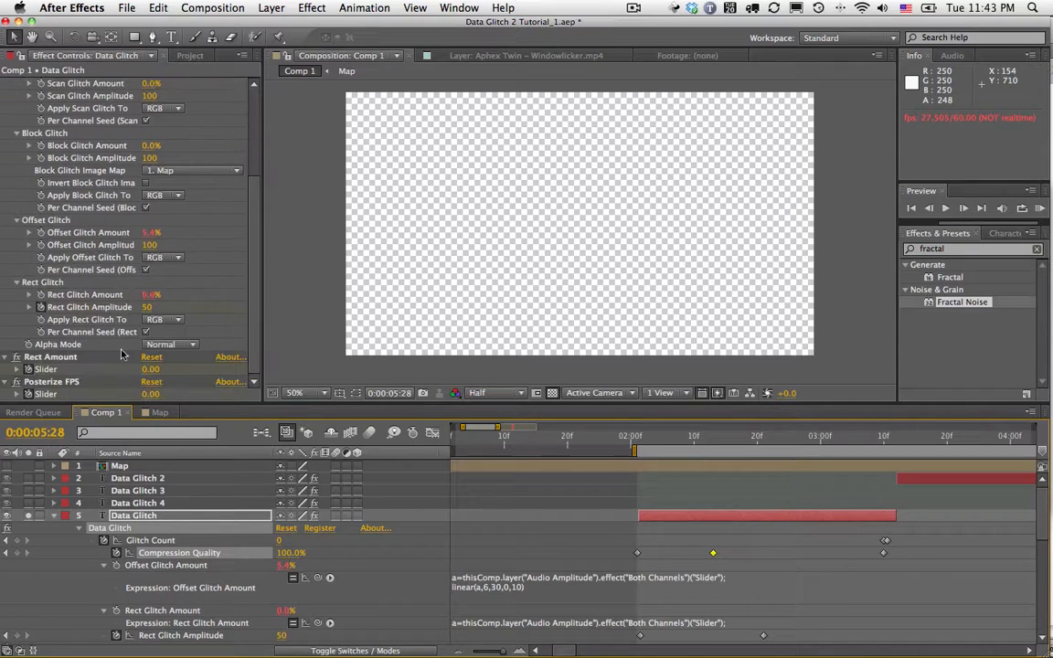
left_click(158, 413)
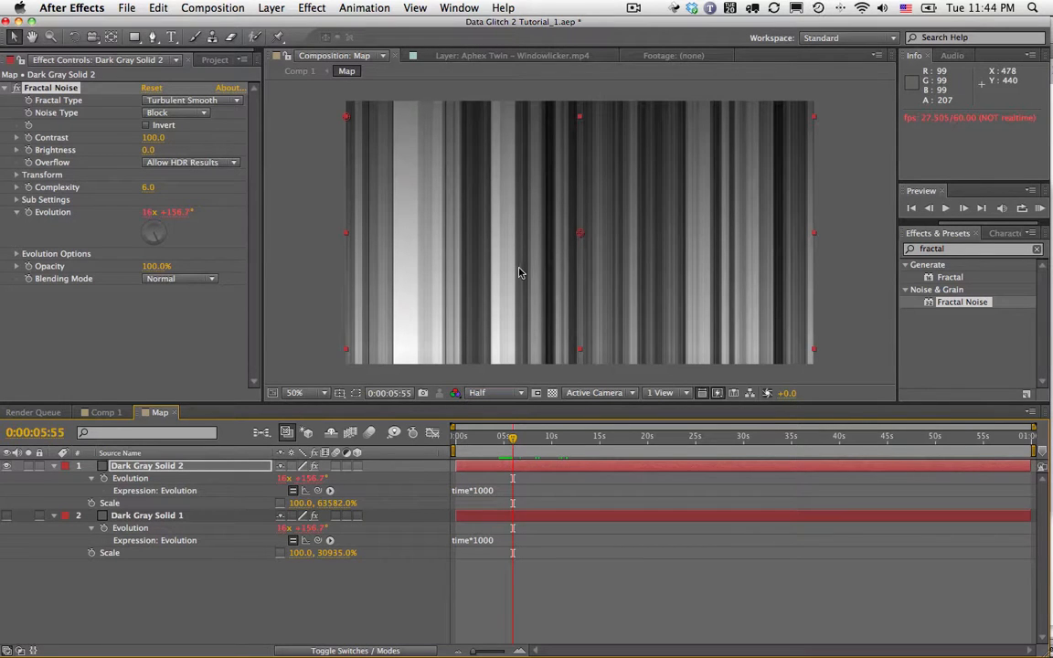
left_click(107, 412)
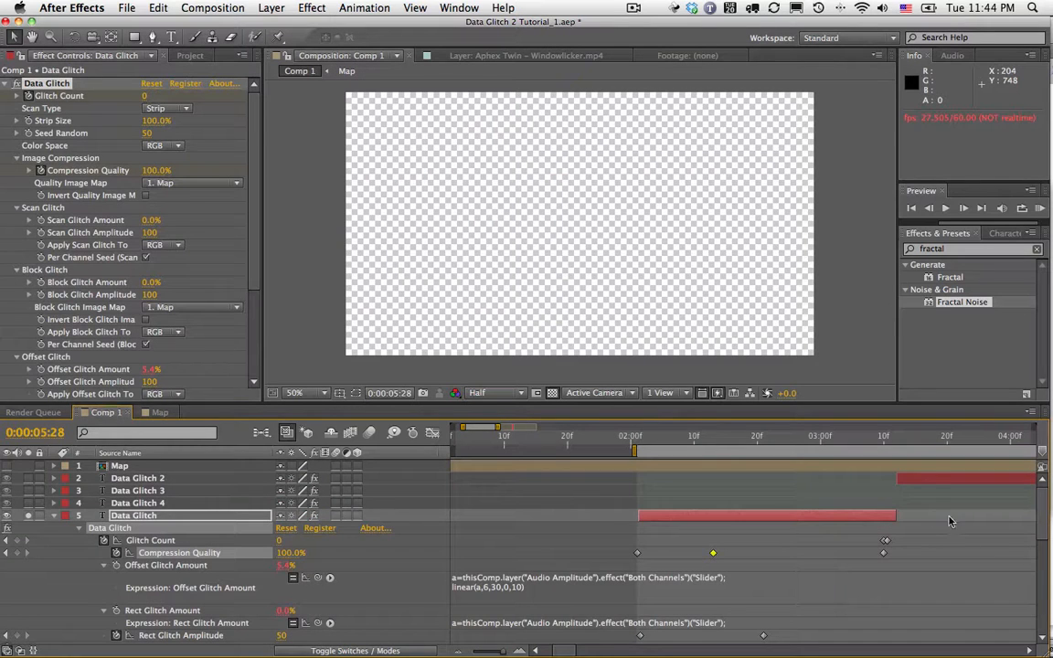
- Inspect the Data Glitch layer's keyframes and expressions in Comp 1, moving the time to 0:00:02:11
scroll(804, 529, "down", 5)
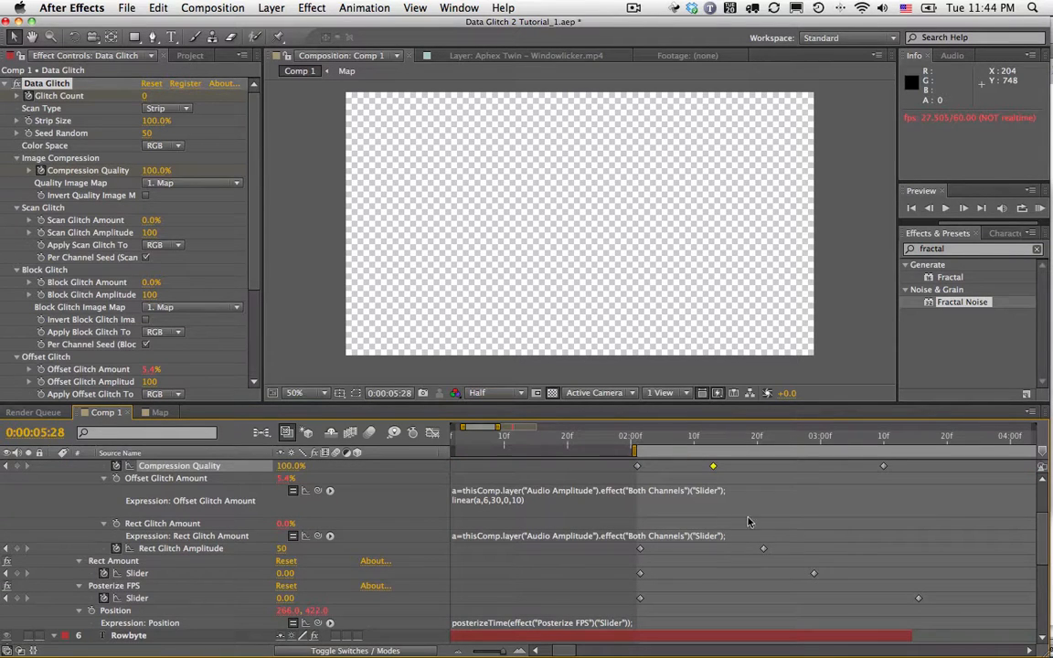
left_click(670, 437)
left_click_drag(670, 437, 700, 440)
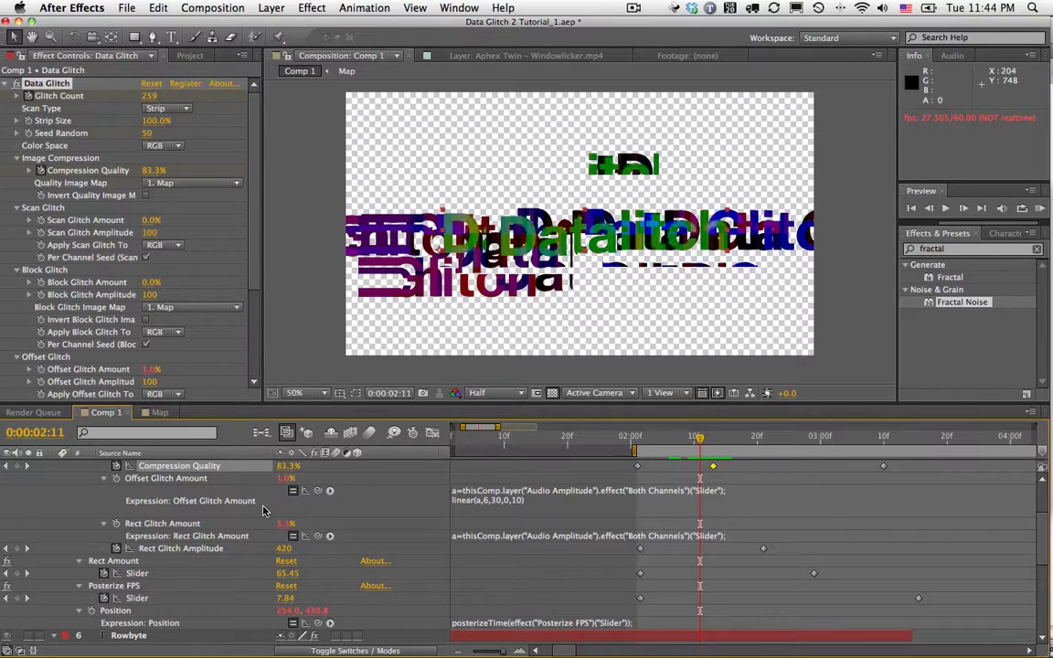
- Collapse the Data Glitch effect's properties on the Data Glitch text layer and disable the effect
scroll(210, 480, "up", 3)
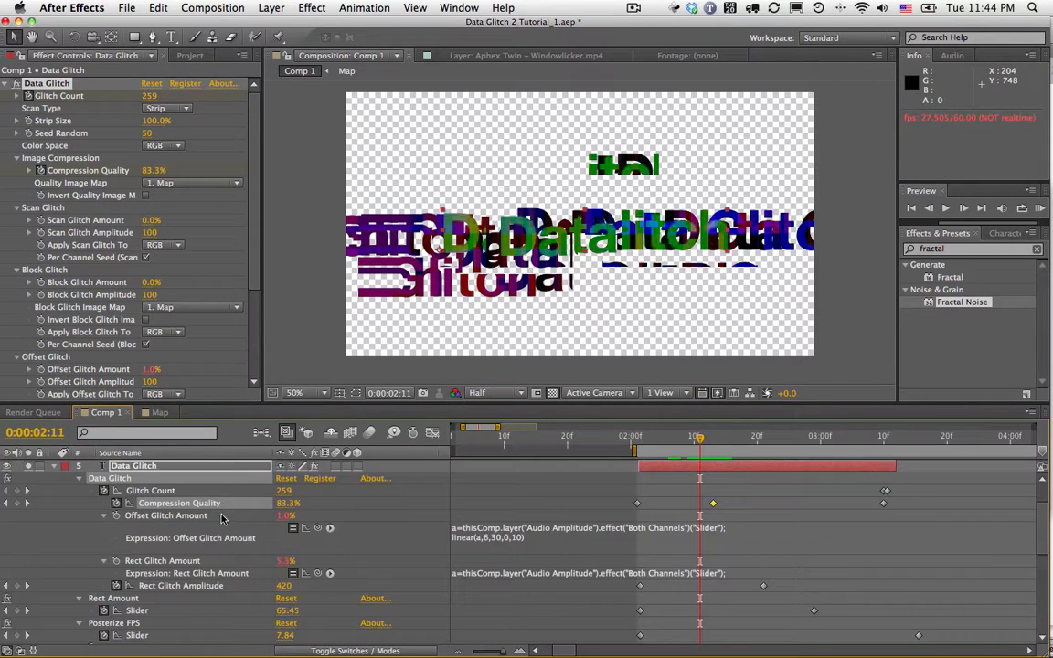
left_click(78, 479)
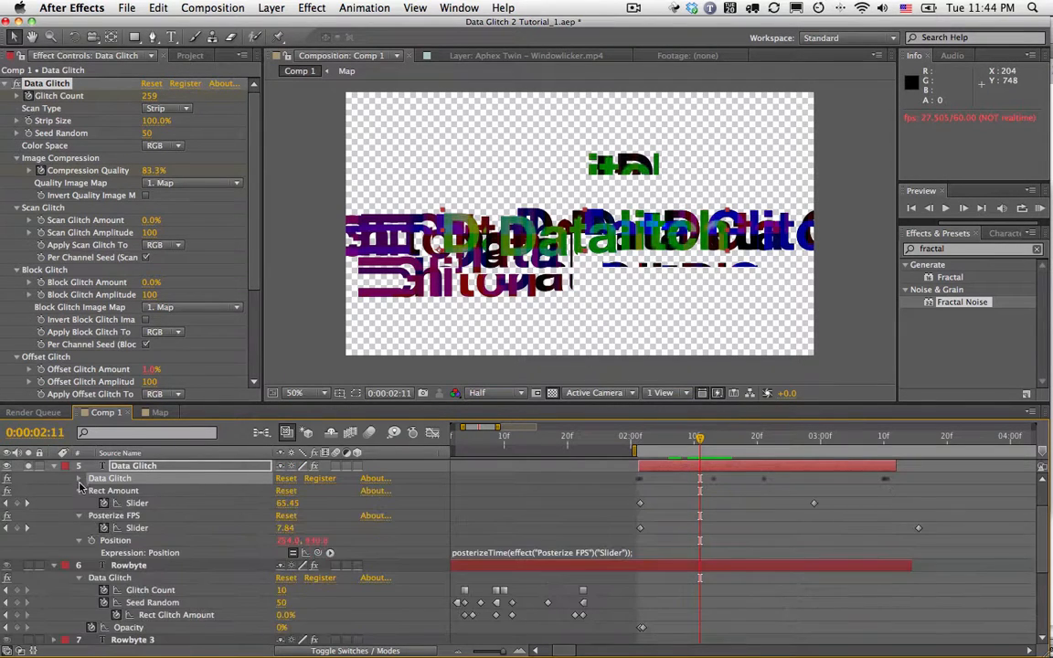
left_click(8, 482)
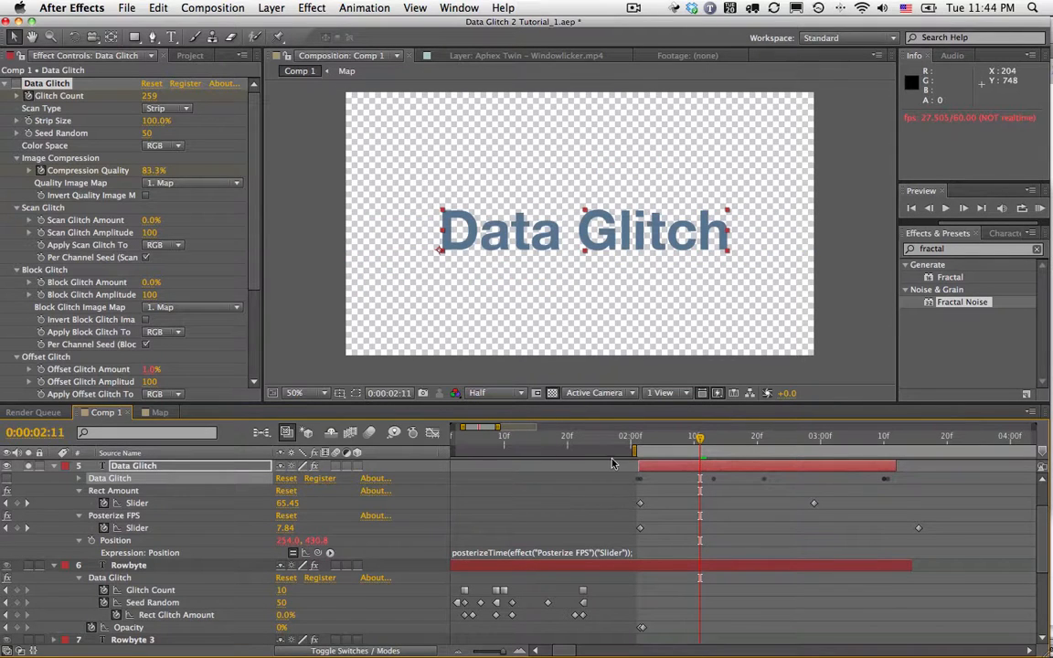
- Preview the plain text's motion from 0:00:02:03, and end the work area at 0:00:03:12 for a repeat preview
left_click_drag(705, 441, 651, 444)
key("space")
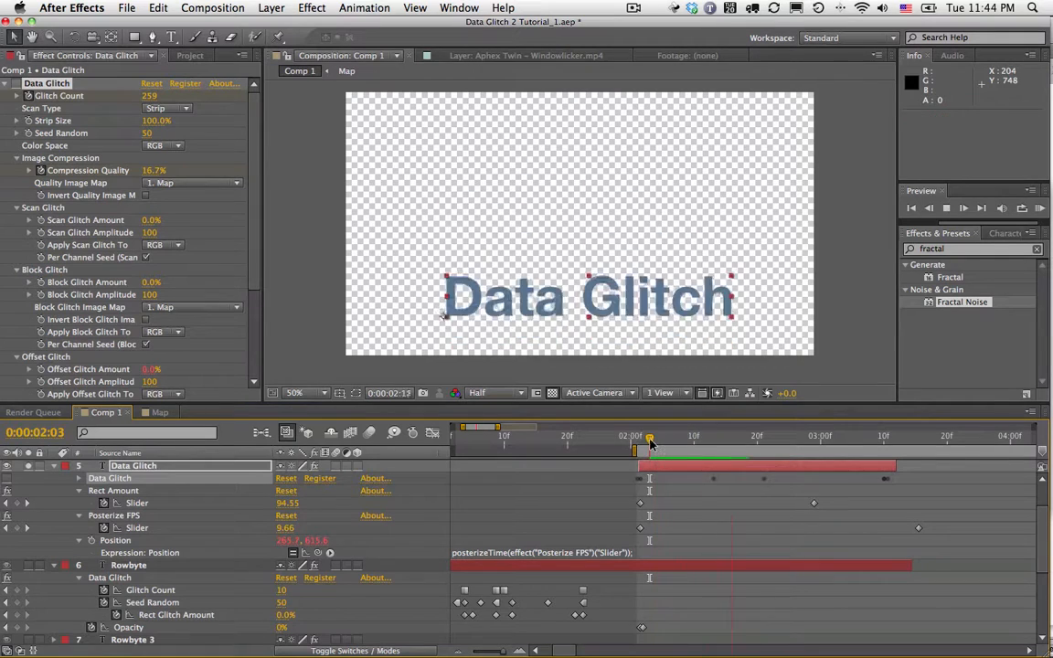
key("space")
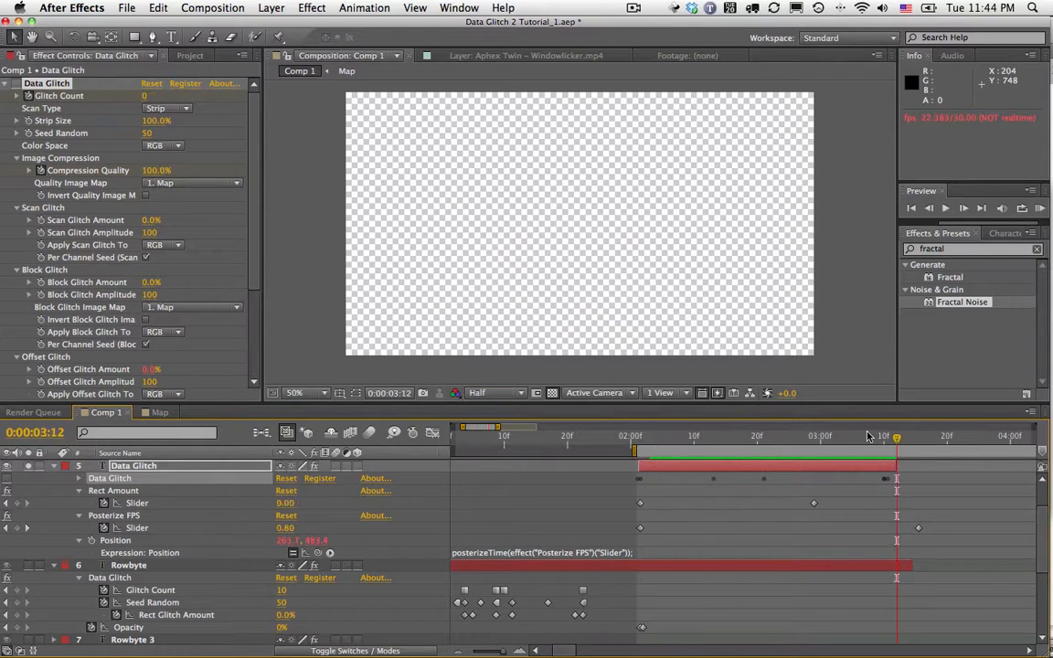
key("n")
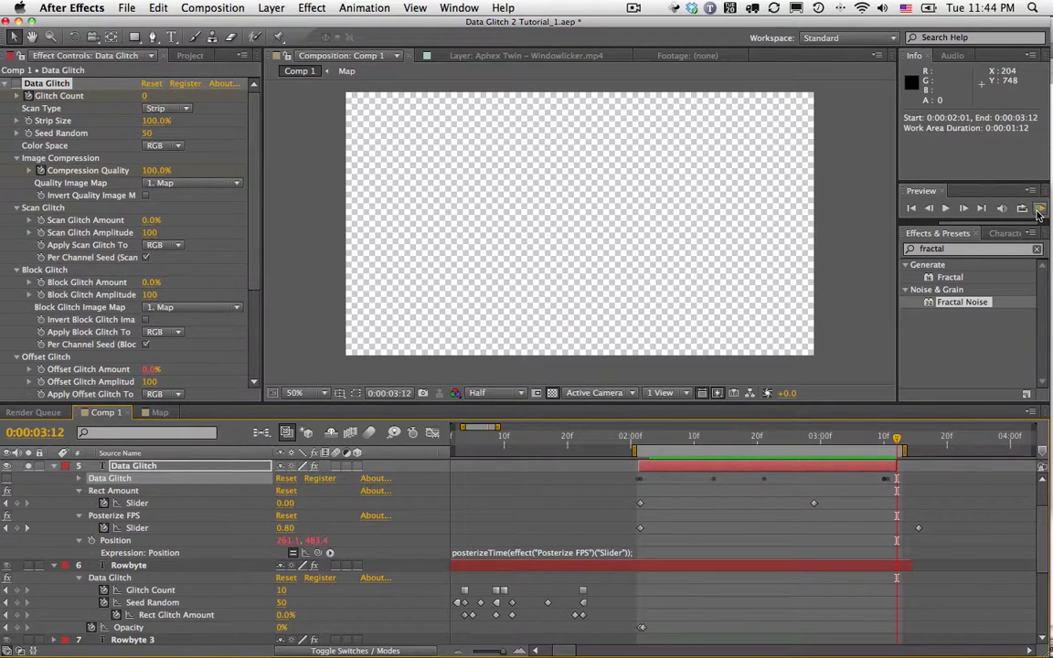
key("space")
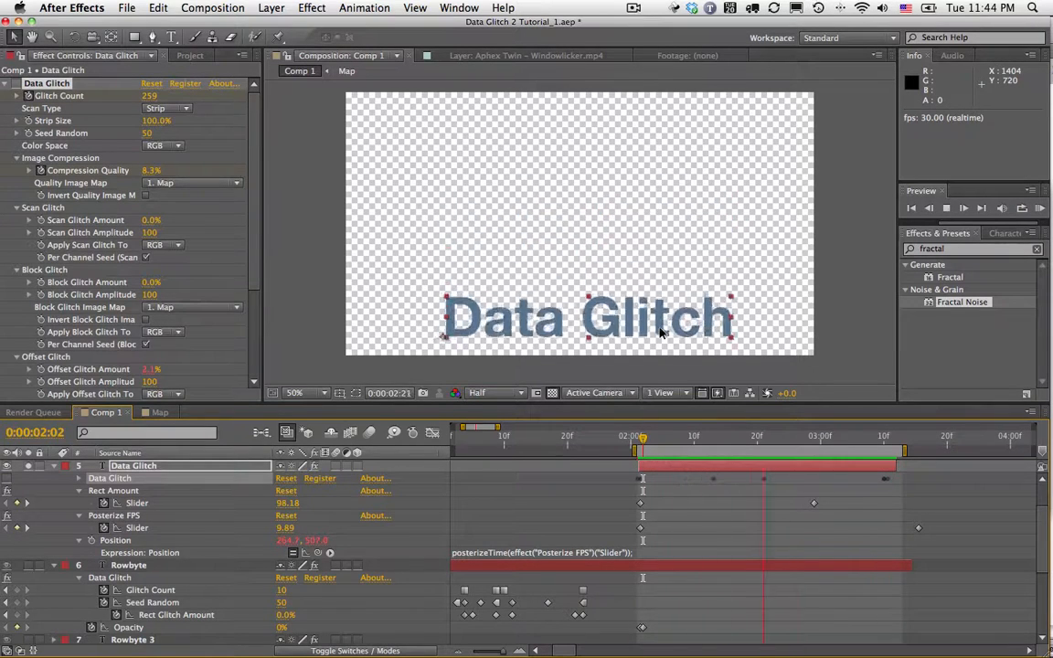
key("space")
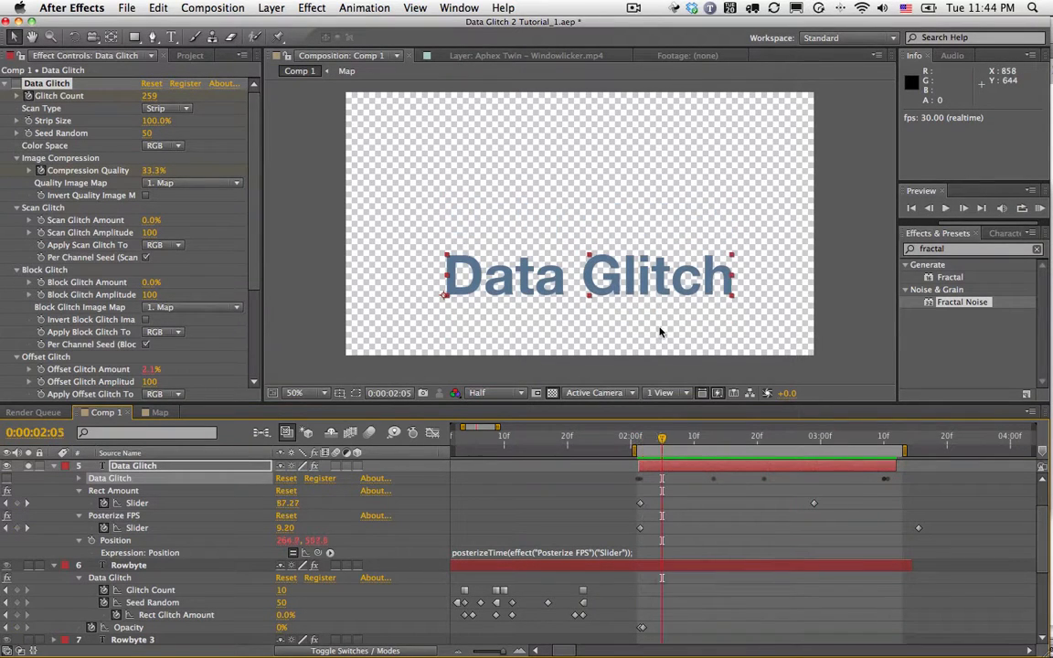
- Open the Data Glitch layer's Position expression and expand it to show all its lines
left_click(542, 555)
type("m=thisComp.layer(\"Data Glitch 2\").effect(\"Wiggle Multiplier\")(\"Slider\"); [wiggle(10*m,10)[0],wiggle(24*m,250)[1]]")
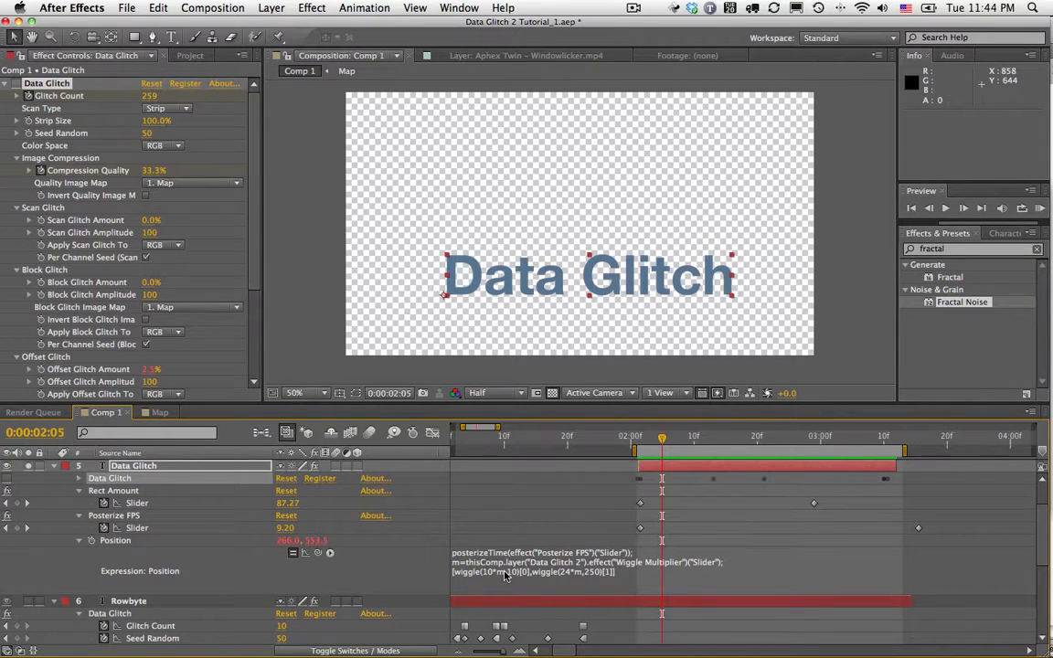
- Create a new composition containing the text "Data Glitch" placed near the centre of the frame
key("super+n")
left_click(600, 458)
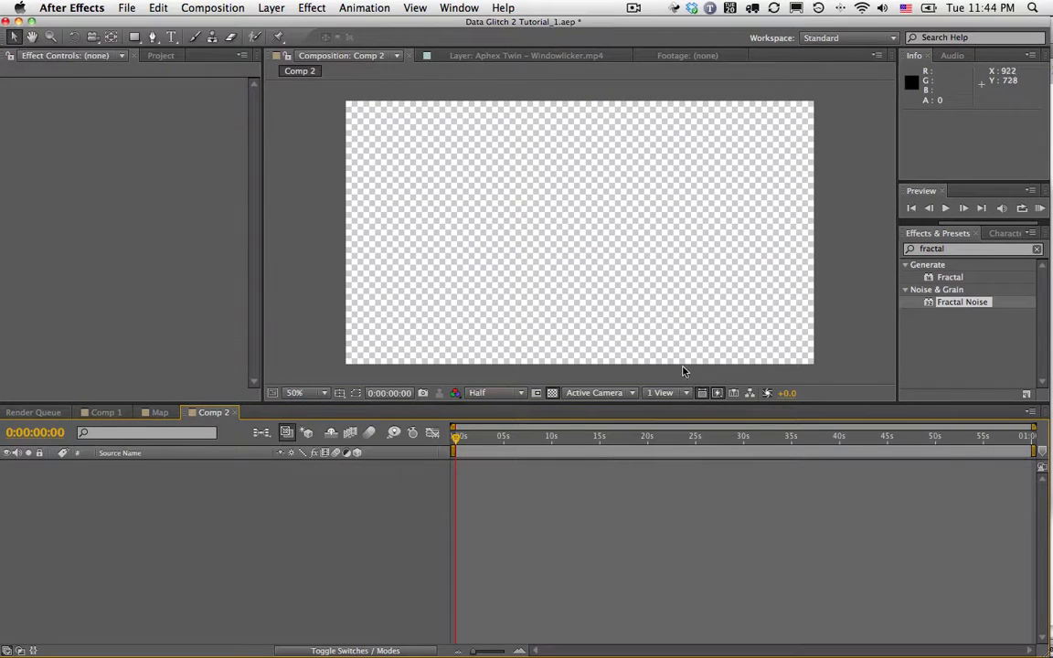
key("super+t")
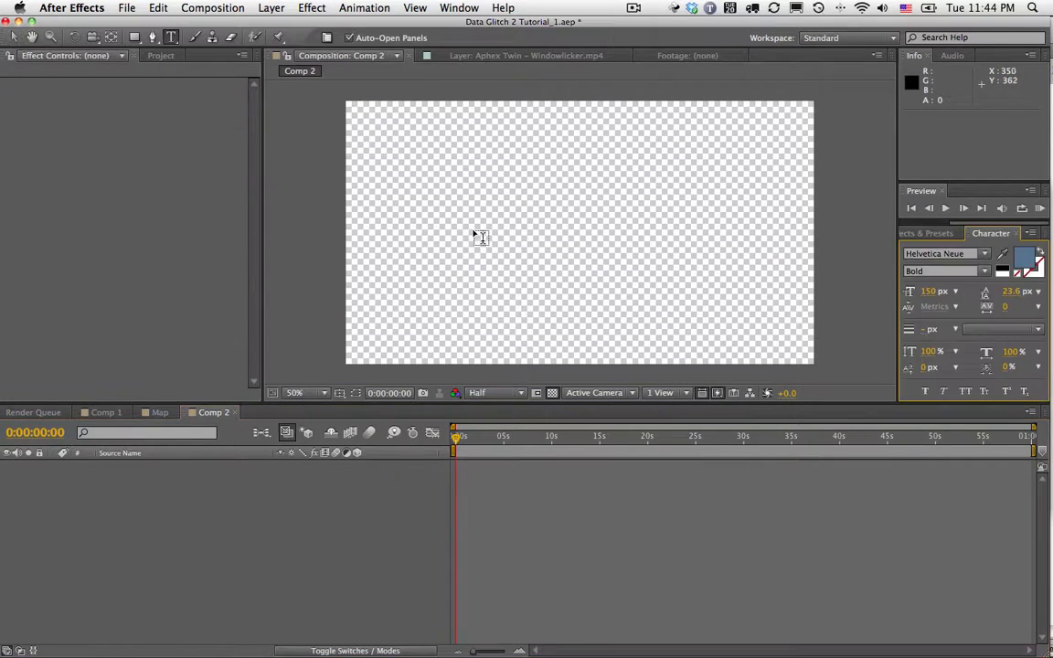
left_click(501, 234)
type("Dat ")
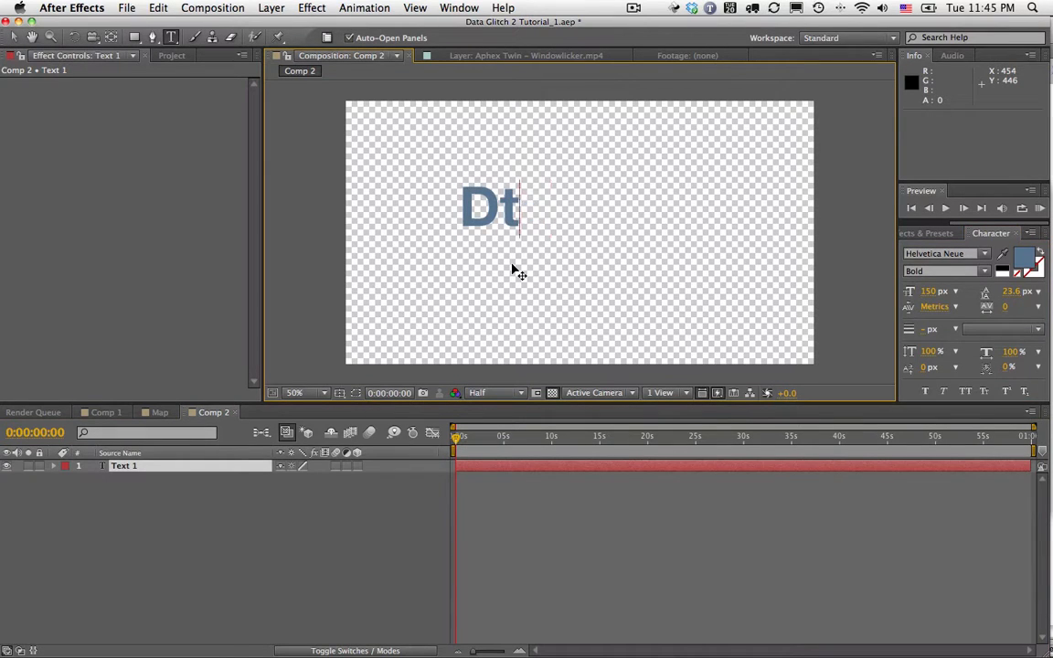
type("a Glitch")
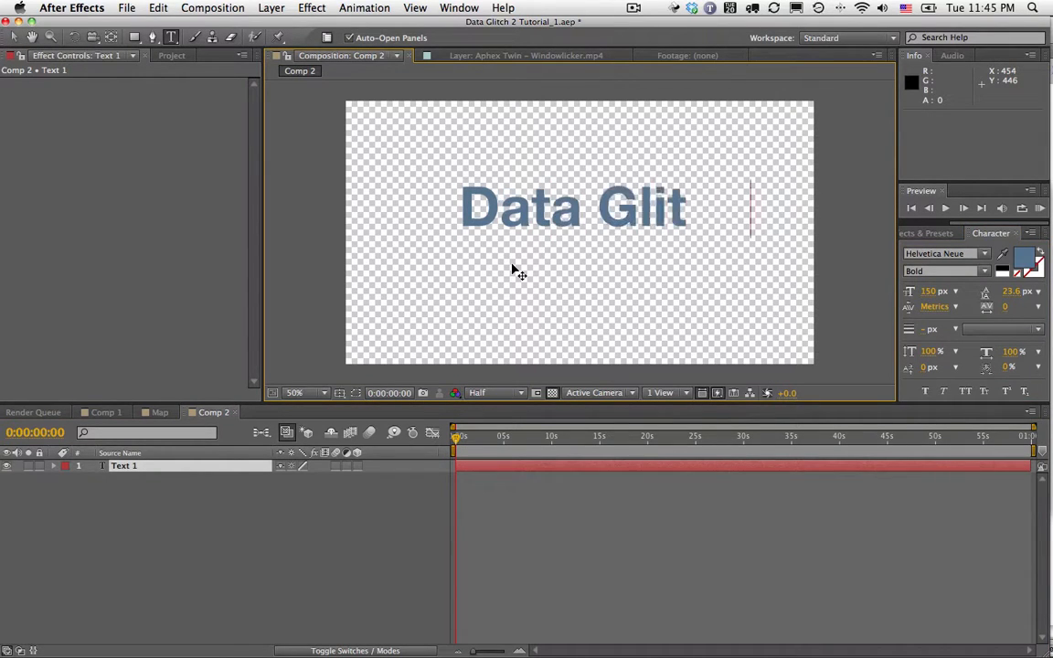
left_click(632, 581)
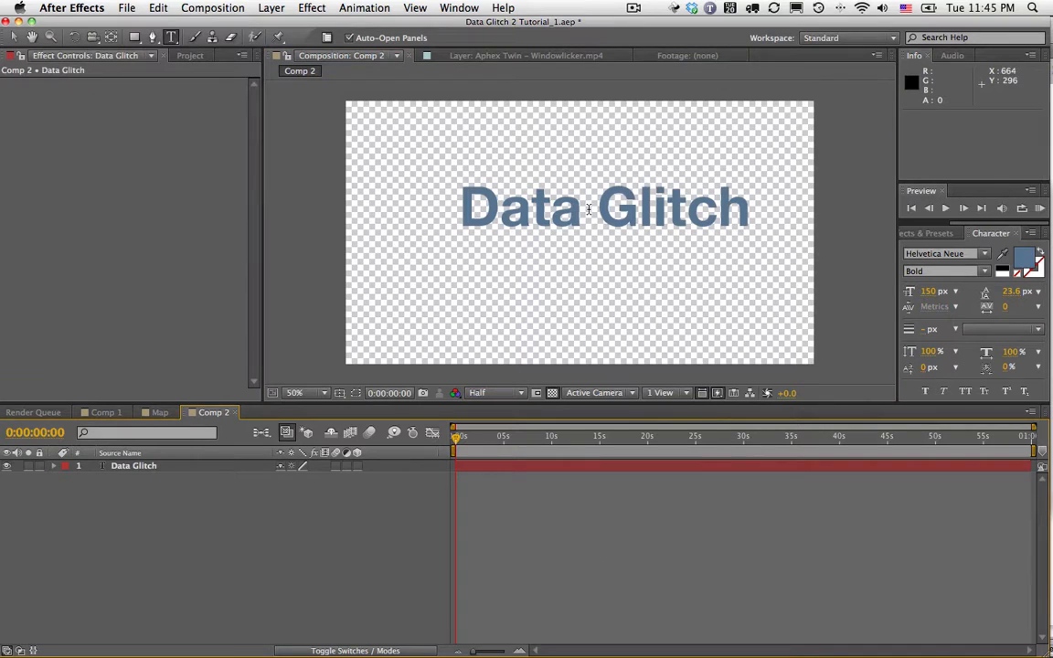
key("v")
left_click_drag(588, 208, 578, 235)
- Give the new text layer's Position the expression wiggle(24,250)
left_click(135, 467)
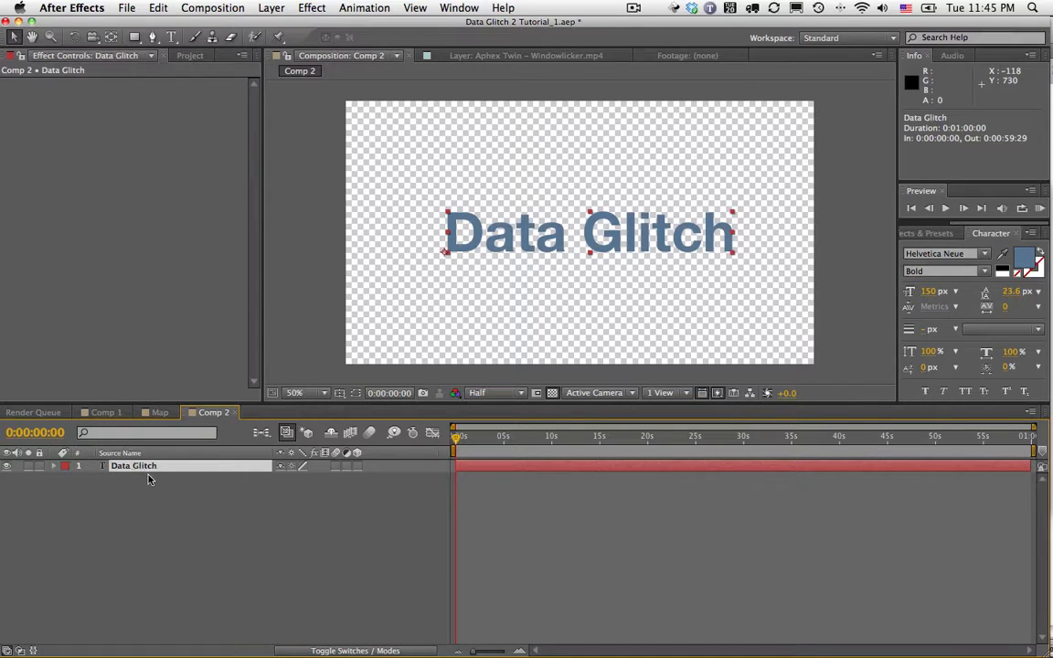
key("p")
left_click(91, 479, "alt")
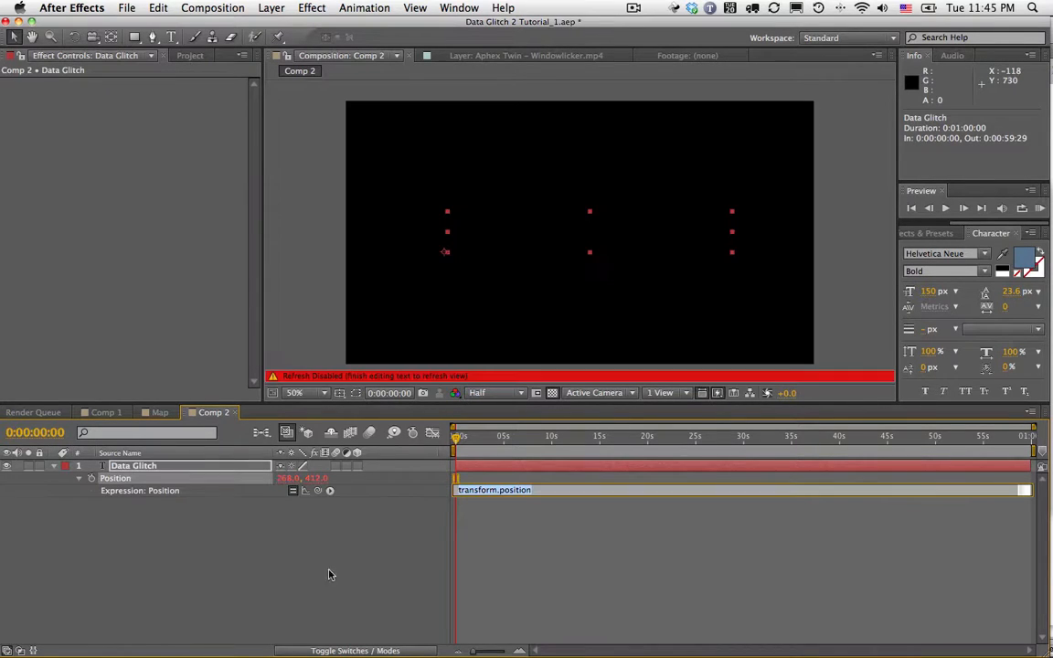
type("wiggle(24,250")
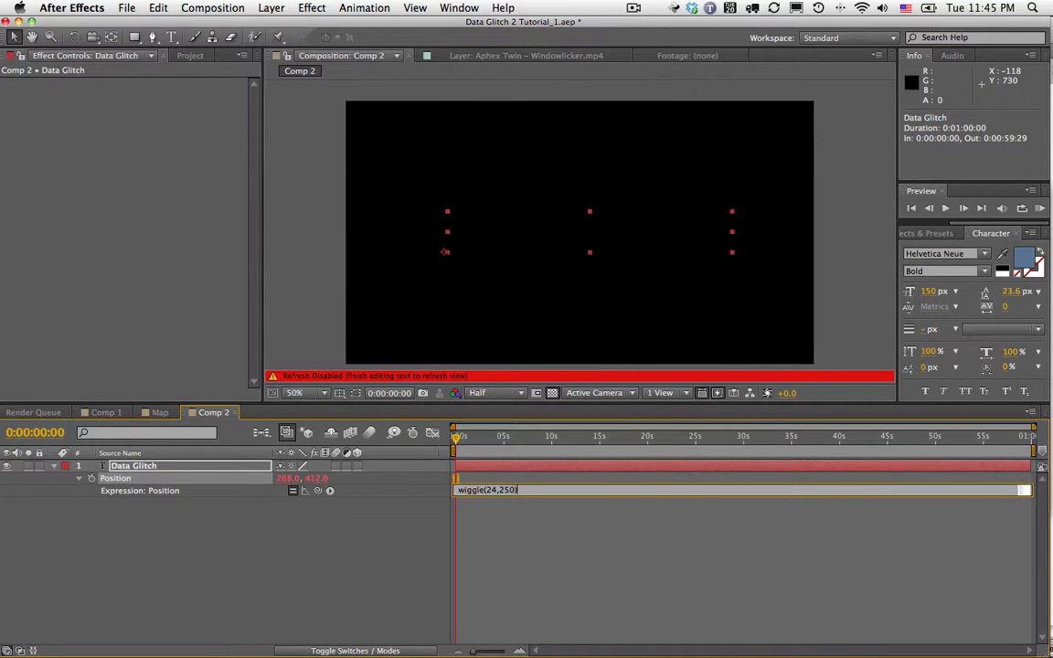
left_click(548, 613)
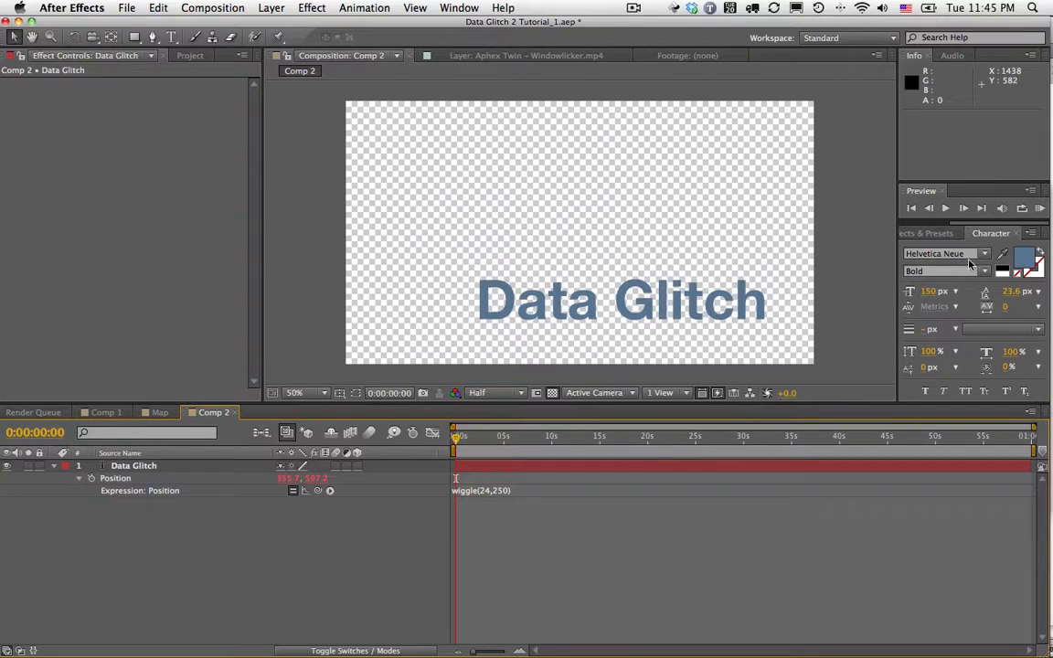
- Preview the wiggling text in Comp 2 and compare it with the motion of the text in Comp 1
left_click(1040, 209)
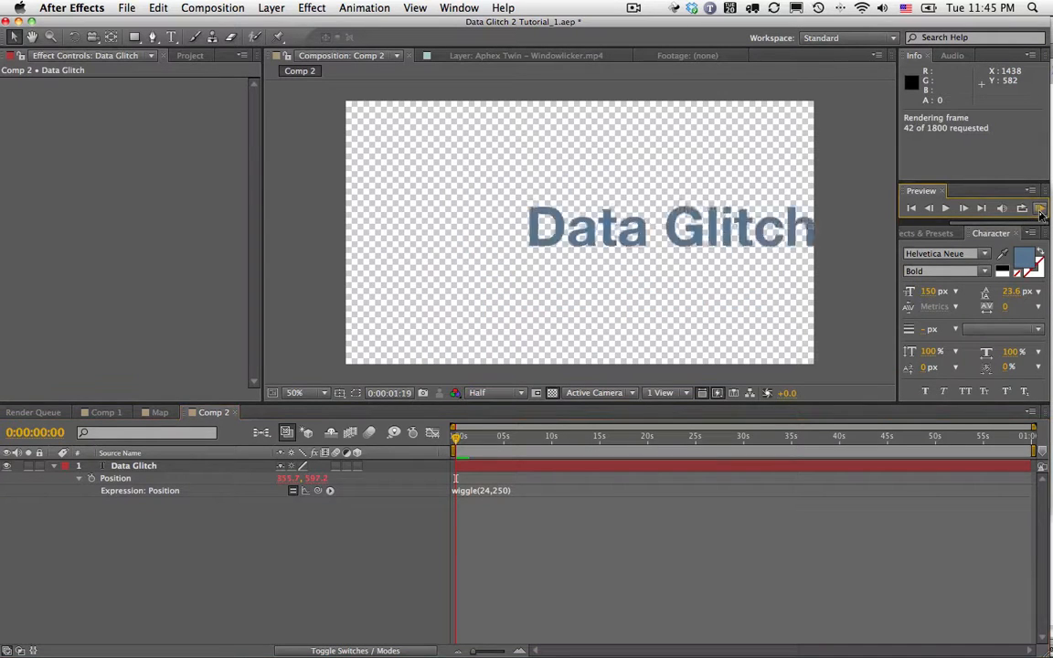
key("space")
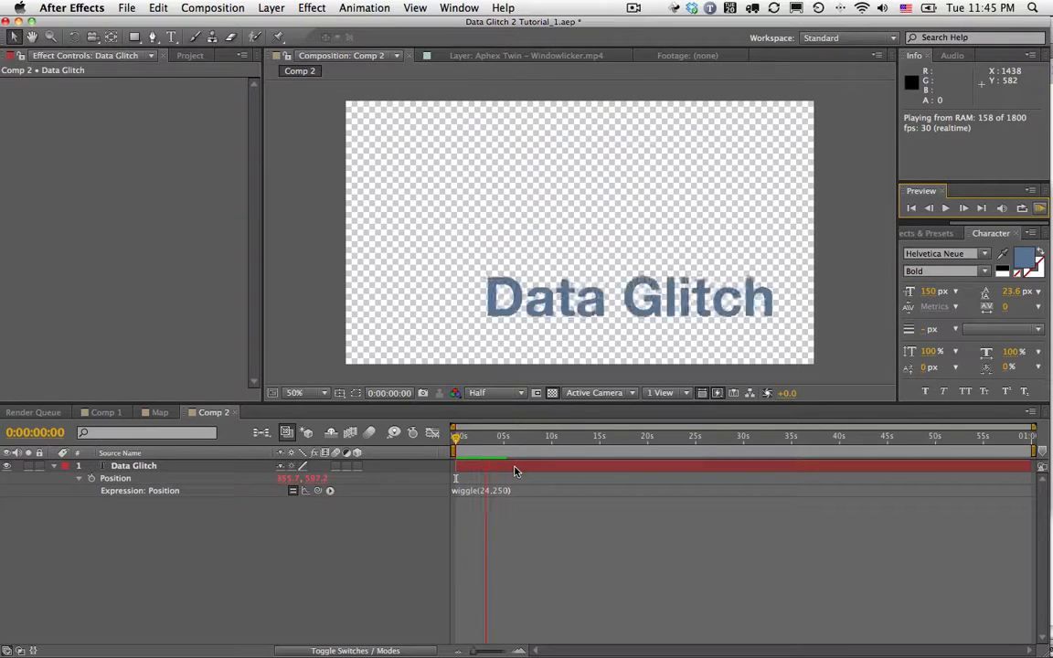
key("space")
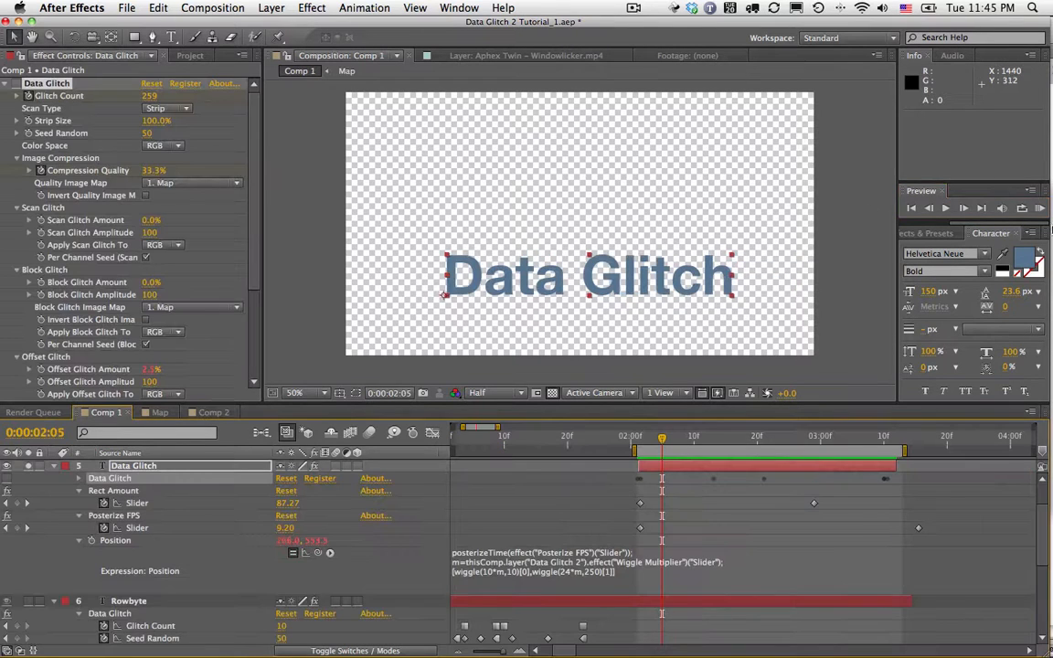
left_click(1040, 209)
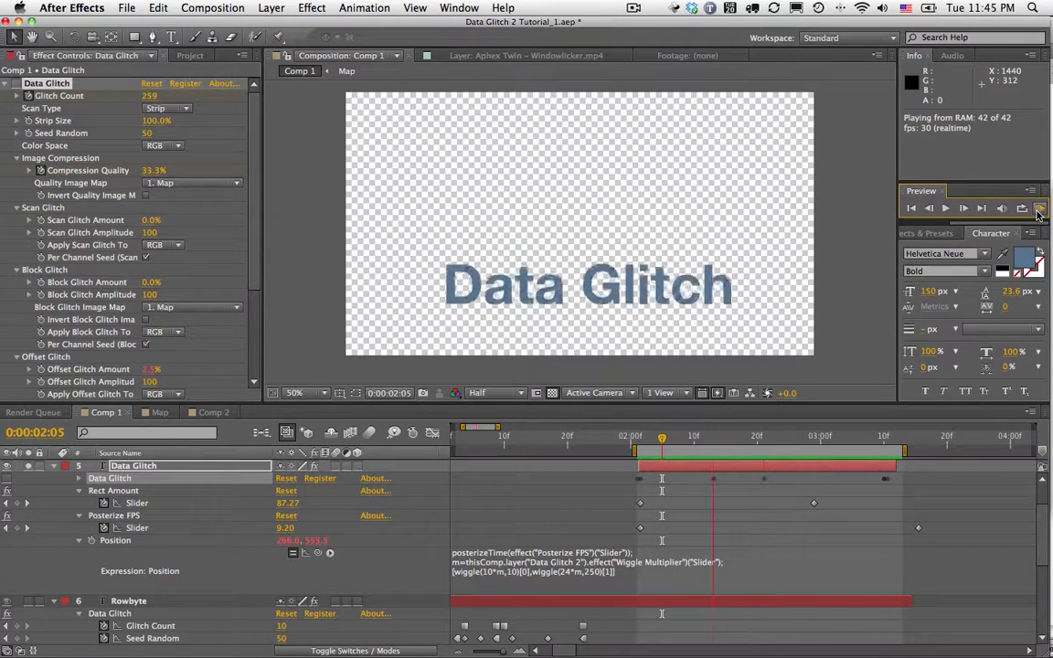
key("space")
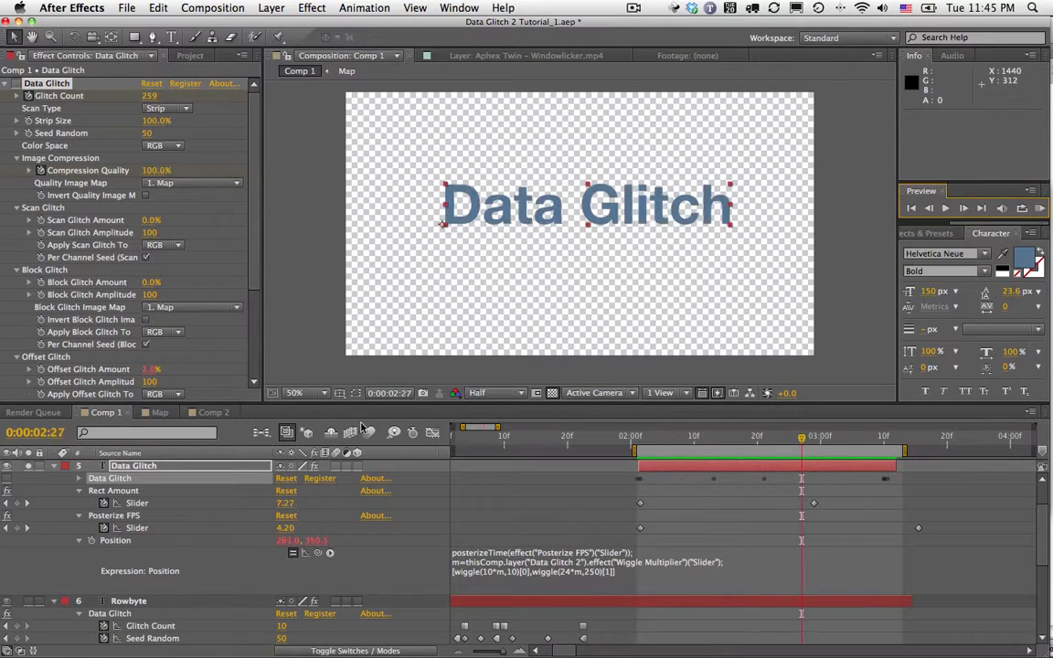
- Change the Position expression in Comp 2 to [wiggle(24,10)[0],wiggle(24,250)[1]] so each axis wiggles by its own amount
left_click(213, 413)
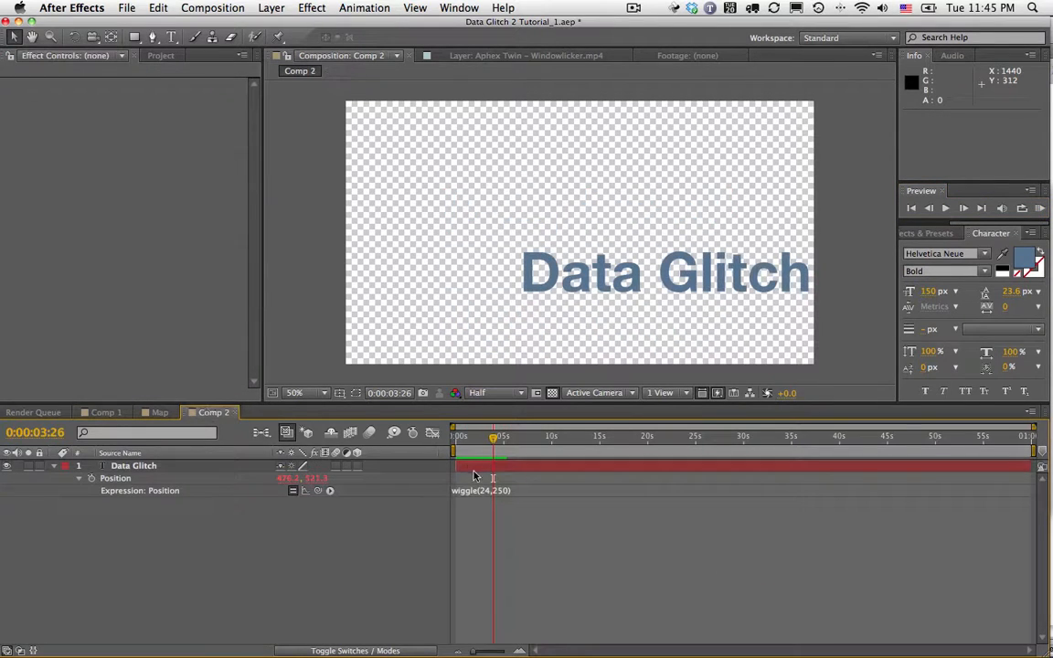
left_click(492, 491)
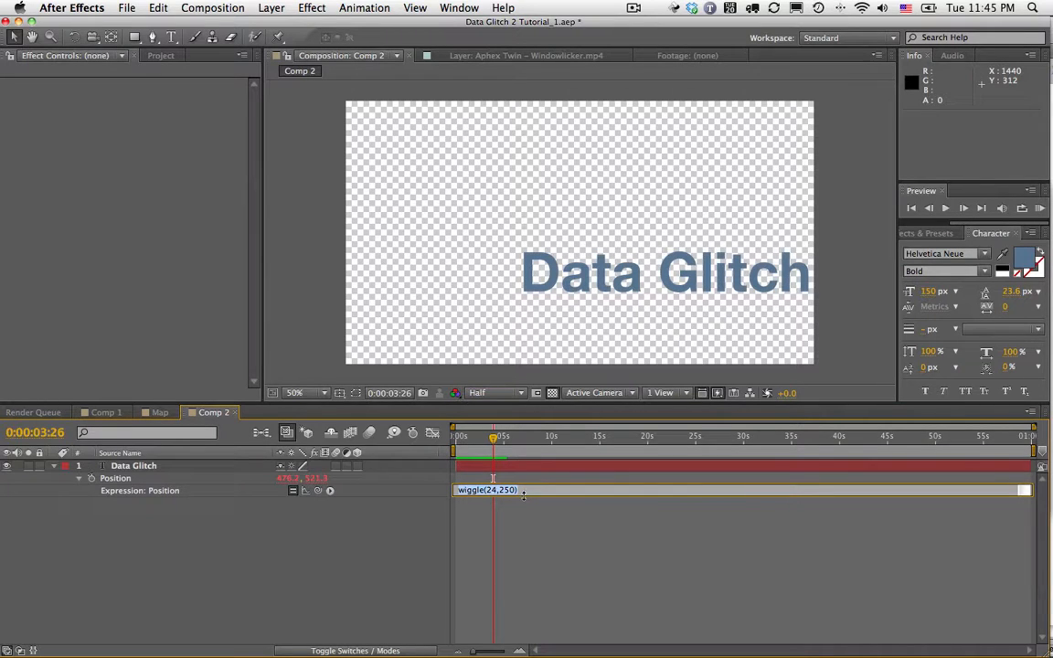
left_click_drag(524, 493, 522, 514)
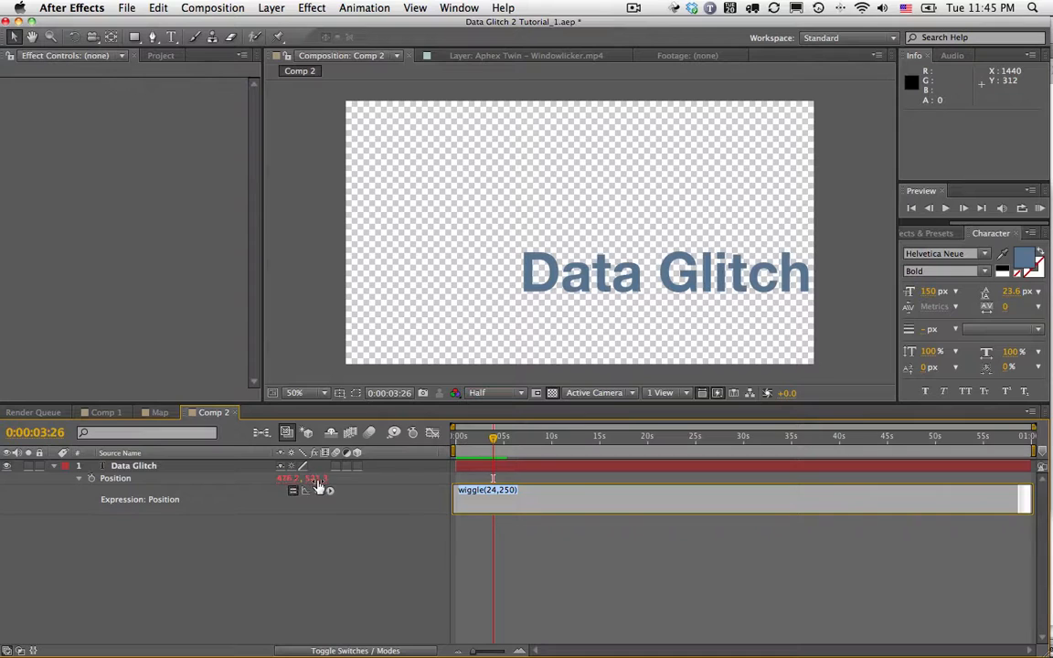
left_click(457, 491)
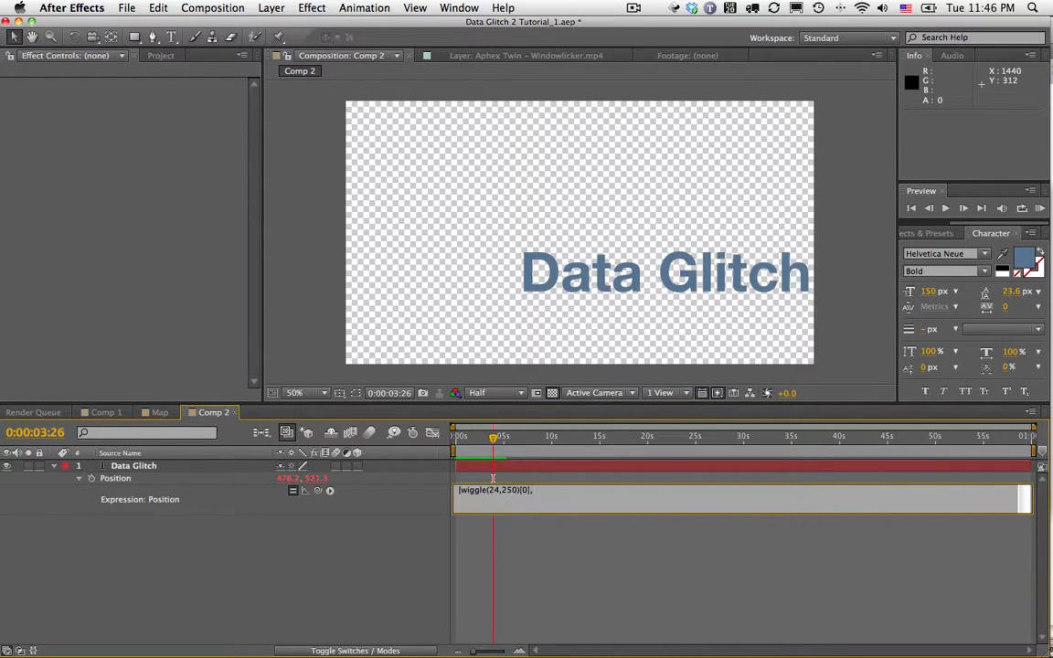
left_click_drag(461, 491, 514, 491)
left_click(552, 492)
type("wiggle(24,250)[0]")
type("10")
left_click(533, 540)
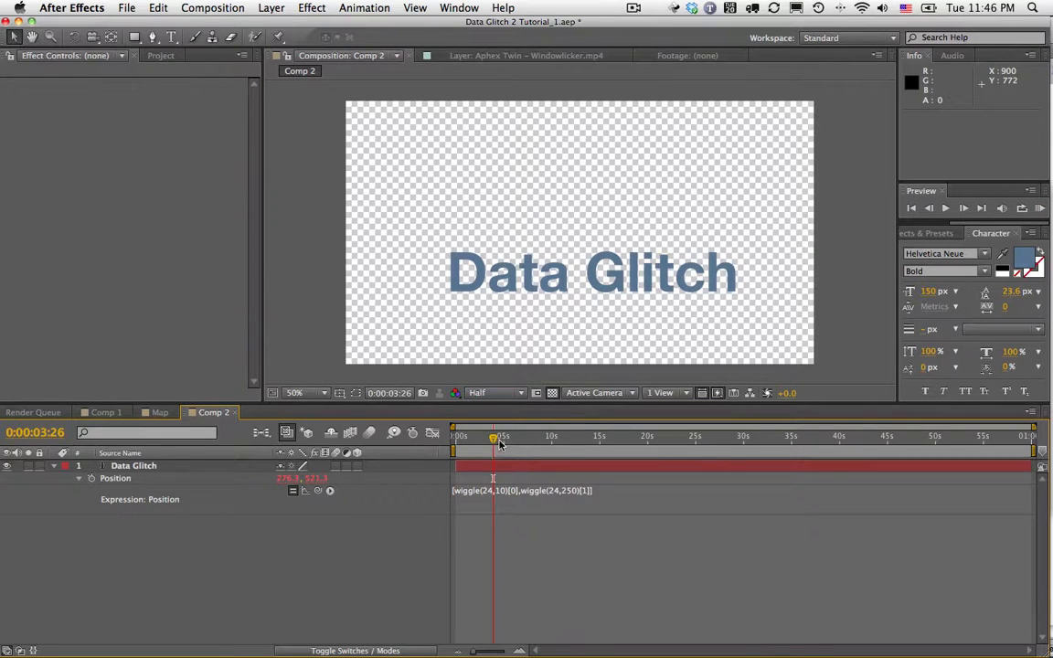
- End the Comp 2 work area at 0:00:03:06 and RAM-preview the wiggling text
left_click_drag(500, 445, 491, 445)
key("n")
left_click(1039, 211)
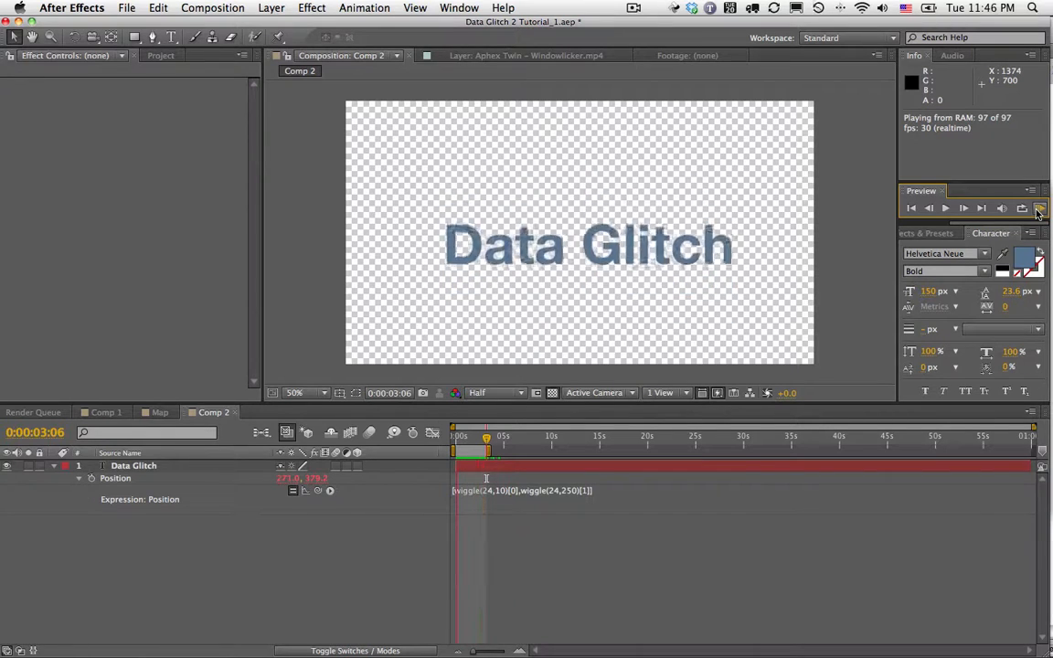
left_click(1039, 210)
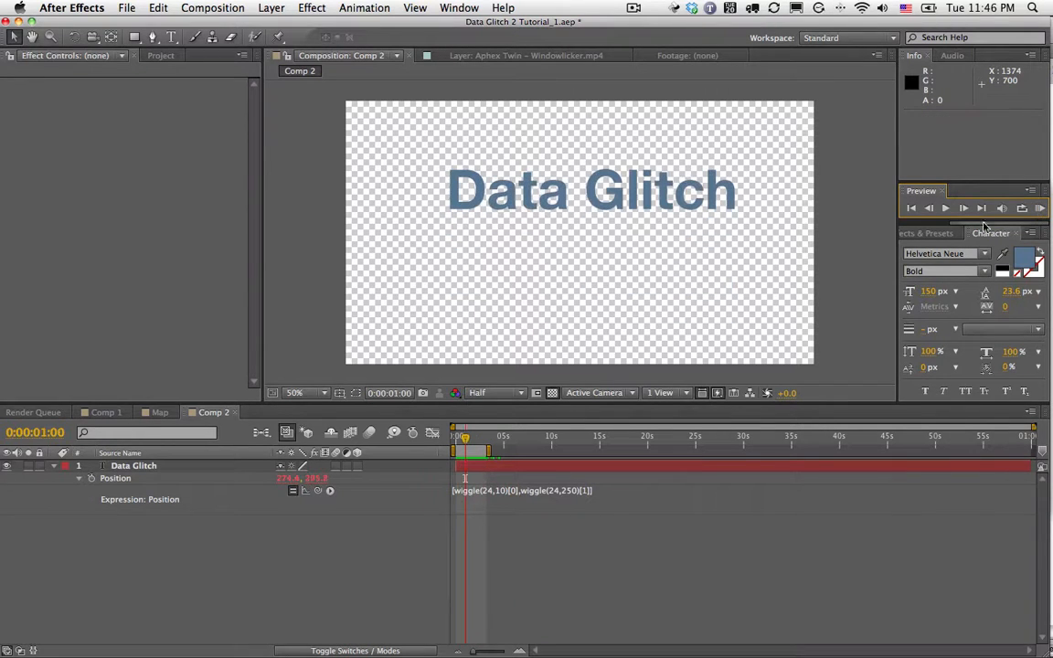
- Turn off the transparency grid and preview the text motion again
left_click(553, 393)
left_click(1040, 209)
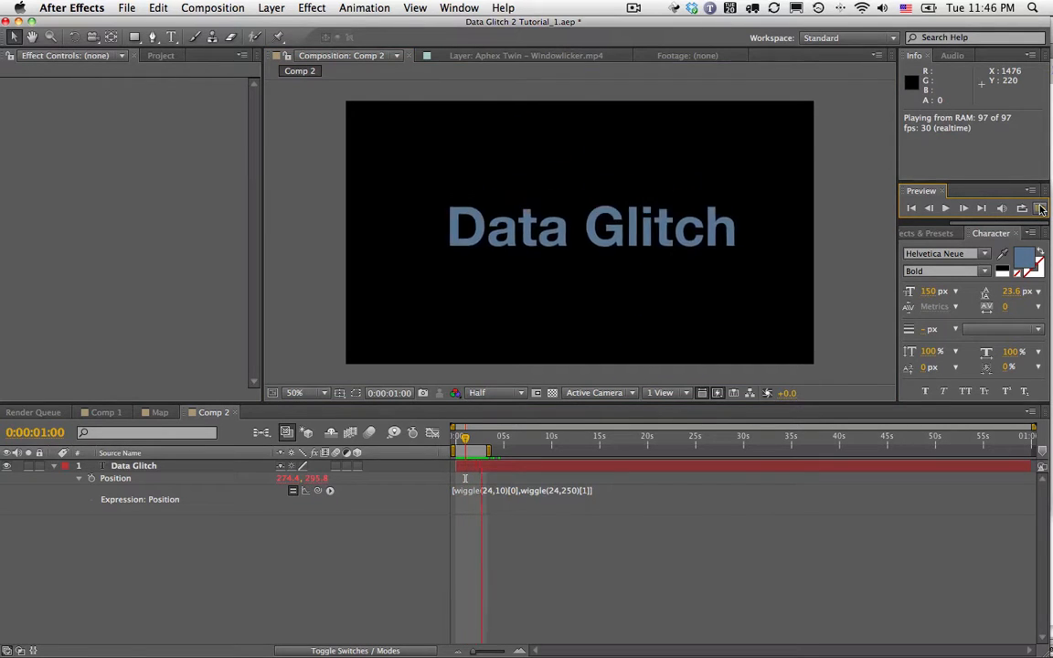
key("space")
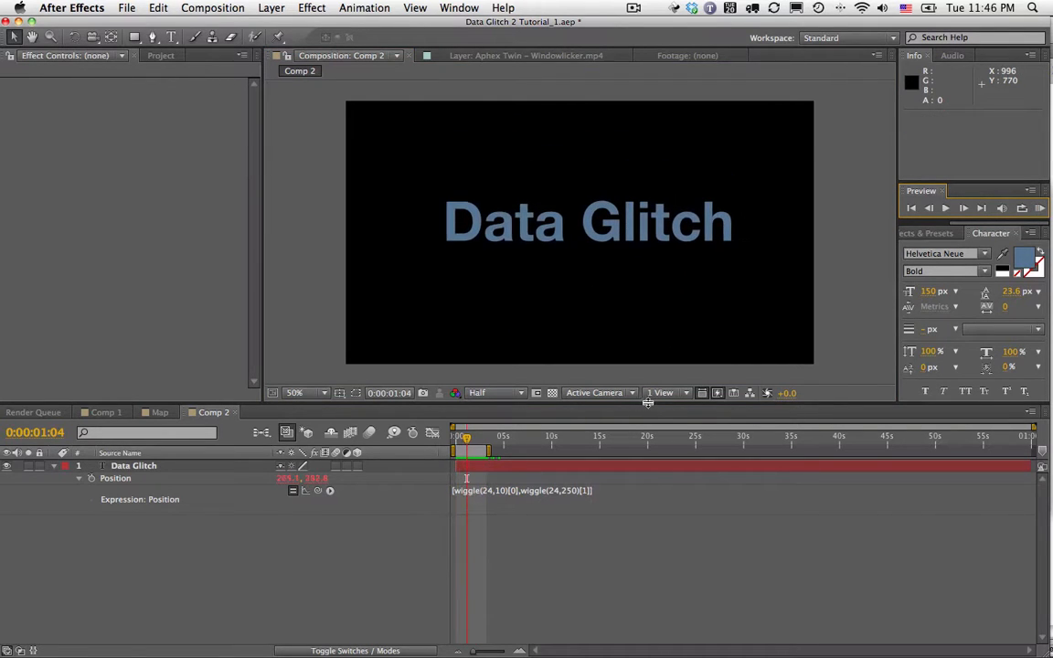
- Insert posterizeTime(5); as the first line of the Position expression and preview the stepped text motion
left_click(457, 491)
left_click(460, 491)
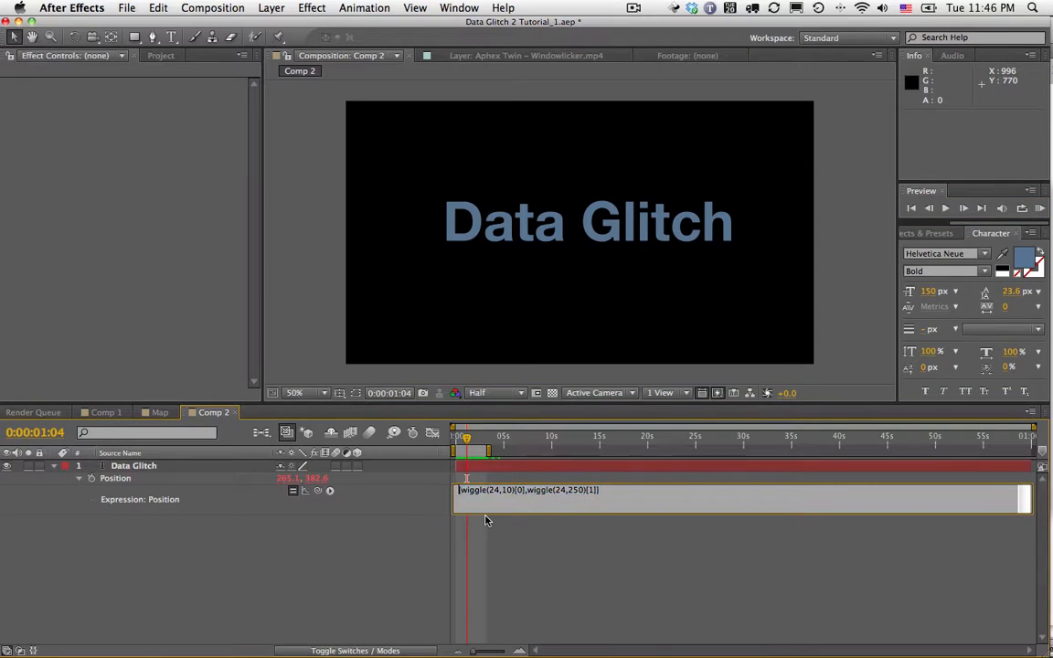
key("Return")
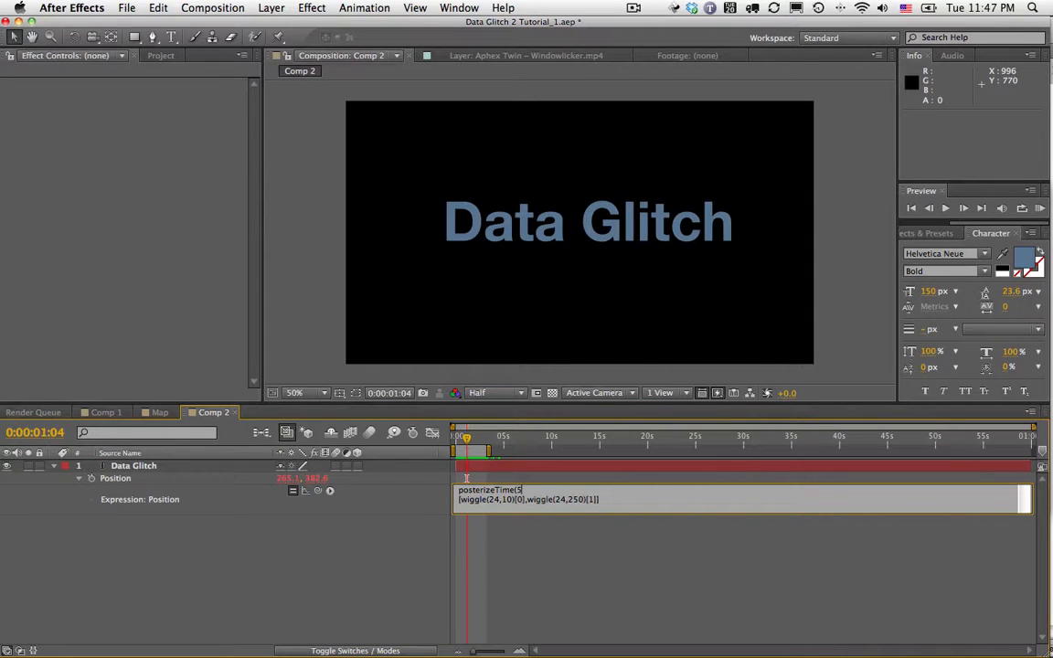
left_click(524, 549)
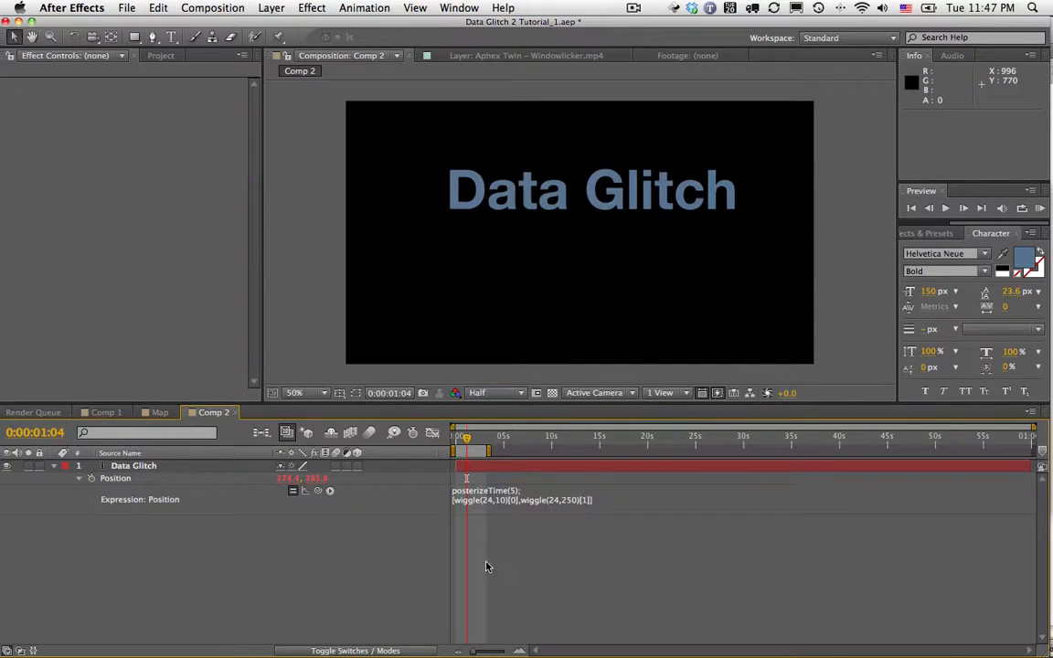
left_click(1040, 207)
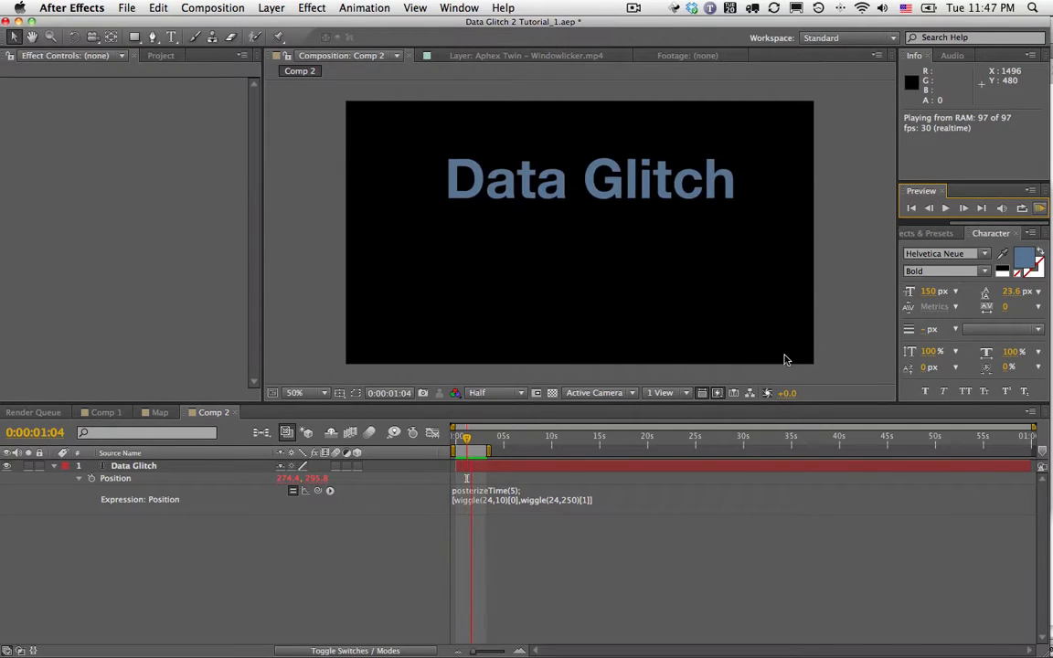
key("space")
- Extend the work area to about 10 seconds and add a Slider Control named fps to the Data Glitch layer
left_click_drag(490, 451, 556, 450)
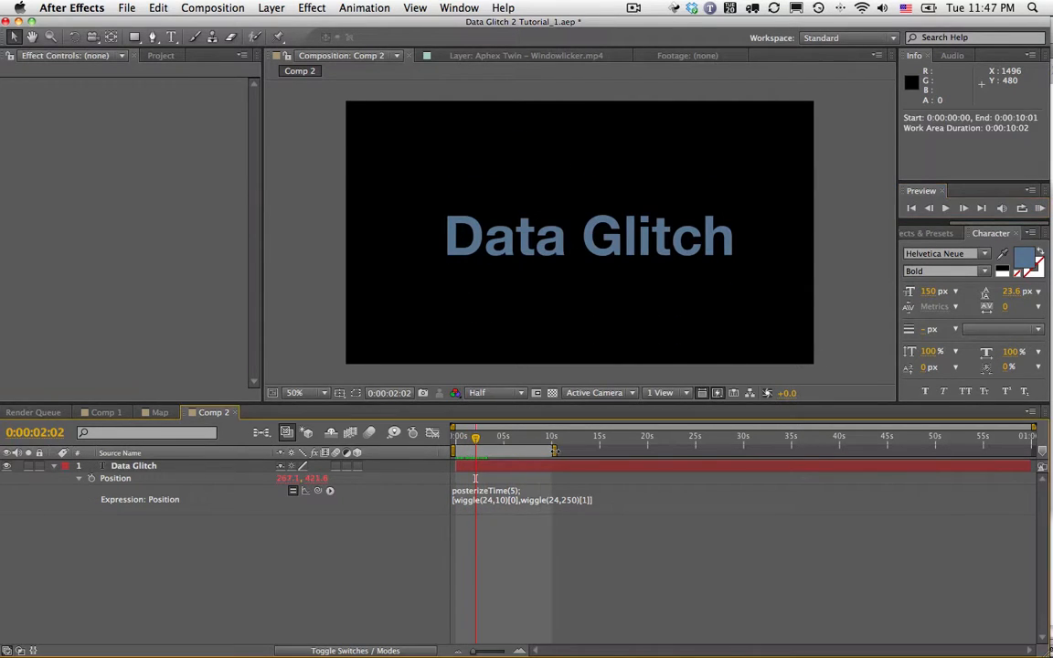
left_click(128, 466)
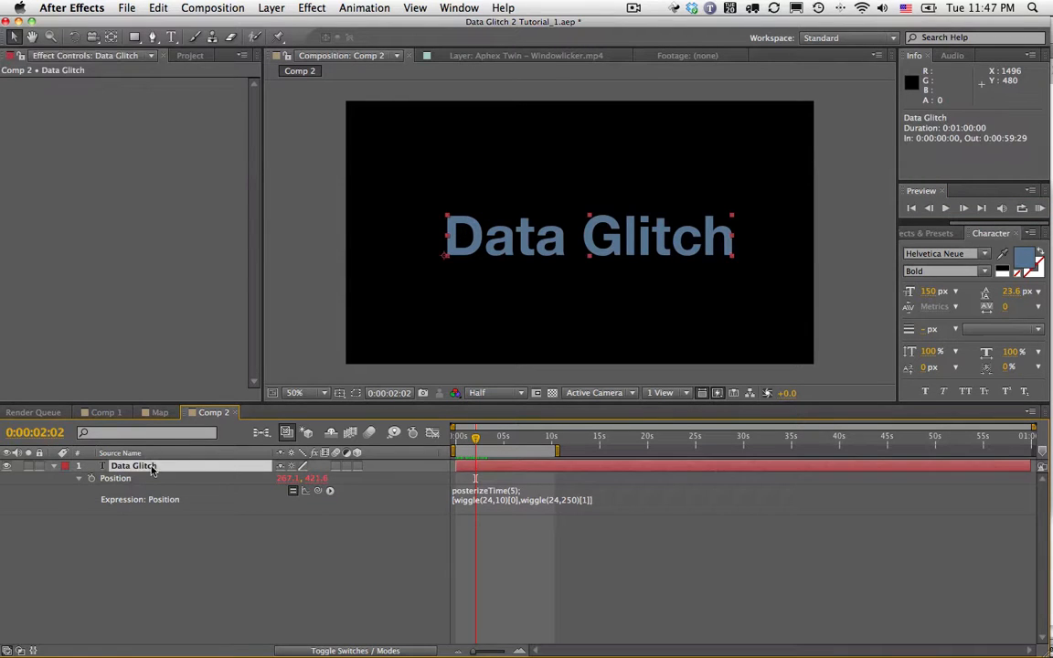
left_click(311, 7)
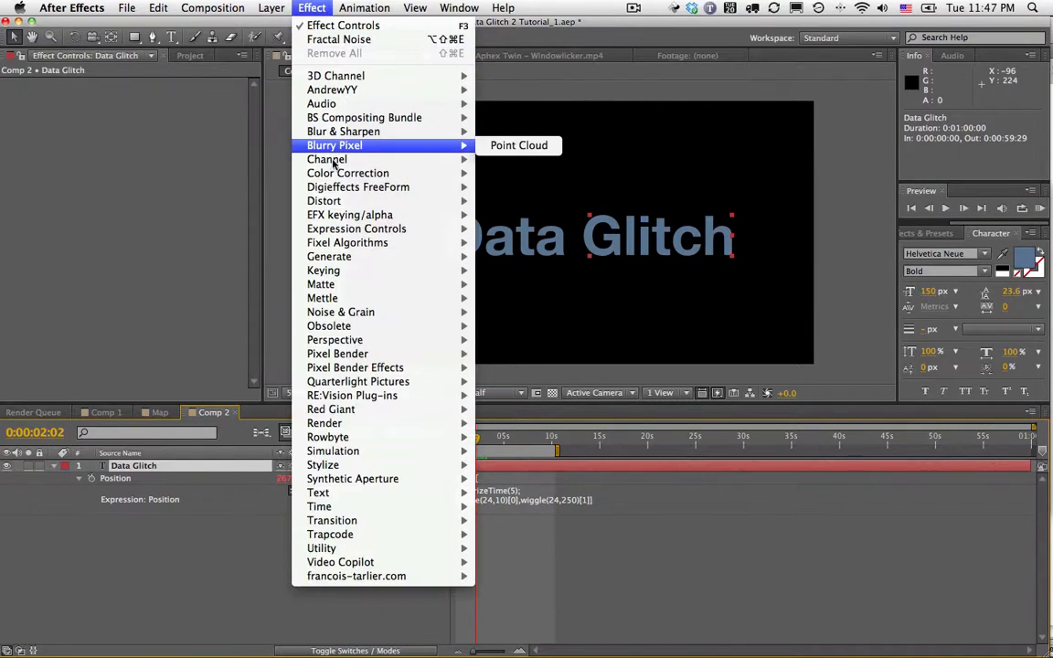
mouse_move(357, 229)
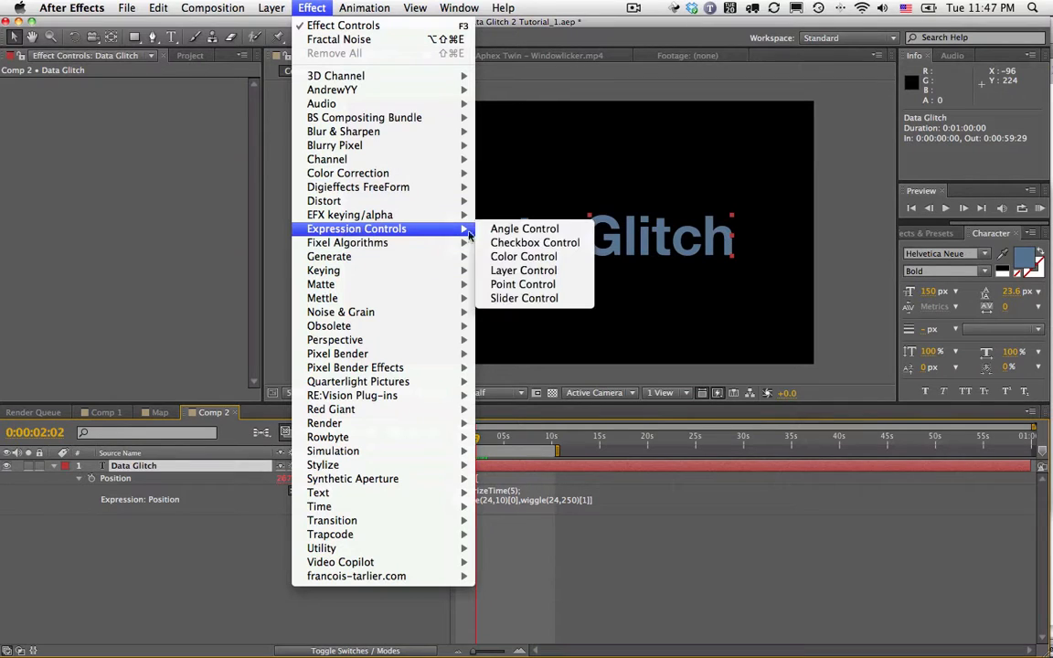
left_click(506, 298)
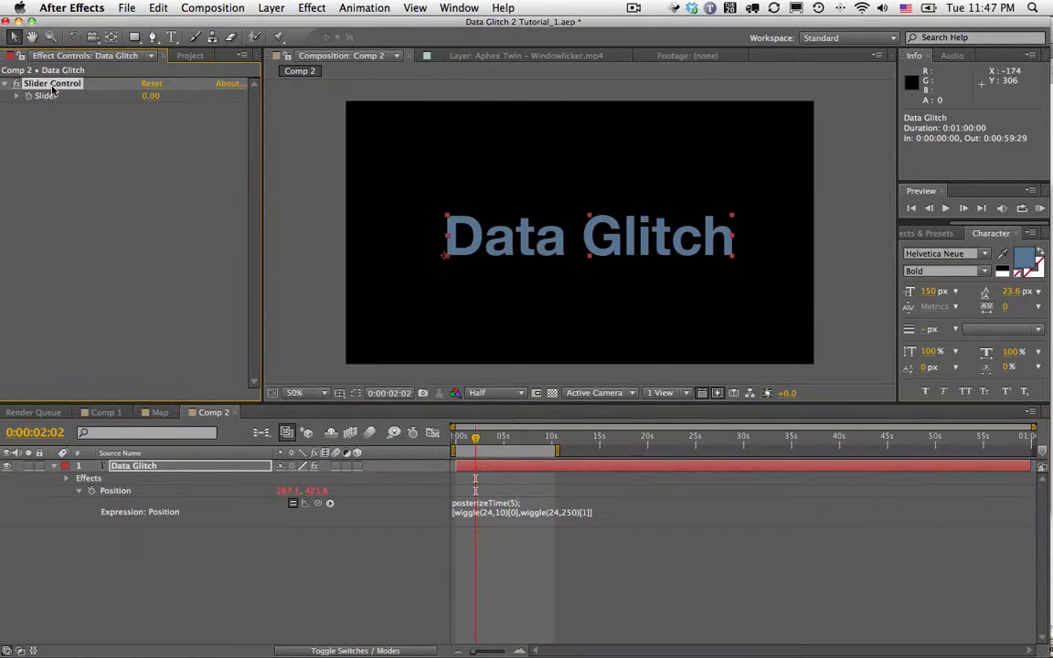
key("Return")
type("fps")
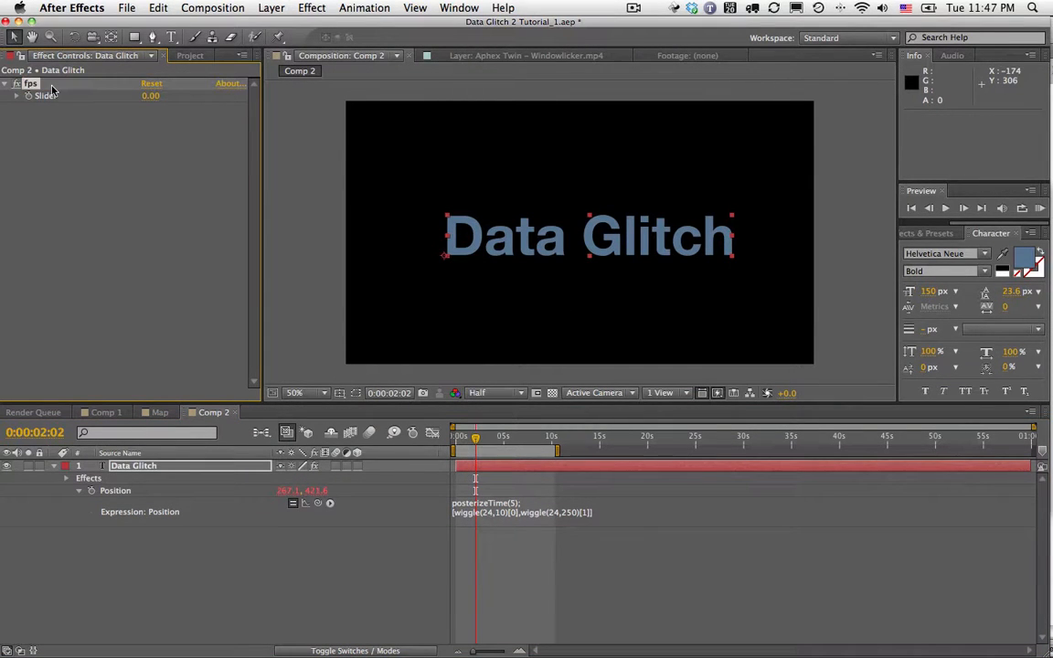
- Replace the 5 in posterizeTime with a link to the fps slider, effect("fps")("Slider")
left_click(512, 504)
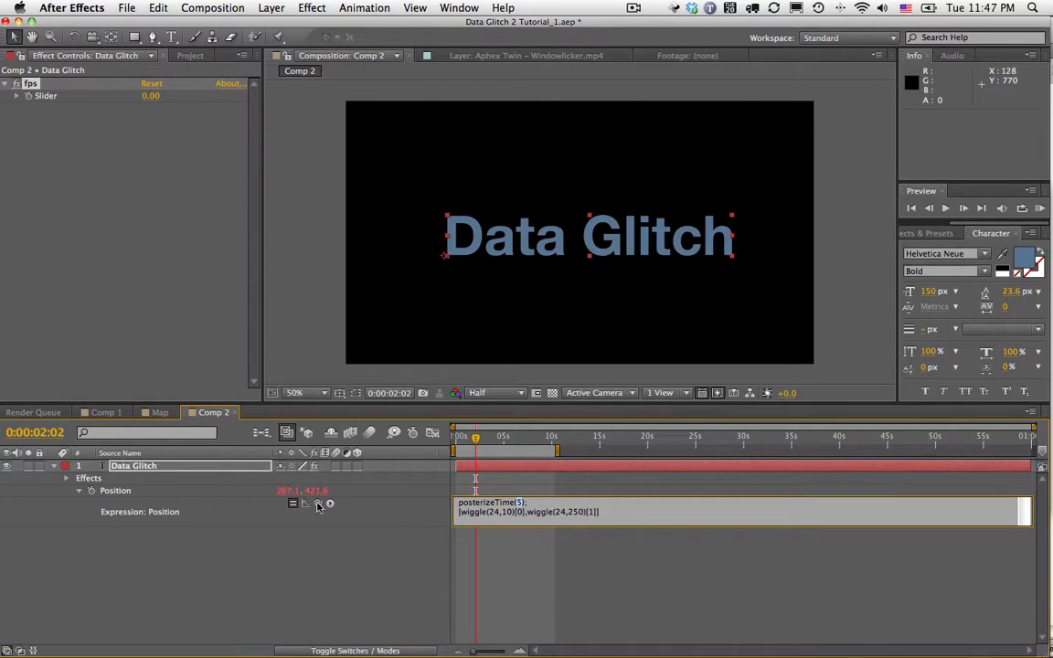
left_click_drag(317, 503, 53, 97)
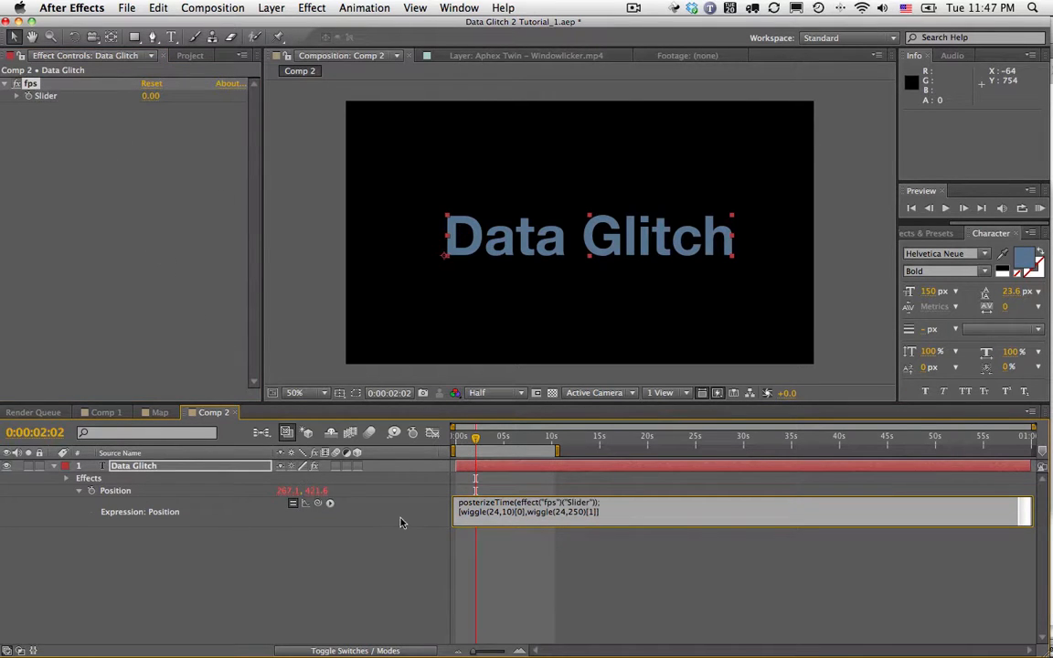
left_click(419, 556)
- Keyframe the fps slider at 30 at the start of the composition and 1 at 0:00:04:24
key("Home")
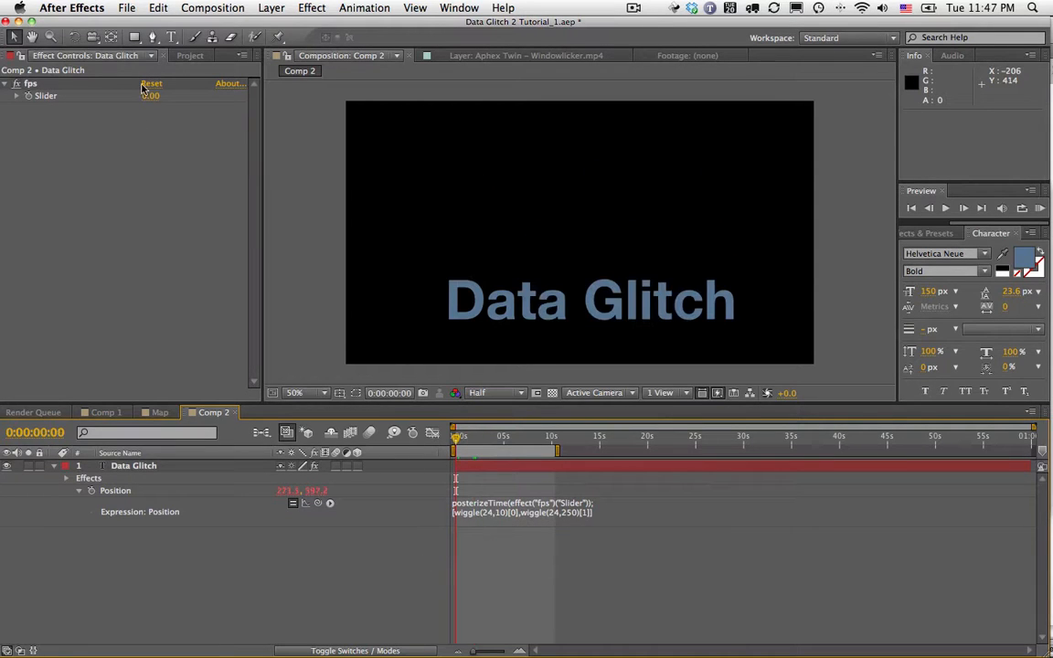
left_click(152, 96)
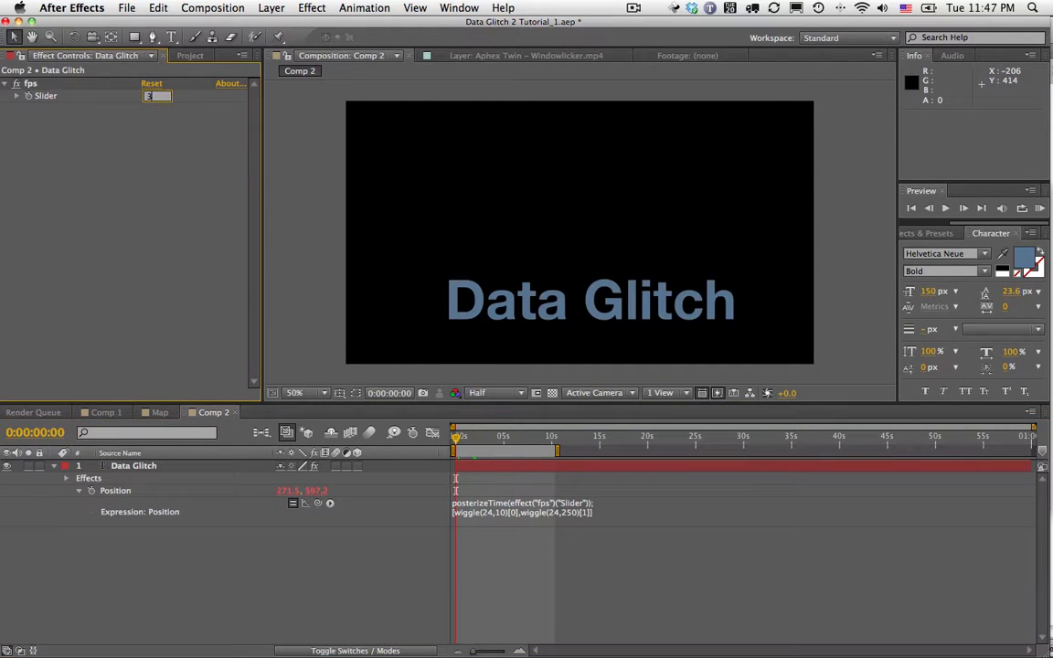
type("30")
key("Return")
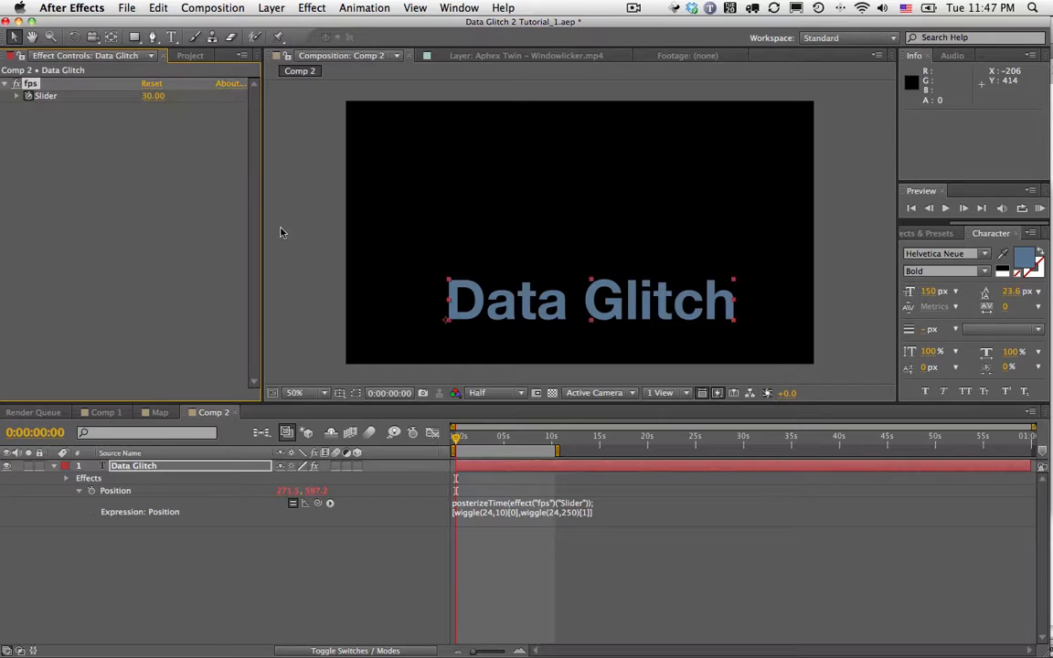
left_click(501, 443)
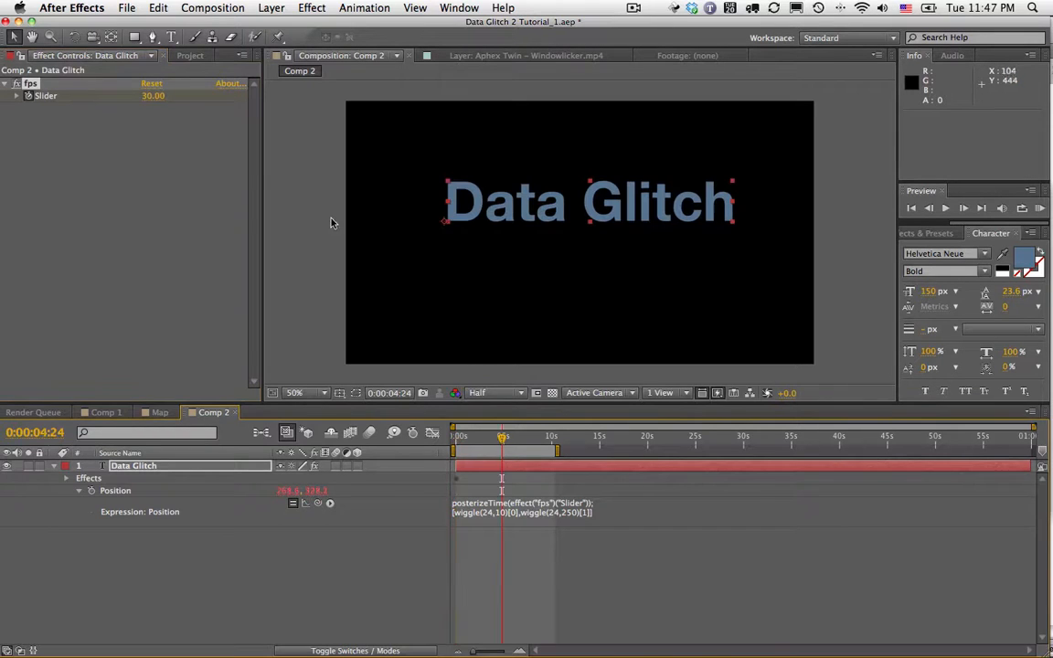
left_click(157, 96)
type("1")
left_click(436, 618)
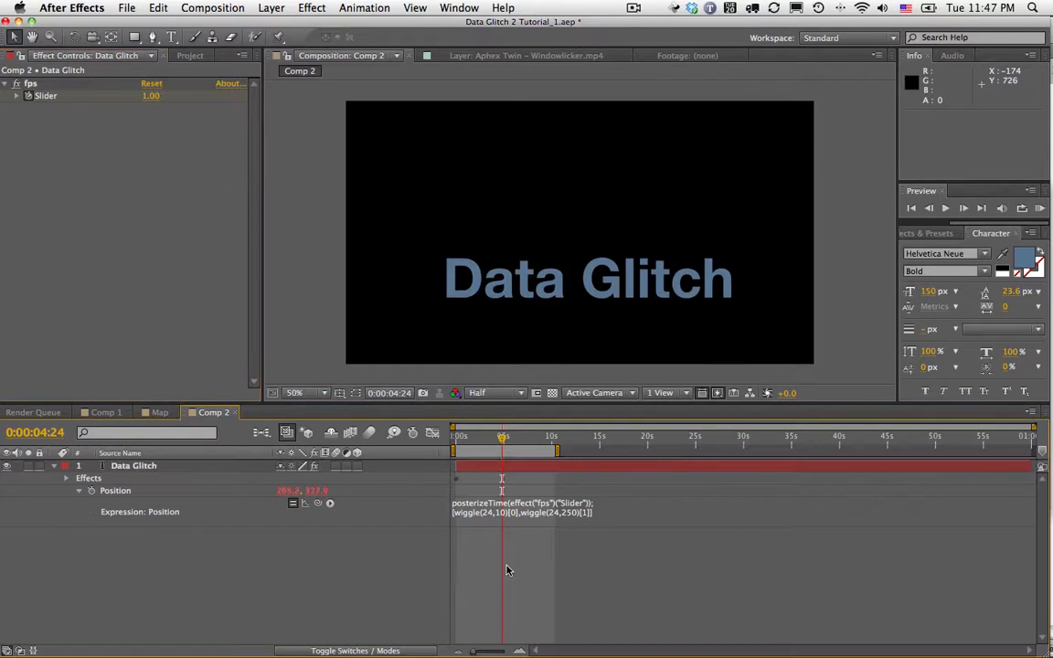
- Preview the text with the animated frame rate and scrub through the slowdown up to 0:00:05:08
left_click(1041, 208)
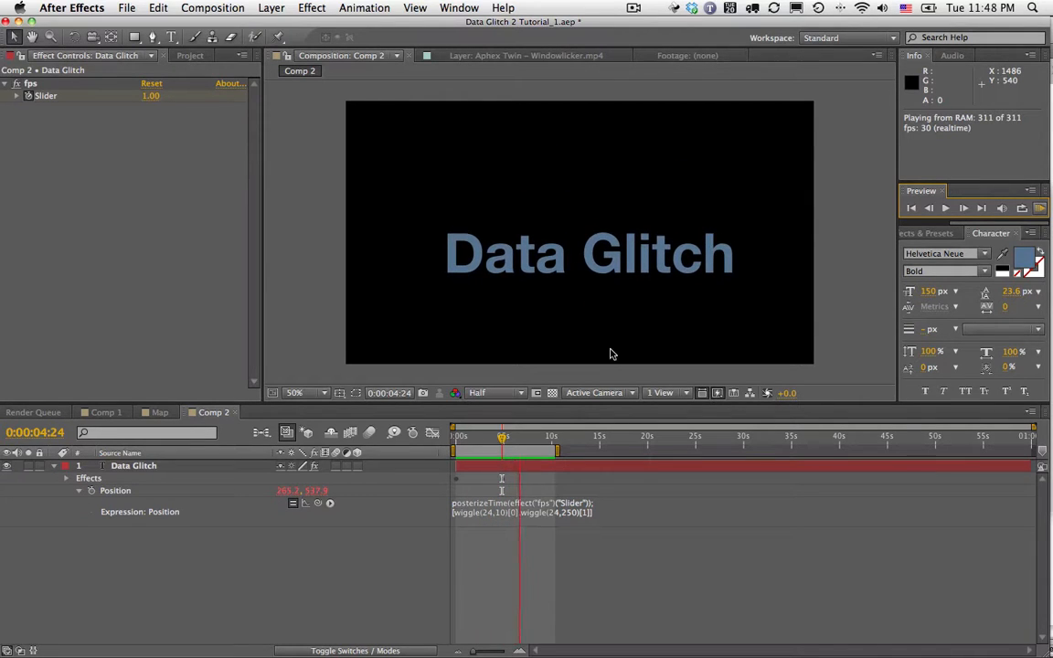
left_click(485, 442)
mouse_move(485, 441)
left_mouse_down()
mouse_move(459, 443)
mouse_move(506, 441)
left_mouse_up()
- Examine the Position expression in Comp 1 and the Wiggle Multiplier slider it references on the Data Glitch 2 layer
left_click(103, 413)
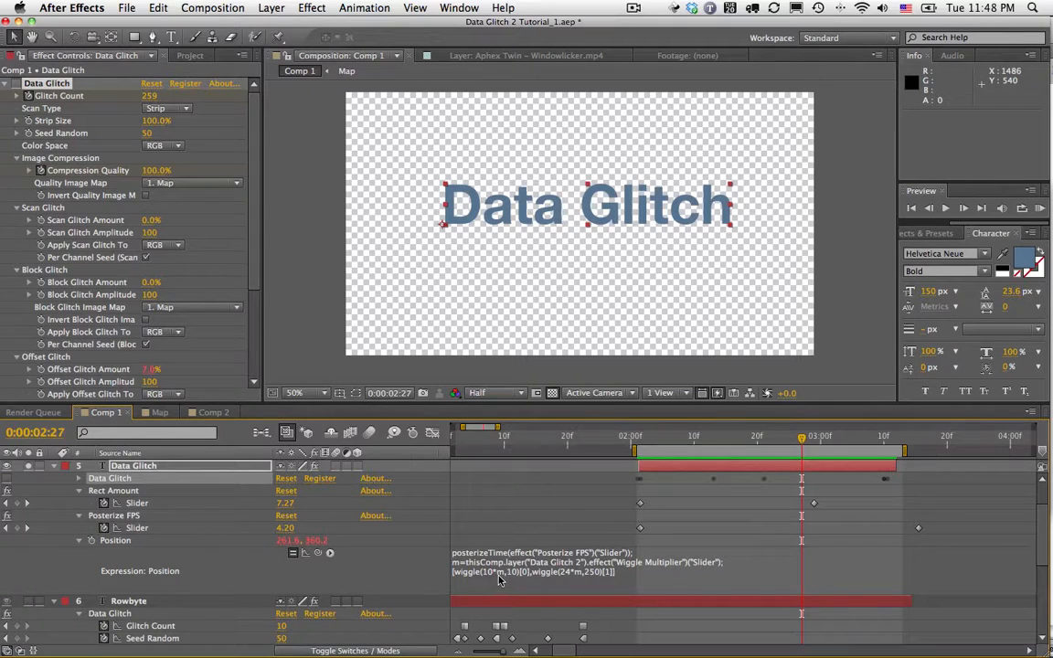
left_click(123, 490)
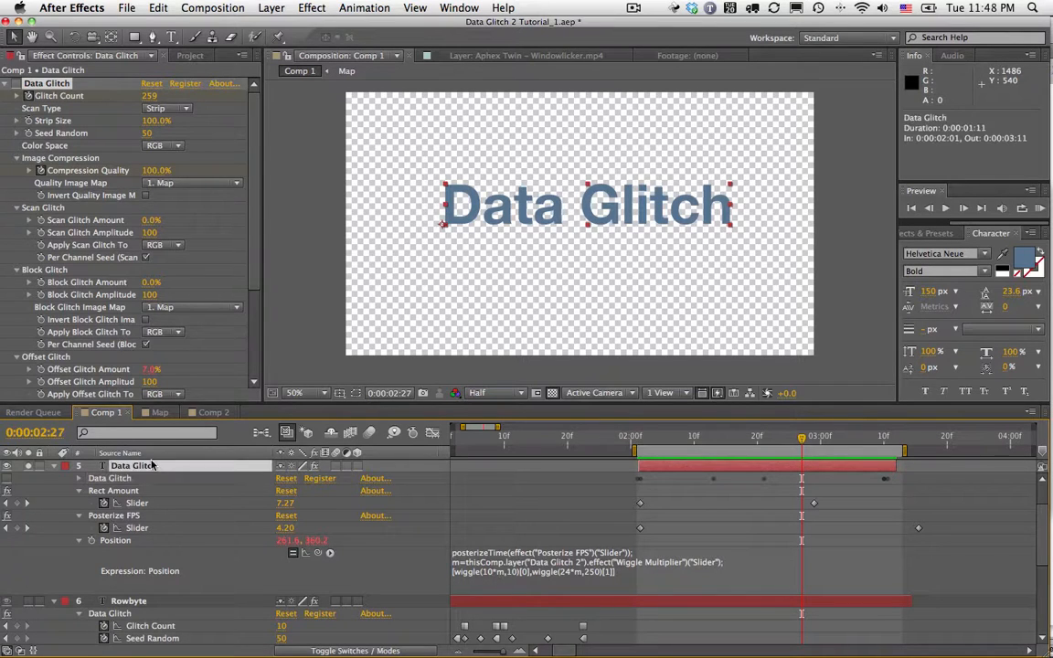
scroll(66, 361, "down", 5)
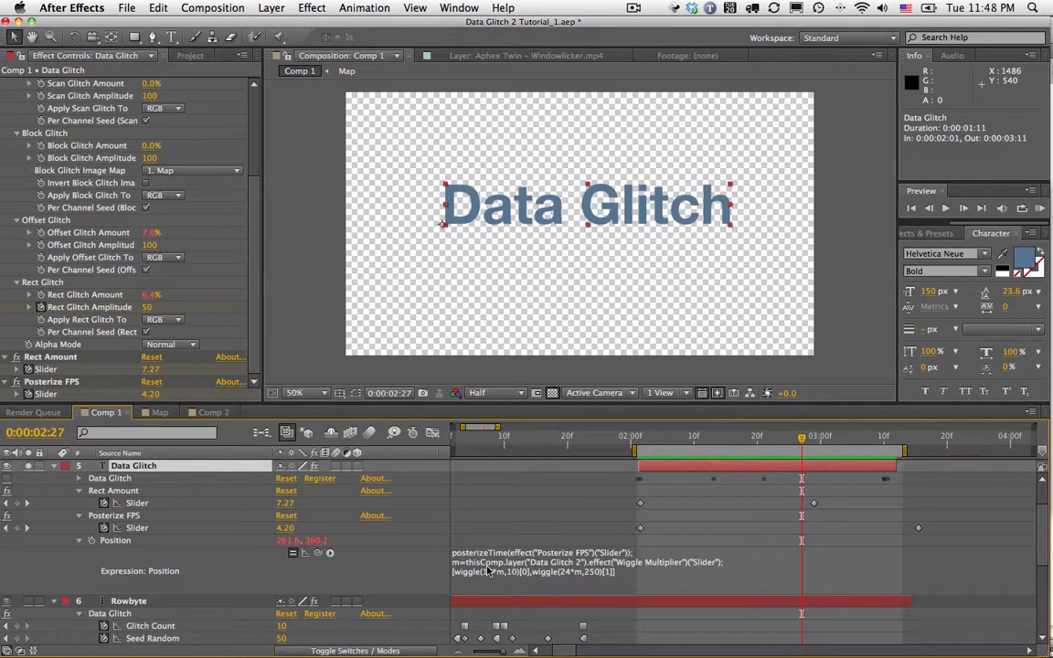
scroll(496, 571, "up", 1)
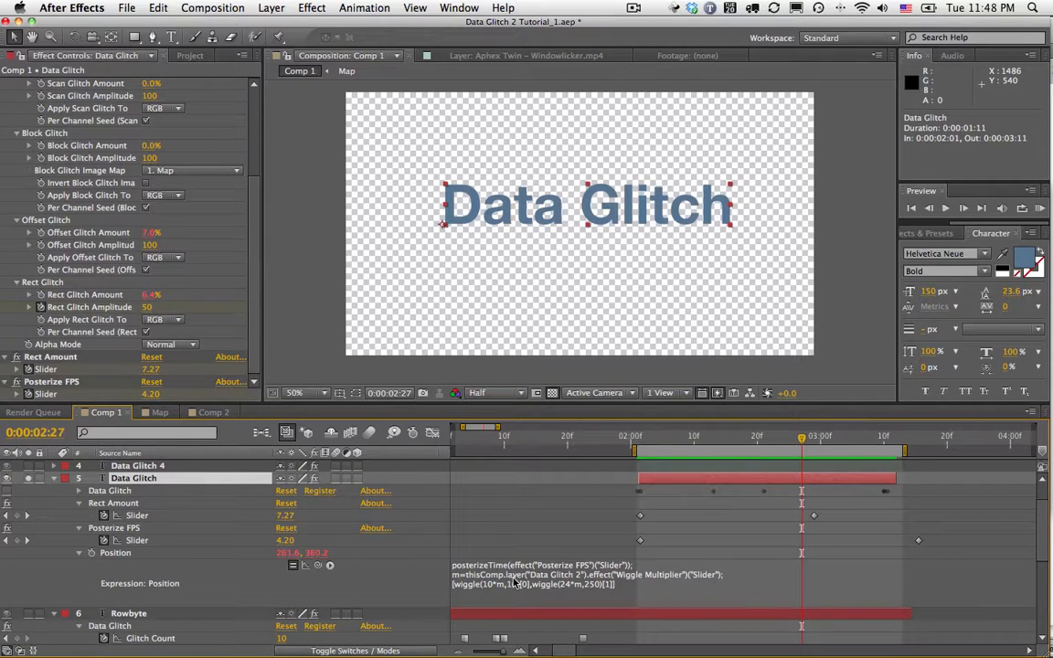
scroll(465, 525, "up", 3)
left_click(162, 479)
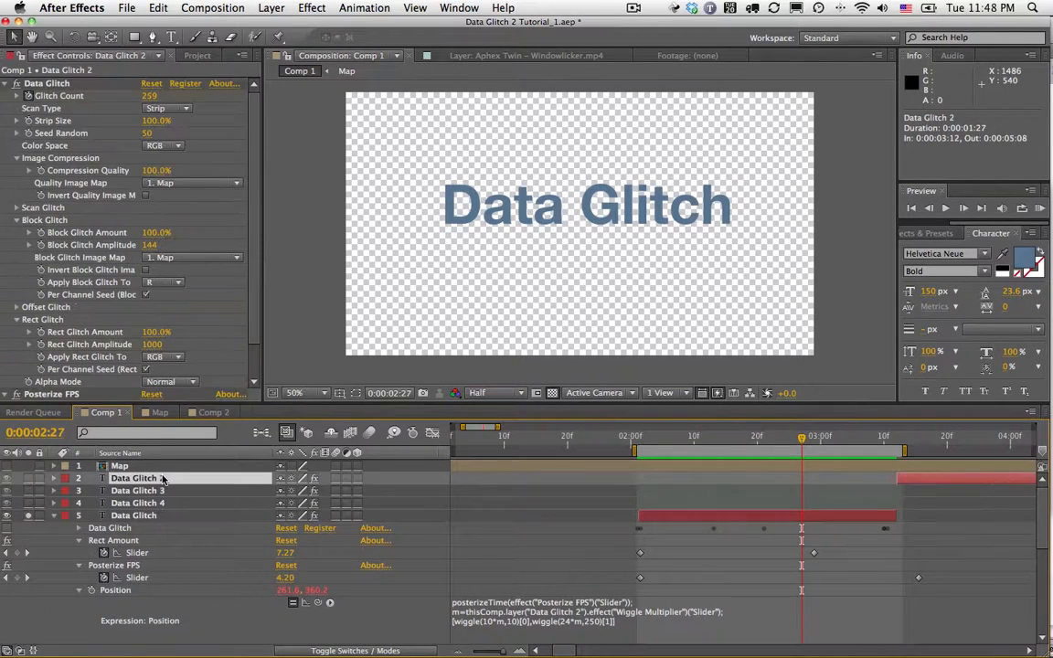
scroll(141, 259, "down", 3)
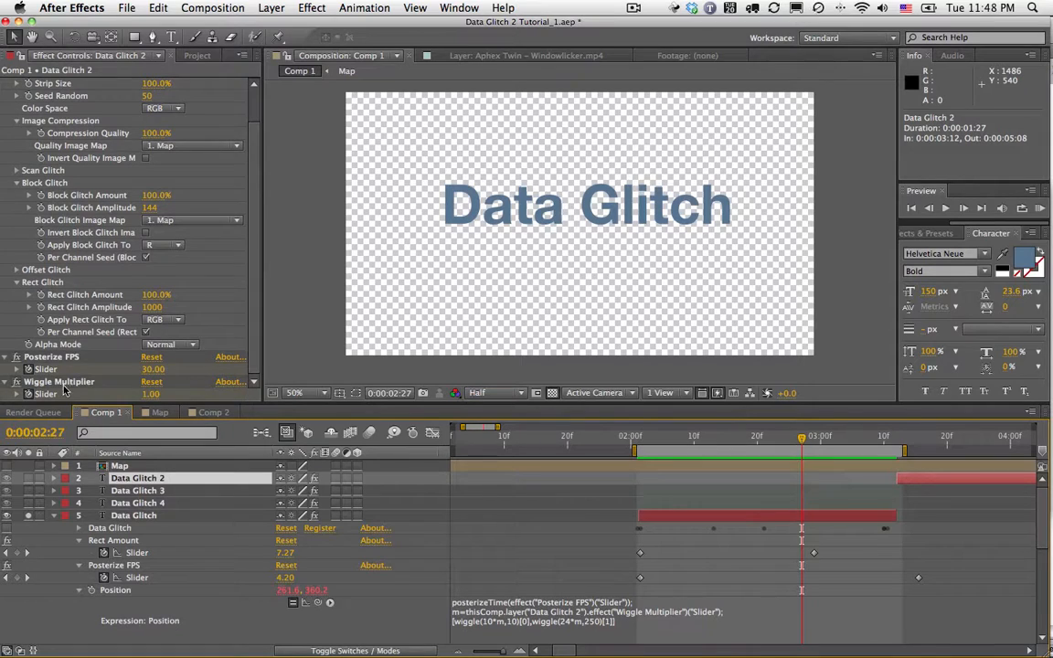
- Return to Comp 2 and scrub the wiggling text back to 0:00:02:04
left_click(211, 412)
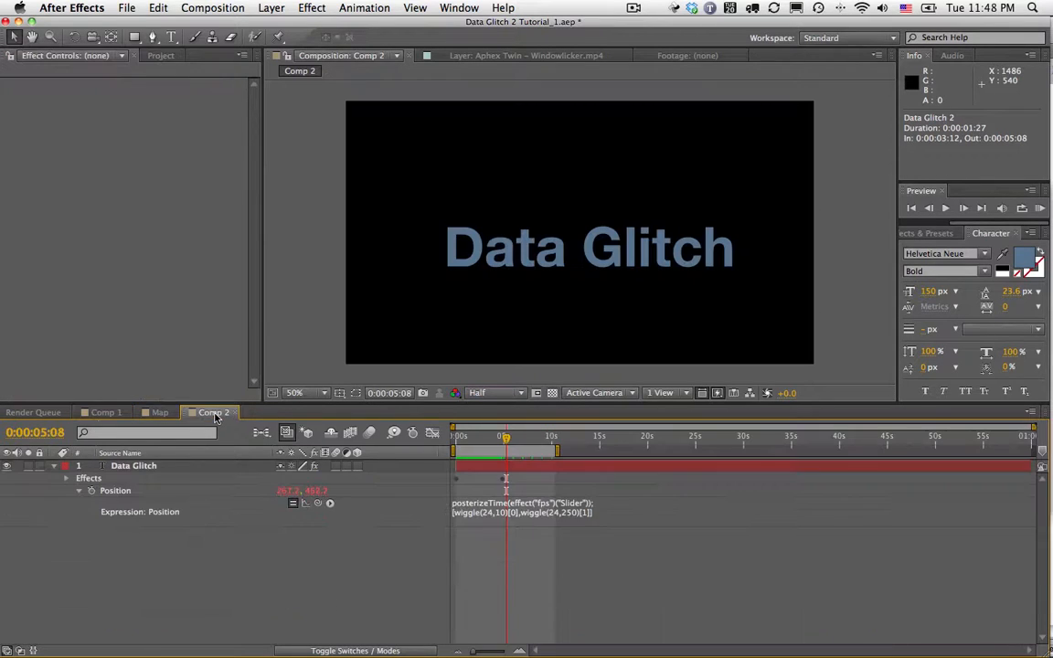
left_click_drag(504, 441, 474, 441)
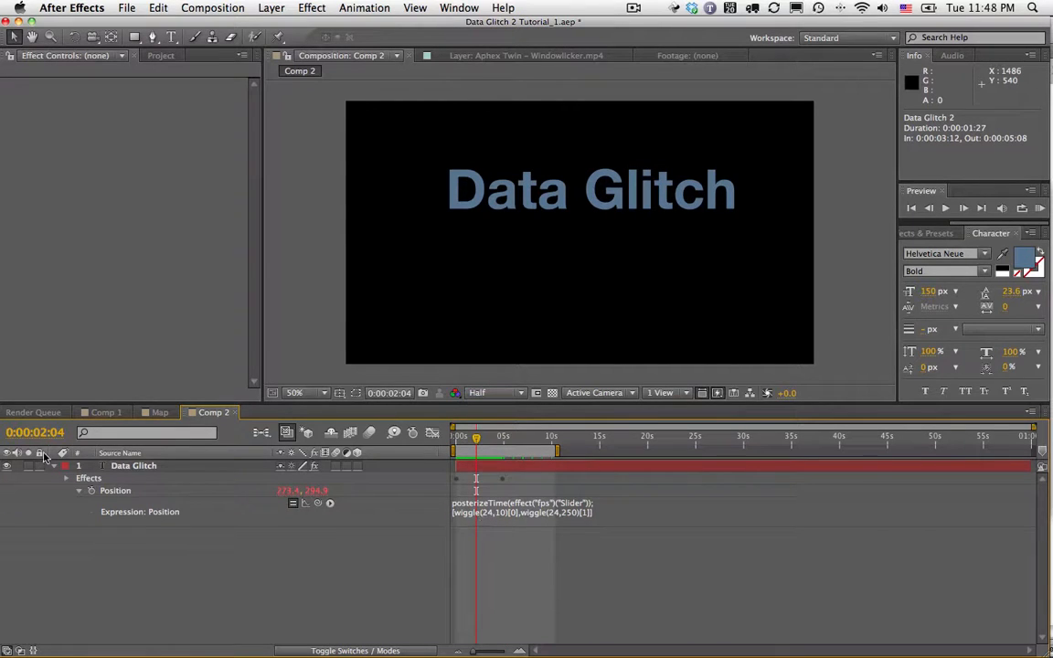
- Add a second Slider Control effect to the Data Glitch text layer and name it Wiggle Muliplier
left_click(128, 466)
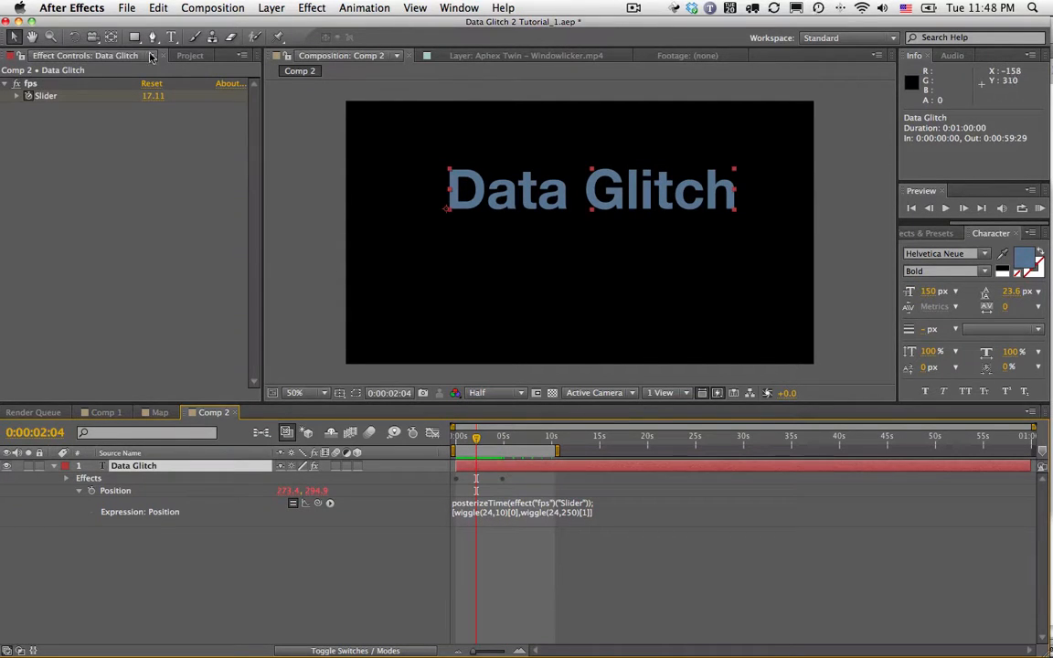
left_click(311, 7)
left_click(340, 39)
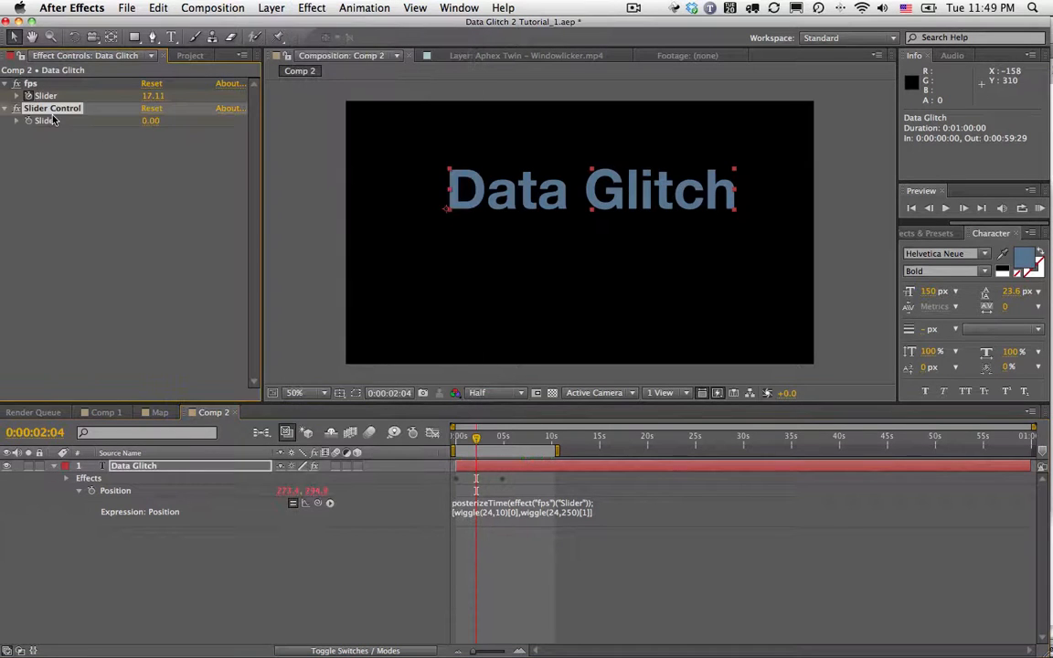
key("Return")
type("Wiggle Muliplier")
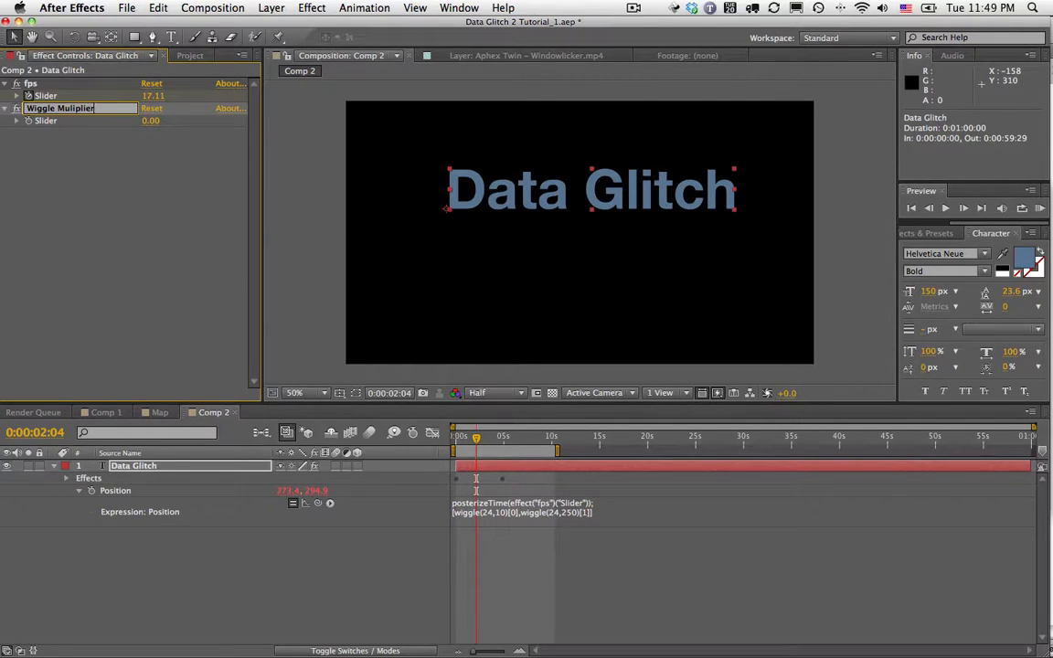
key("Return")
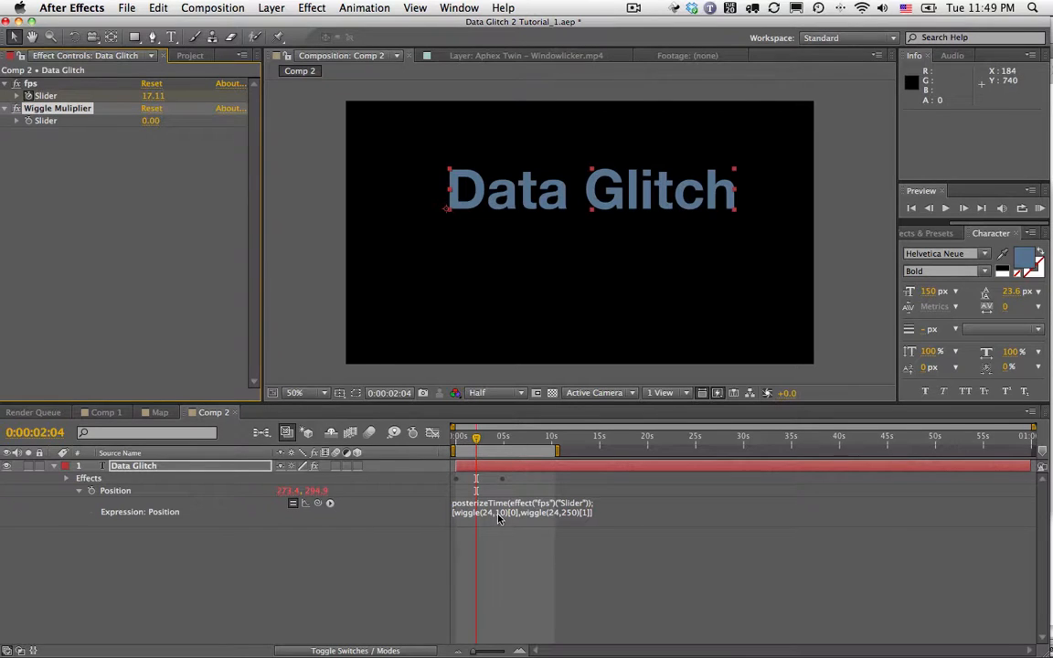
- Keyframe the Wiggle Muliplier slider at 1 at 0:00:00:07 and 0 at 0:00:04:24
left_click_drag(490, 443, 457, 439)
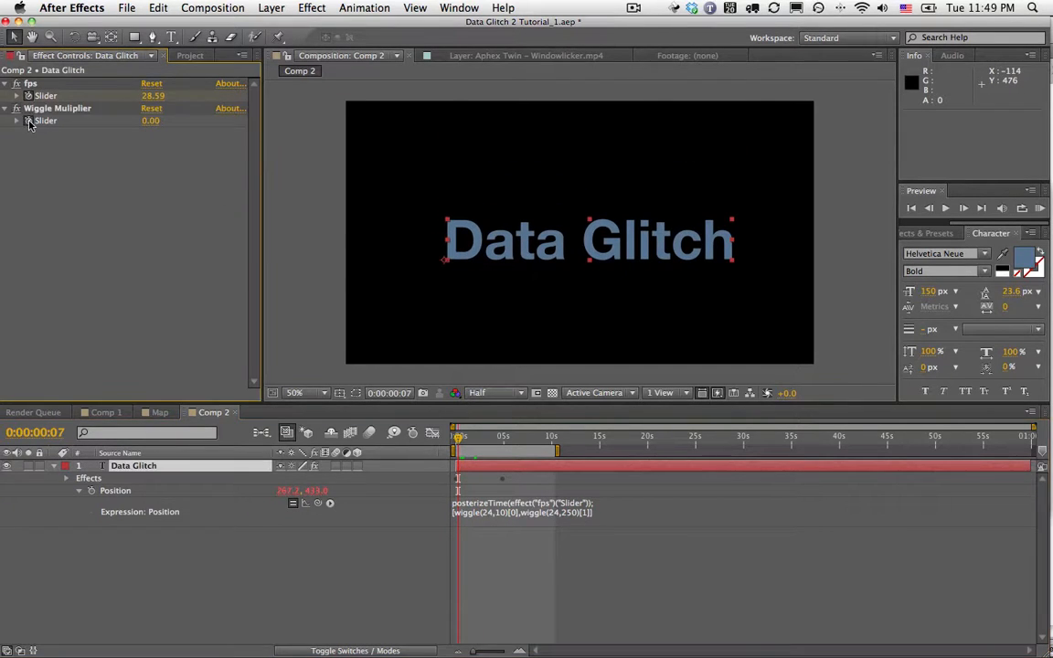
left_click(149, 120)
type("1")
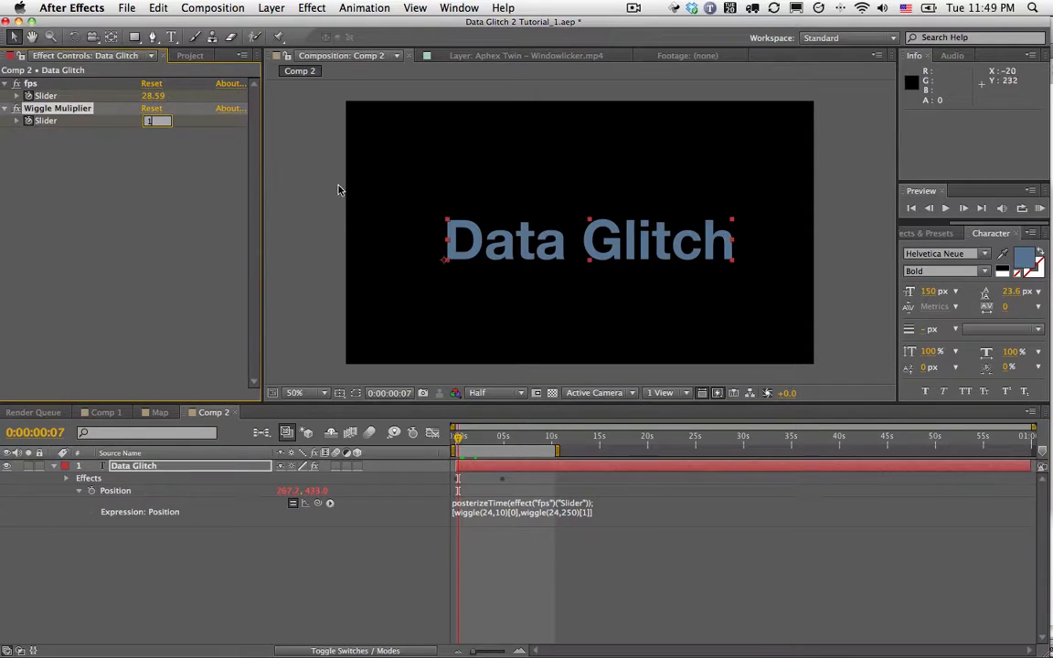
left_click(502, 442)
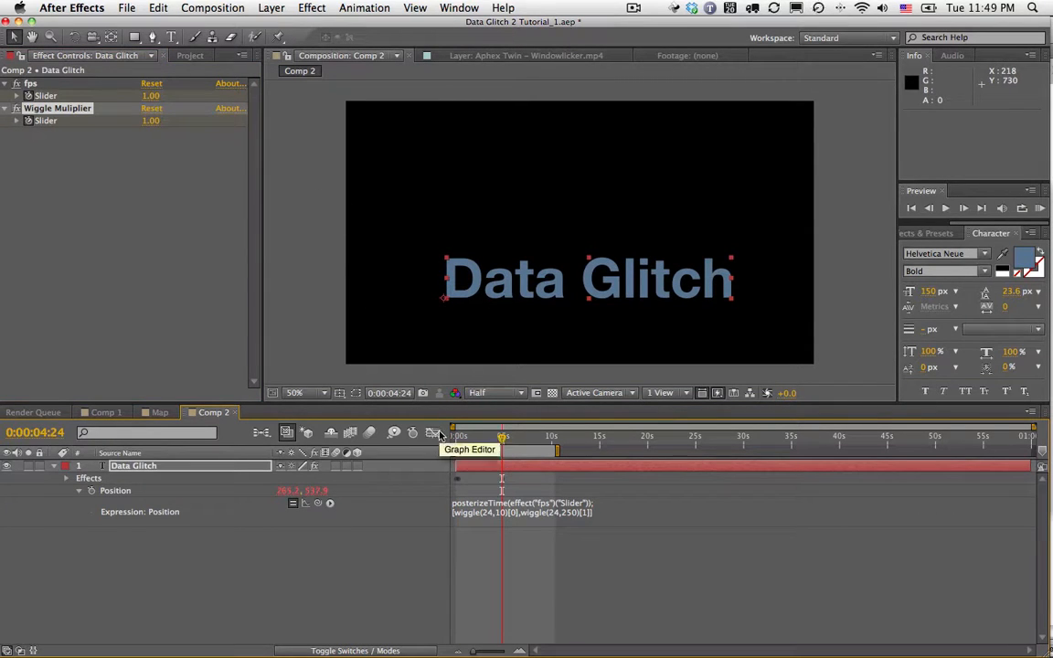
key("u")
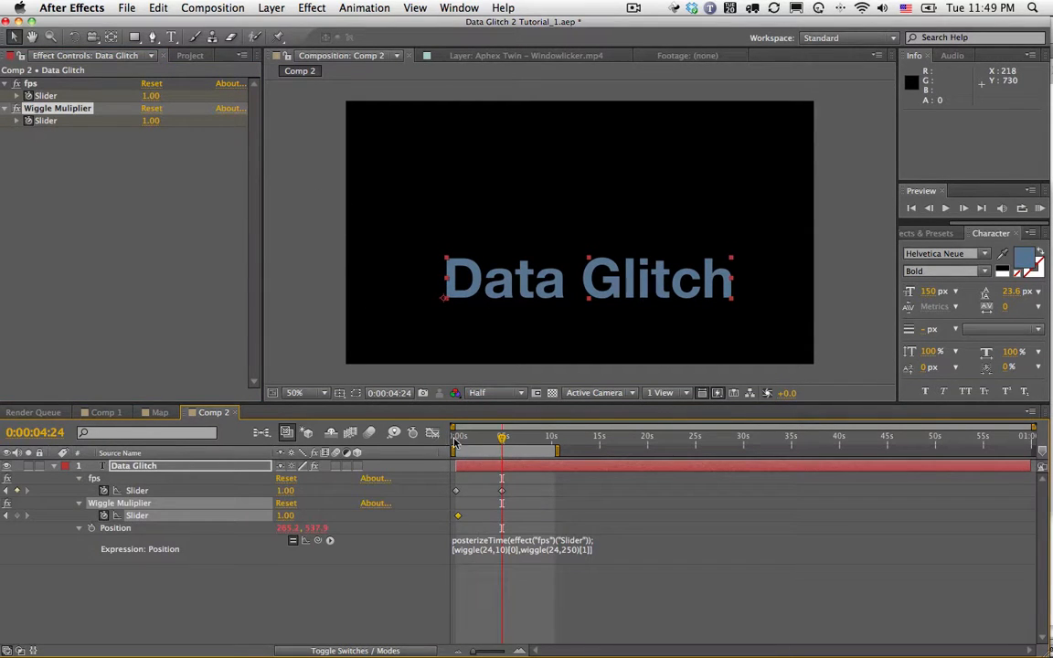
left_click(151, 121)
type("0")
left_click(416, 563)
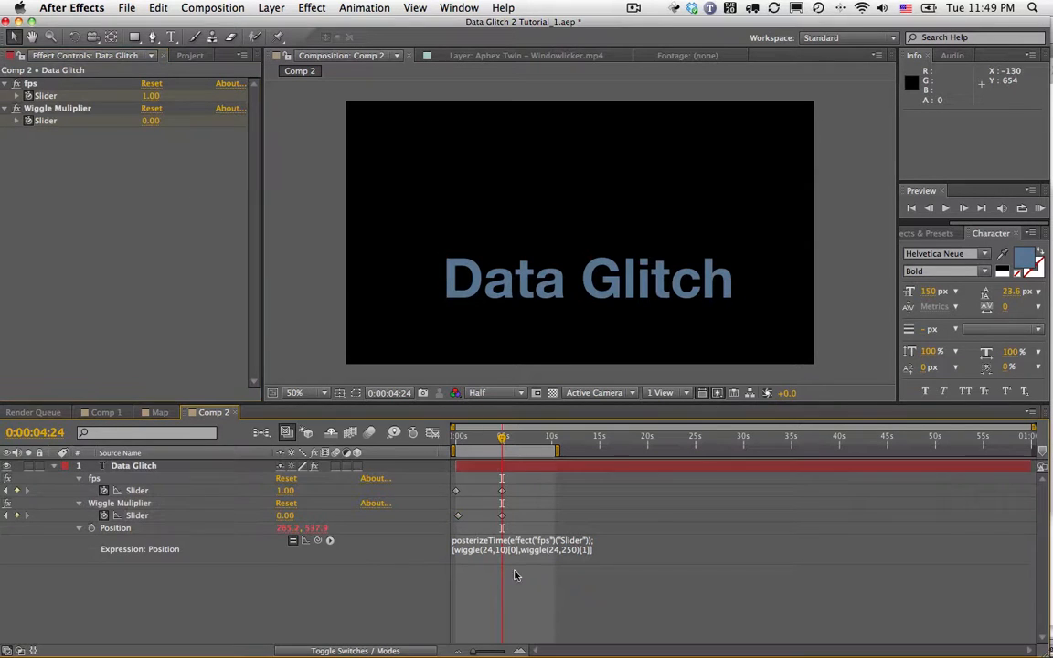
- Add a variable m to the Position expression, below the posterizeTime line, that references the Wiggle Muliplier slider
left_click(520, 542)
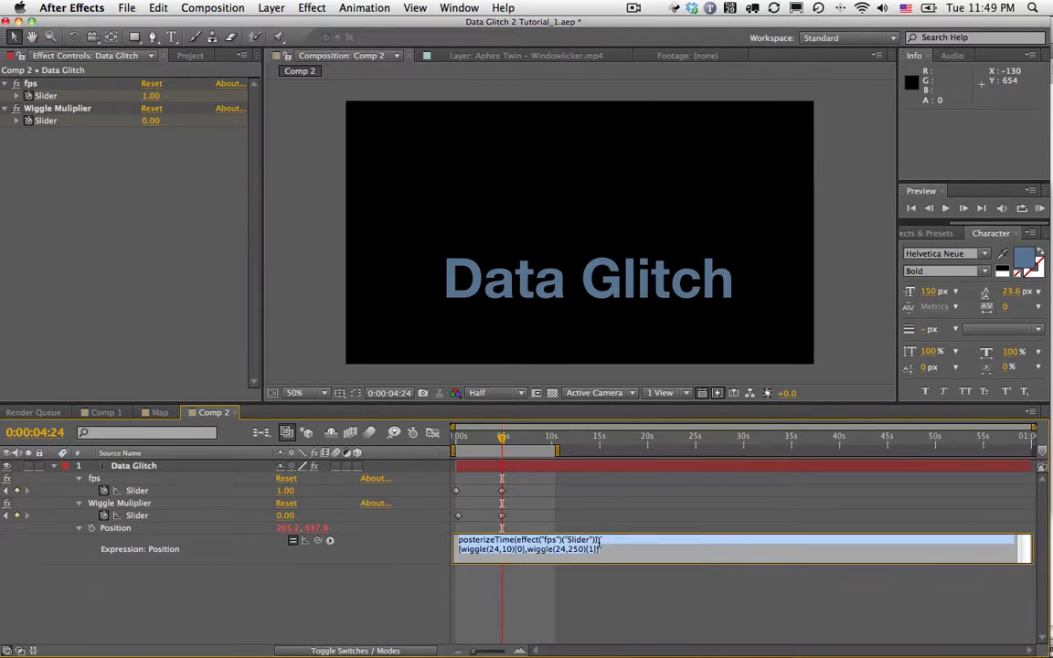
left_click(610, 541)
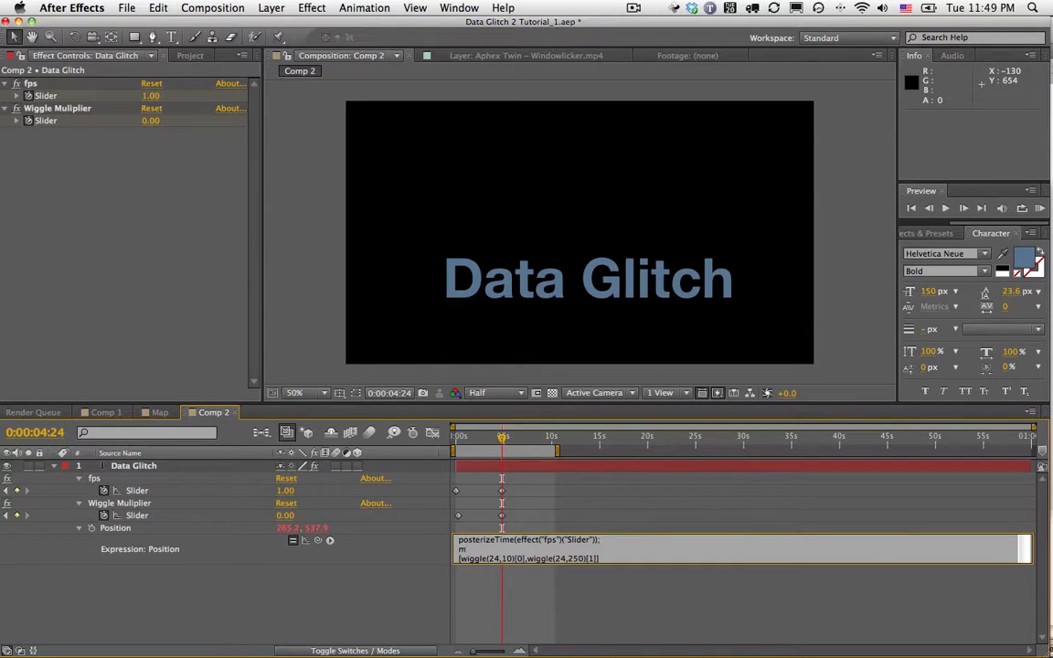
left_click_drag(318, 540, 137, 517)
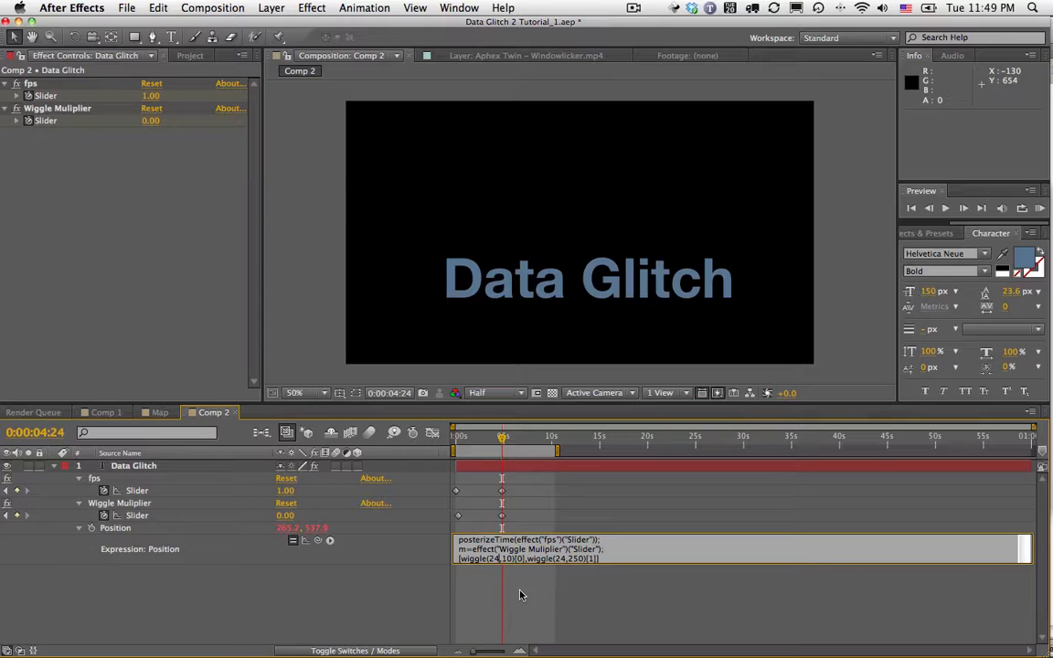
- Multiply the frequency of 24 by m in both wiggle terms of the Position expression
left_click(497, 559)
type("*m")
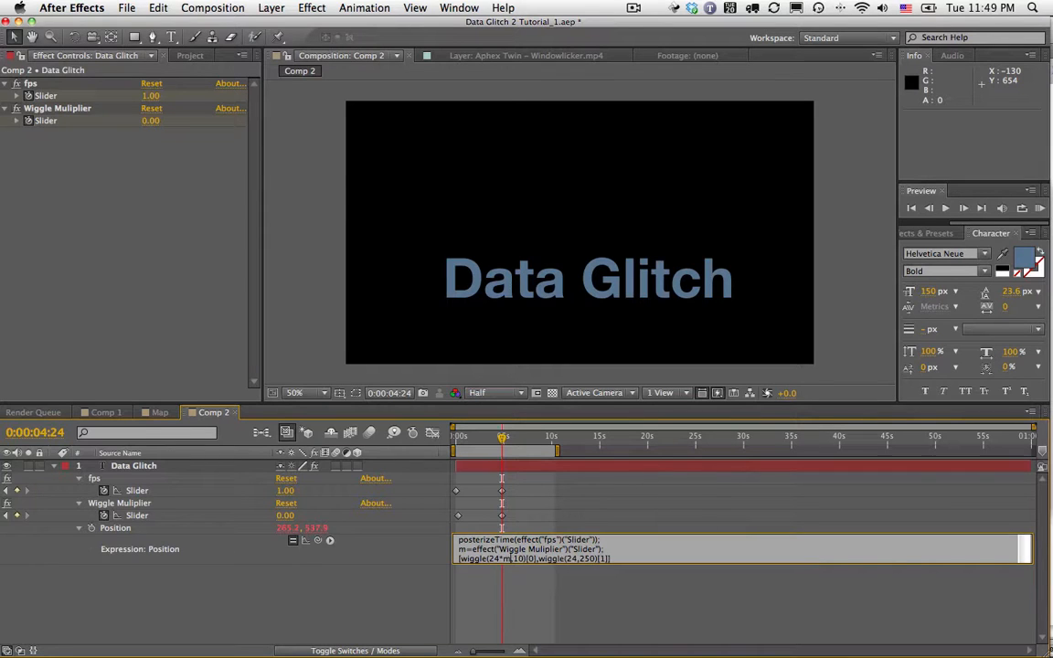
left_click(567, 587)
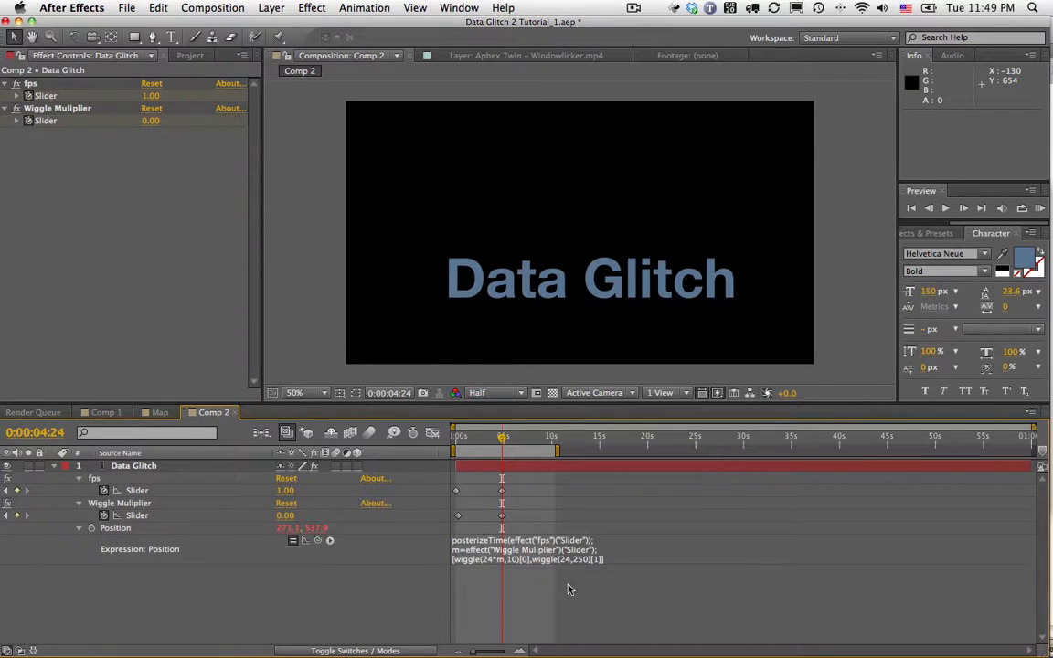
left_click(569, 559)
left_click(575, 559)
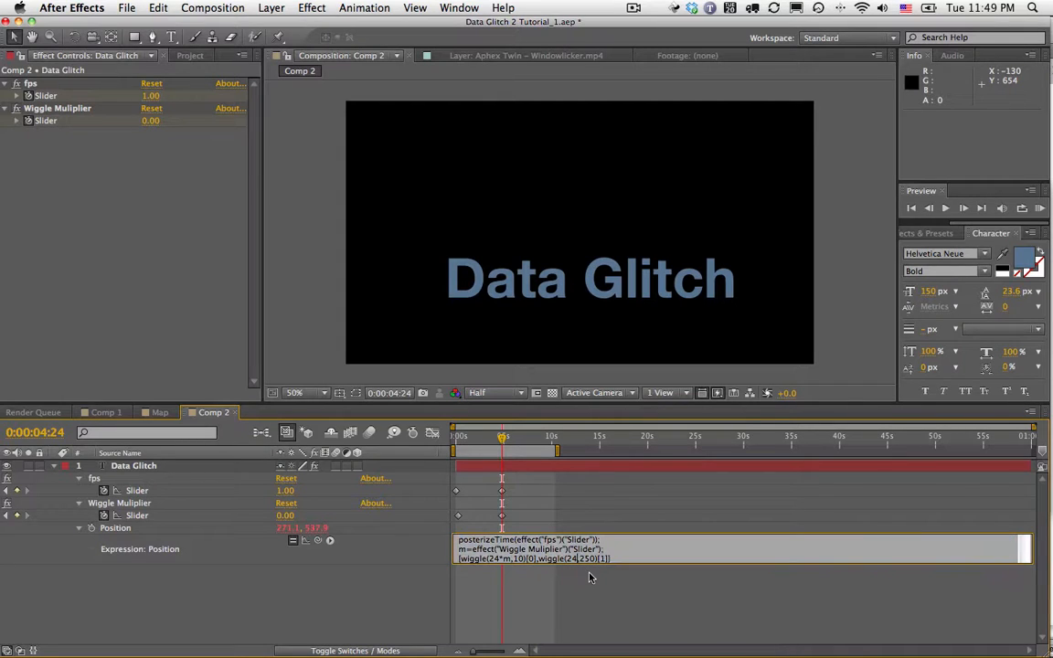
type("*m")
left_click(679, 588)
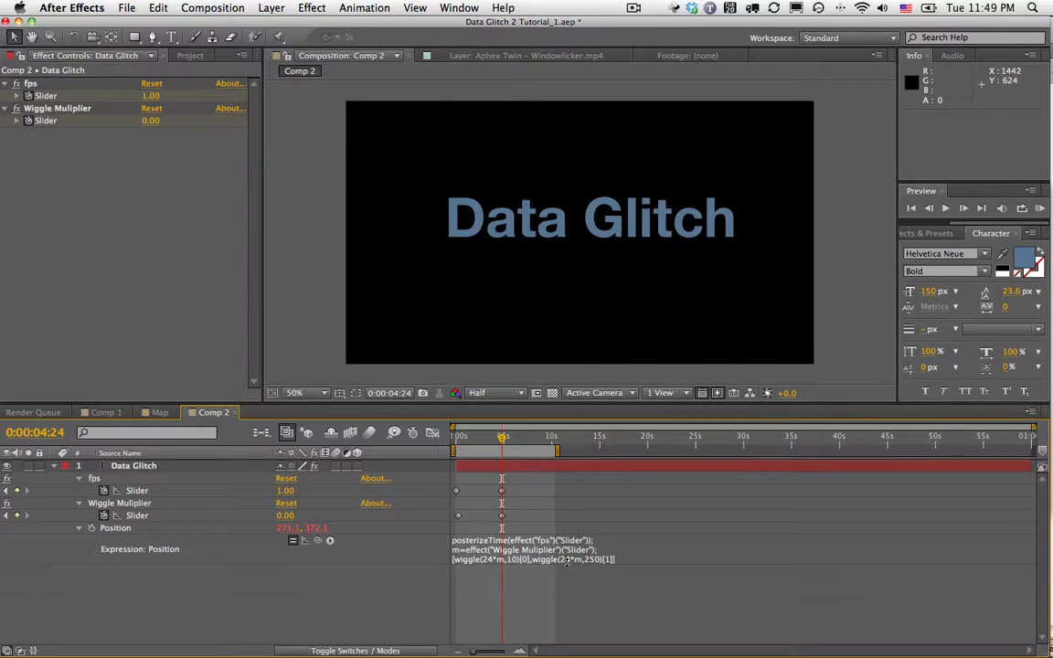
- Delete both fps slider keyframes to keep a constant 30, and move the first Wiggle Muliplier keyframe to the start of the composition
left_click_drag(462, 438, 444, 446)
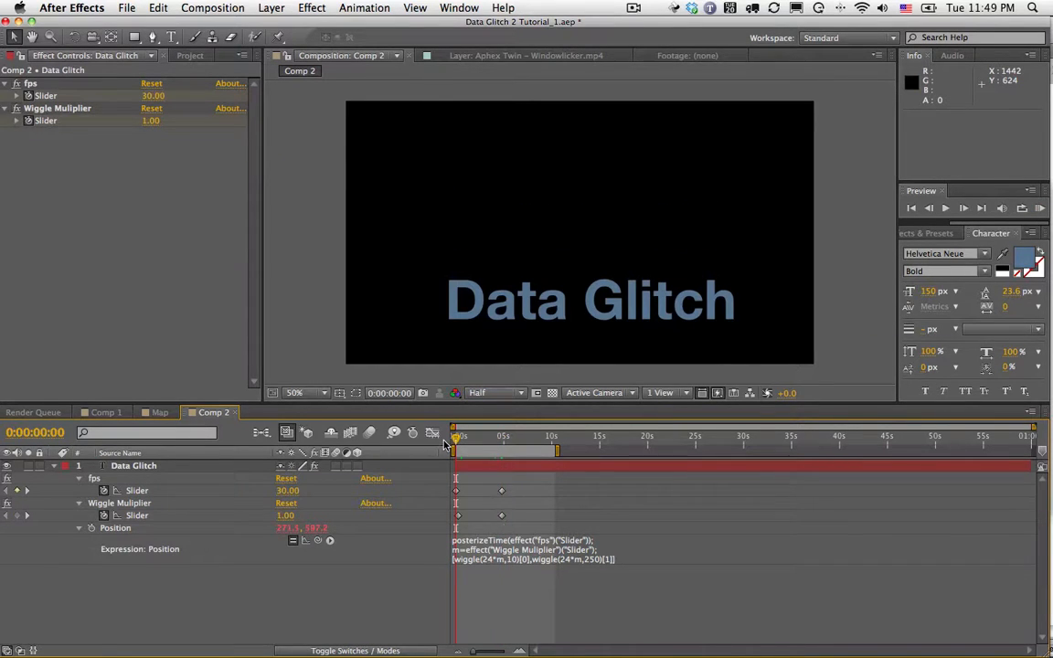
left_click(501, 491)
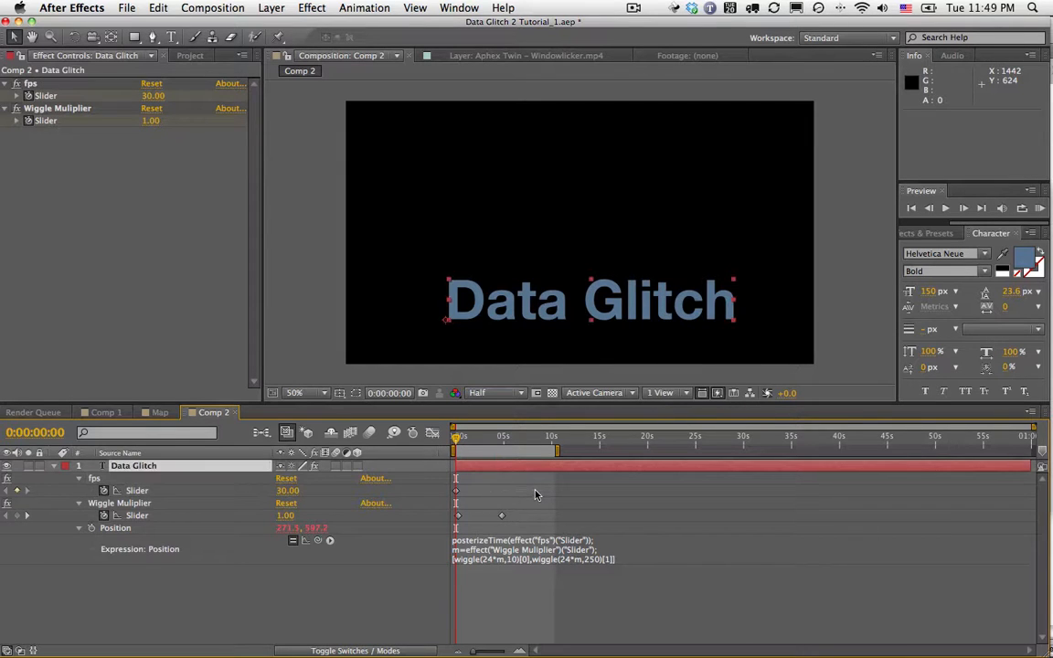
left_click_drag(501, 491, 458, 495)
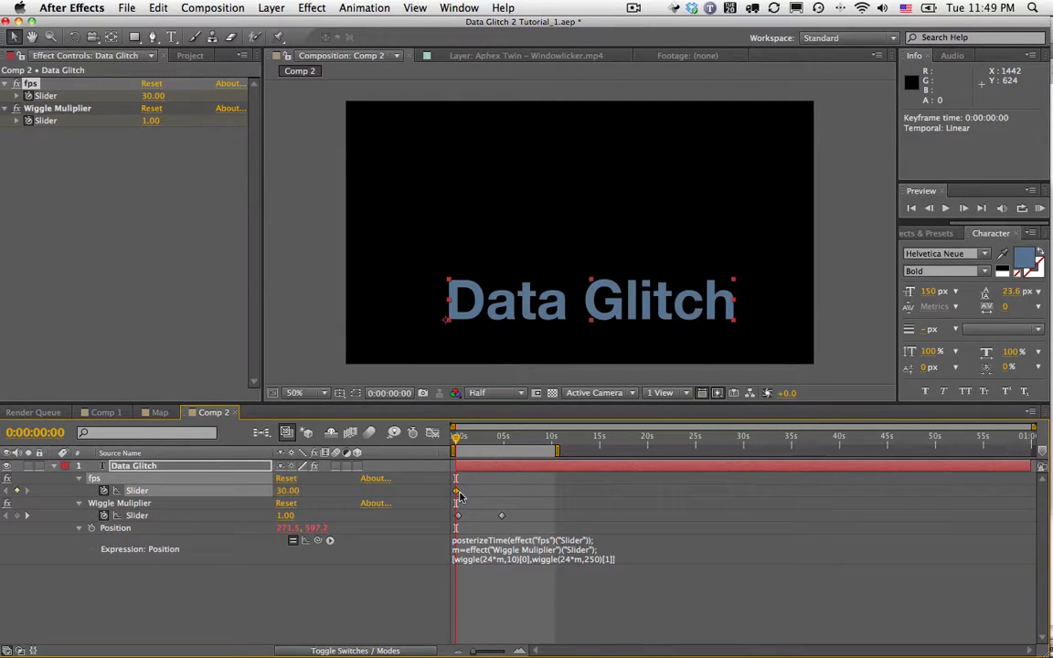
key("Delete")
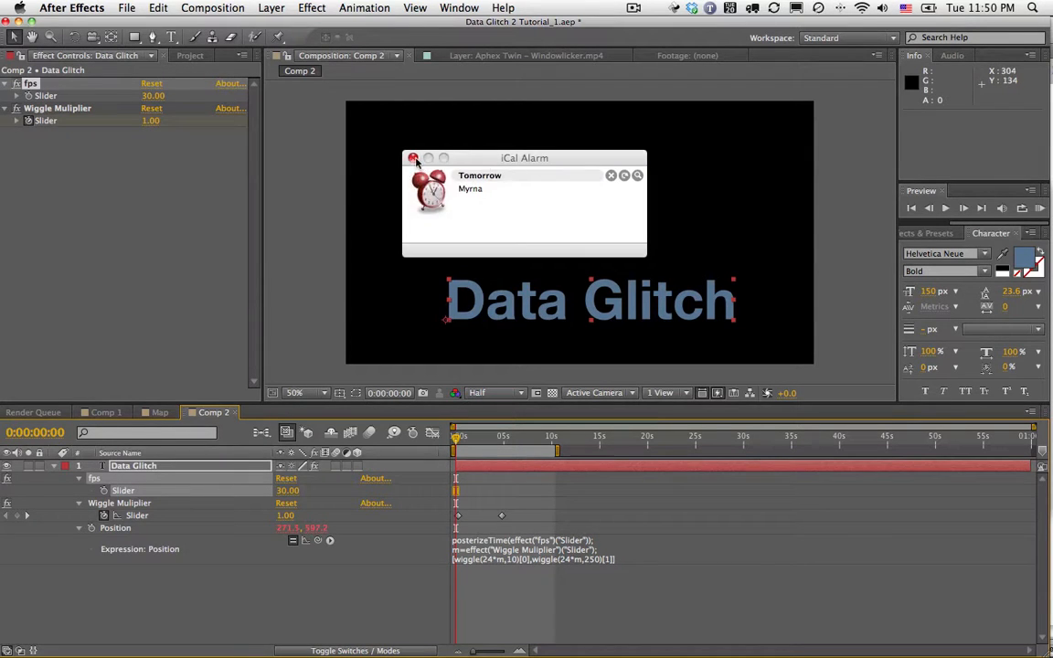
left_click(414, 159)
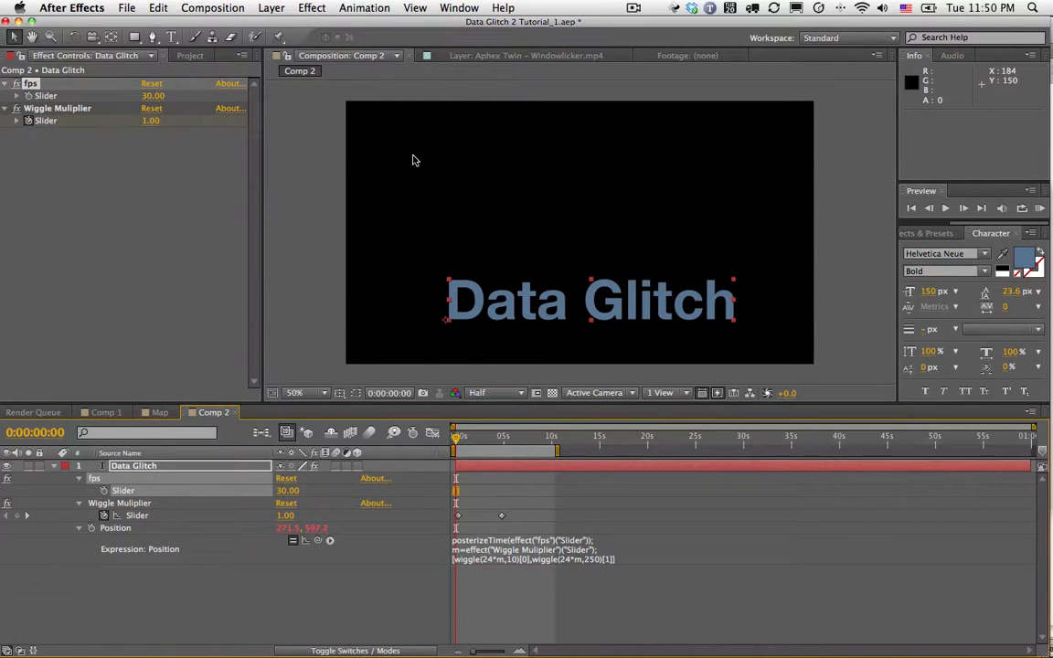
left_click(457, 517)
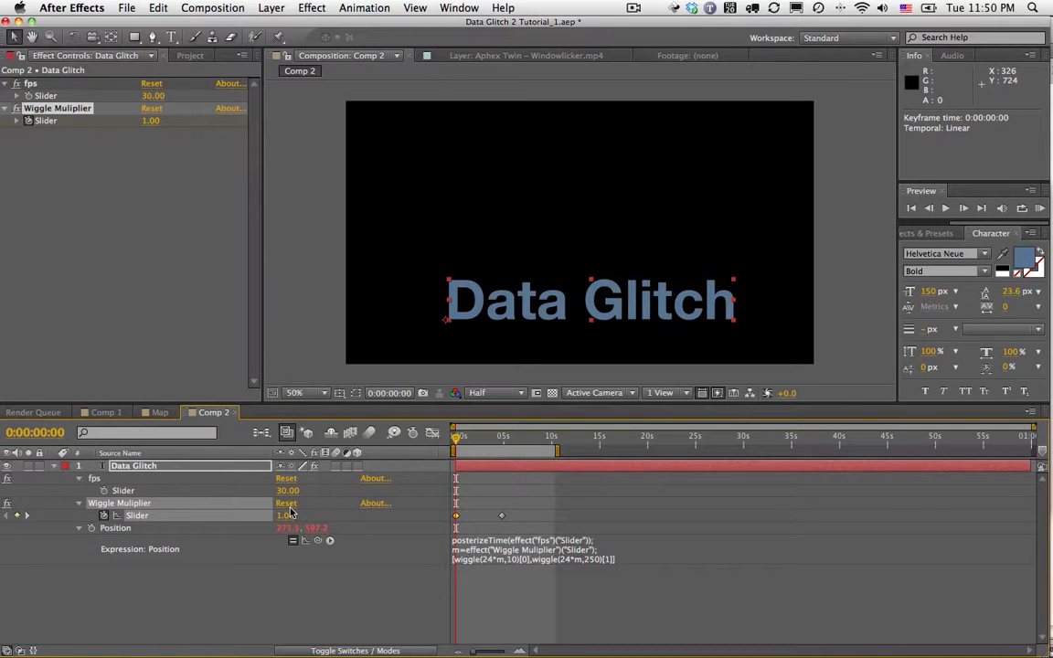
- Scrub the text to 0:00:07:00 and play a RAM preview of the wiggle with the animated multiplier
left_click_drag(460, 438, 484, 439)
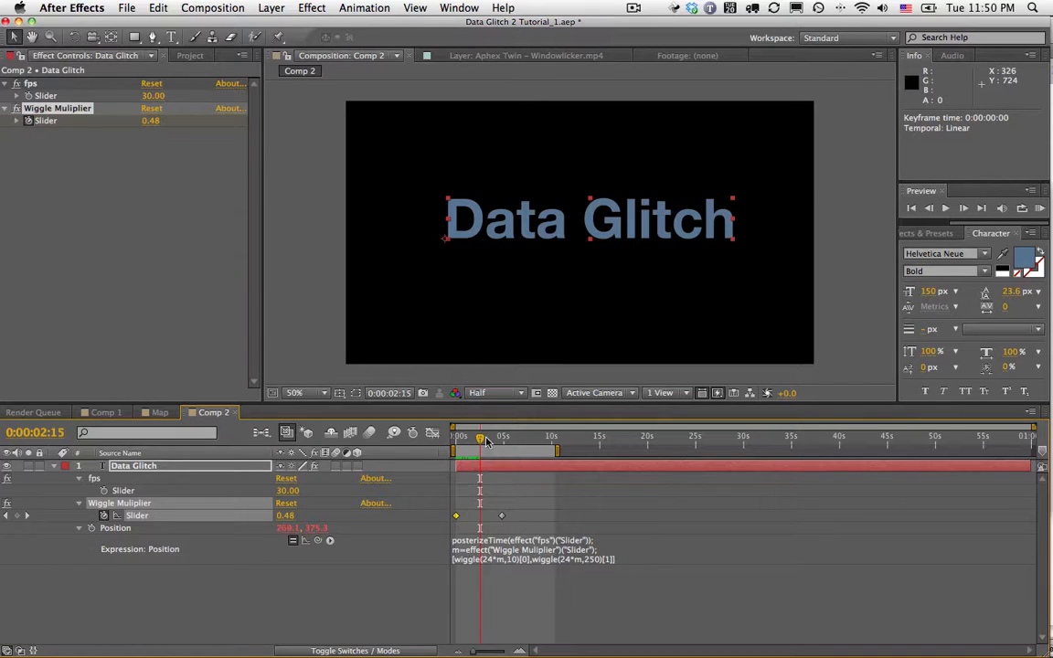
left_click_drag(488, 441, 523, 439)
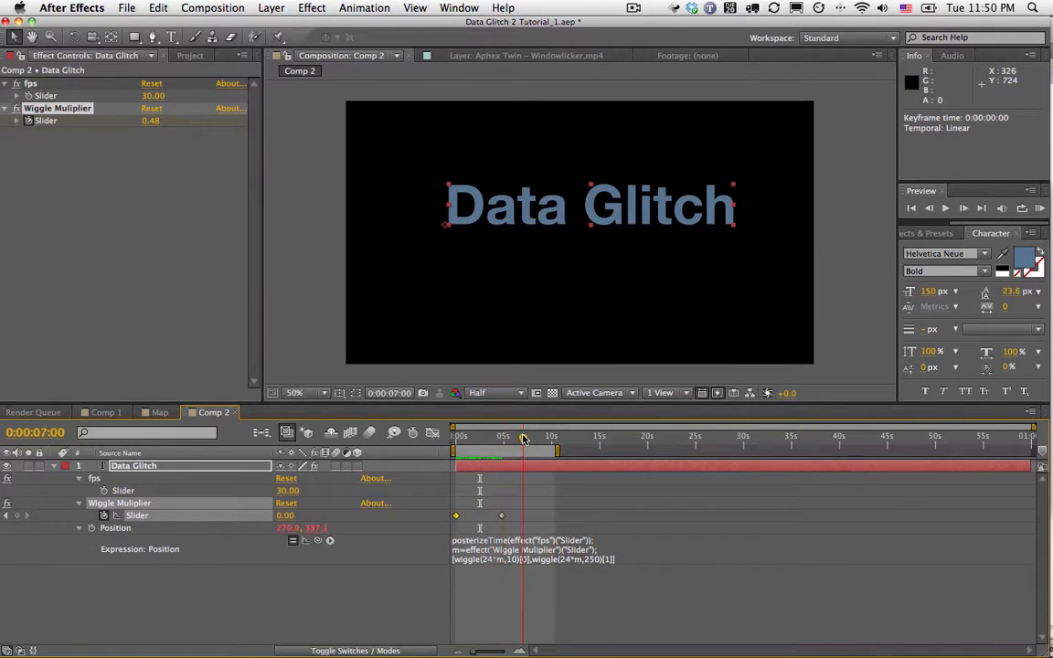
left_click(1040, 209)
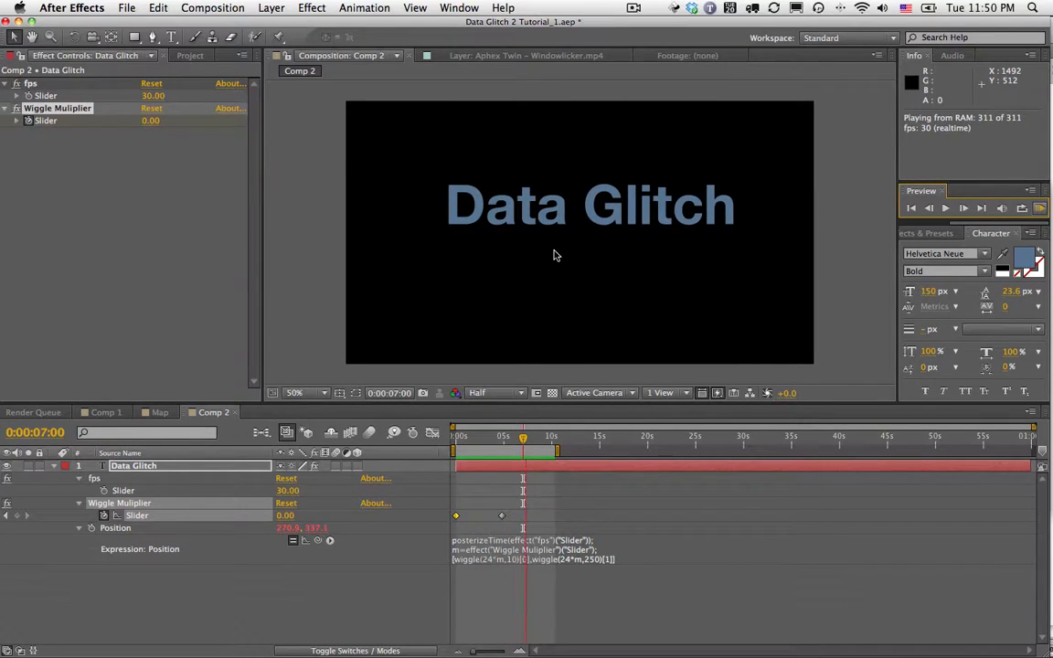
key("space")
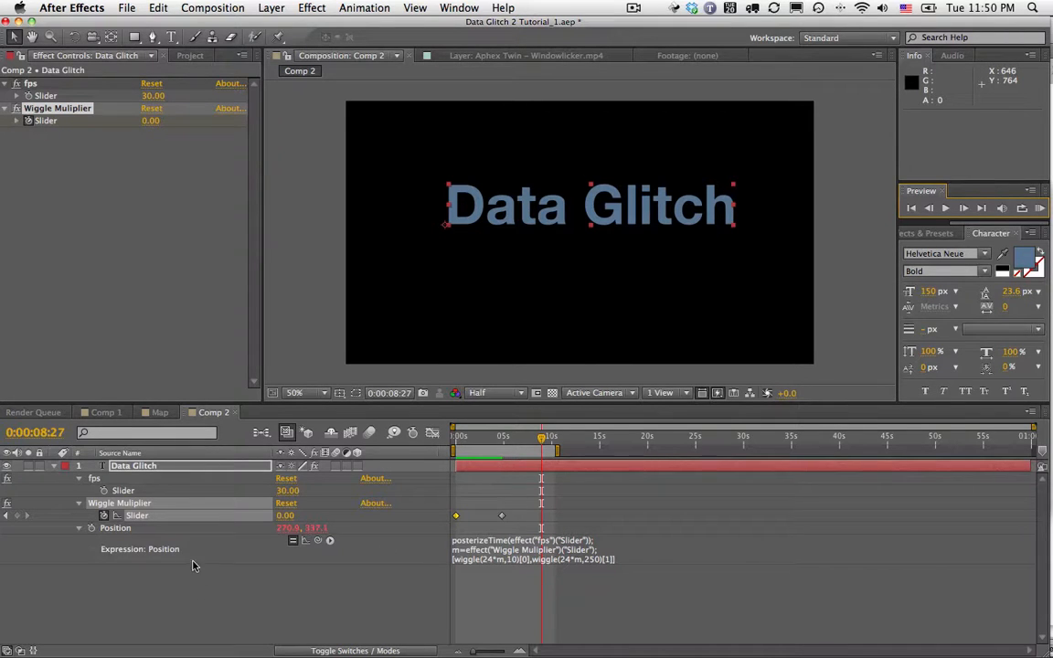
- Turn off solo for the Data Glitch layer in Comp 1 and view where the Data Glitch 2 layer sits in time
left_click(106, 412)
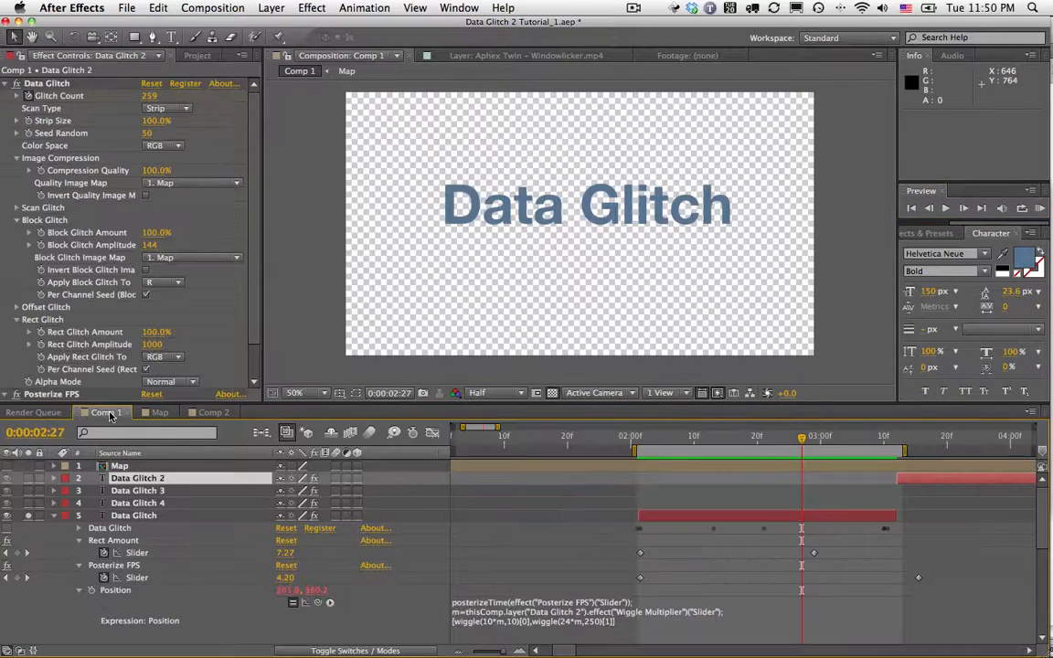
left_click(28, 517)
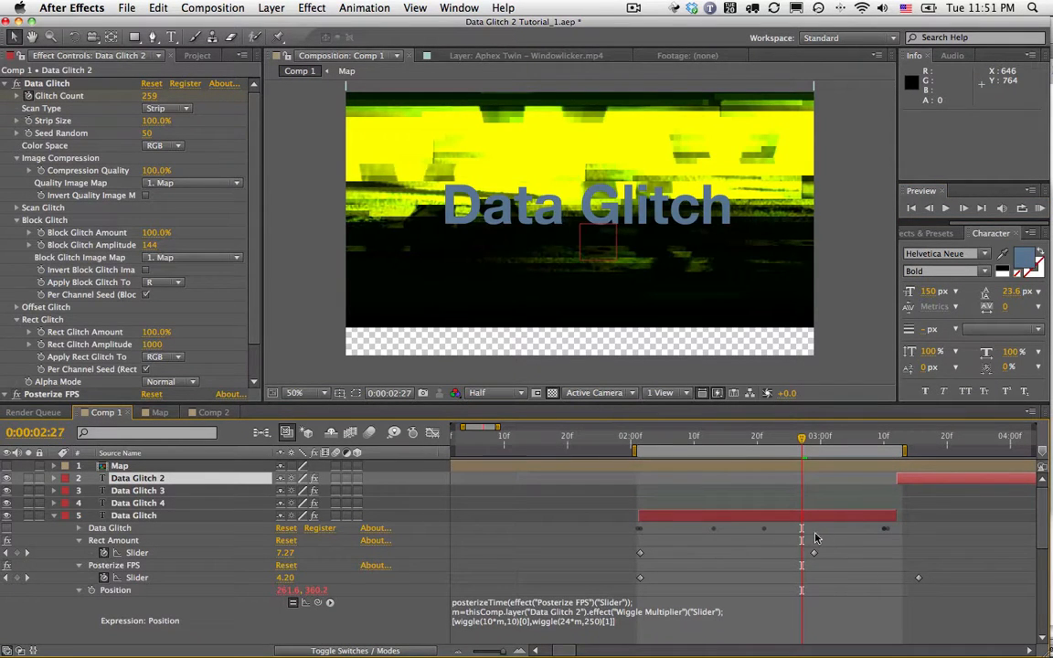
key("space")
left_click_drag(892, 549, 680, 539)
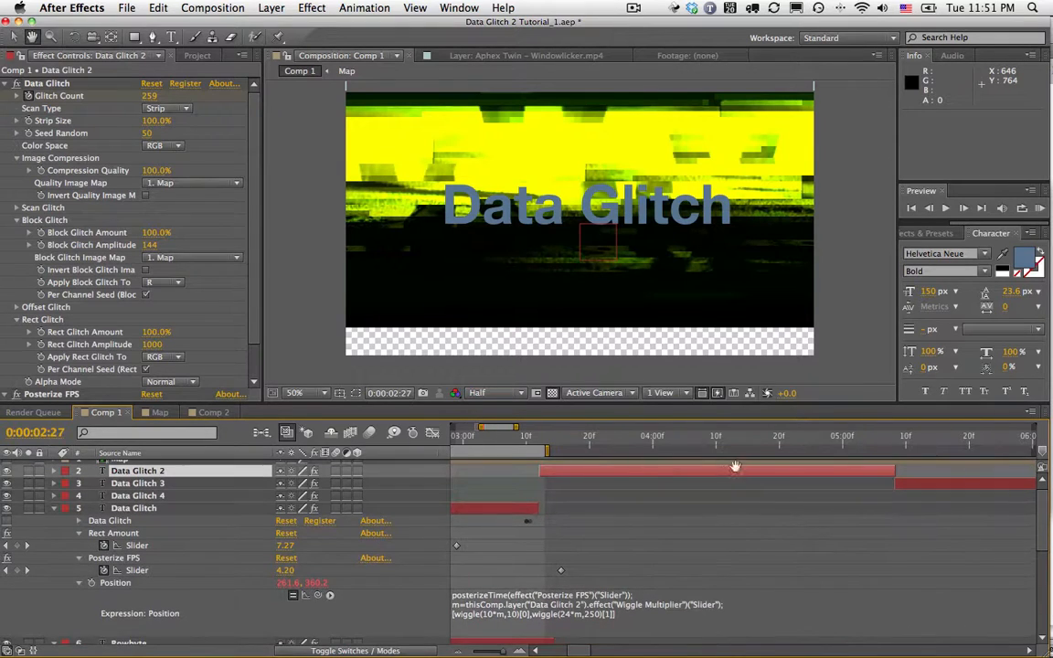
- Apply the Rowbyte Data Glitch effect to the text layer in Comp 2 and expand its Block Glitch settings
left_click(209, 412)
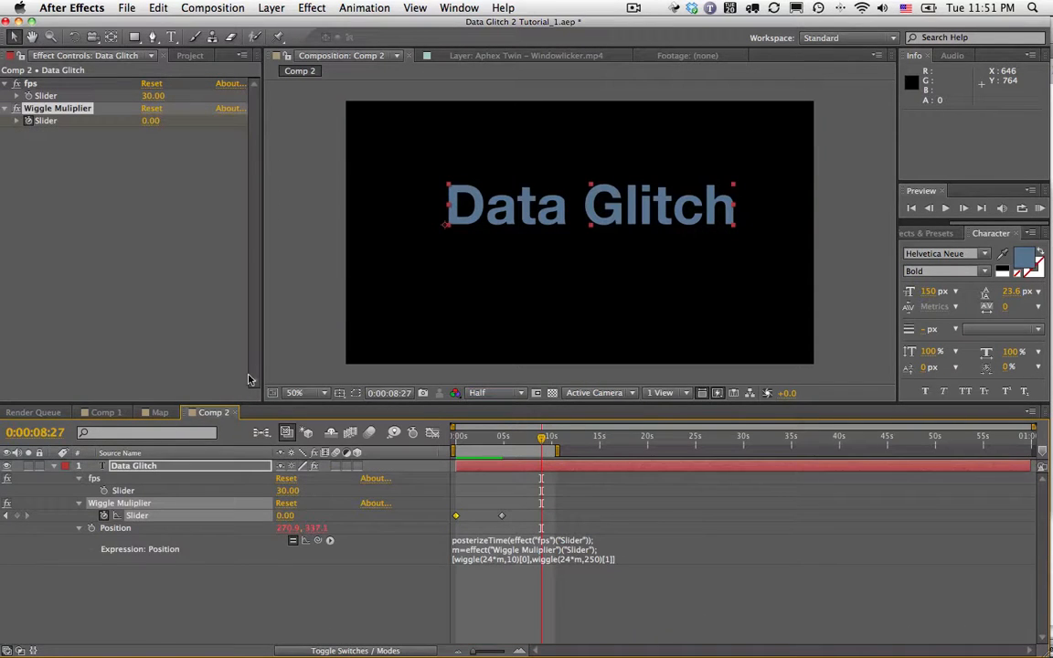
left_click(155, 465)
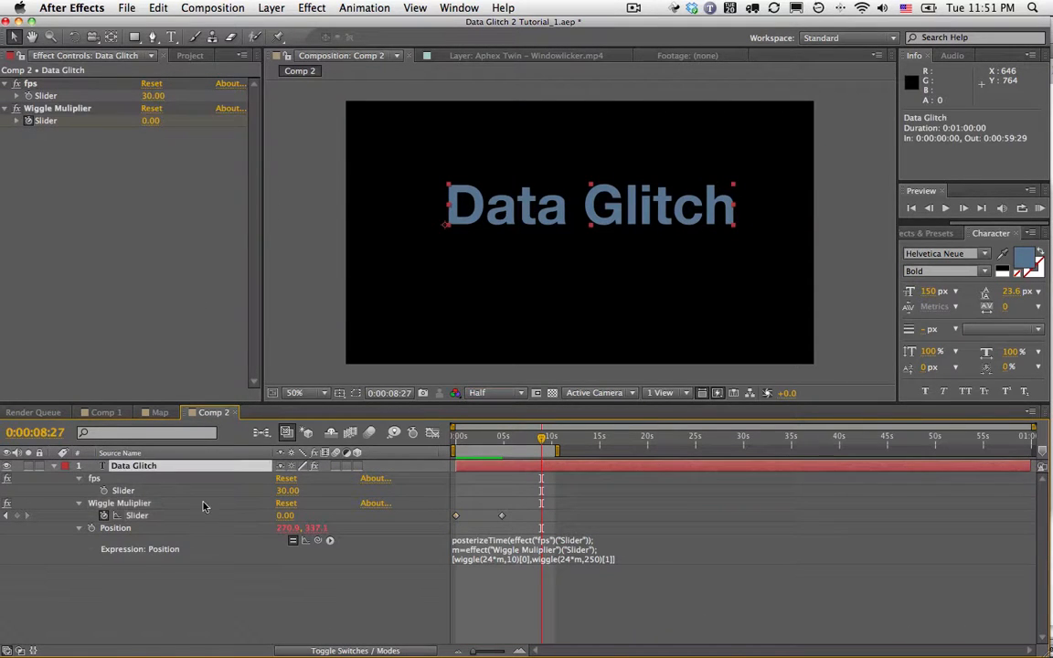
left_click(311, 7)
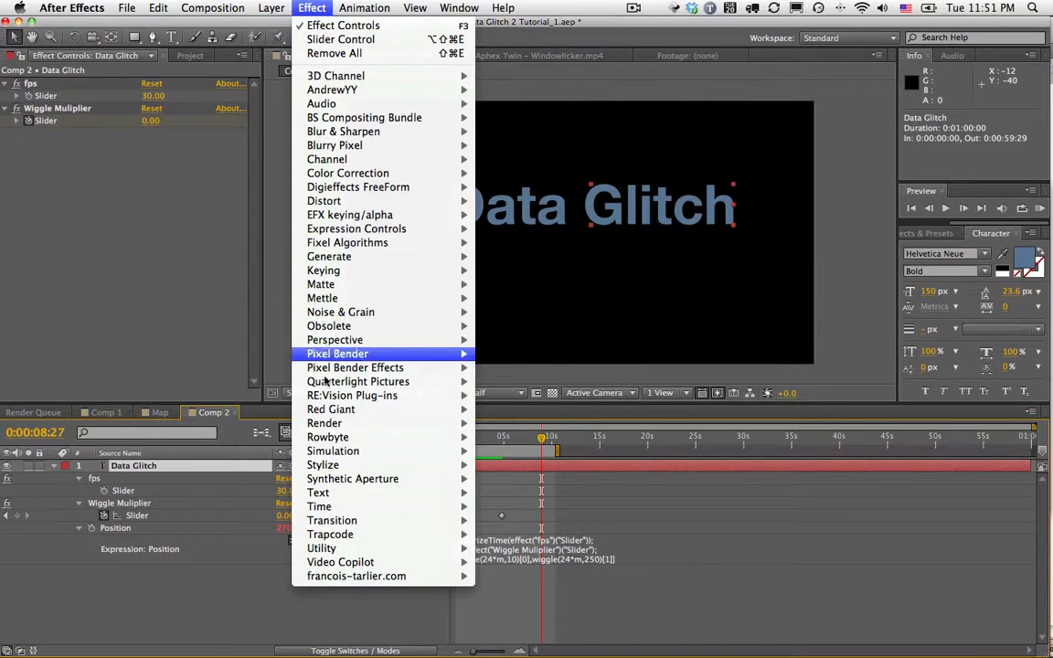
mouse_move(339, 441)
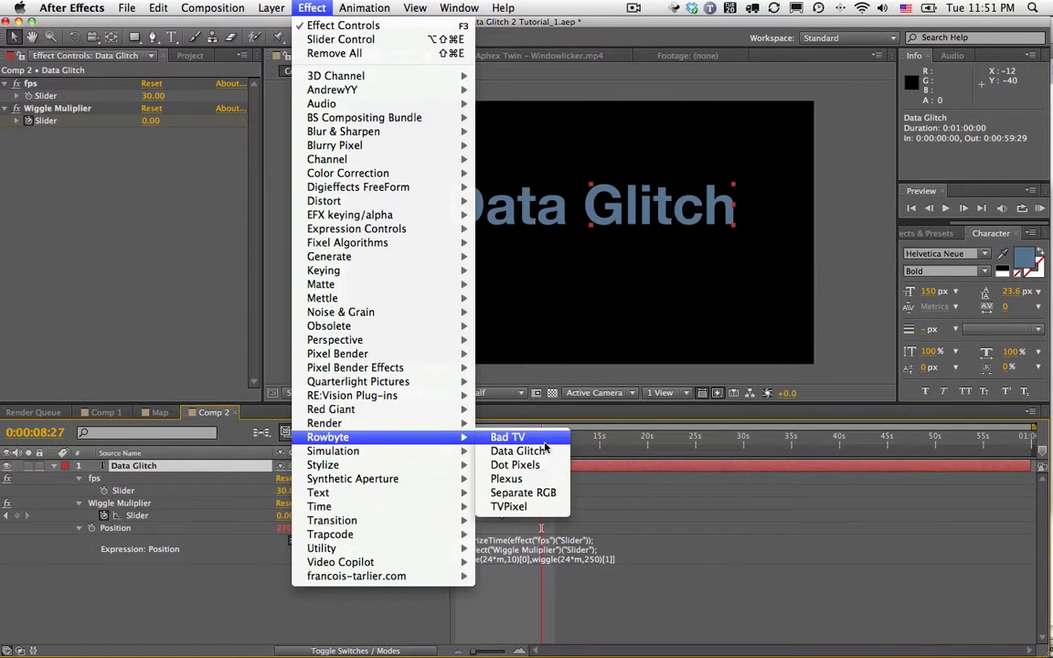
left_click(501, 451)
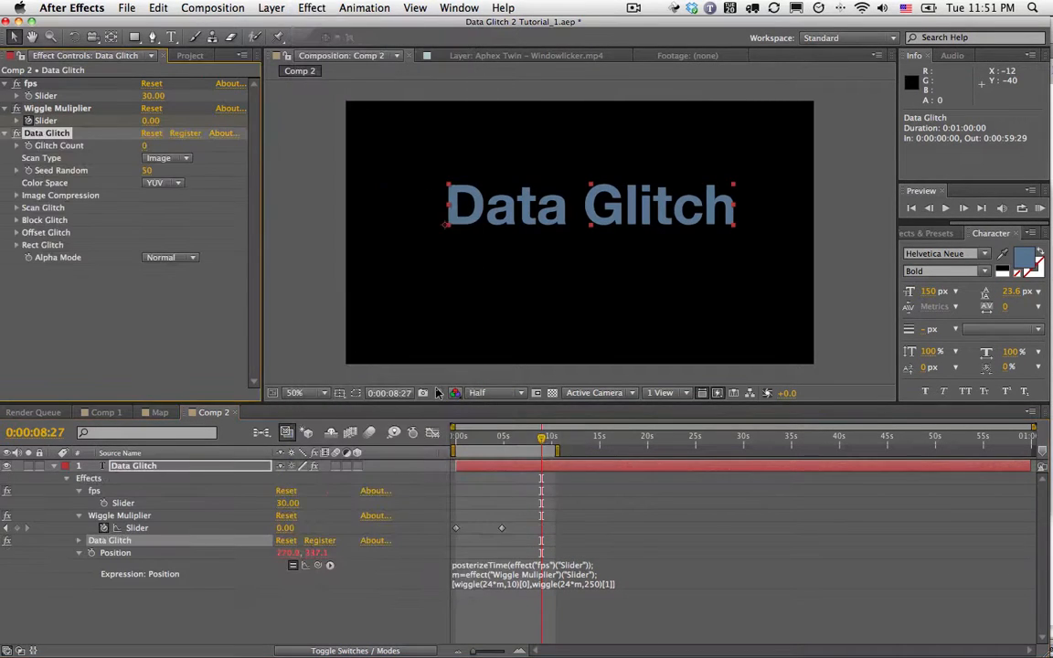
left_click(15, 220)
left_click_drag(150, 235, 2, 227)
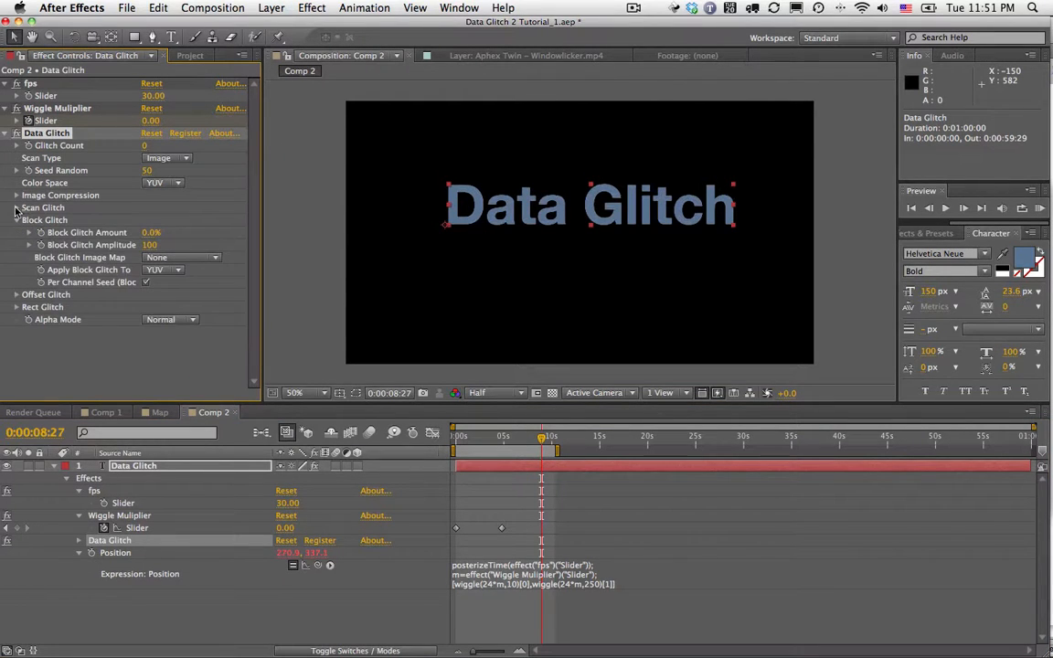
- Set the Scan Glitch and Offset Glitch amounts to 0% and raise the Data Glitch effect's Glitch Count to 94
left_click(16, 208)
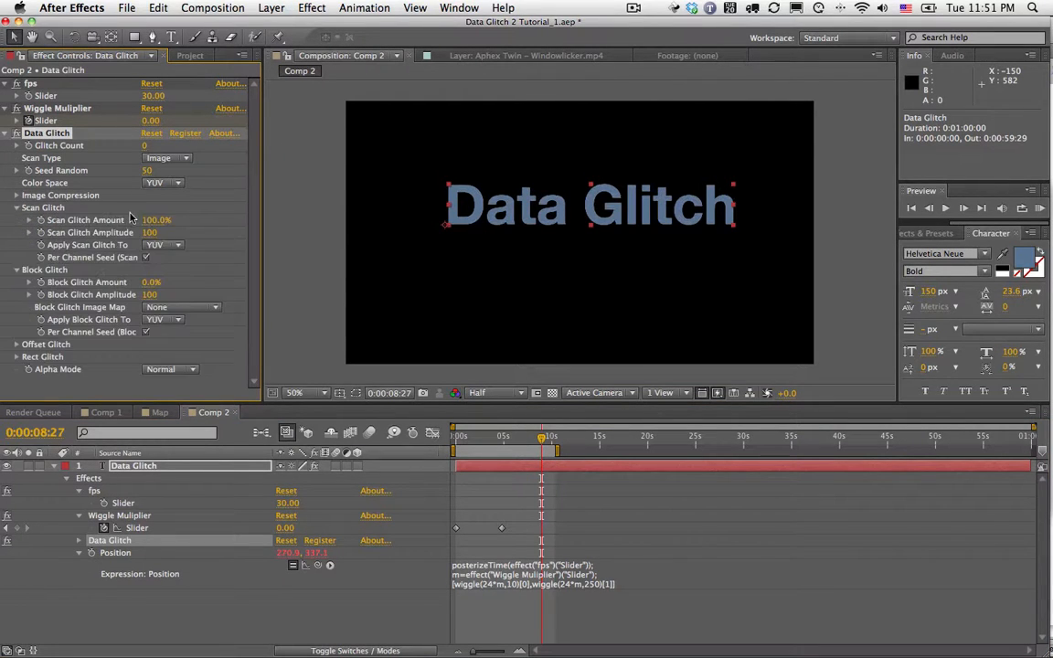
left_click(15, 344)
scroll(137, 274, "down", 2)
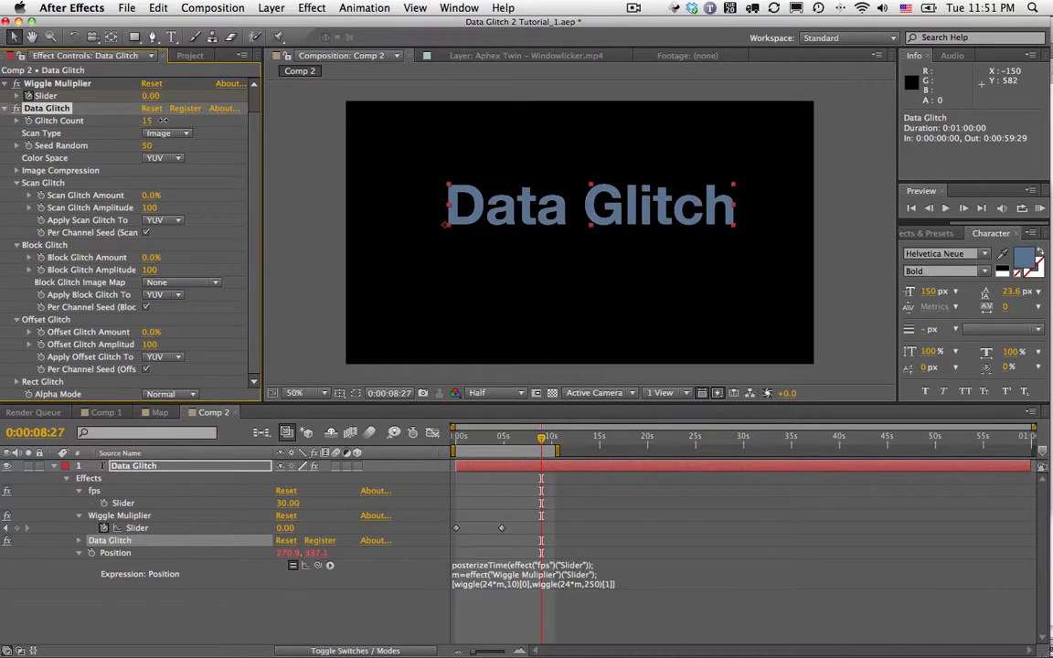
left_click_drag(163, 119, 200, 121)
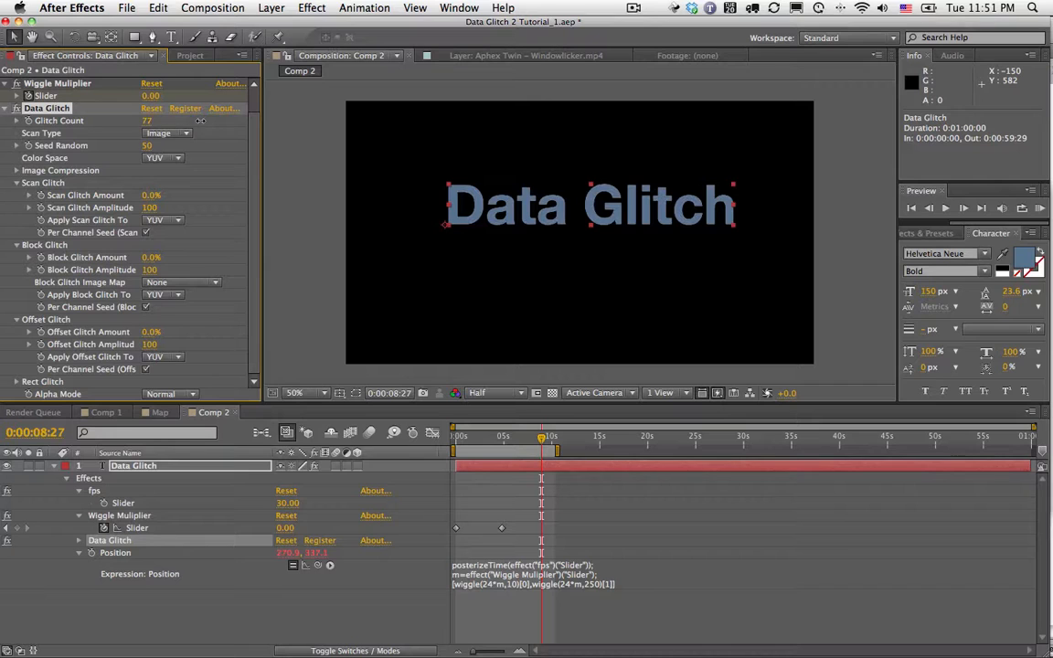
- Set Rect Glitch Amount to 100% and Rect Glitch Amplitude to 345, with the composition's transparency grid shown
left_click(16, 381)
scroll(100, 376, "down", 2)
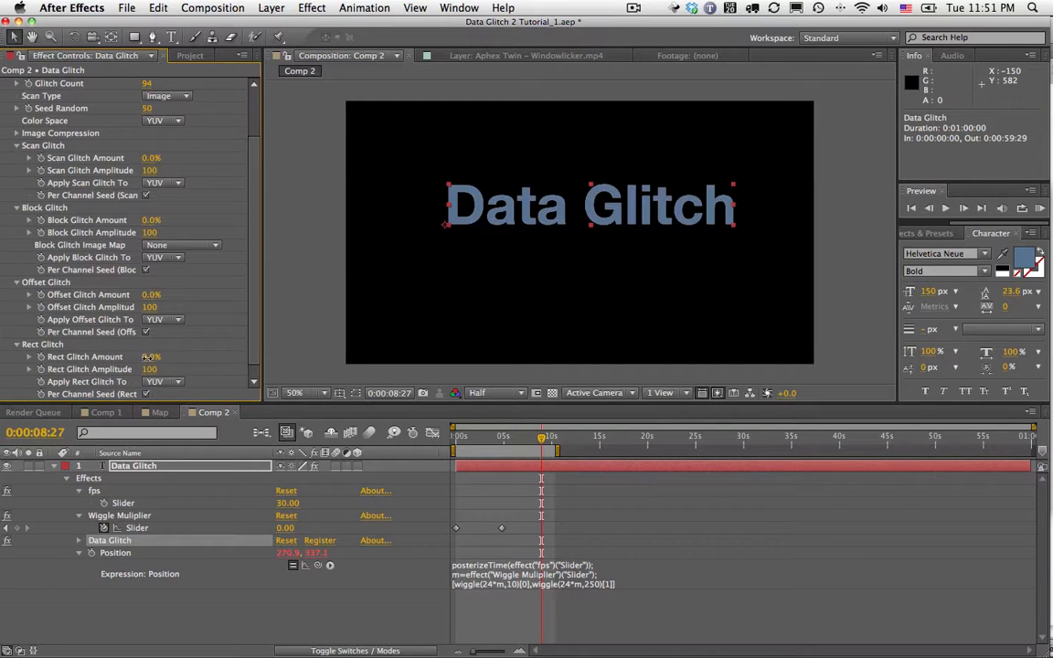
left_click_drag(151, 357, 235, 356)
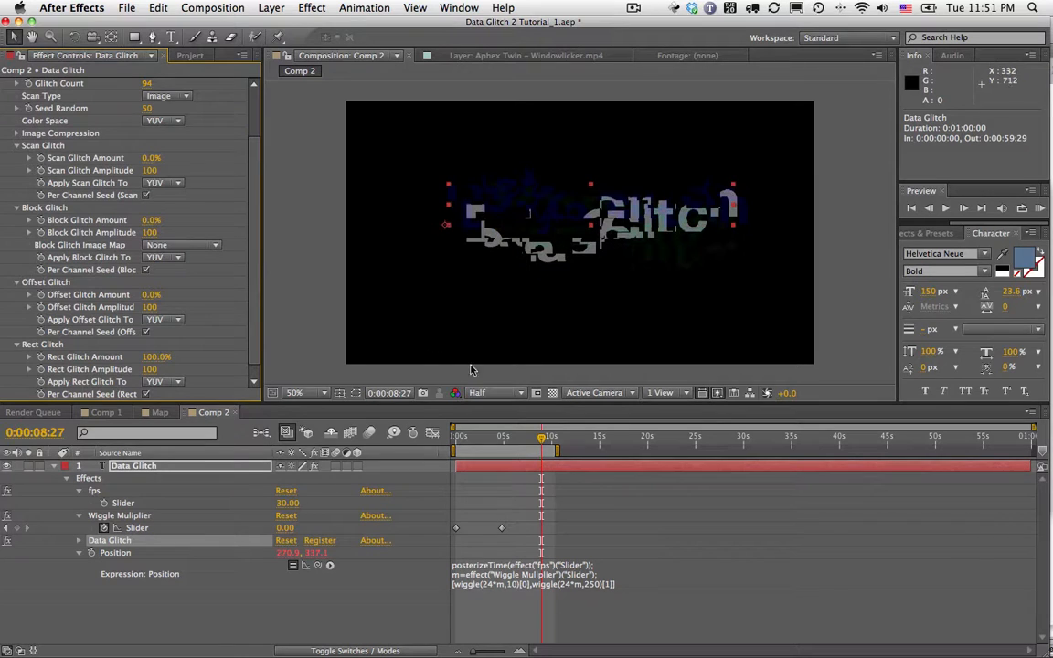
left_click(552, 393)
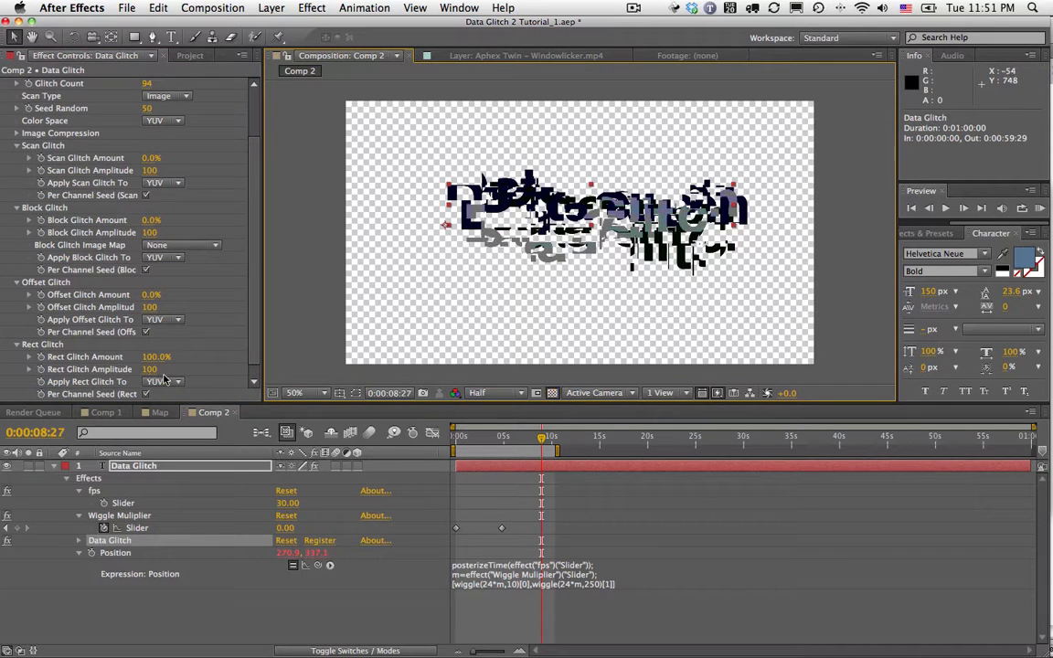
left_click_drag(151, 368, 312, 351)
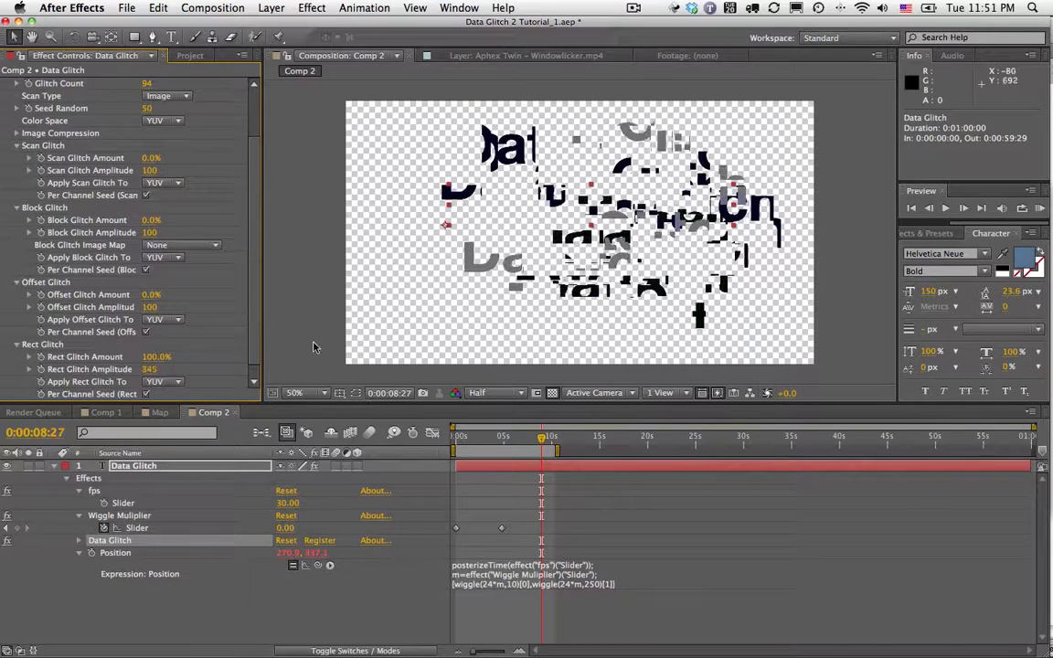
- Set the Data Glitch Color Space to RGB, Glitch Count to 674, Rect Glitch Amount to 91% and Rect Glitch Amplitude to 318
left_click(160, 121)
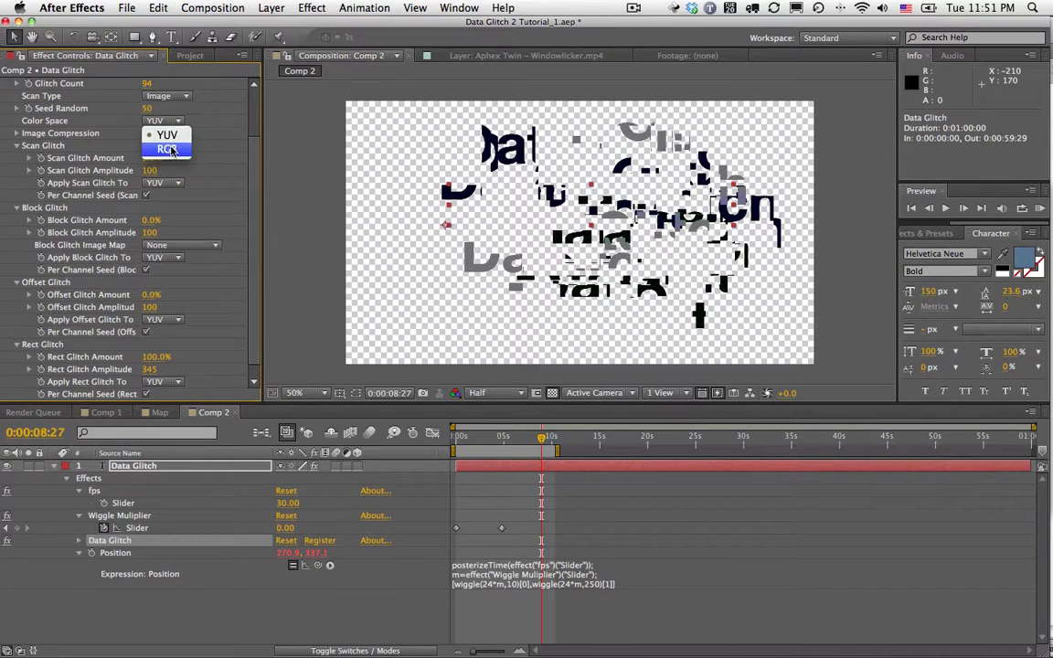
left_click(167, 148)
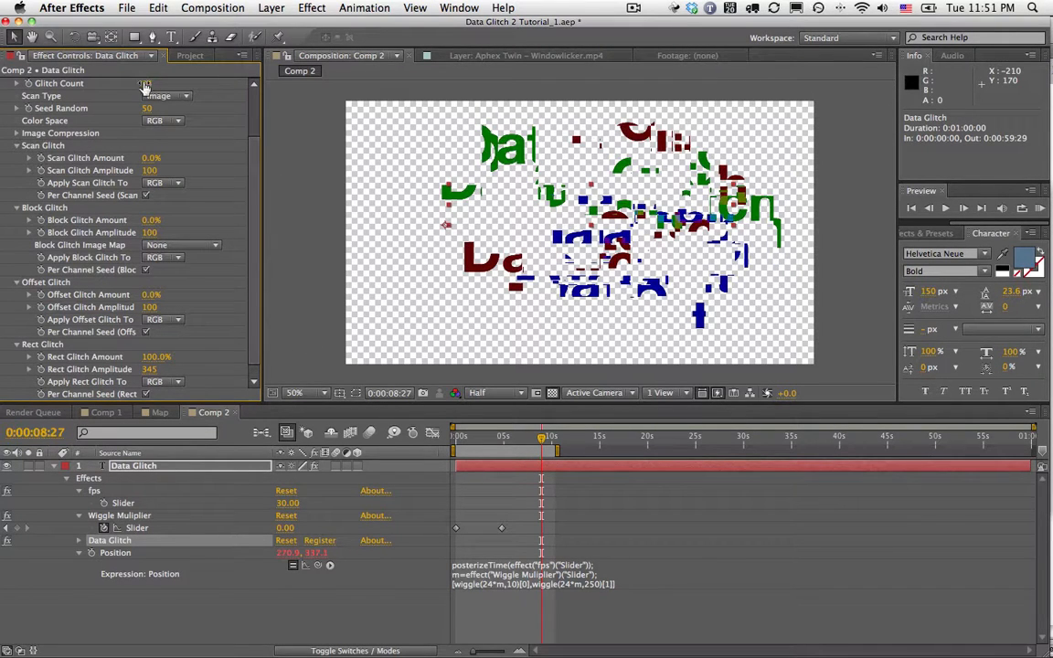
left_click_drag(147, 83, 616, 99)
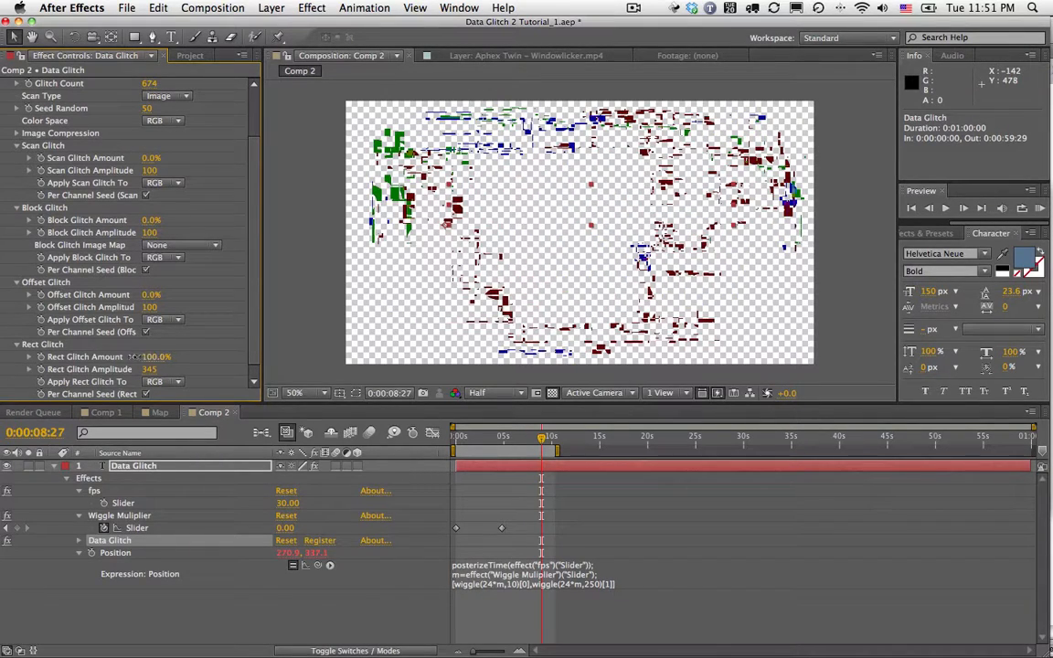
left_click_drag(149, 358, 124, 371)
scroll(195, 367, "down", 1)
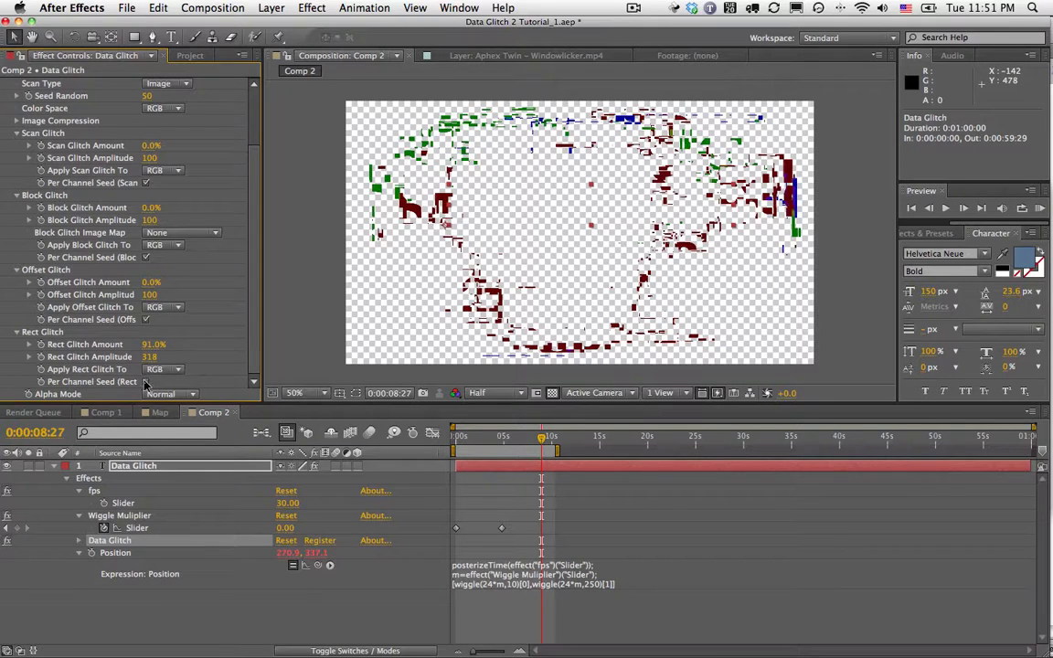
- Try applying the Rect Glitch to only the R and G channels, toggling its per-channel seed, and return it to RGB
left_click(151, 370)
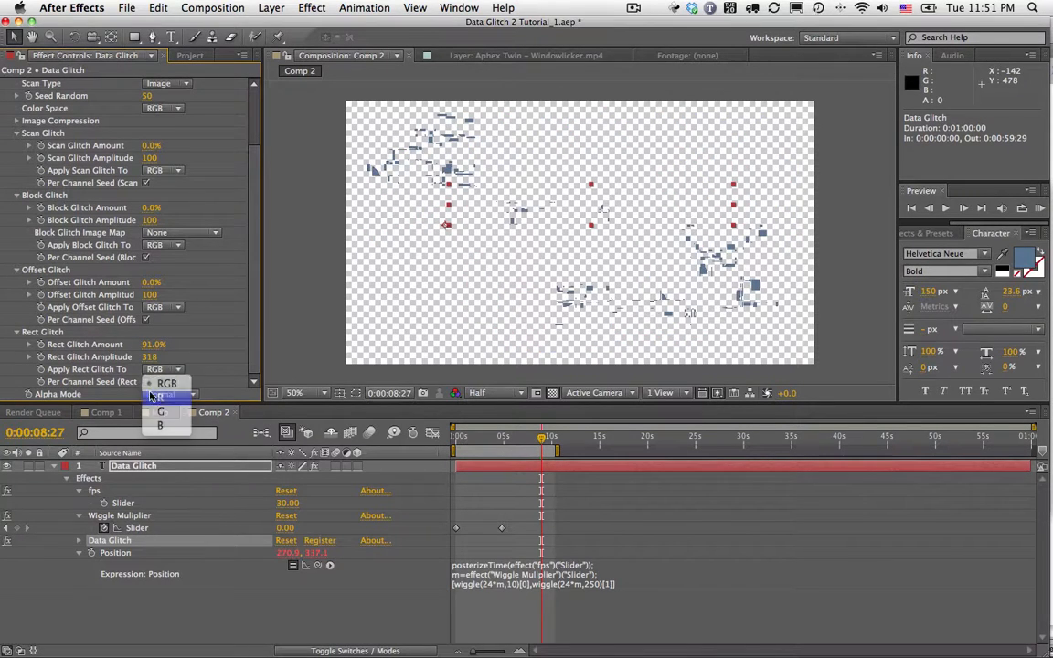
left_click(151, 396)
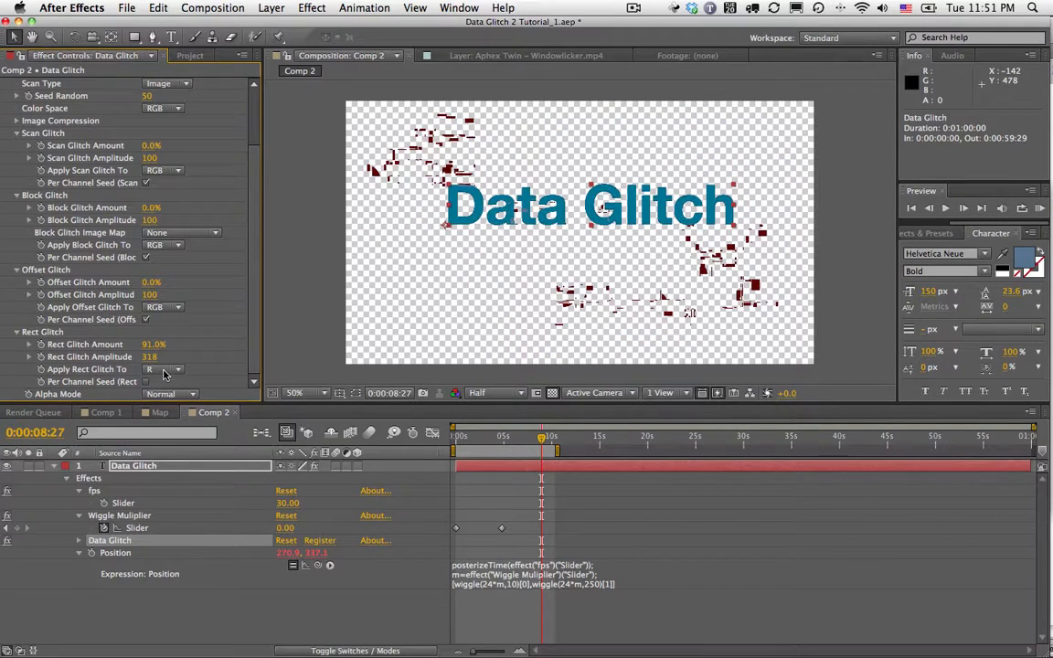
left_click(147, 382)
left_click(167, 371)
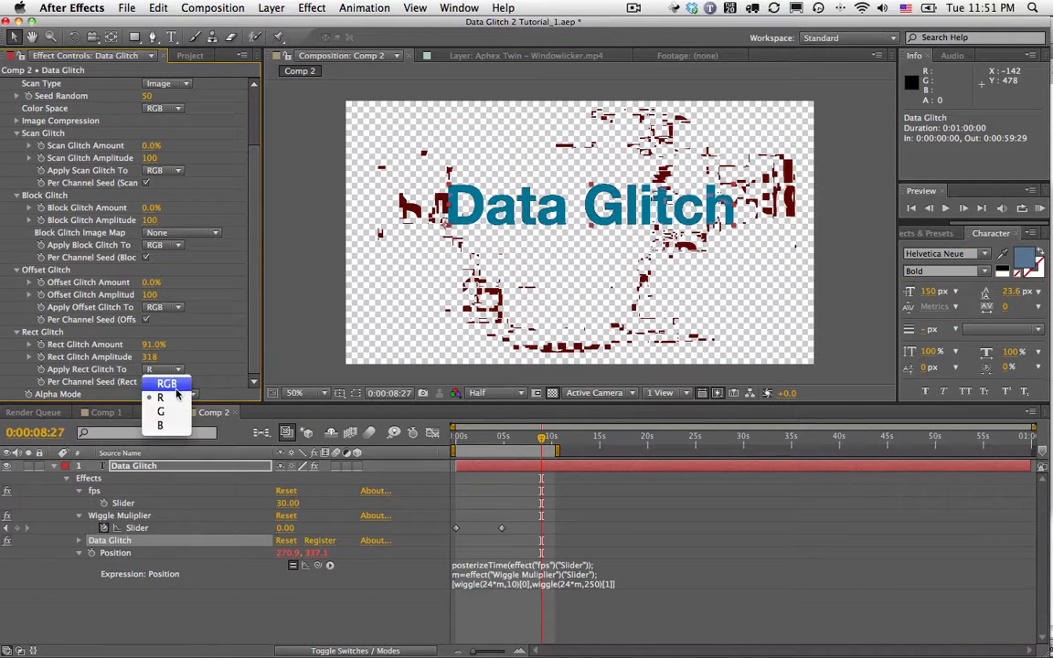
left_click(176, 412)
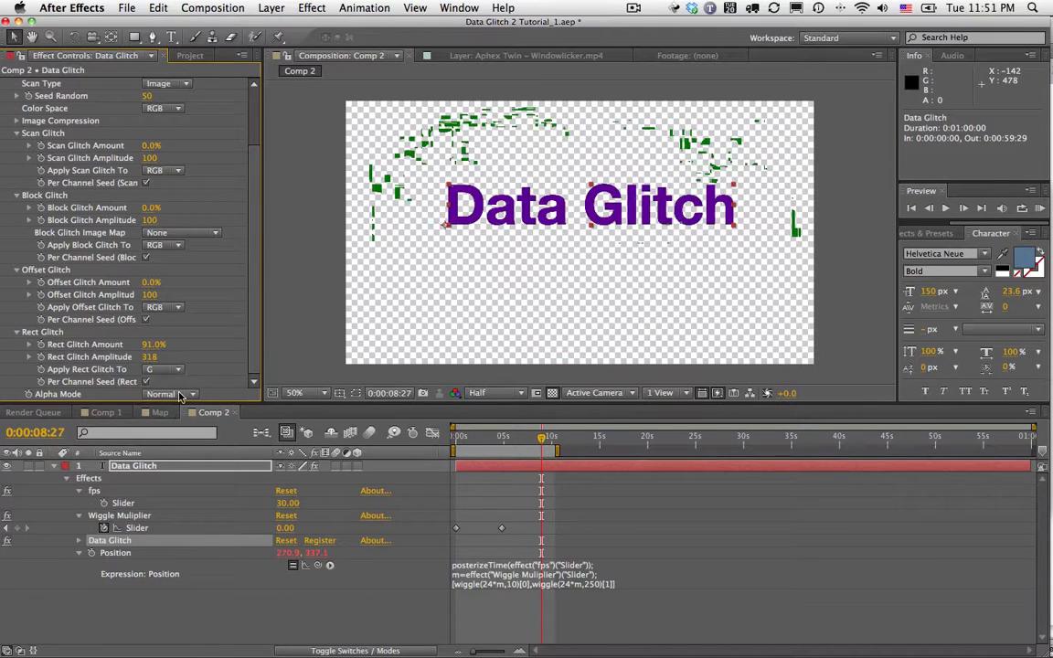
left_click(165, 369)
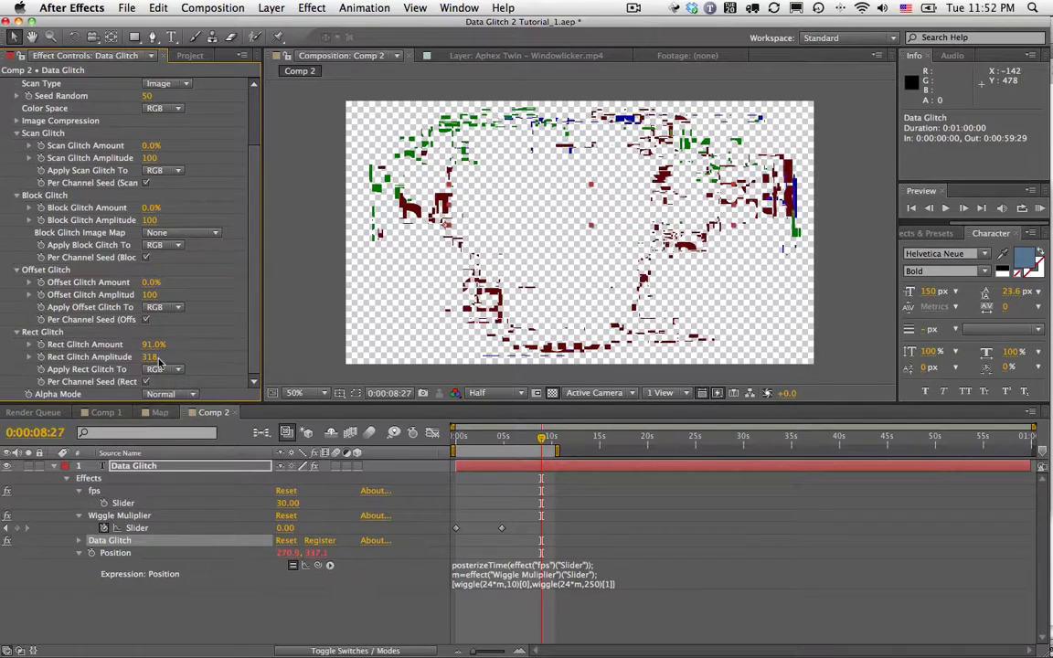
- Set Rect Glitch Amount to 92%, keyframe it, and move that keyframe to the start of the composition
left_click_drag(153, 347, 68, 353)
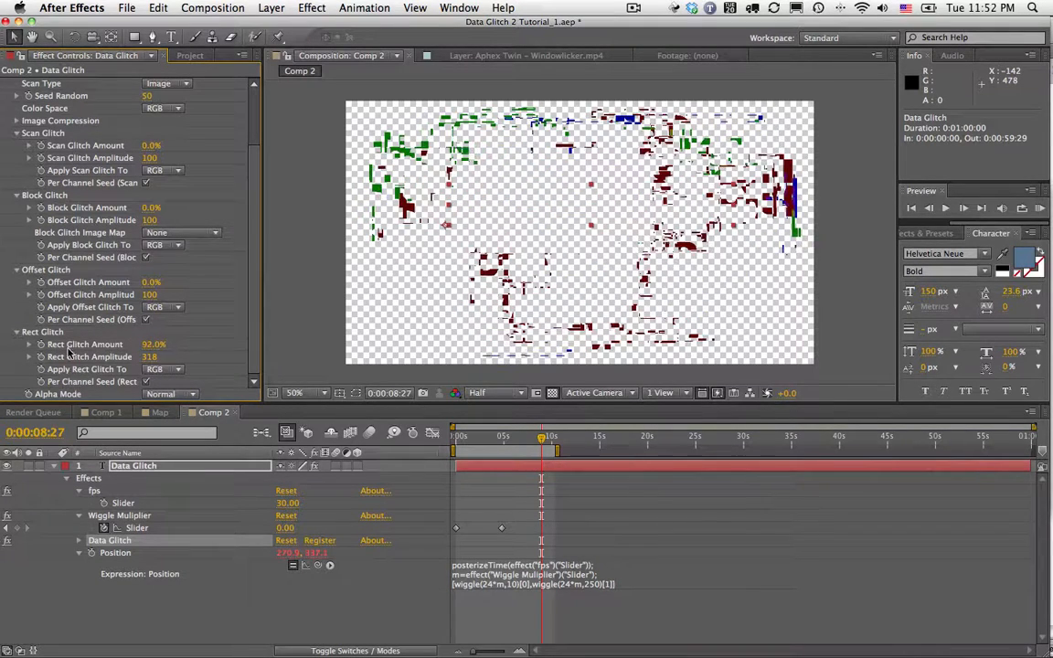
key("u")
key("u")
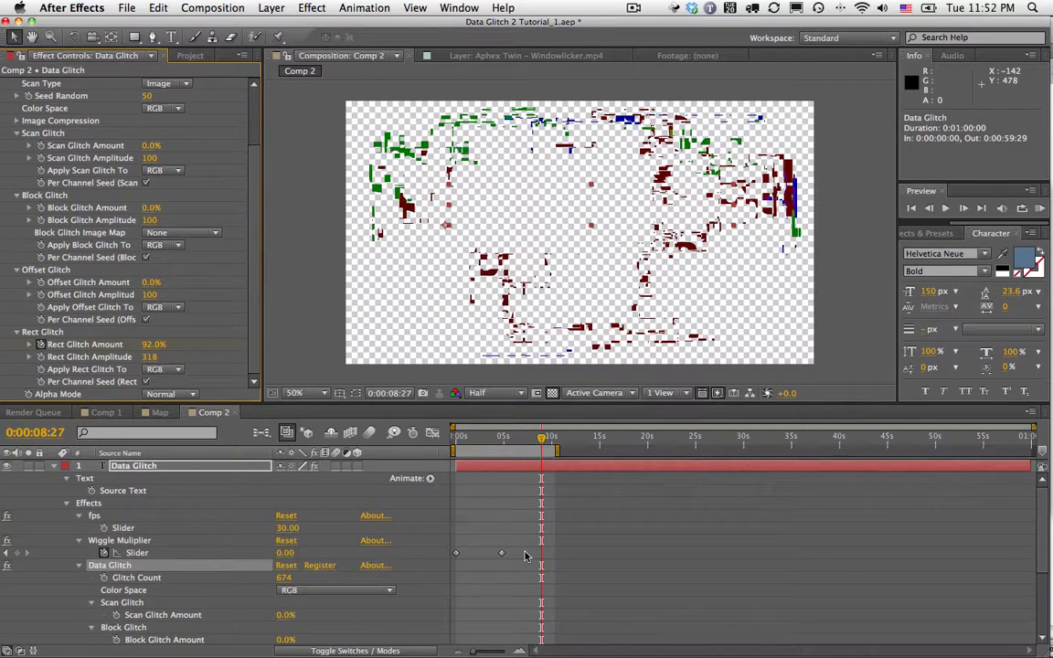
scroll(526, 556, "down", 5)
scroll(540, 586, "up", 1)
left_click_drag(542, 591, 468, 596)
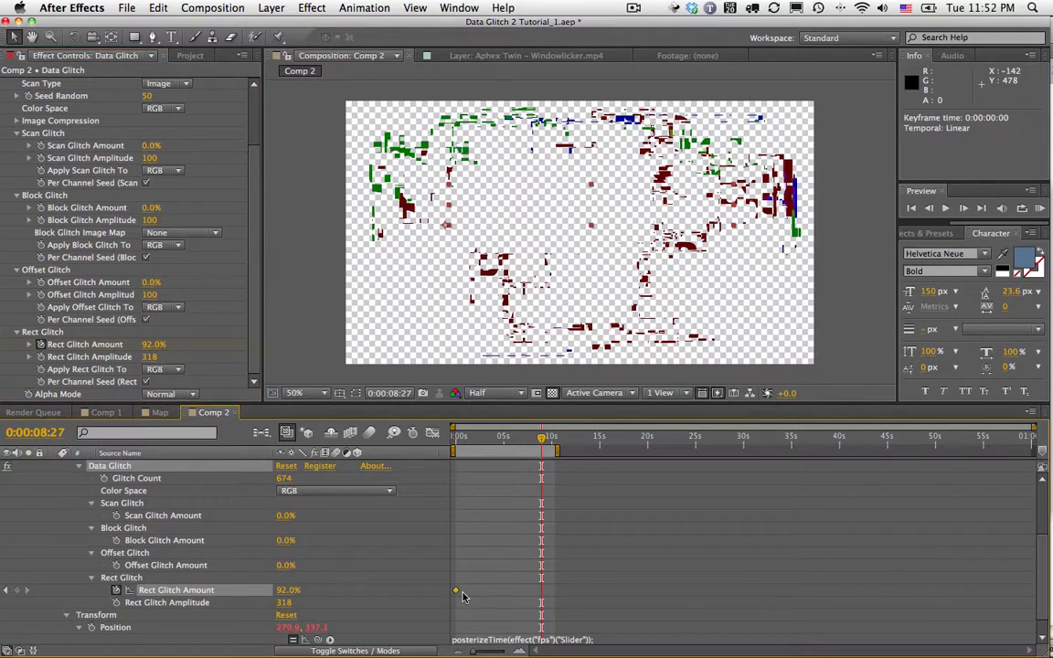
- Keyframe Rect Glitch Amount at 0% at 0:00:08:27 and run a RAM preview of the animation
left_click(148, 344)
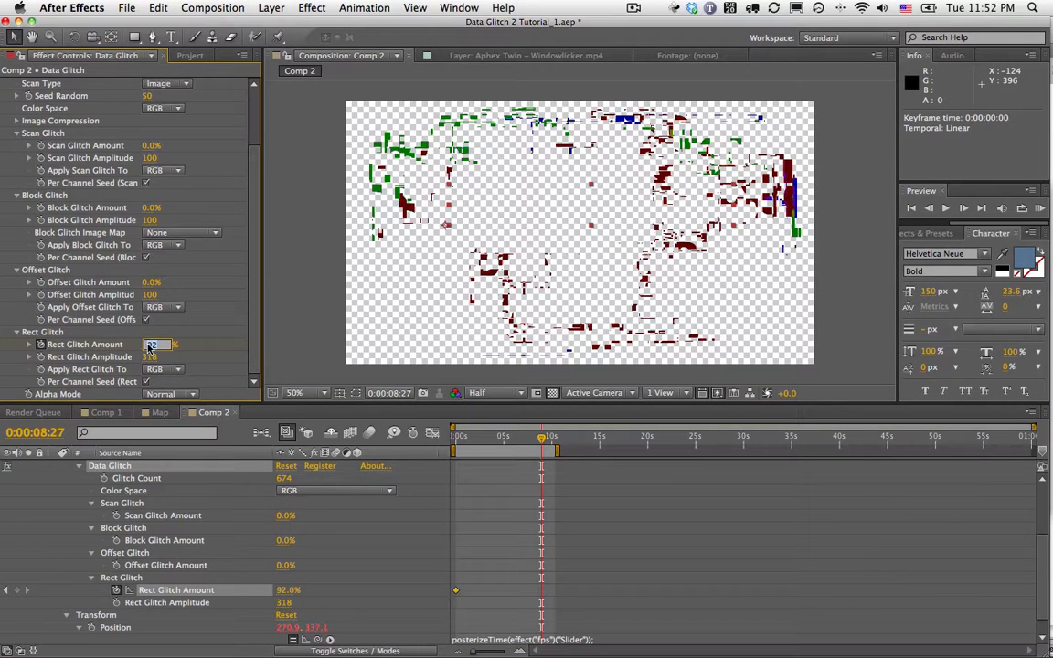
type("0")
key("Return")
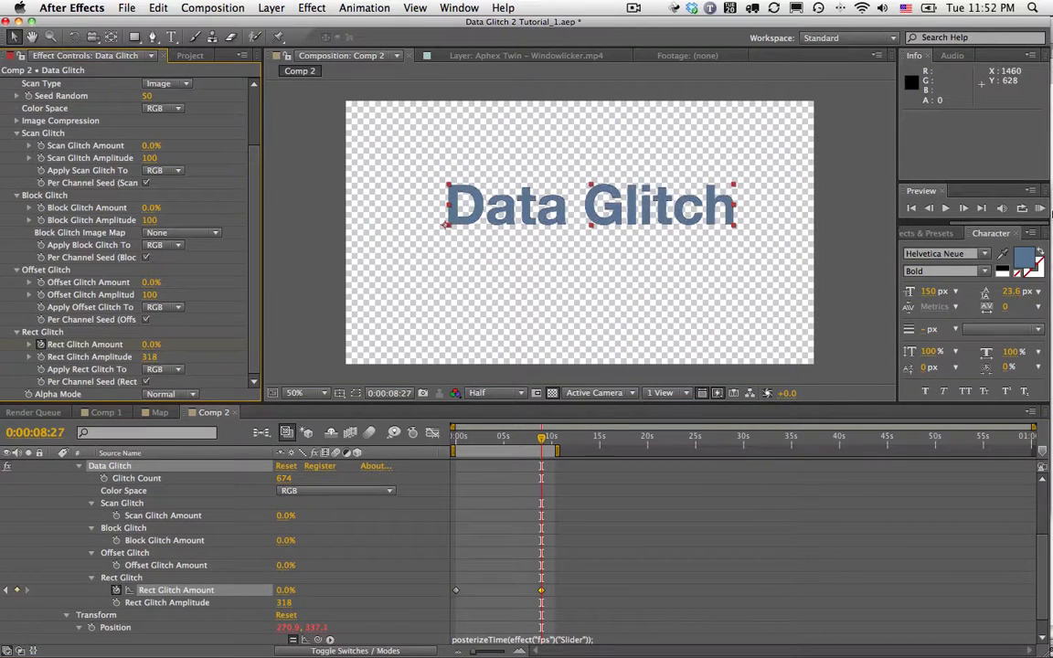
left_click(1041, 208)
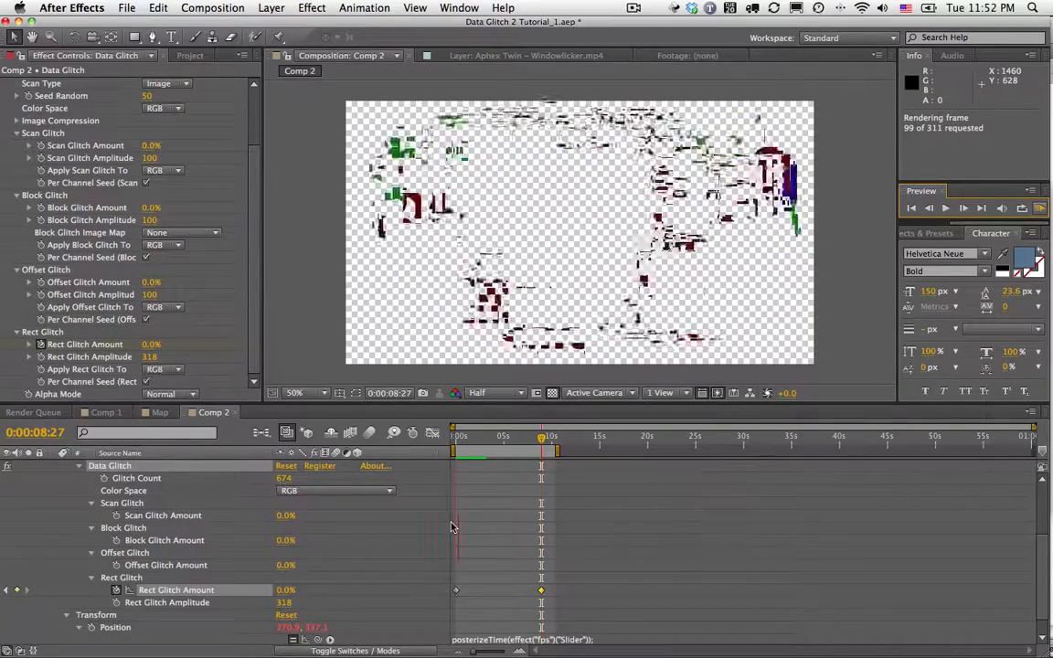
key("space")
- Keyframe Seed Random at 50 at 0:00:00:00 and show the text layer's modified properties in the timeline
left_click_drag(462, 439, 434, 445)
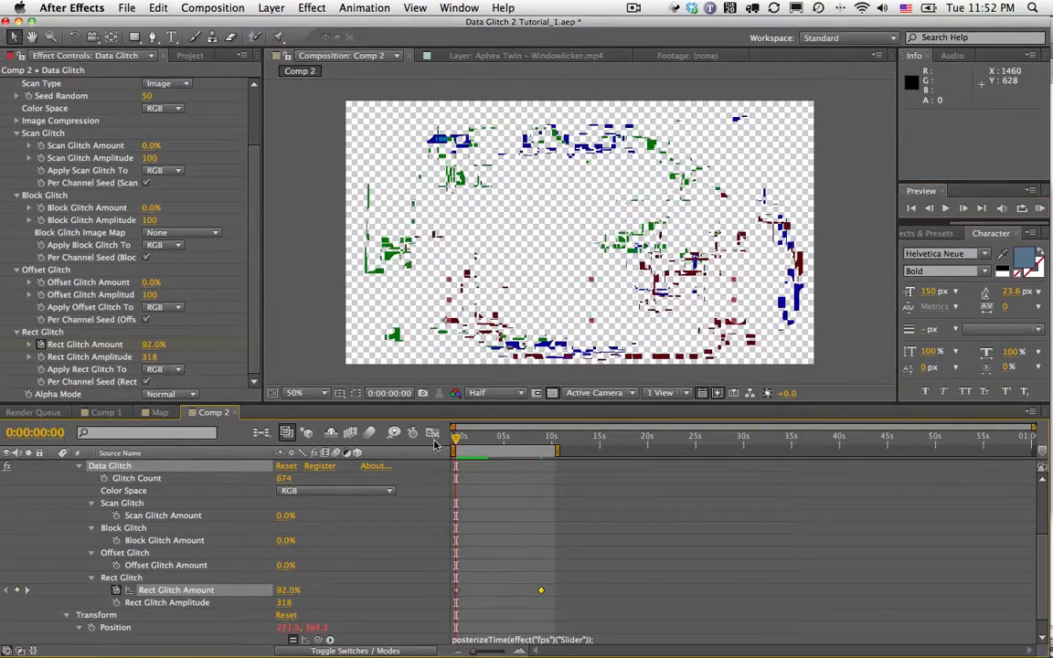
scroll(41, 110, "up", 2)
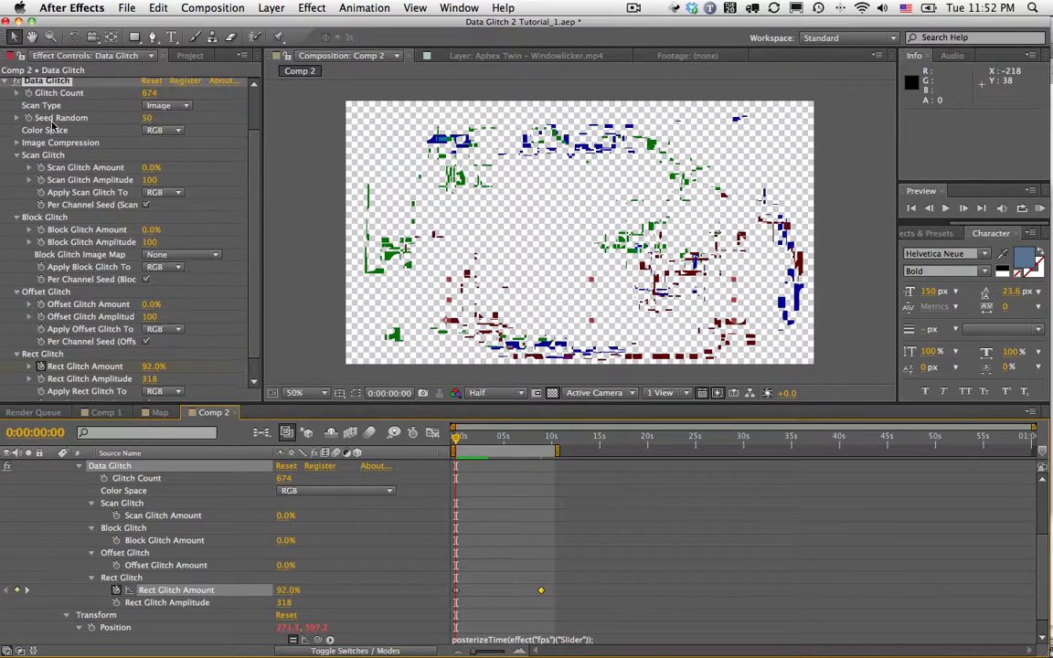
left_click(29, 120)
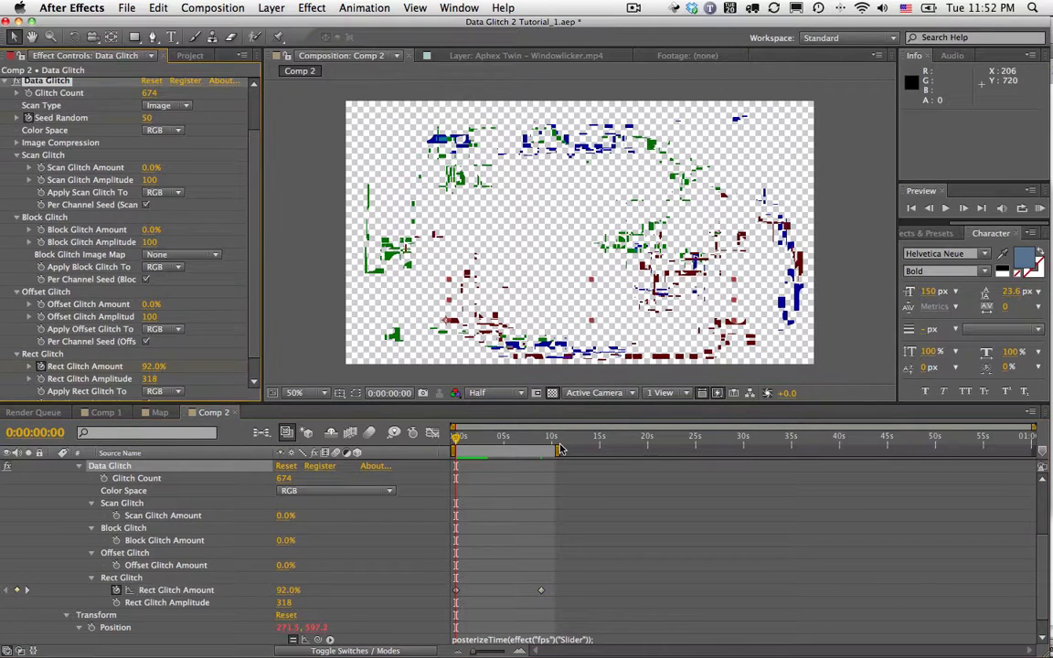
key("u")
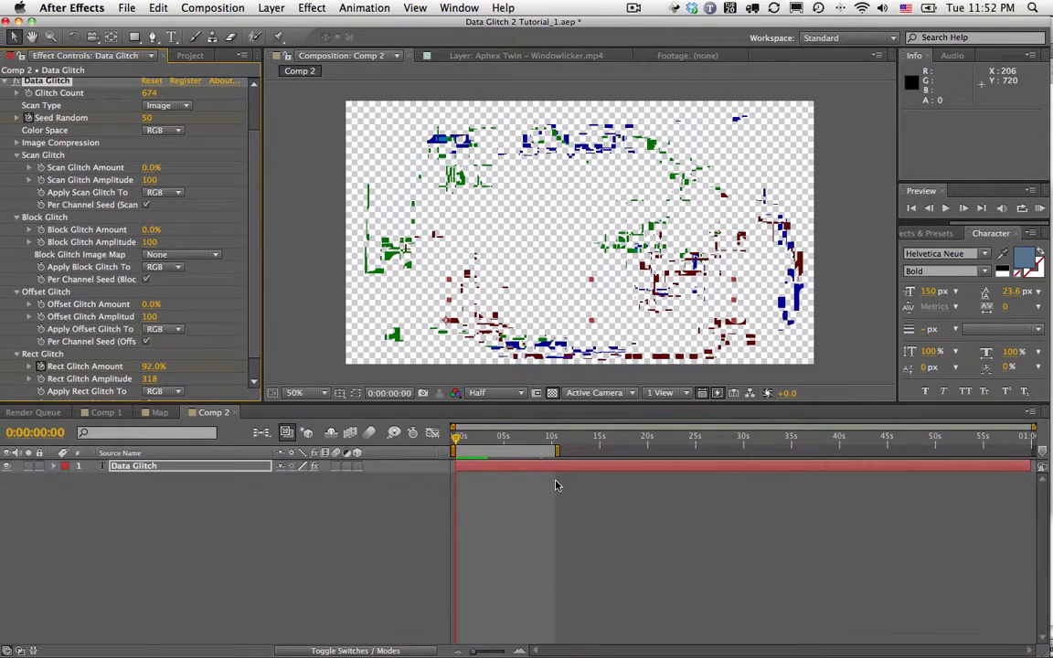
key("u")
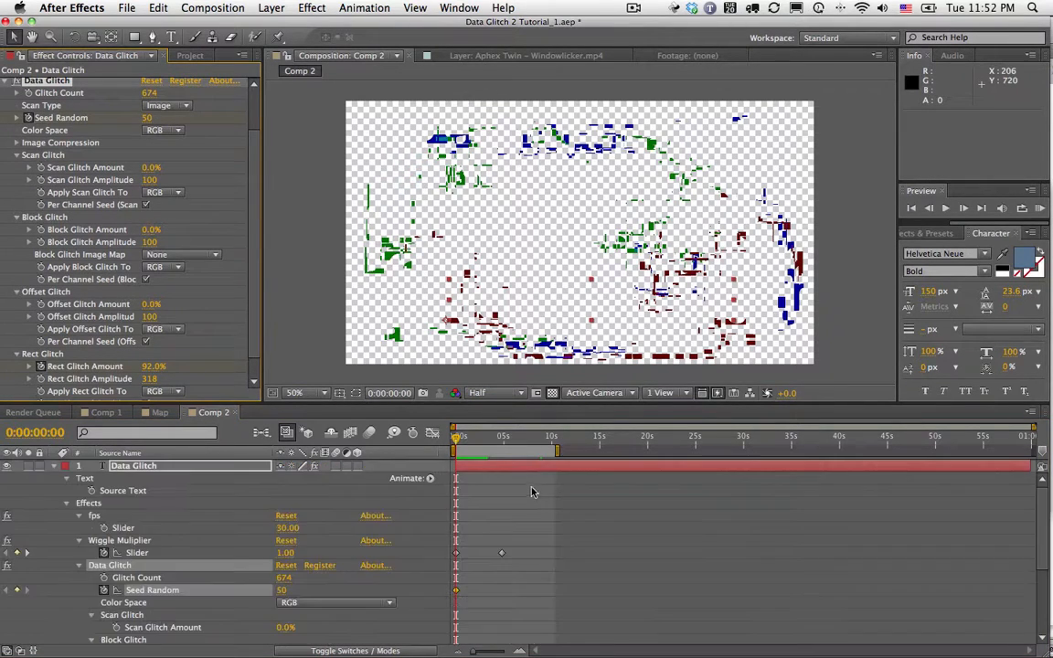
- Add a second Seed Random keyframe of 100 at 0:00:04:24
left_click(501, 442)
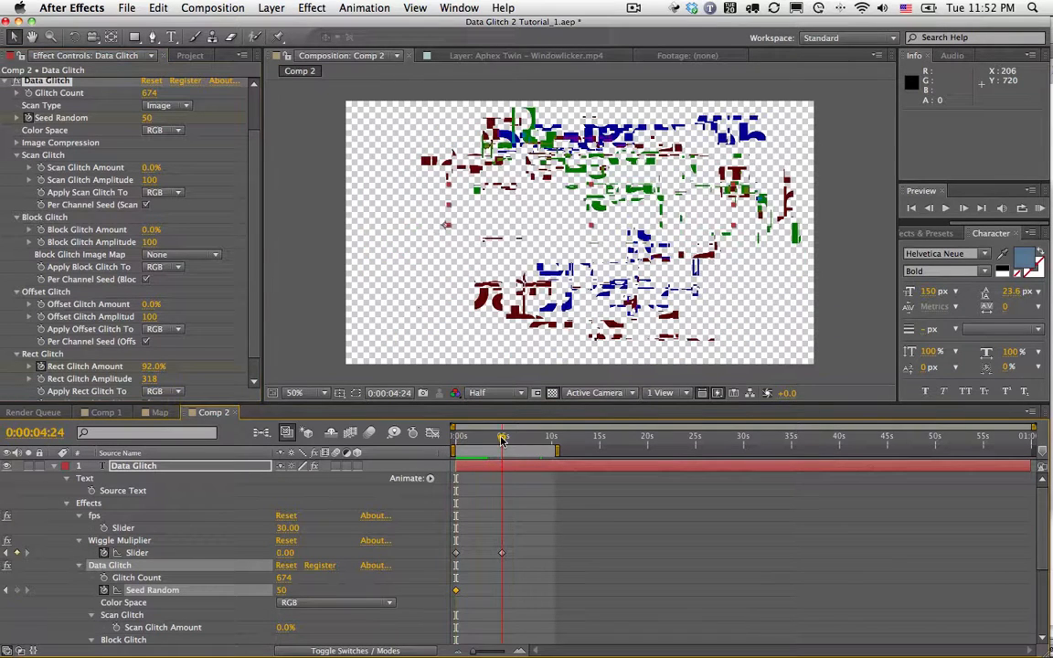
left_click(282, 591)
type("100")
key("Return")
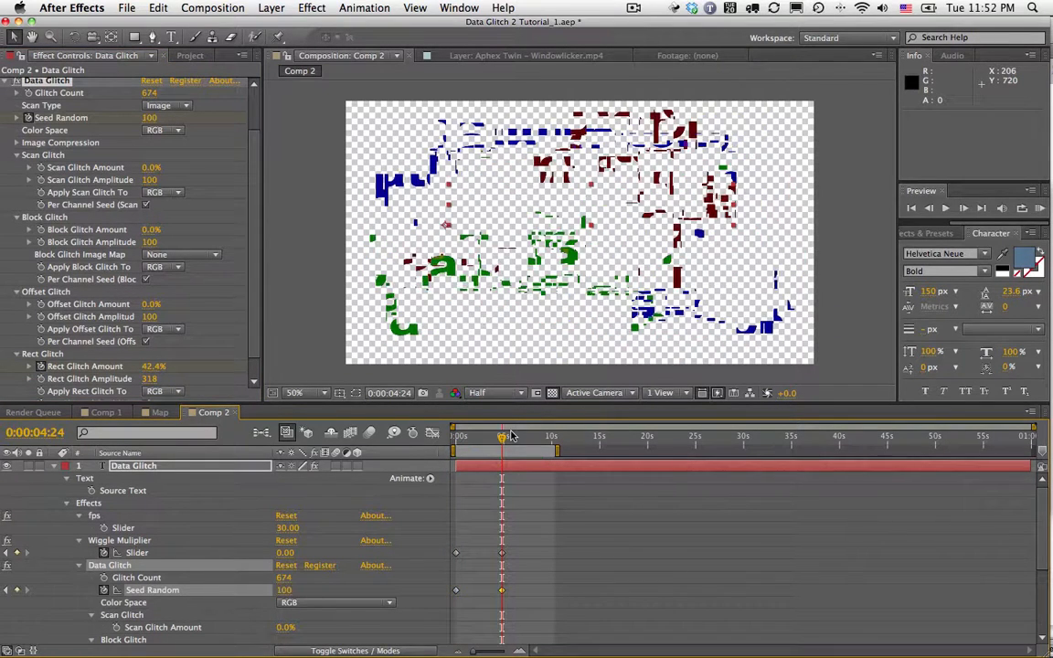
- Turn off the transparency grid and play a RAM preview of the glitch animation
key("KP_0")
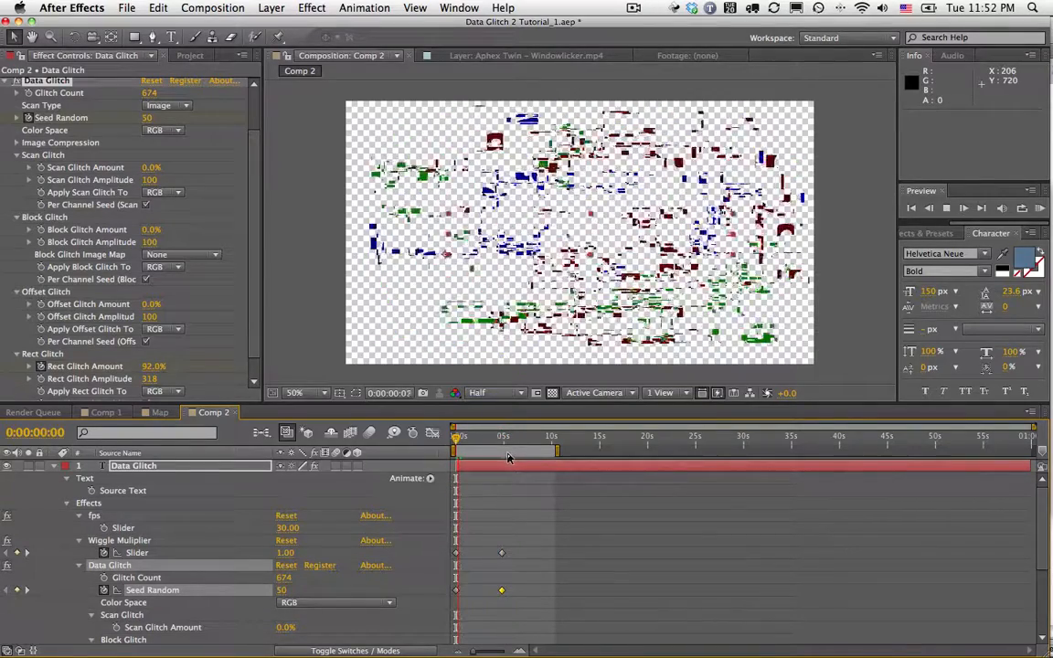
left_click(552, 394)
key("KP_0")
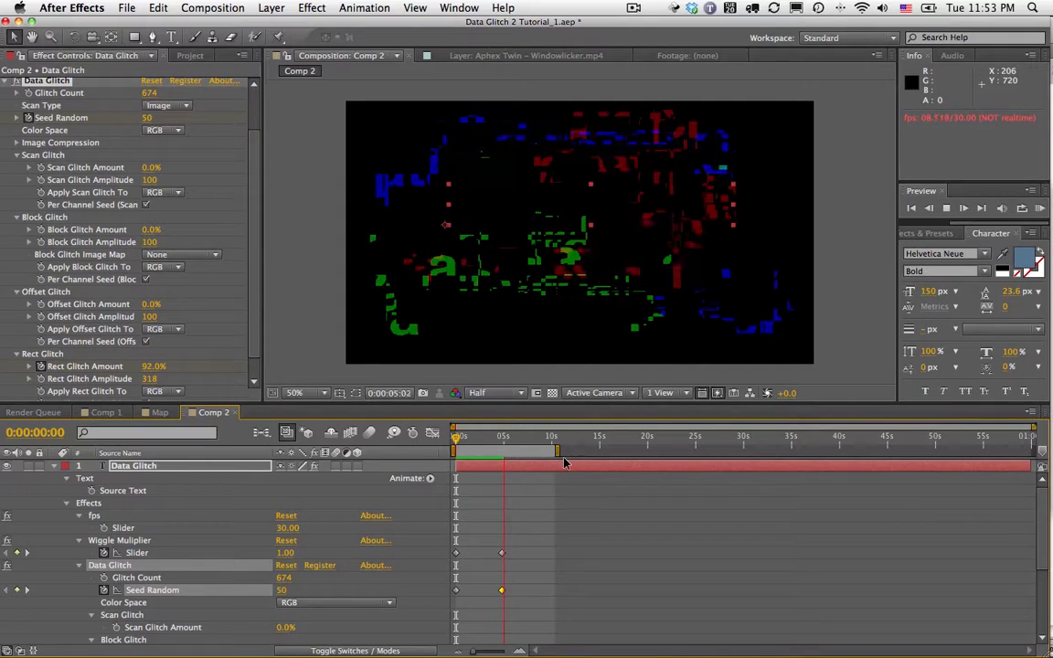
key("space")
- Move the 0% Rect Glitch Amount keyframe to 0:00:04:24, in line with the last Seed Random keyframe
left_click_drag(510, 445, 503, 444)
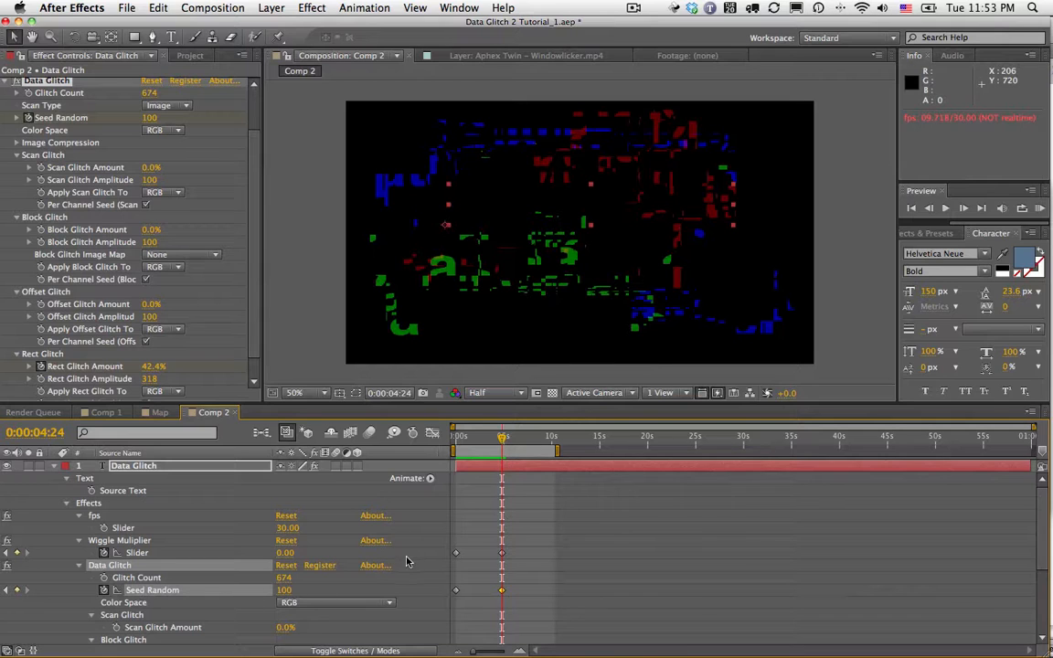
scroll(211, 303, "down", 1)
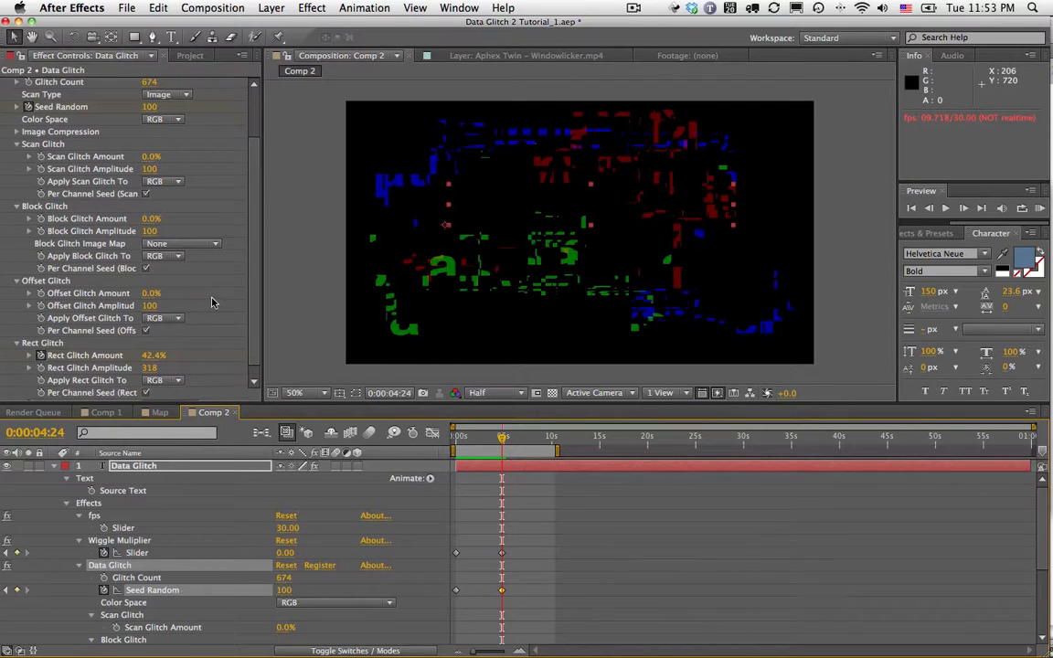
scroll(204, 580, "down", 4)
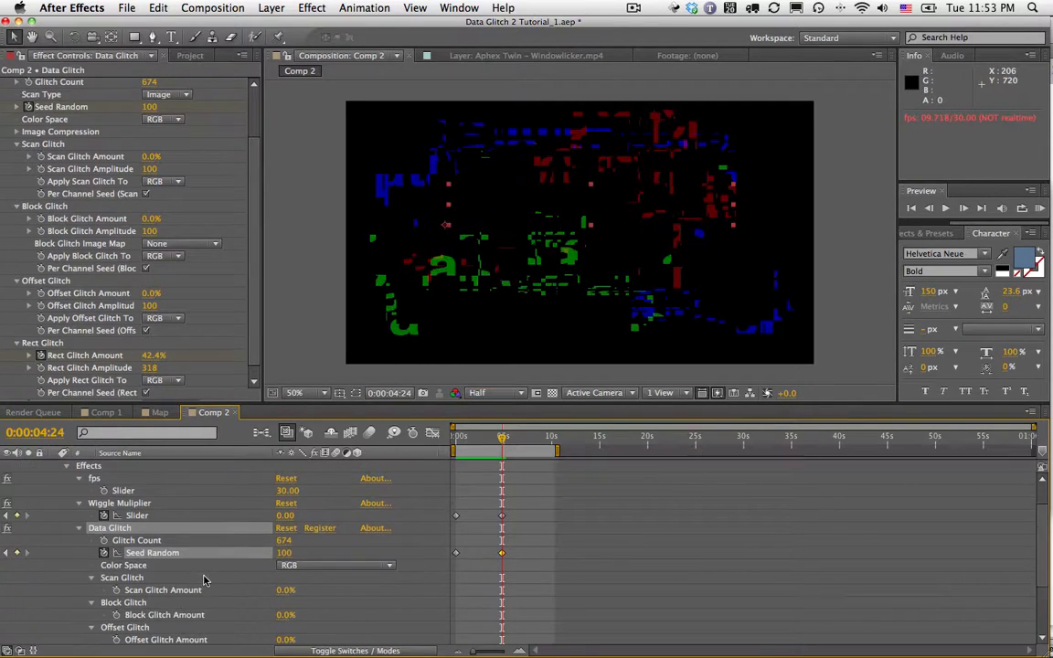
key("super+v")
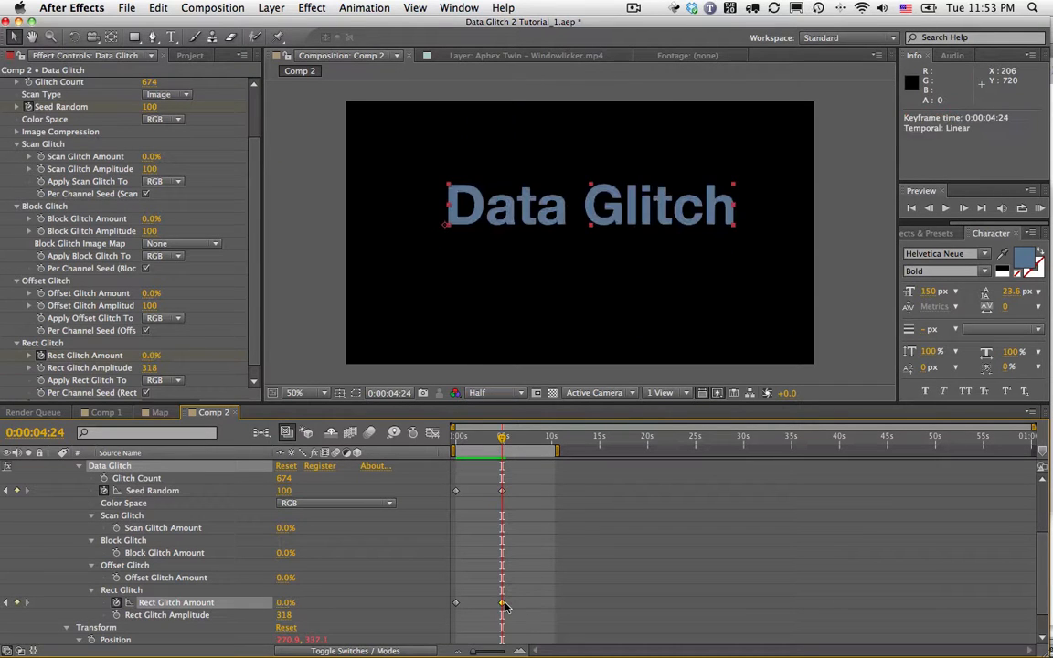
- Set the Rect Glitch Amount keyframe at 0:00:00:00 to 48% and preview the glitch animation
left_click_drag(500, 442, 456, 442)
left_click_drag(285, 611, 245, 602)
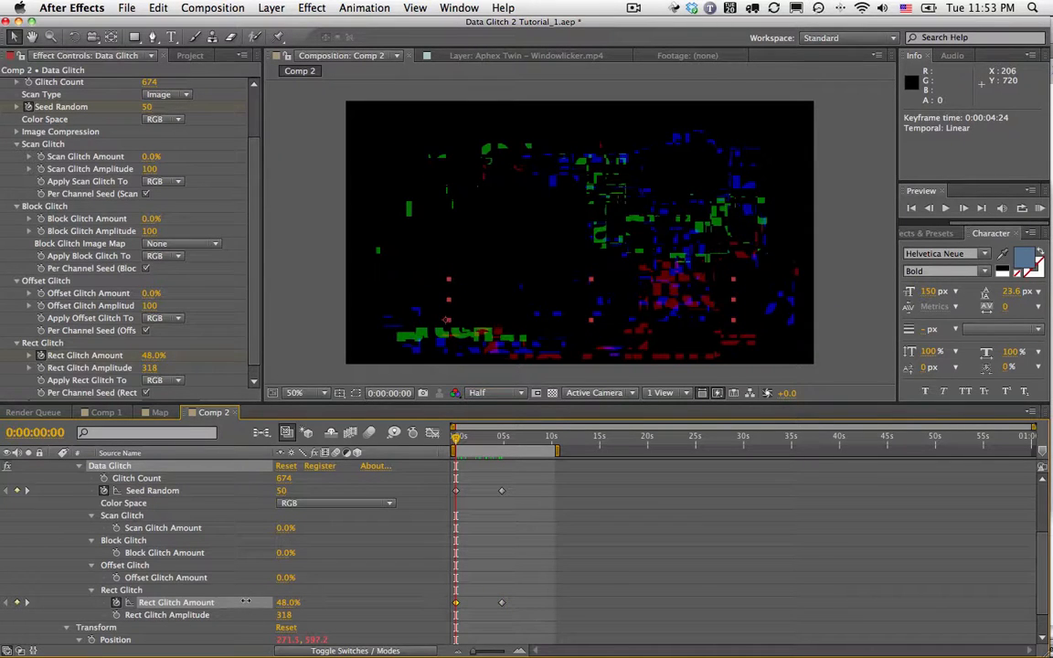
key("space")
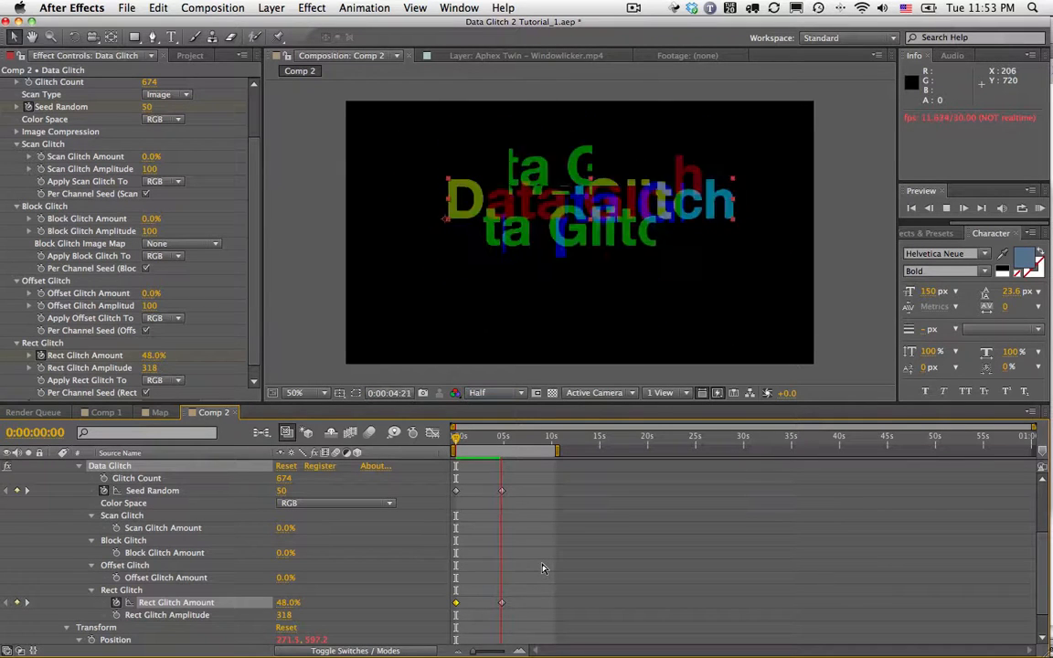
key("space")
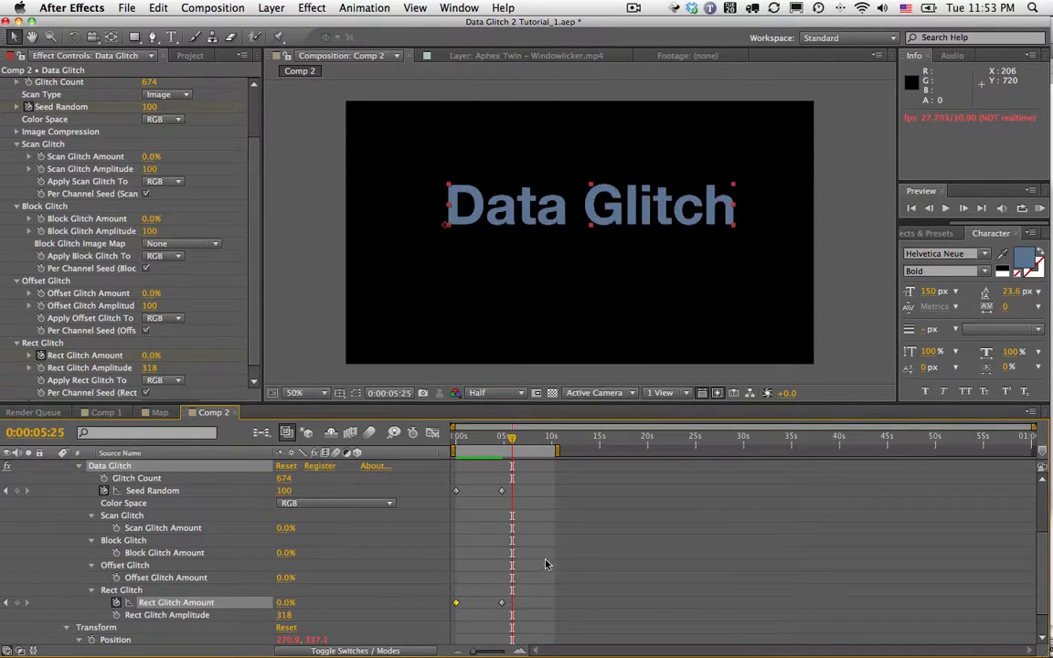
left_click(1039, 208)
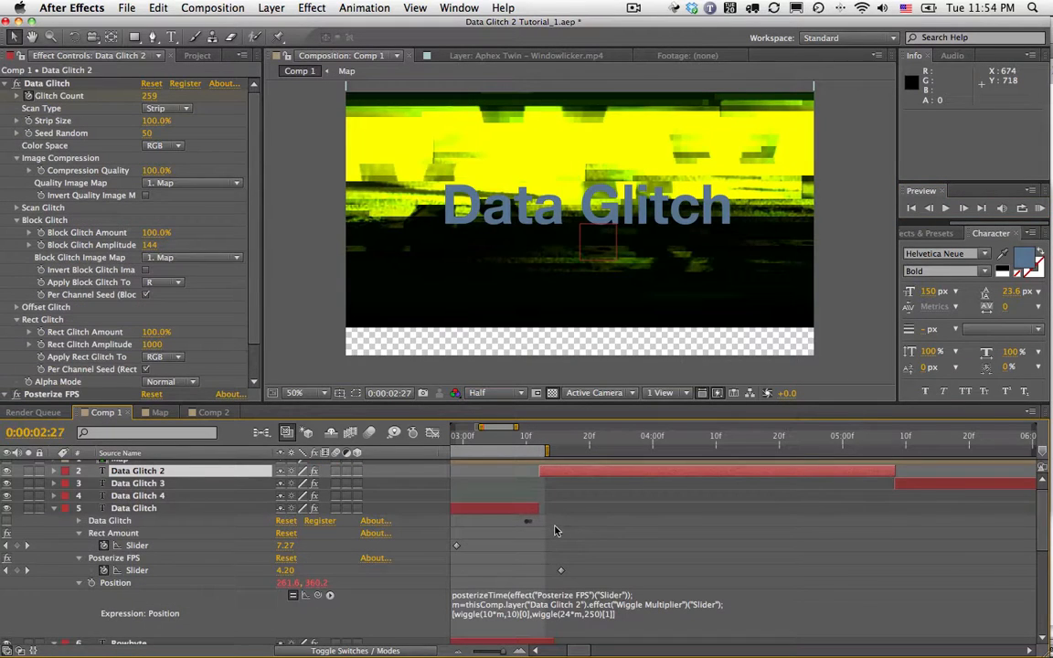
- Widen Comp 1's visible time range, then return to Comp 2 and turn on the transparency grid
left_click_drag(482, 427, 578, 428)
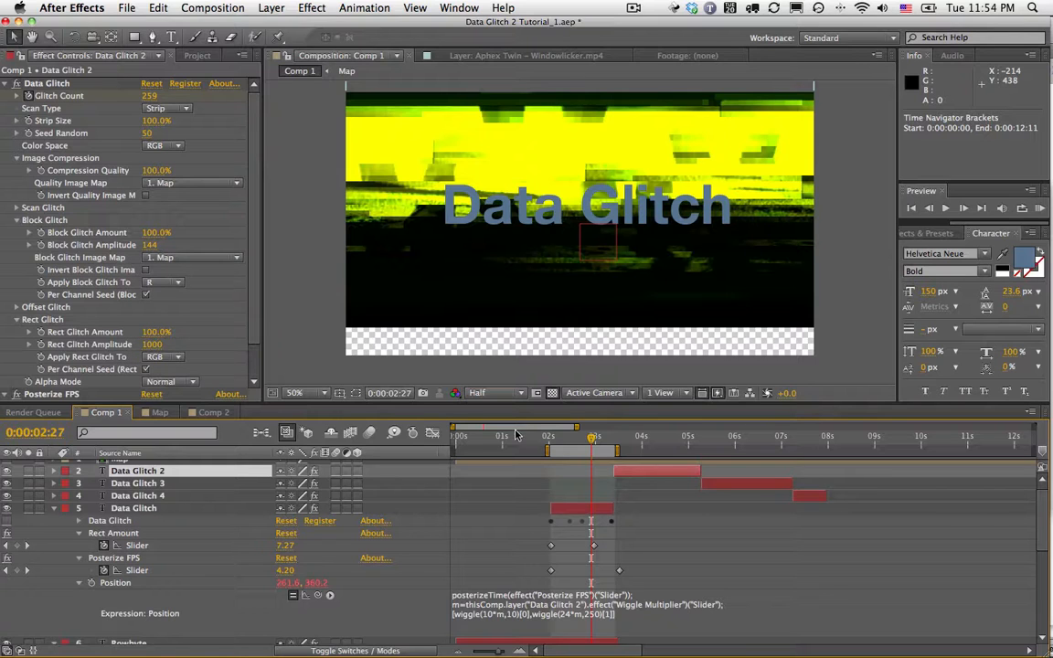
left_click(210, 413)
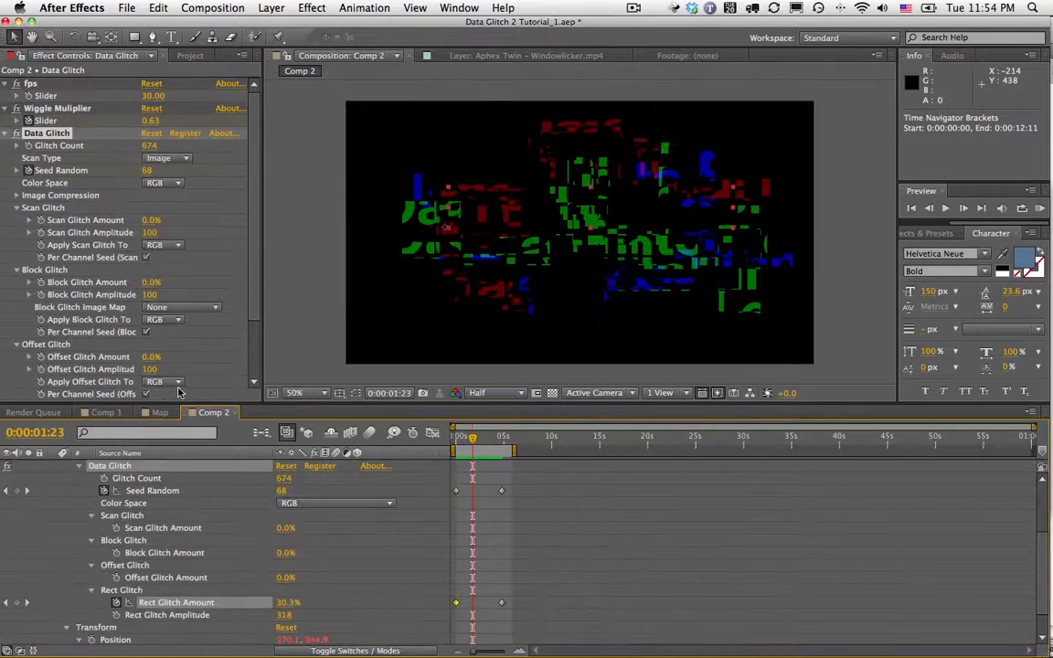
scroll(185, 332, "down", 3)
left_click(173, 395)
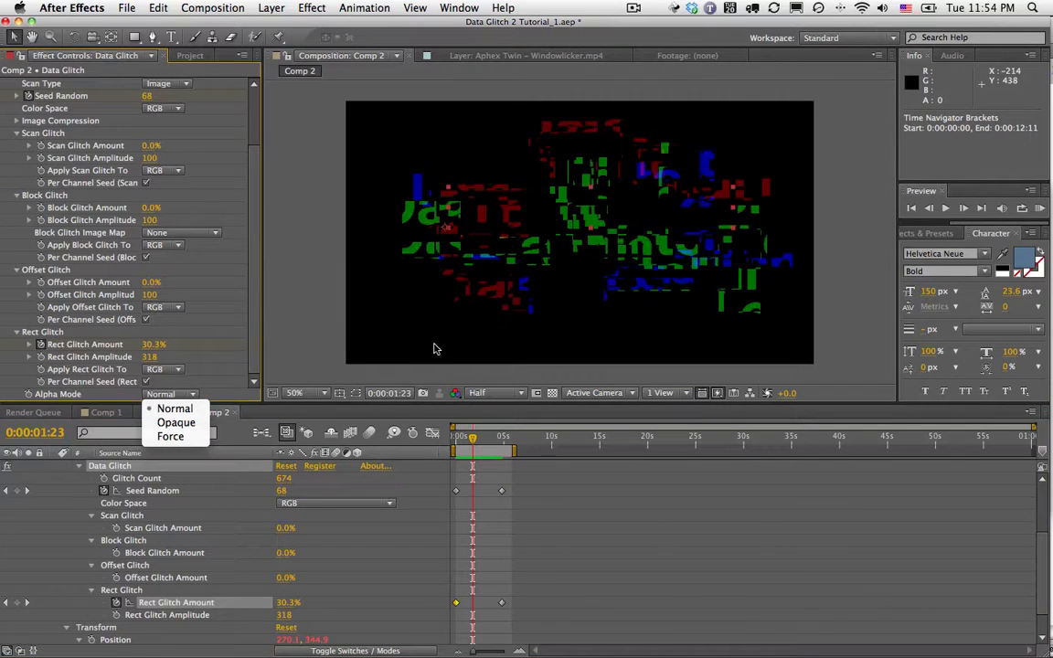
left_click(563, 388)
left_click(553, 393)
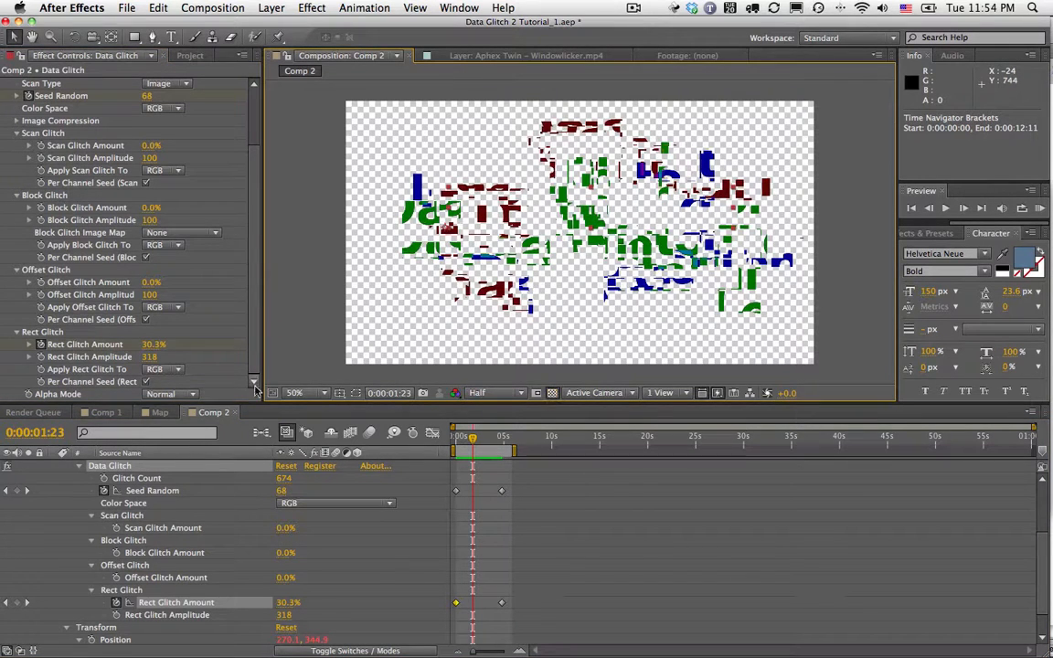
- Try the Opaque option for Data Glitch's Alpha Mode, then set Alpha Mode to Force
left_click(187, 396)
left_click(169, 420)
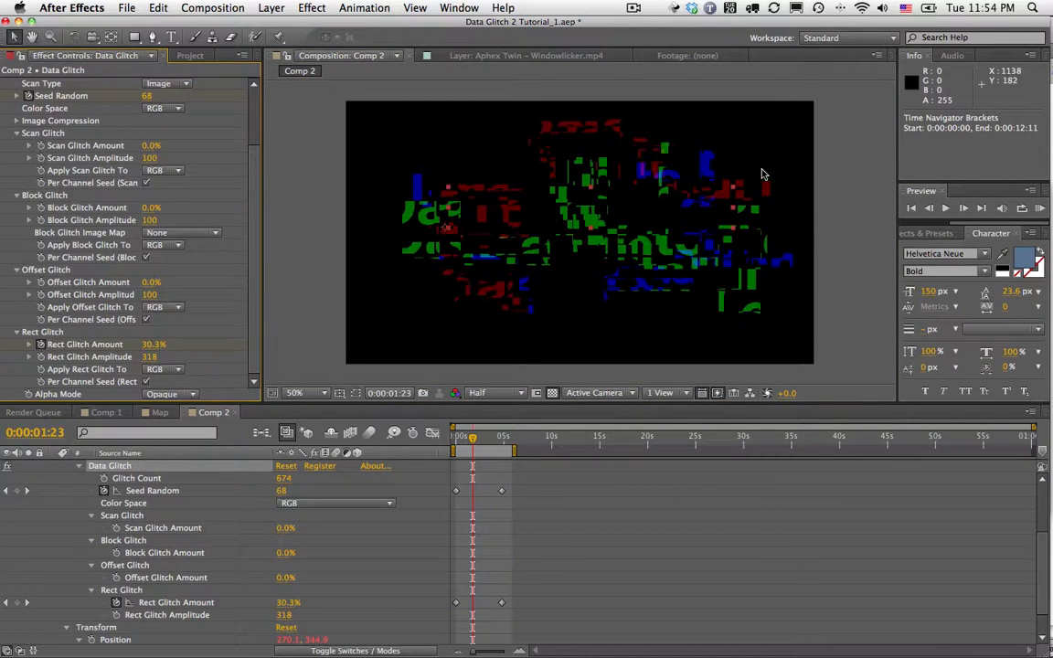
left_click(185, 396)
left_click(172, 436)
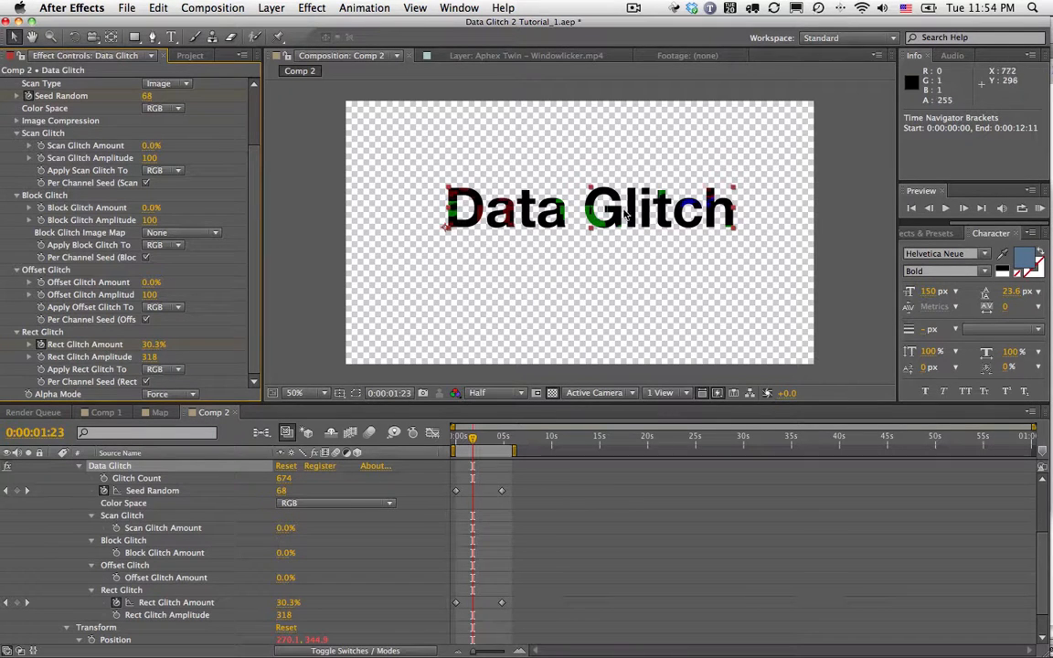
- Turn off the transparency grid, then review the glitch with a RAM preview and by scrubbing to 0:00:04:06
left_click(552, 394)
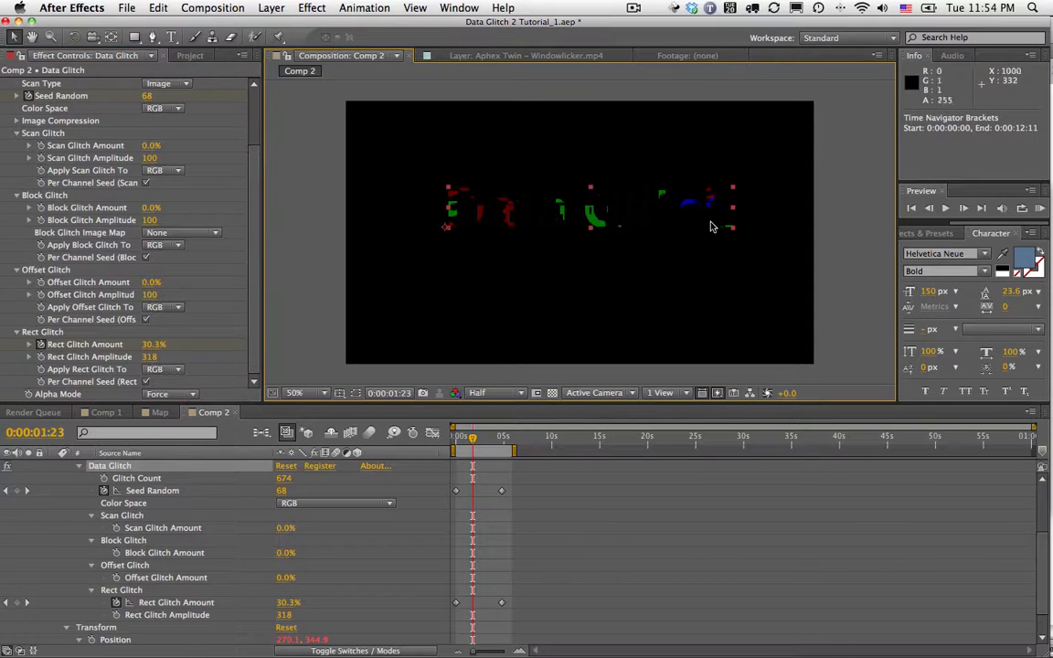
left_click(1042, 208)
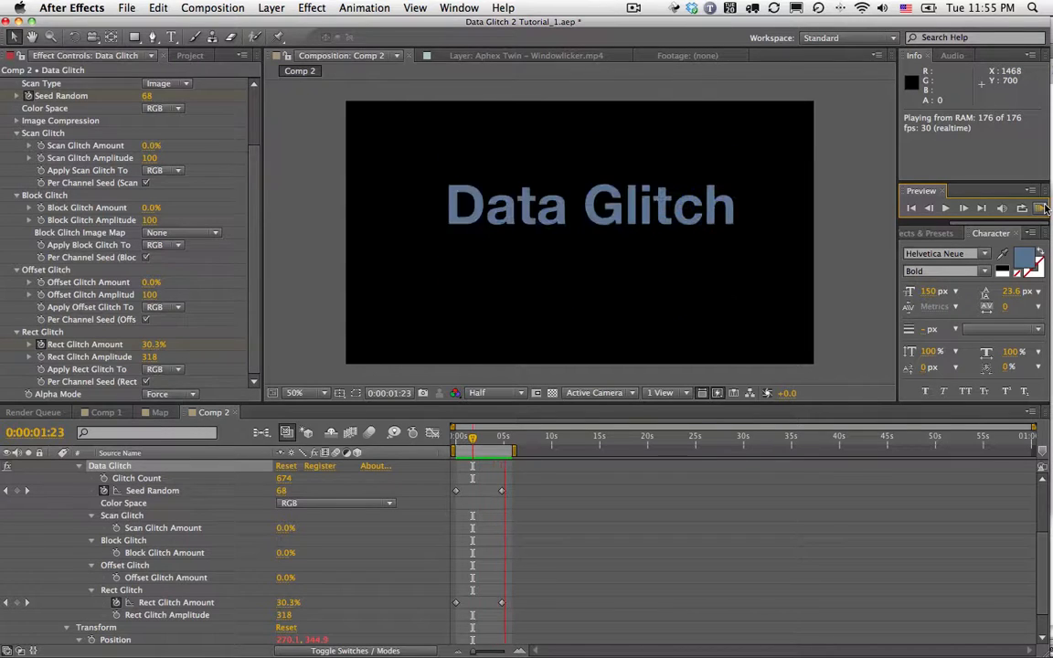
left_click(1043, 209)
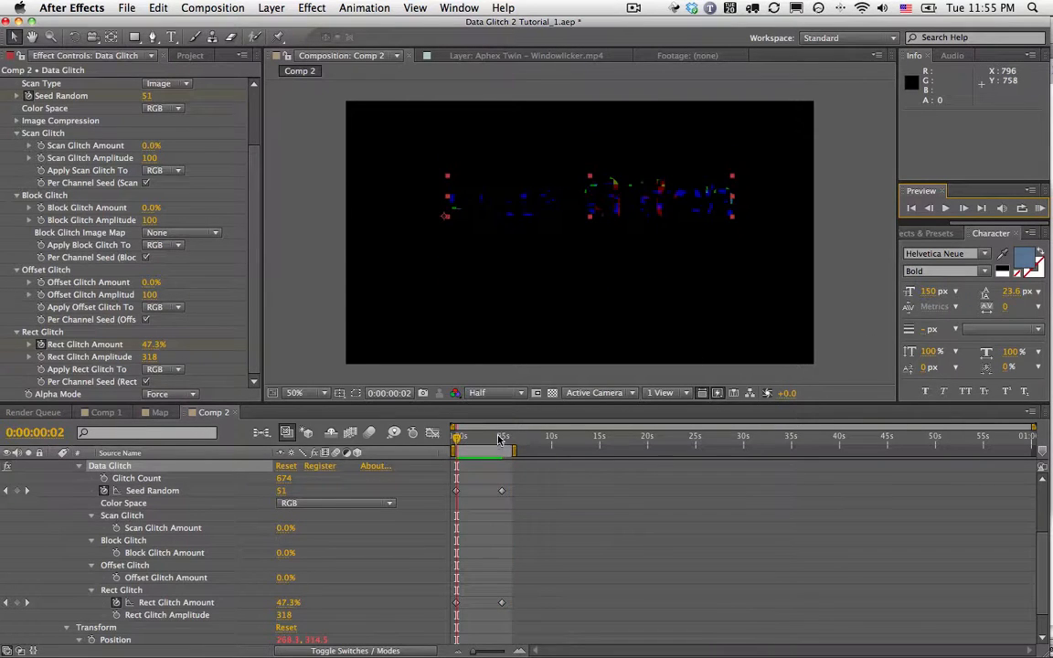
left_click_drag(457, 437, 497, 438)
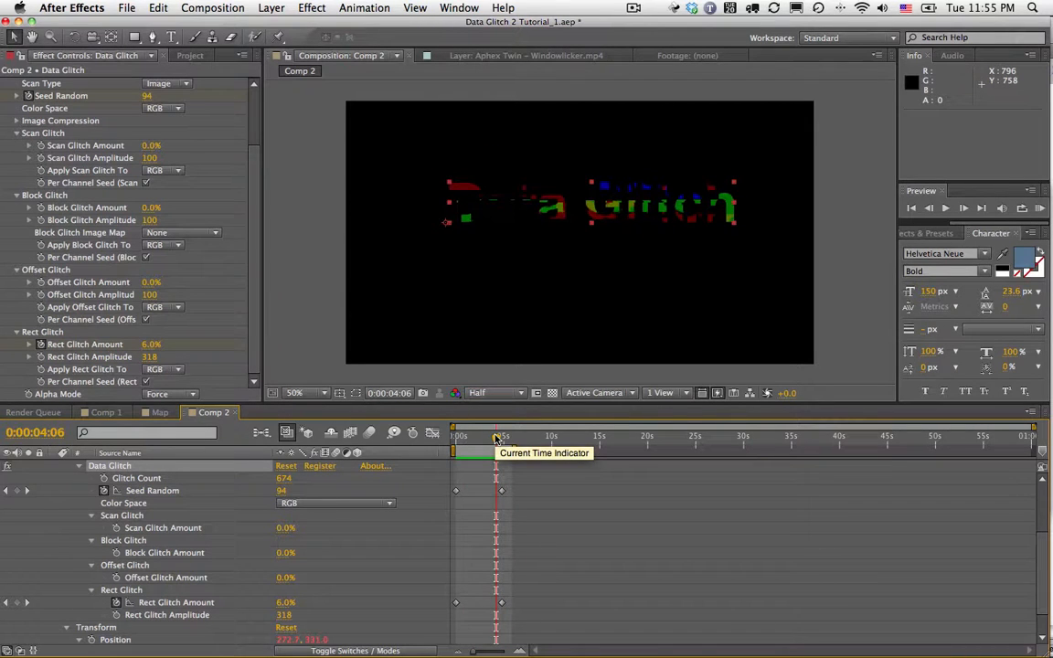